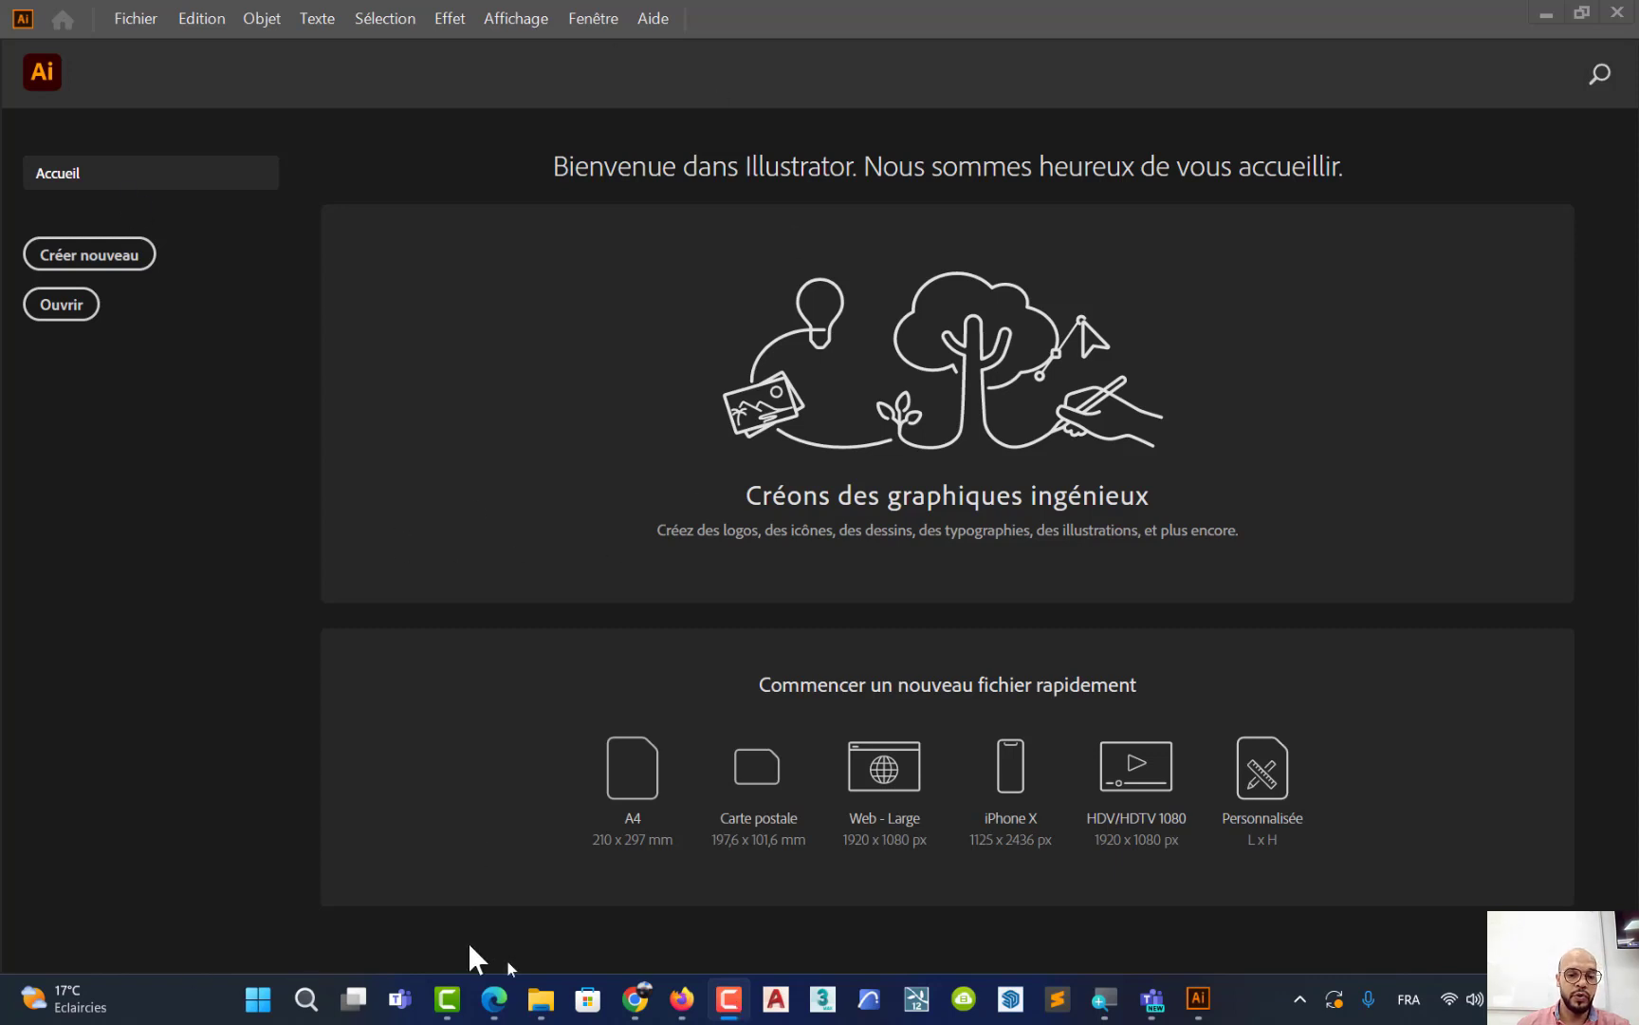
Minimize Illustrator and share the whole screen in the Teams meeting "cours en ligne design graphique 14h"
click(1545, 16)
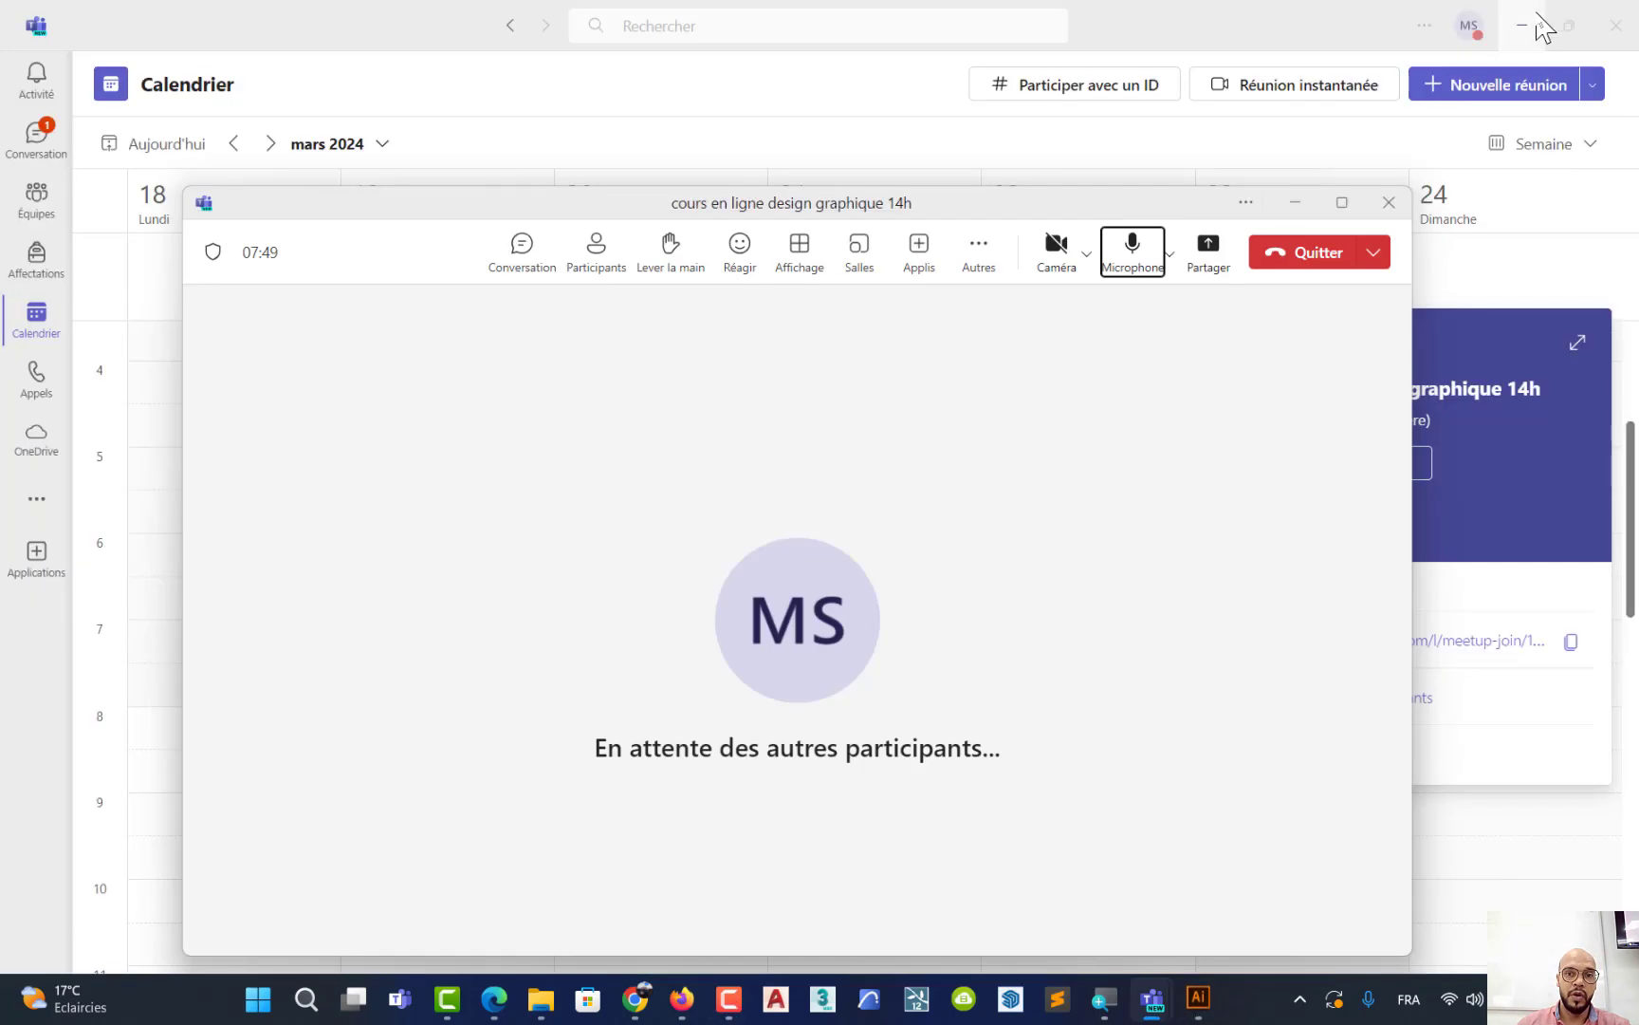
drag(1092, 209, 1138, 107)
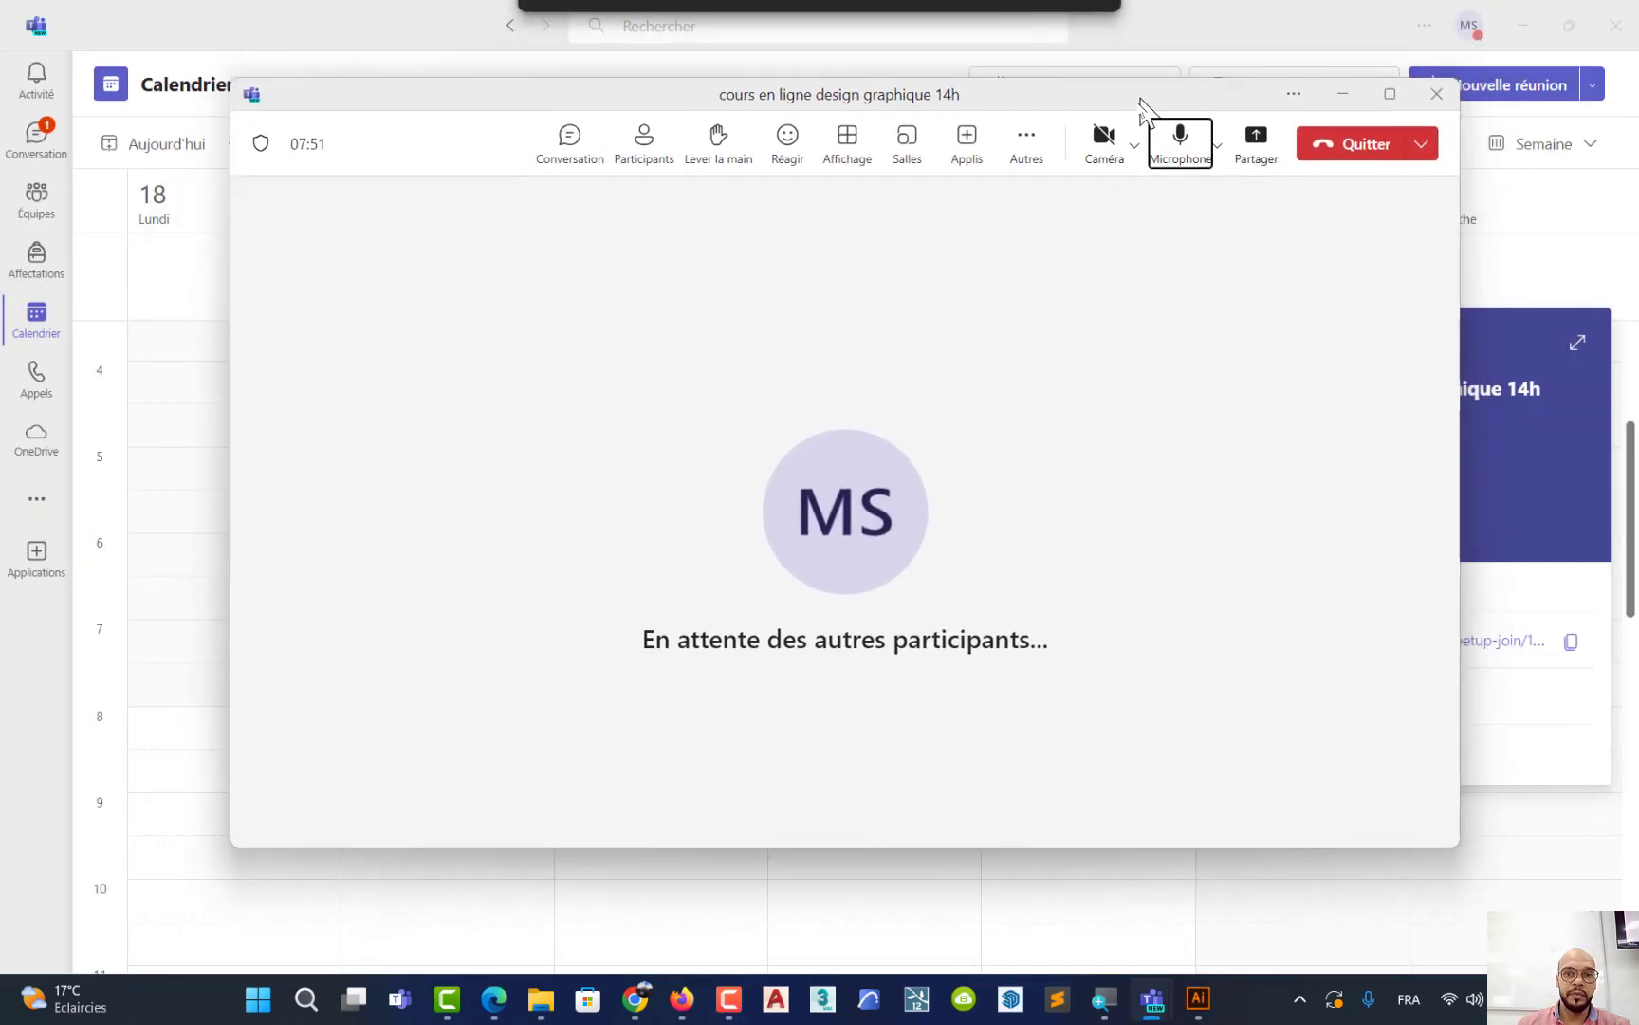
click(1253, 156)
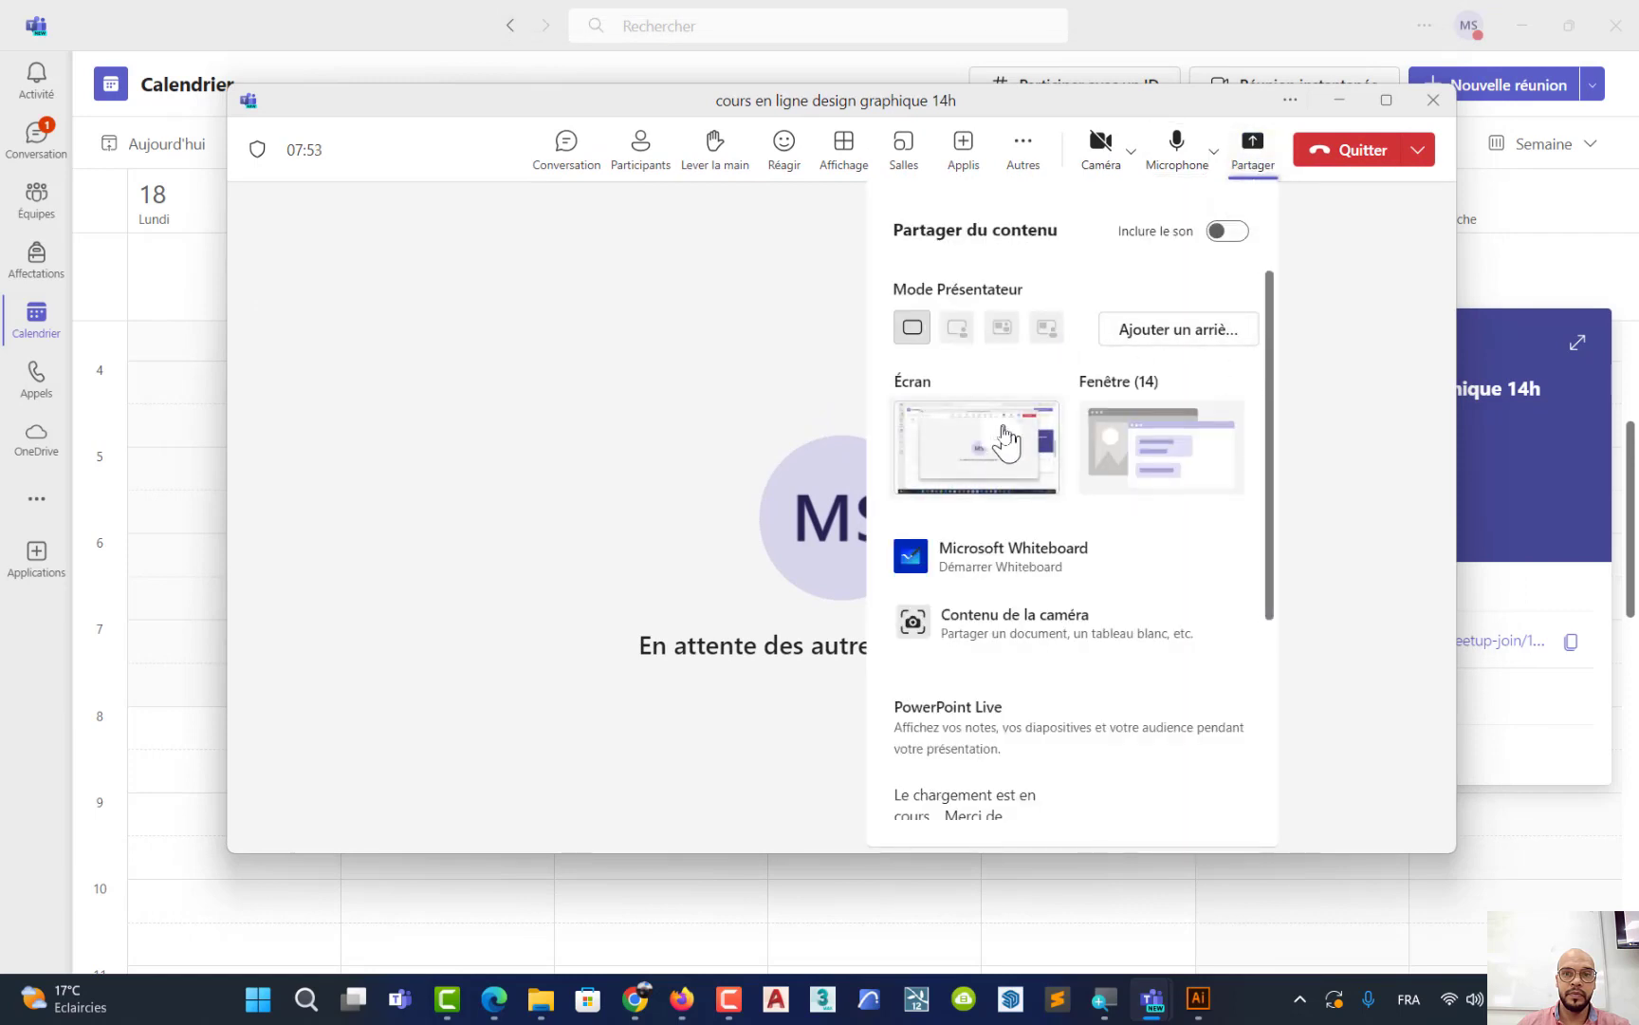
click(1004, 451)
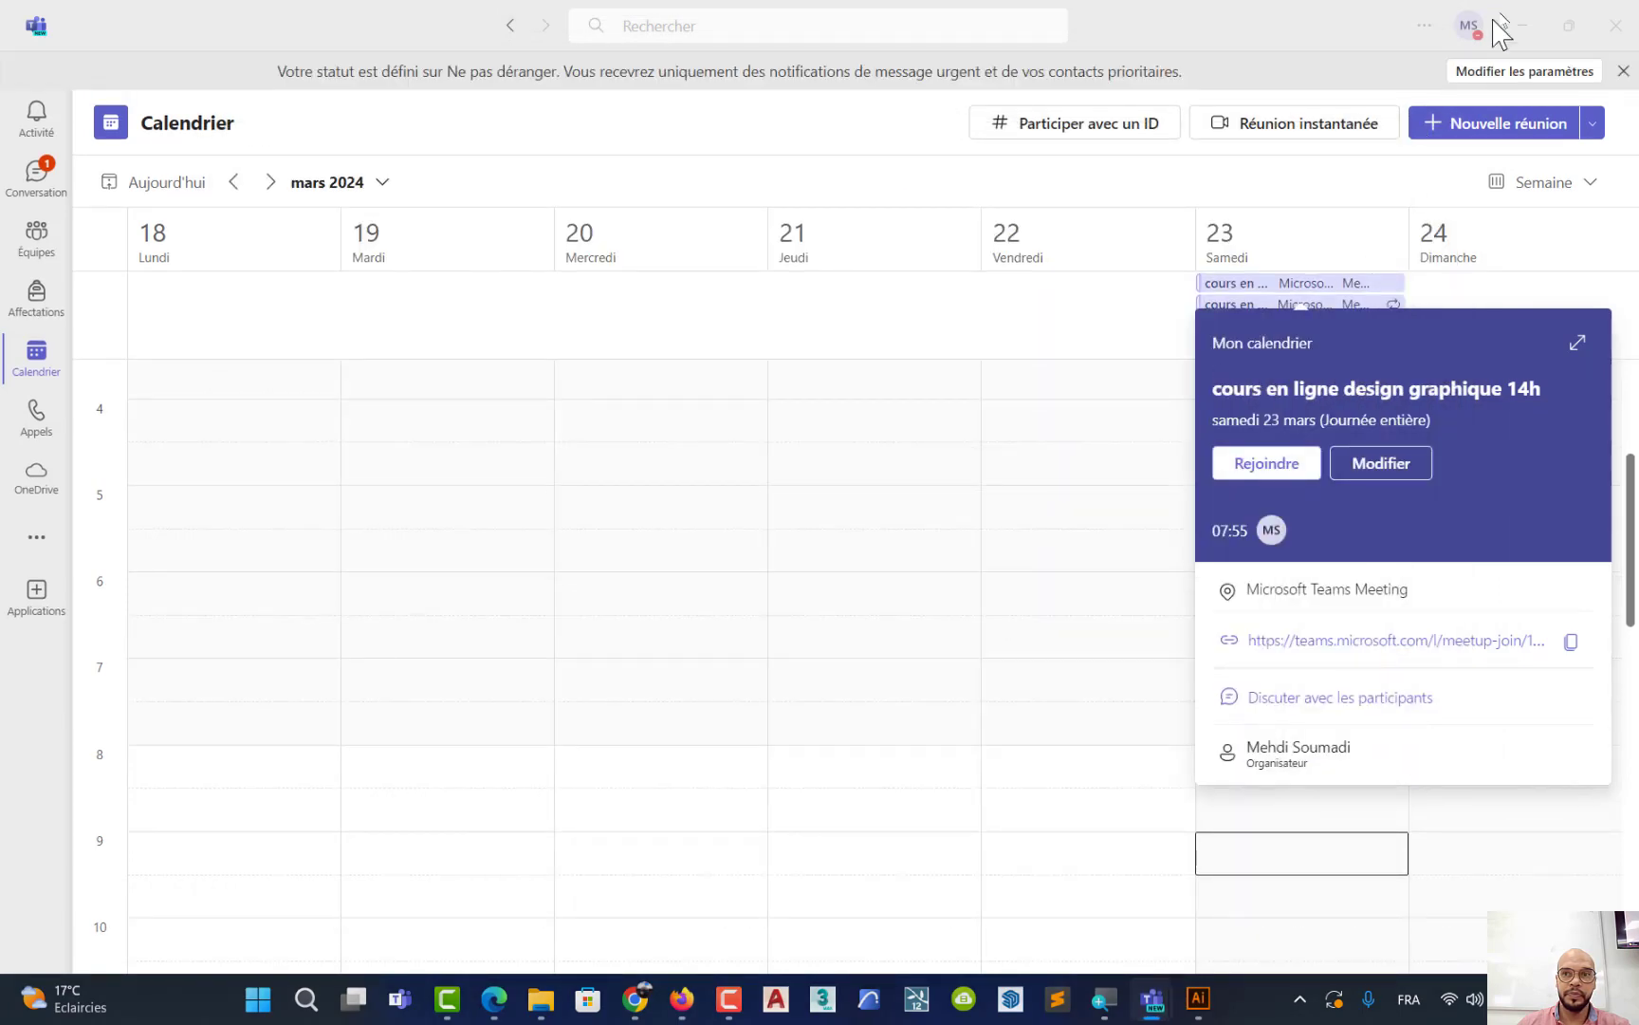
Switch to the freepik search results in Edge and turn off the camera in the screen recorder
click(1525, 29)
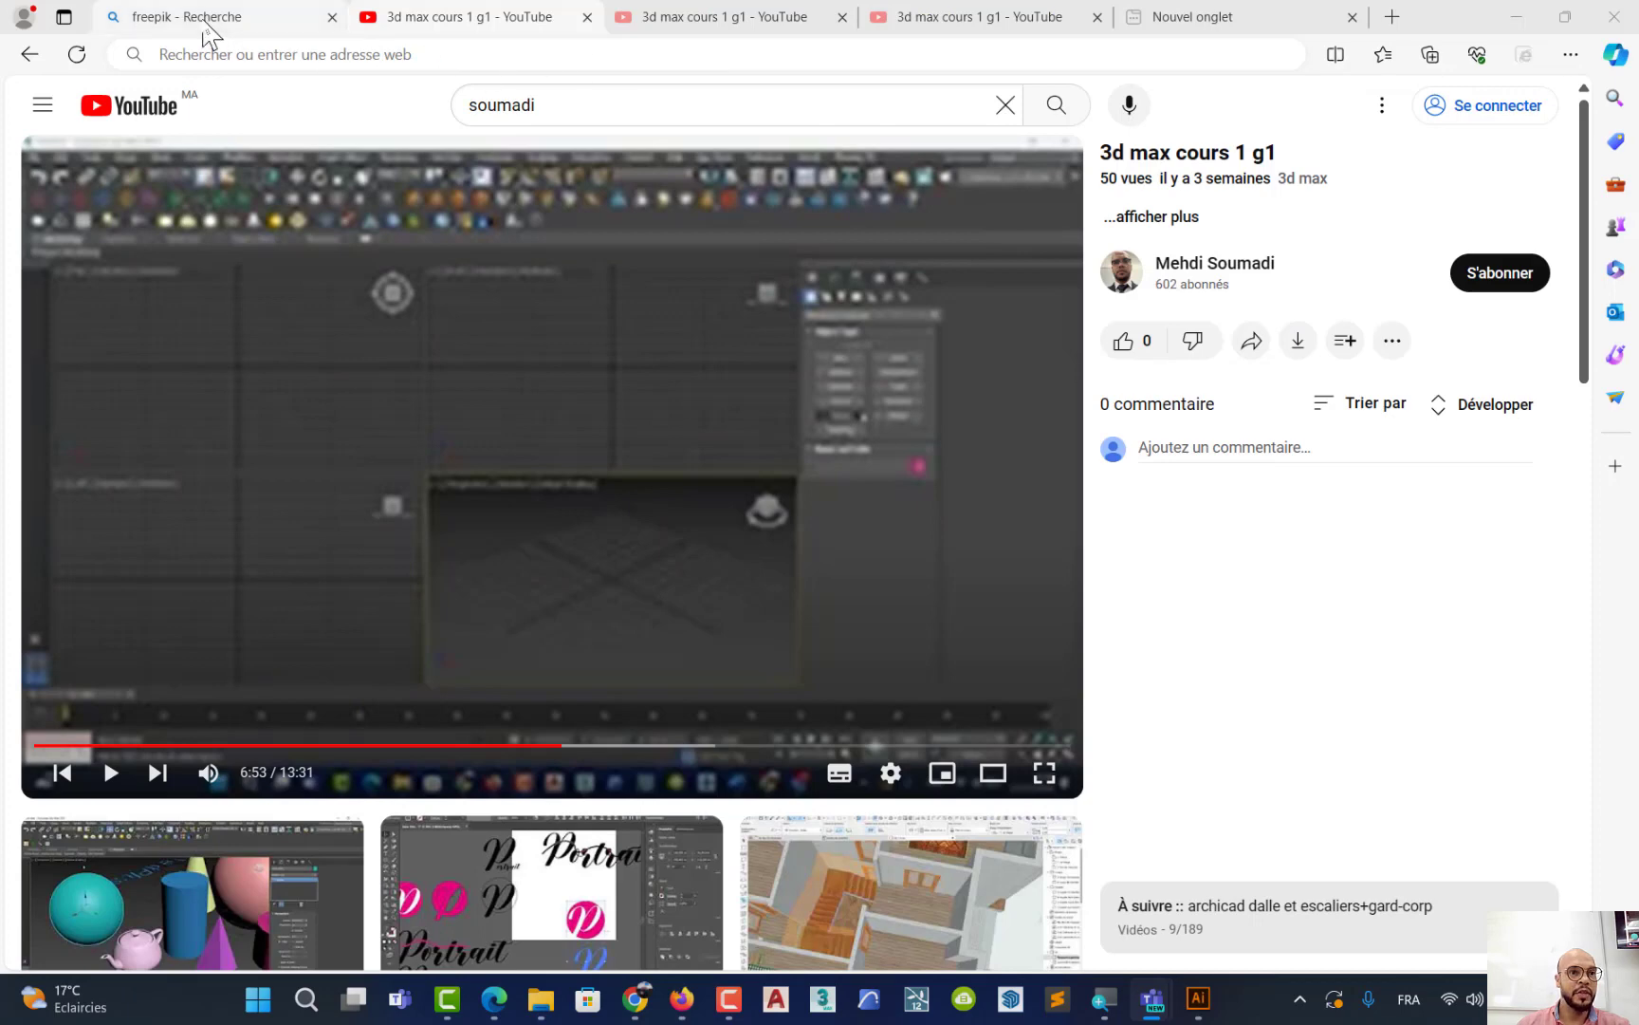
click(204, 28)
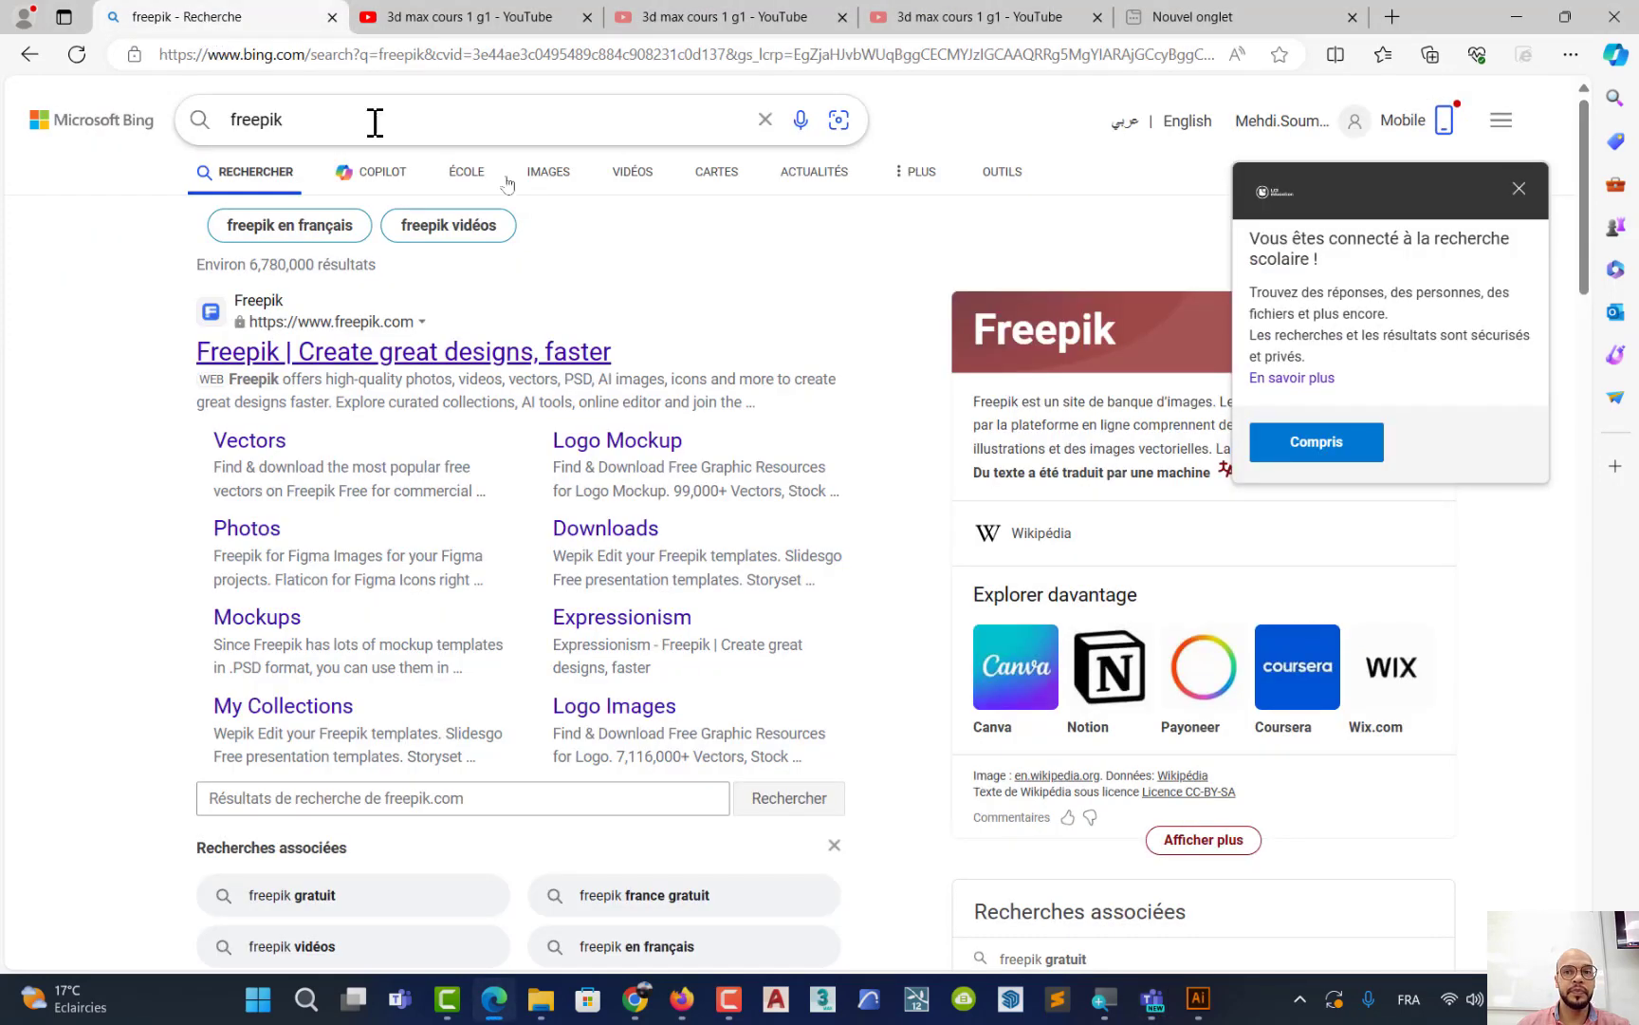
click(725, 1004)
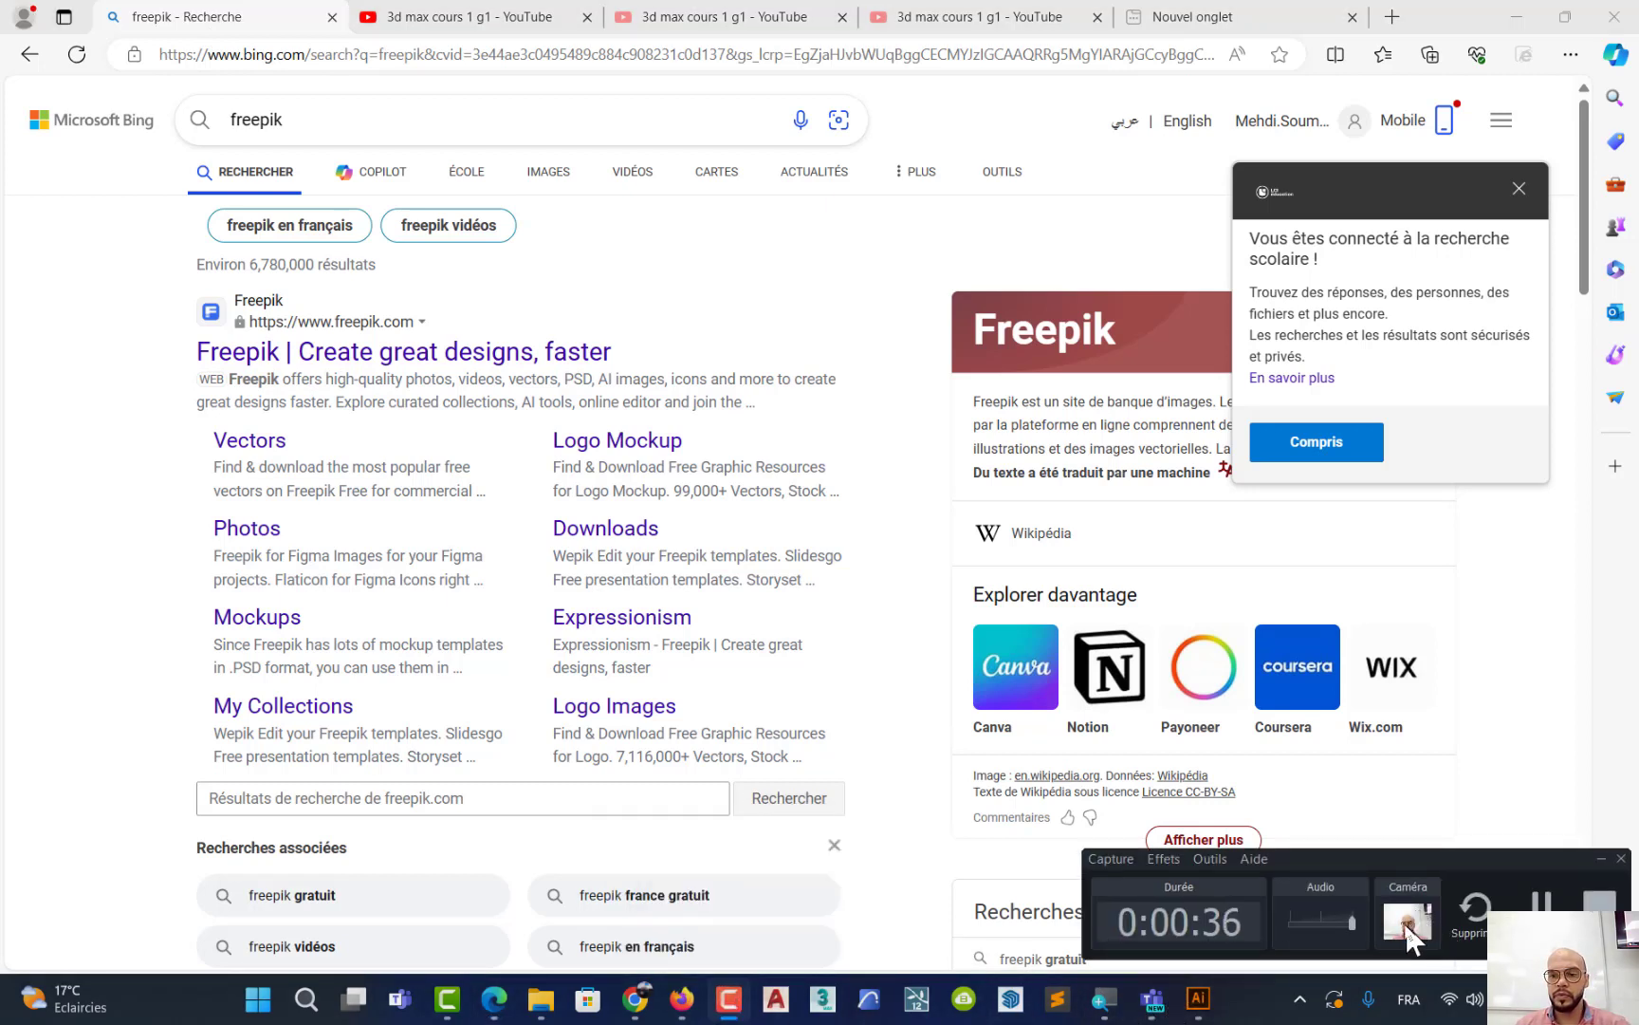
click(1395, 939)
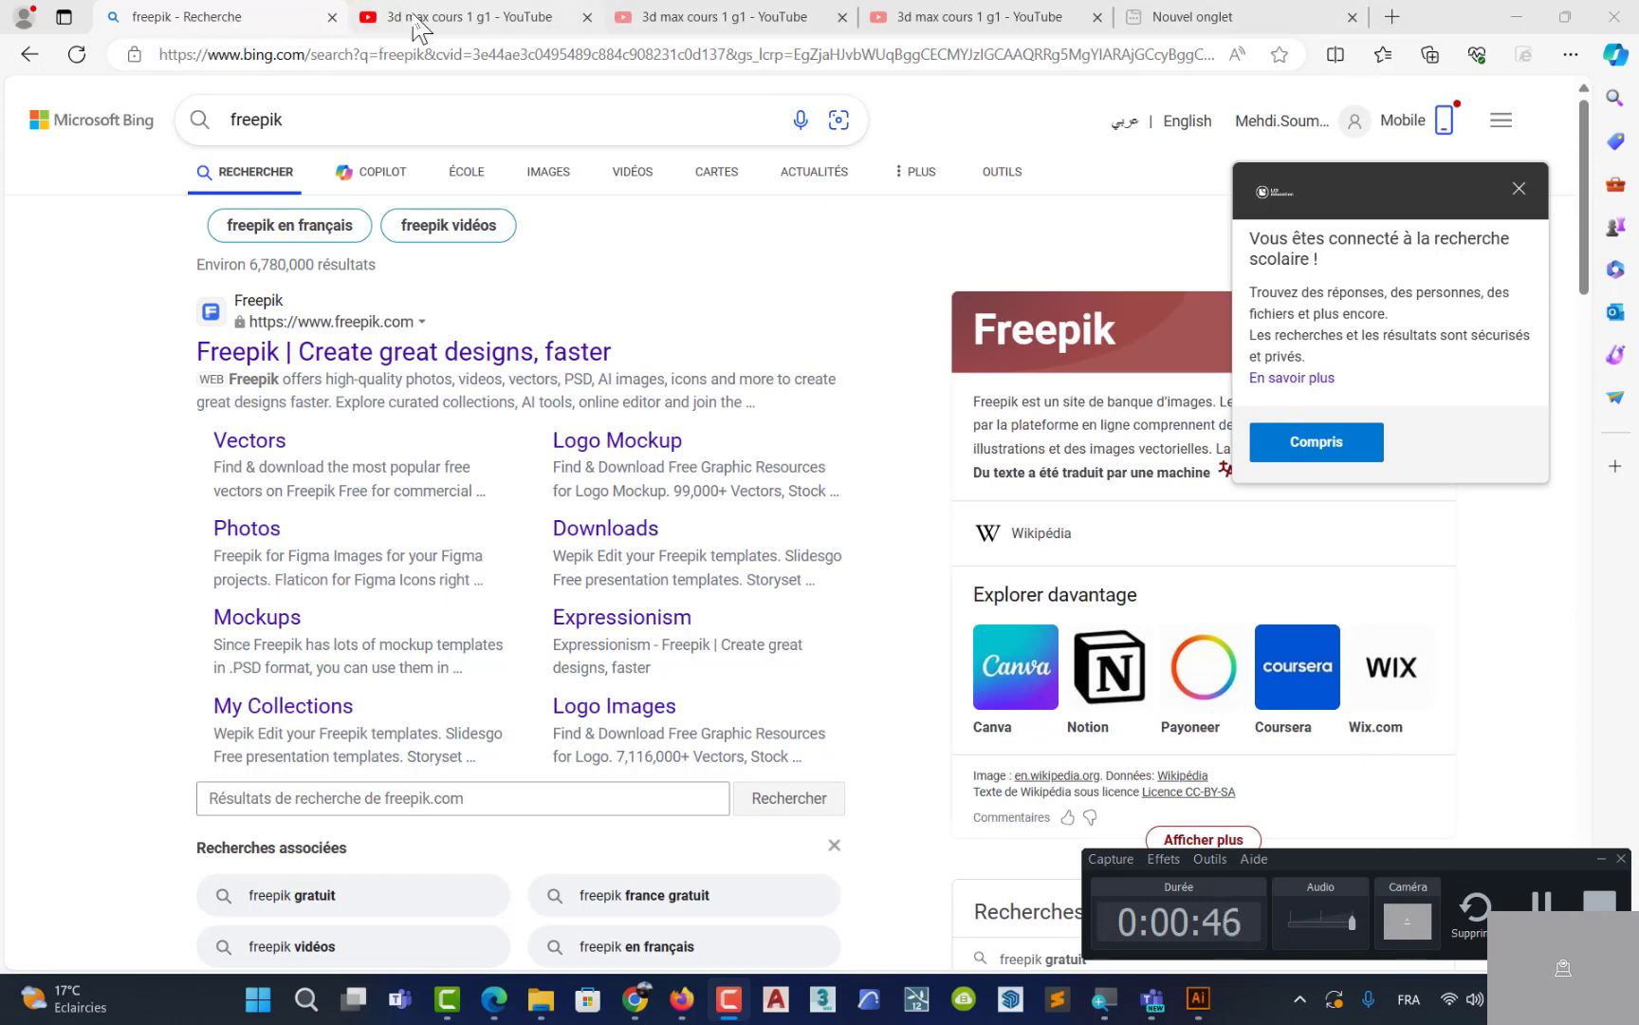
click(274, 122)
key(Tab)
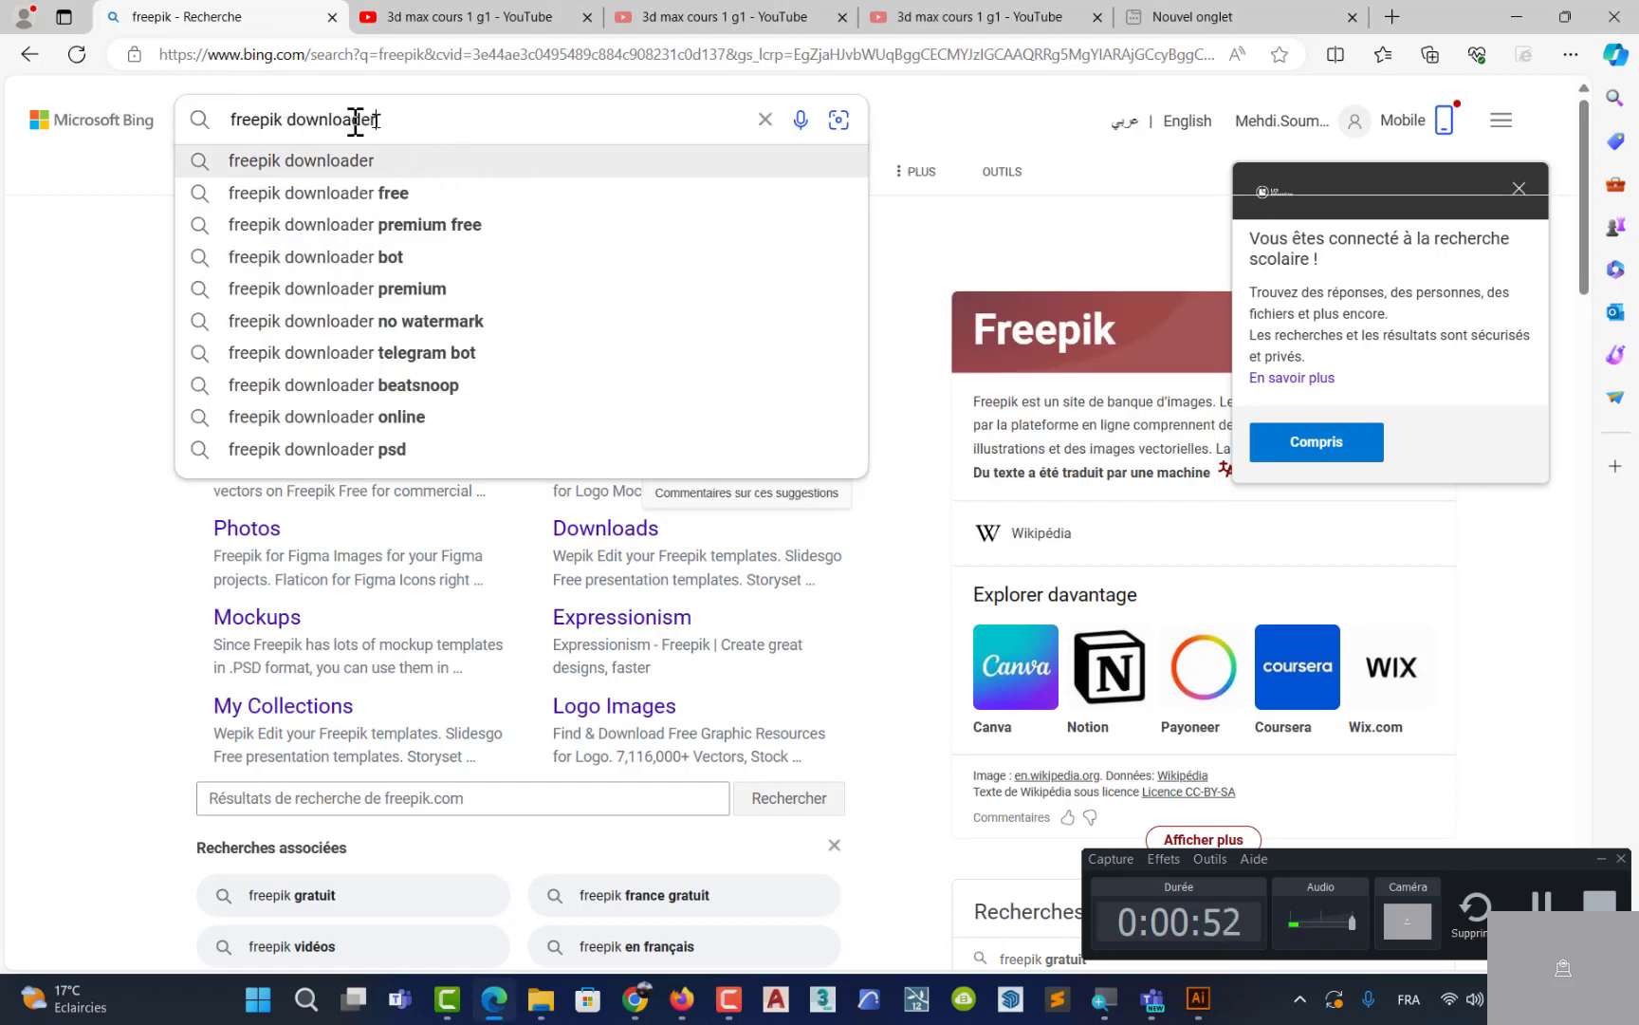
key(Return)
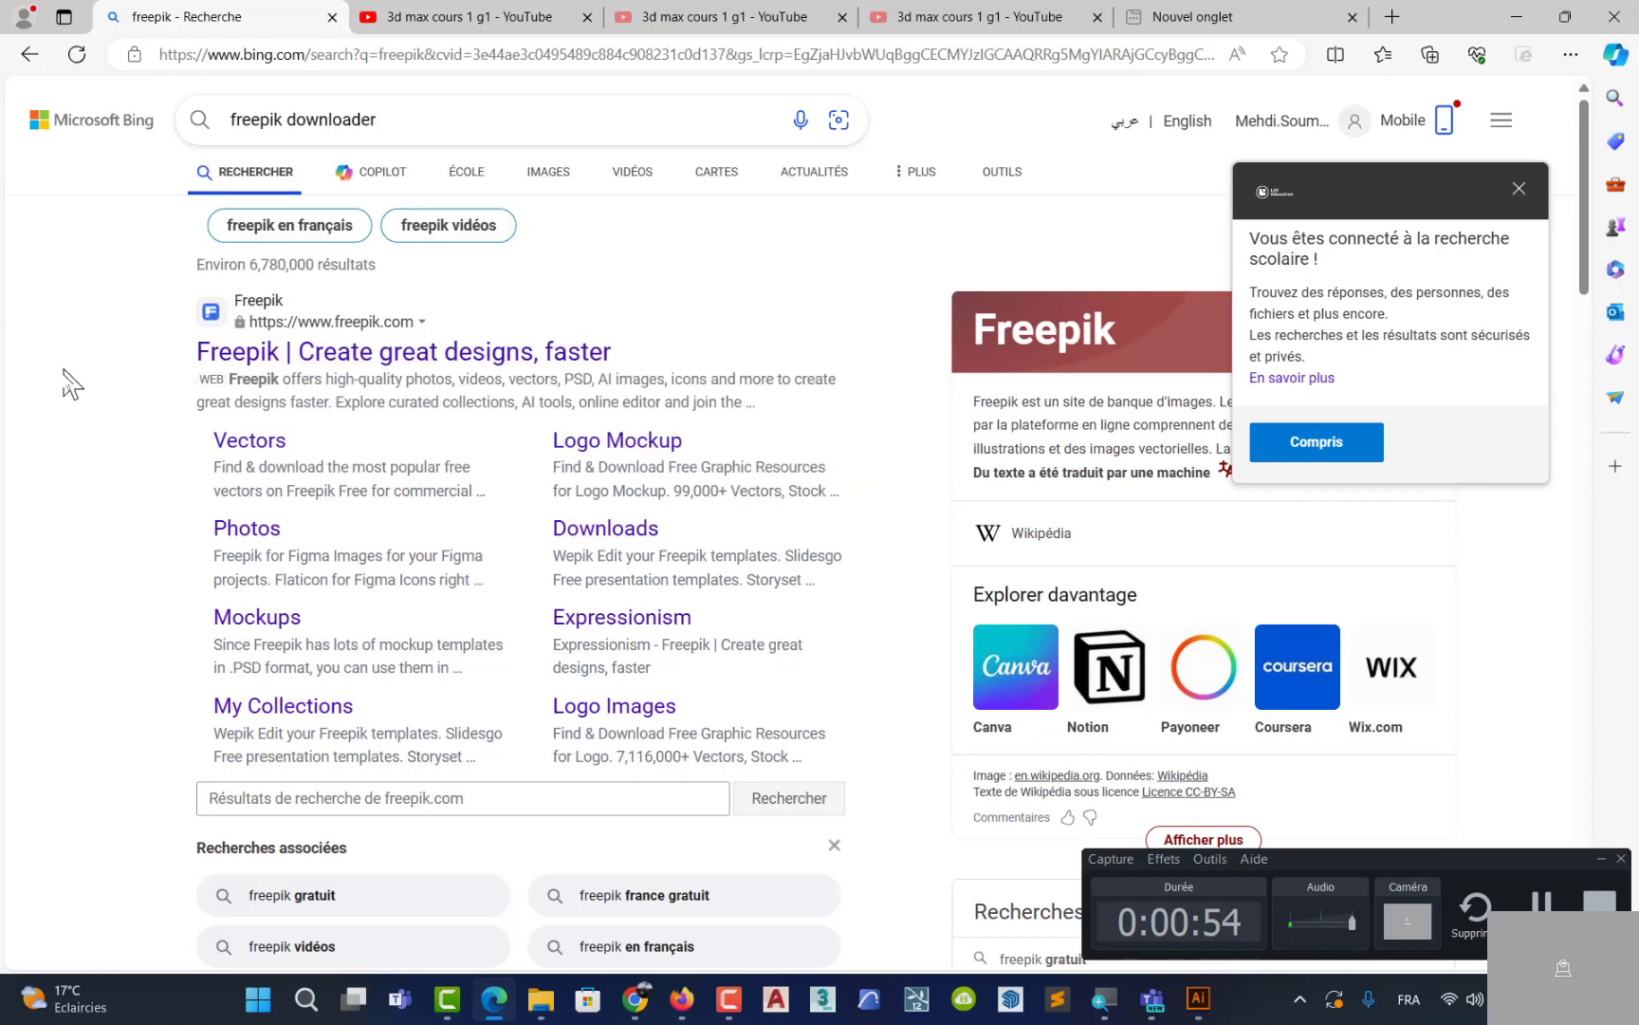
double_click(325, 116)
key(BackSpace)
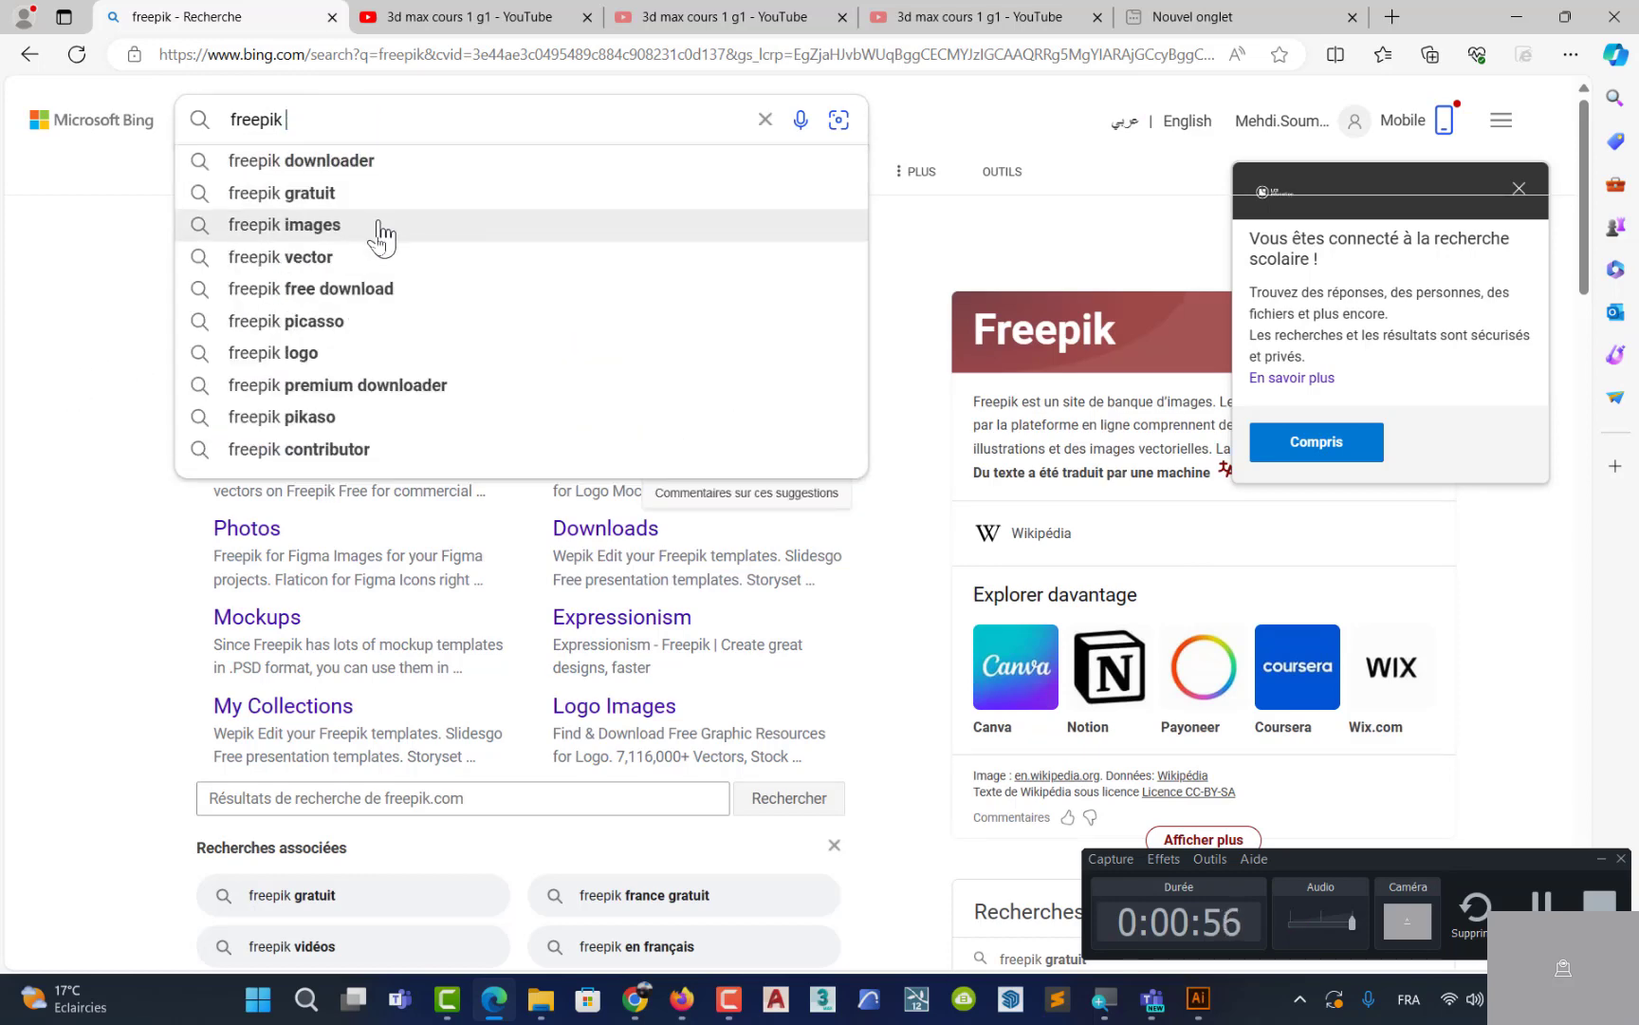
click(102, 457)
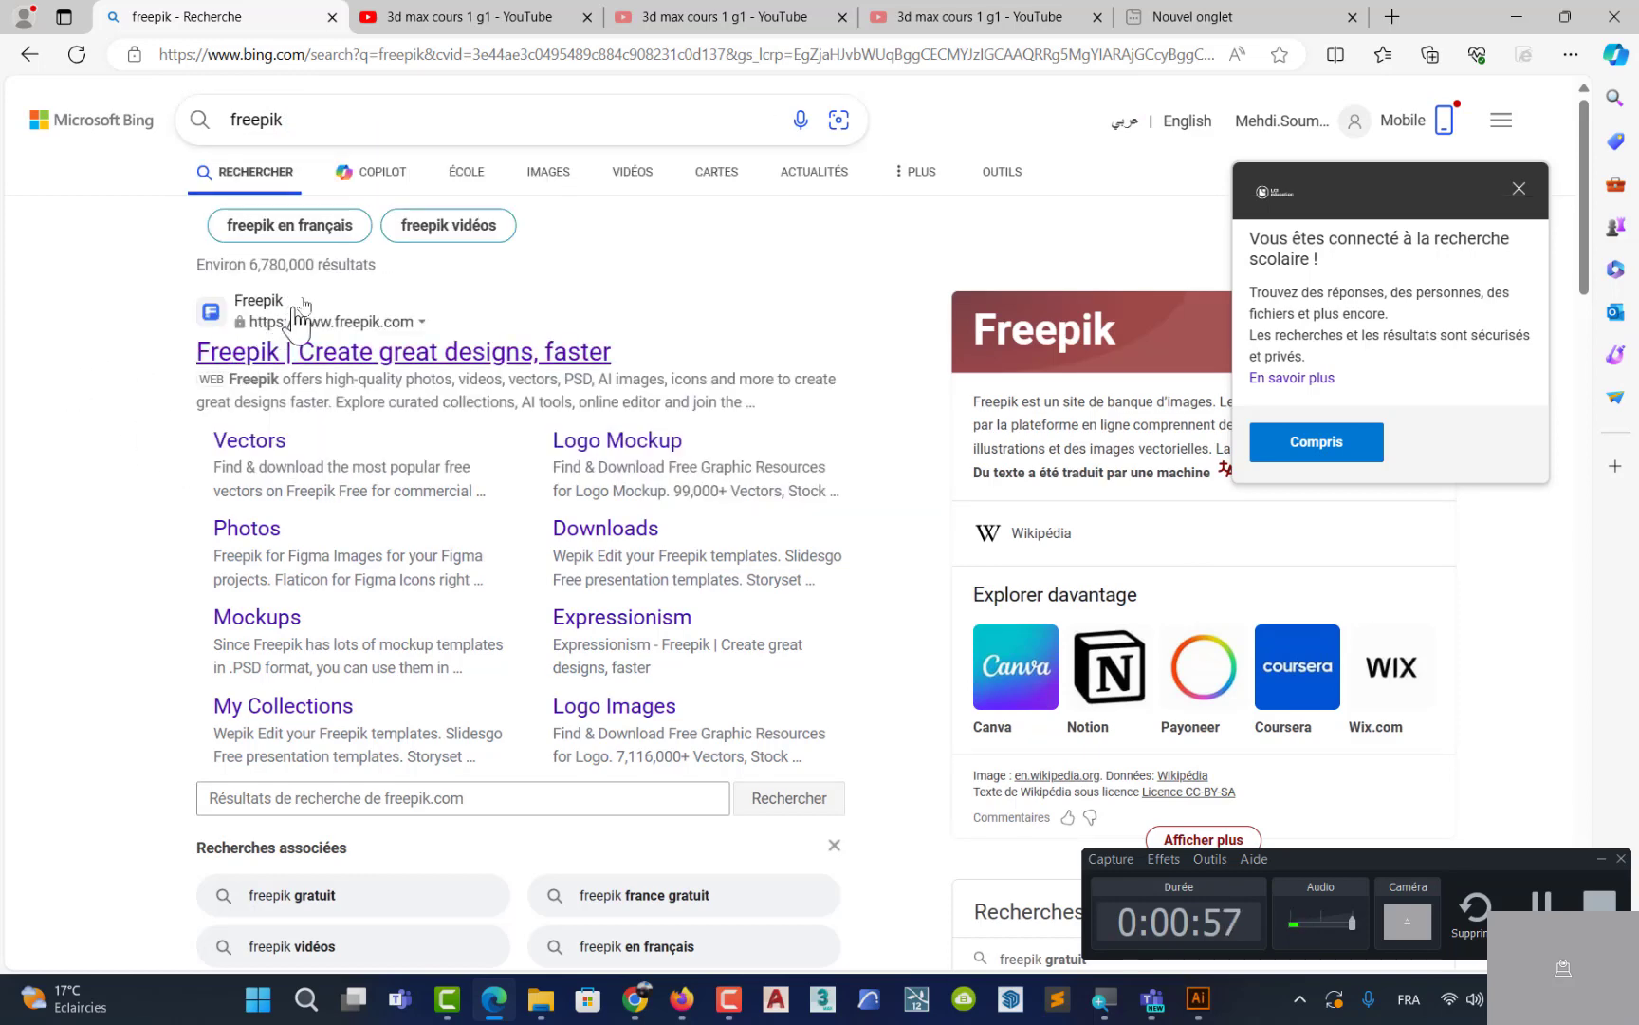
Open the Freepik website from the search results and search its assets for "flyer"
click(302, 357)
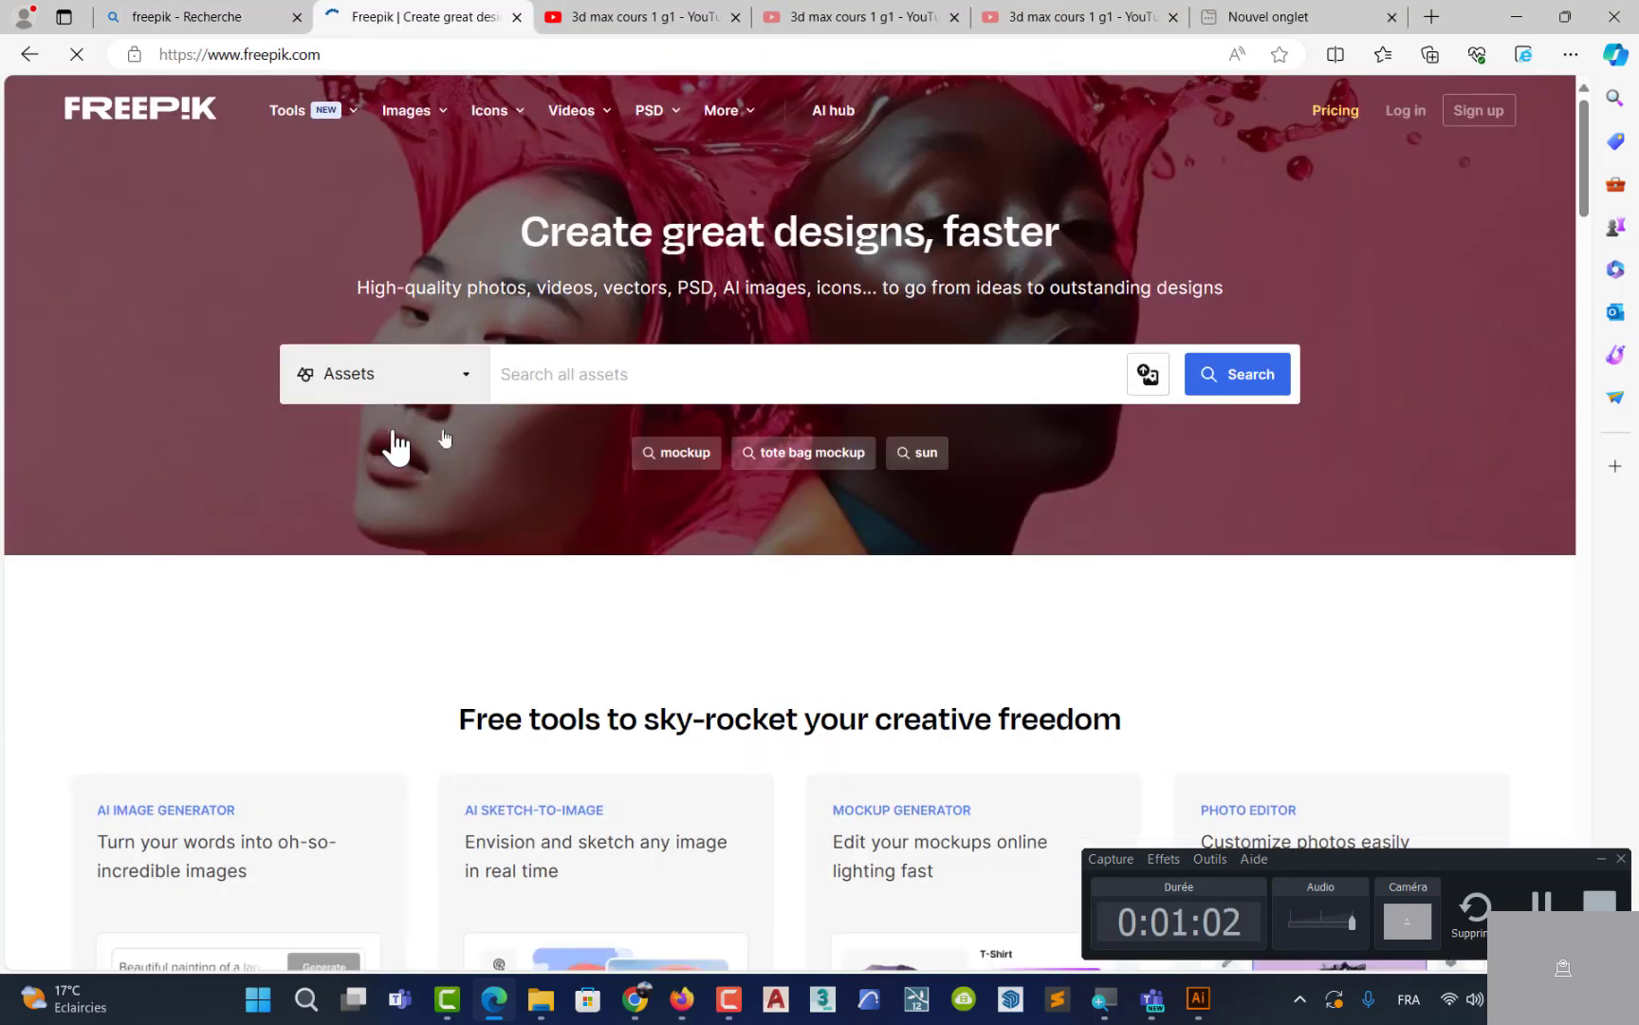
click(729, 383)
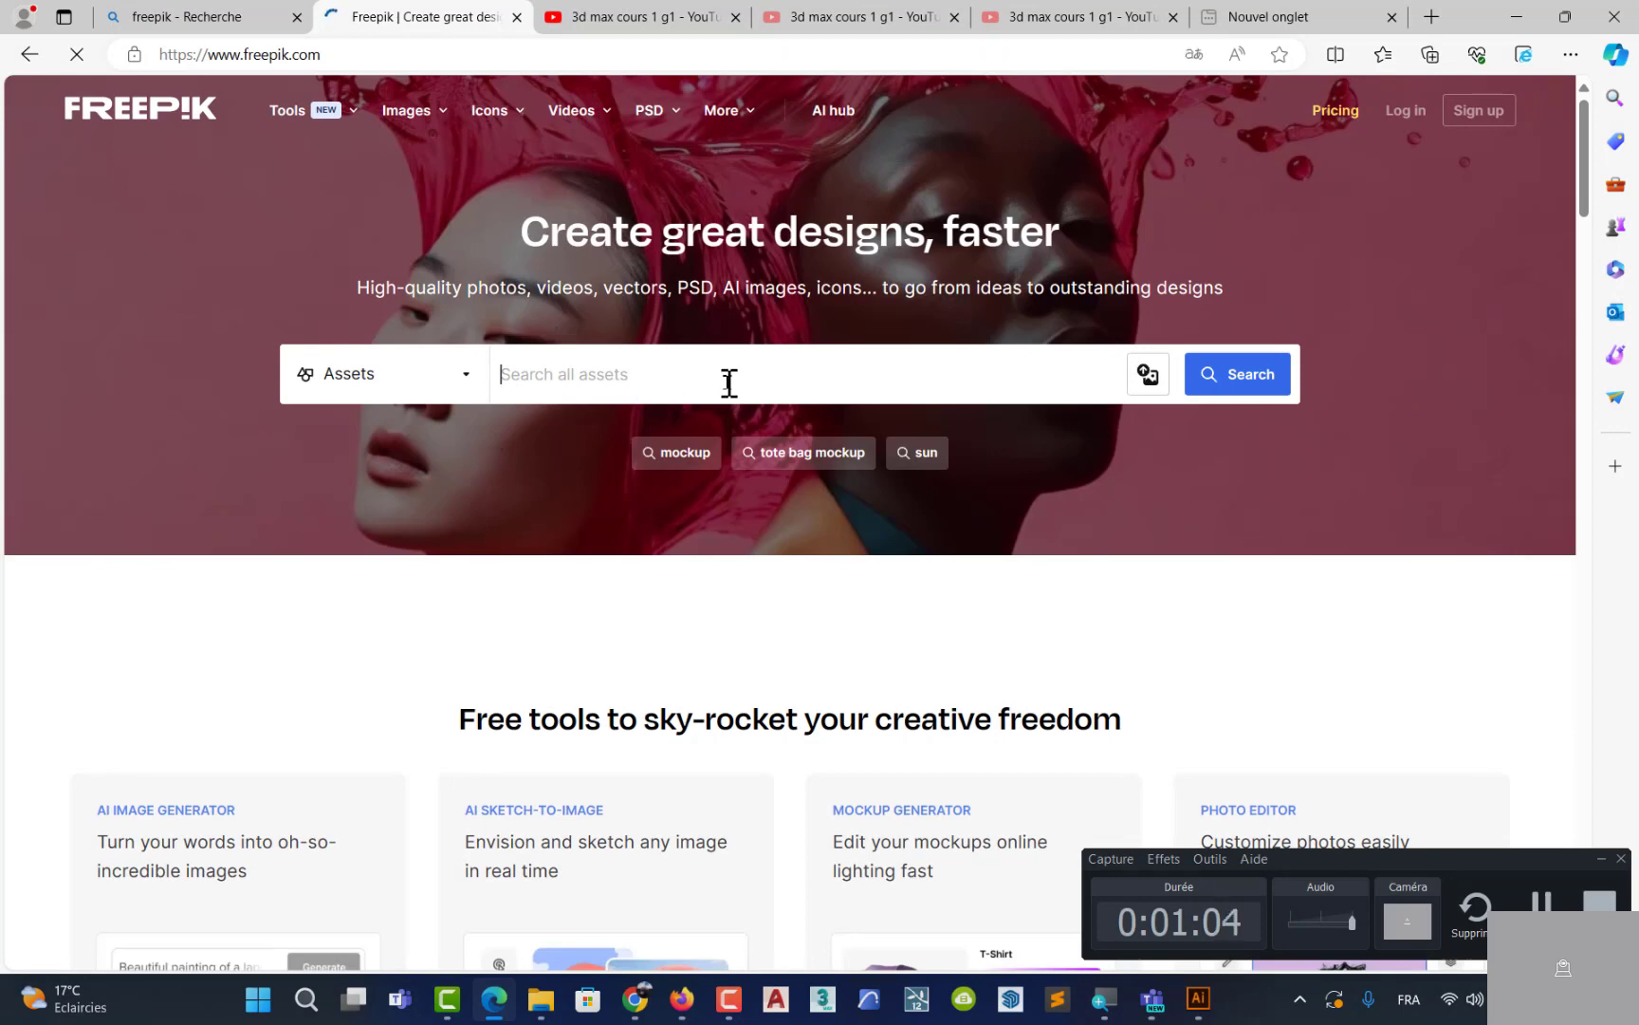
mouse_move(320, 122)
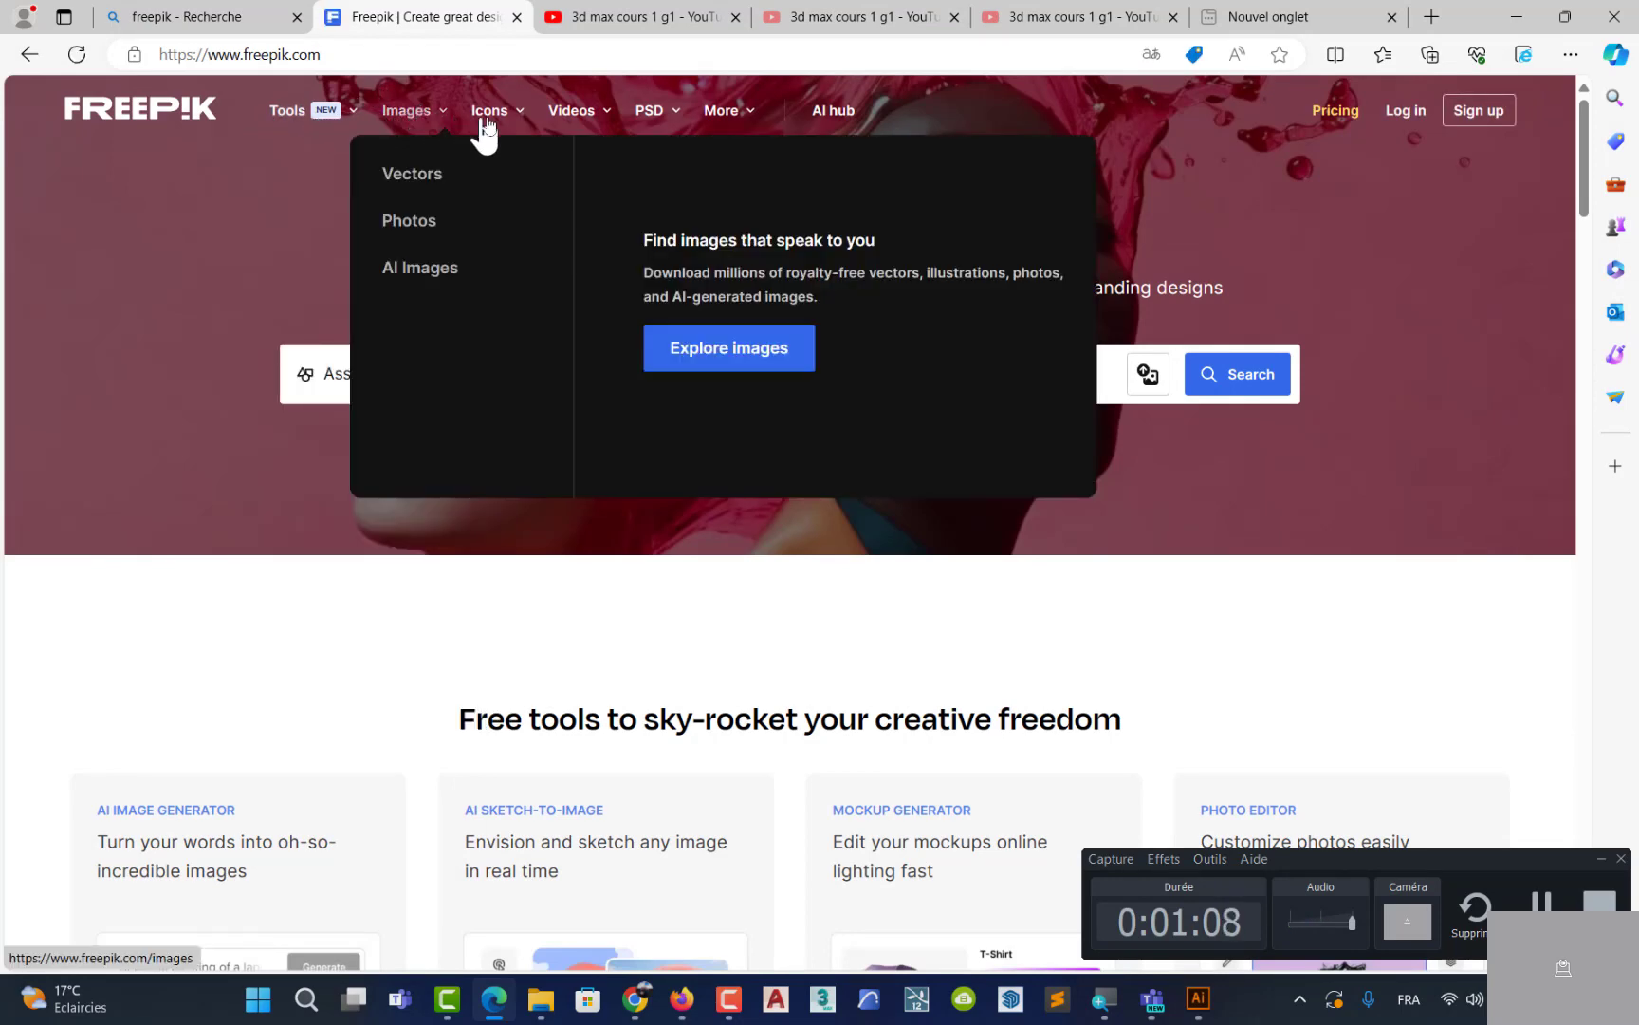
mouse_move(661, 118)
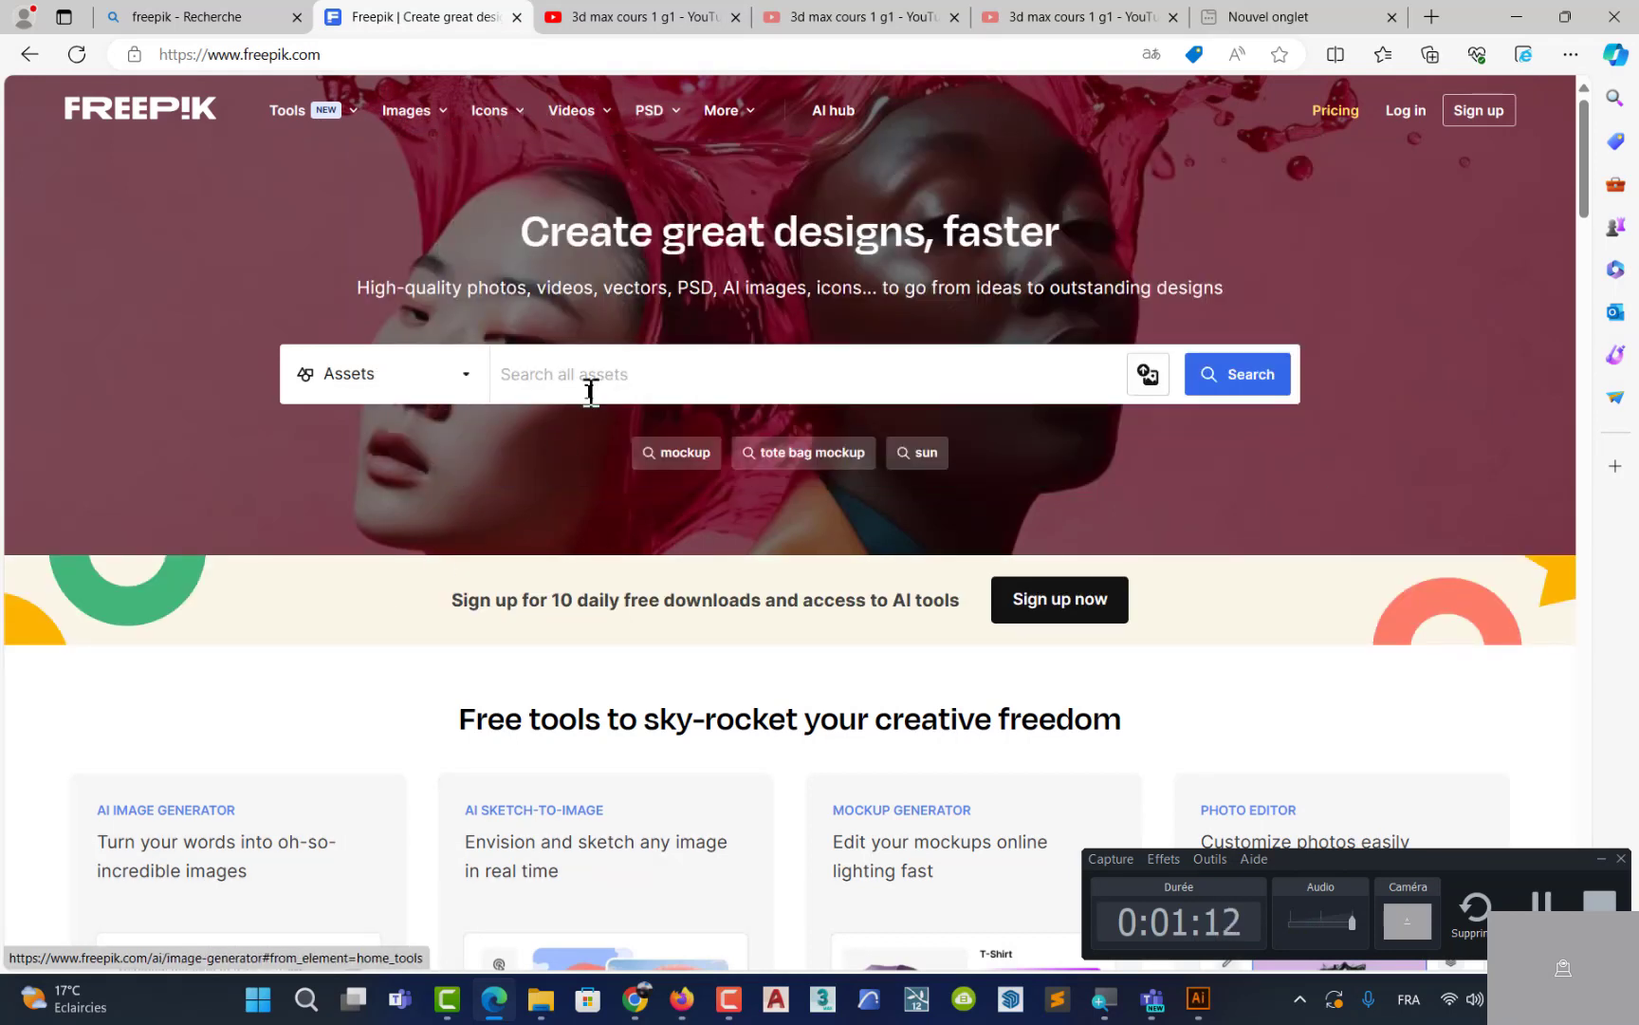
text(fl)
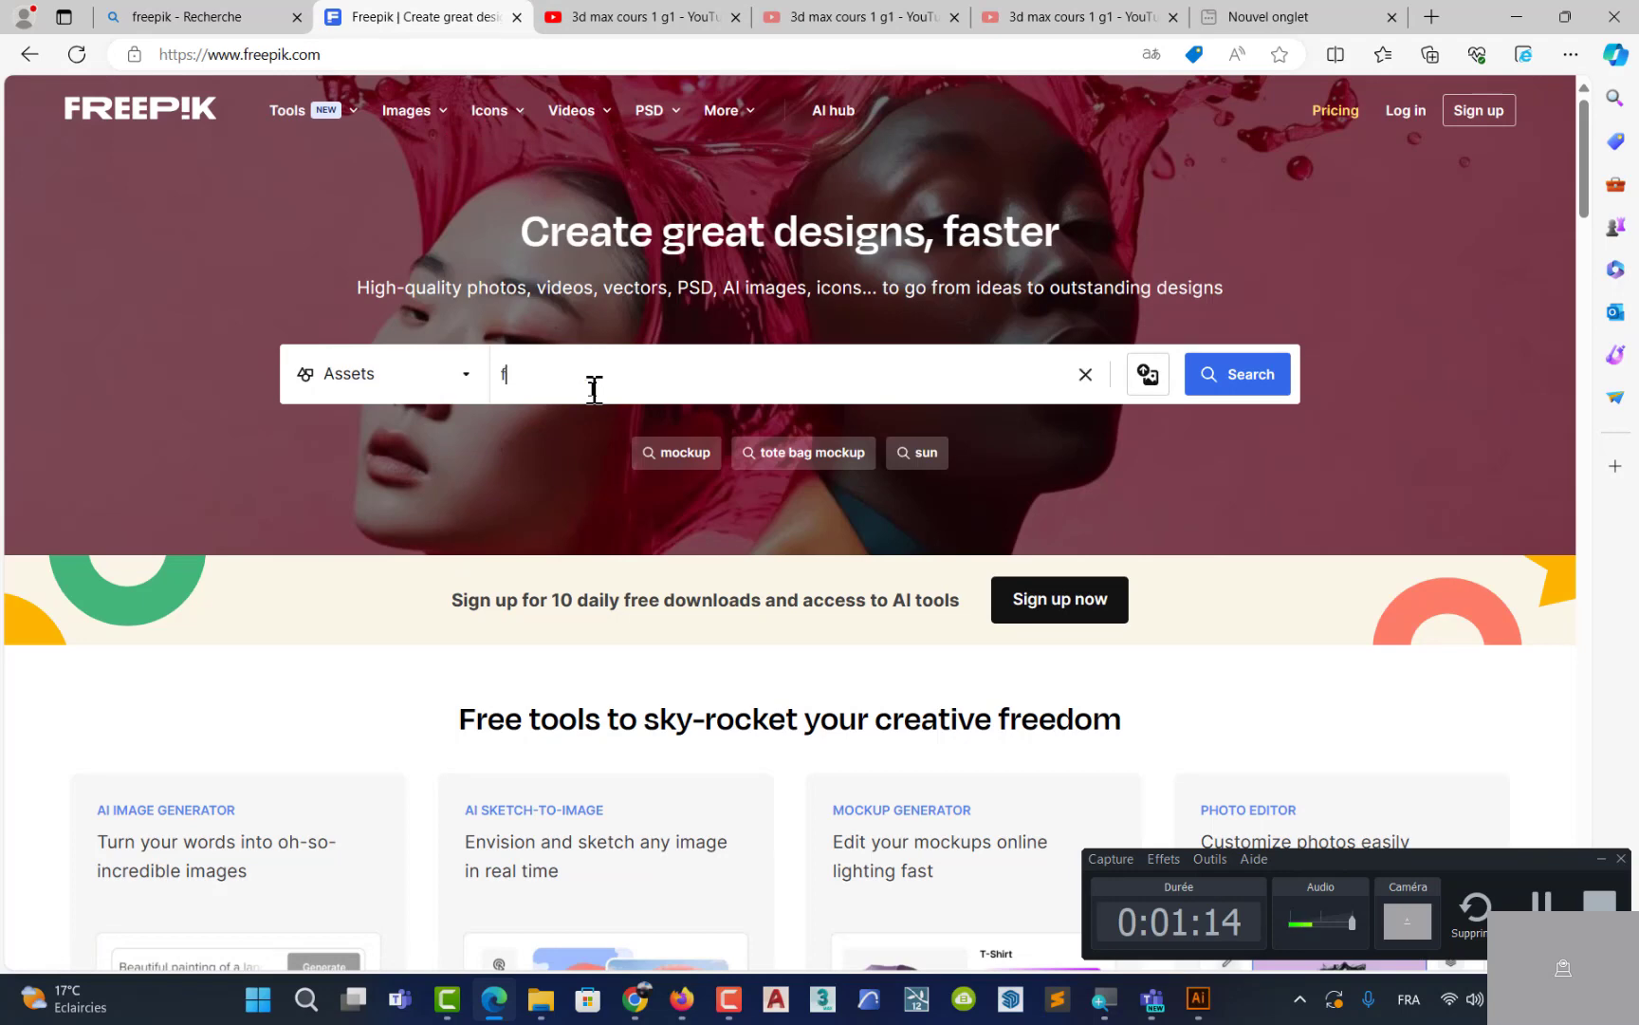
text(yer)
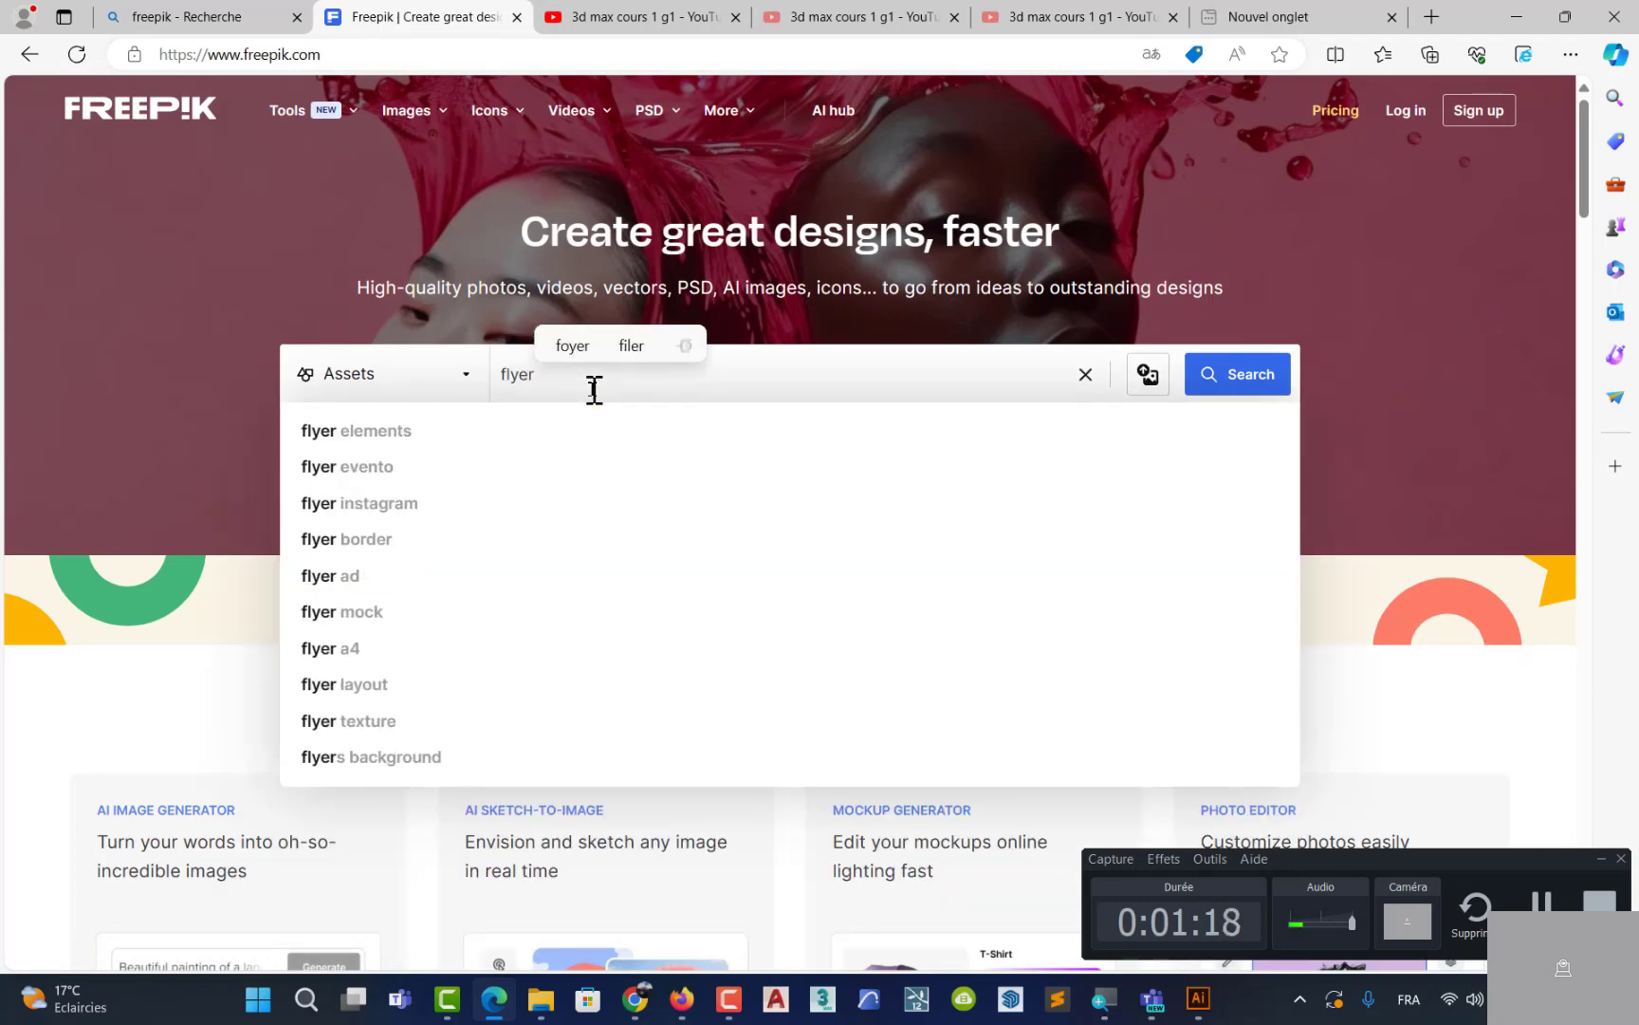
key(Return)
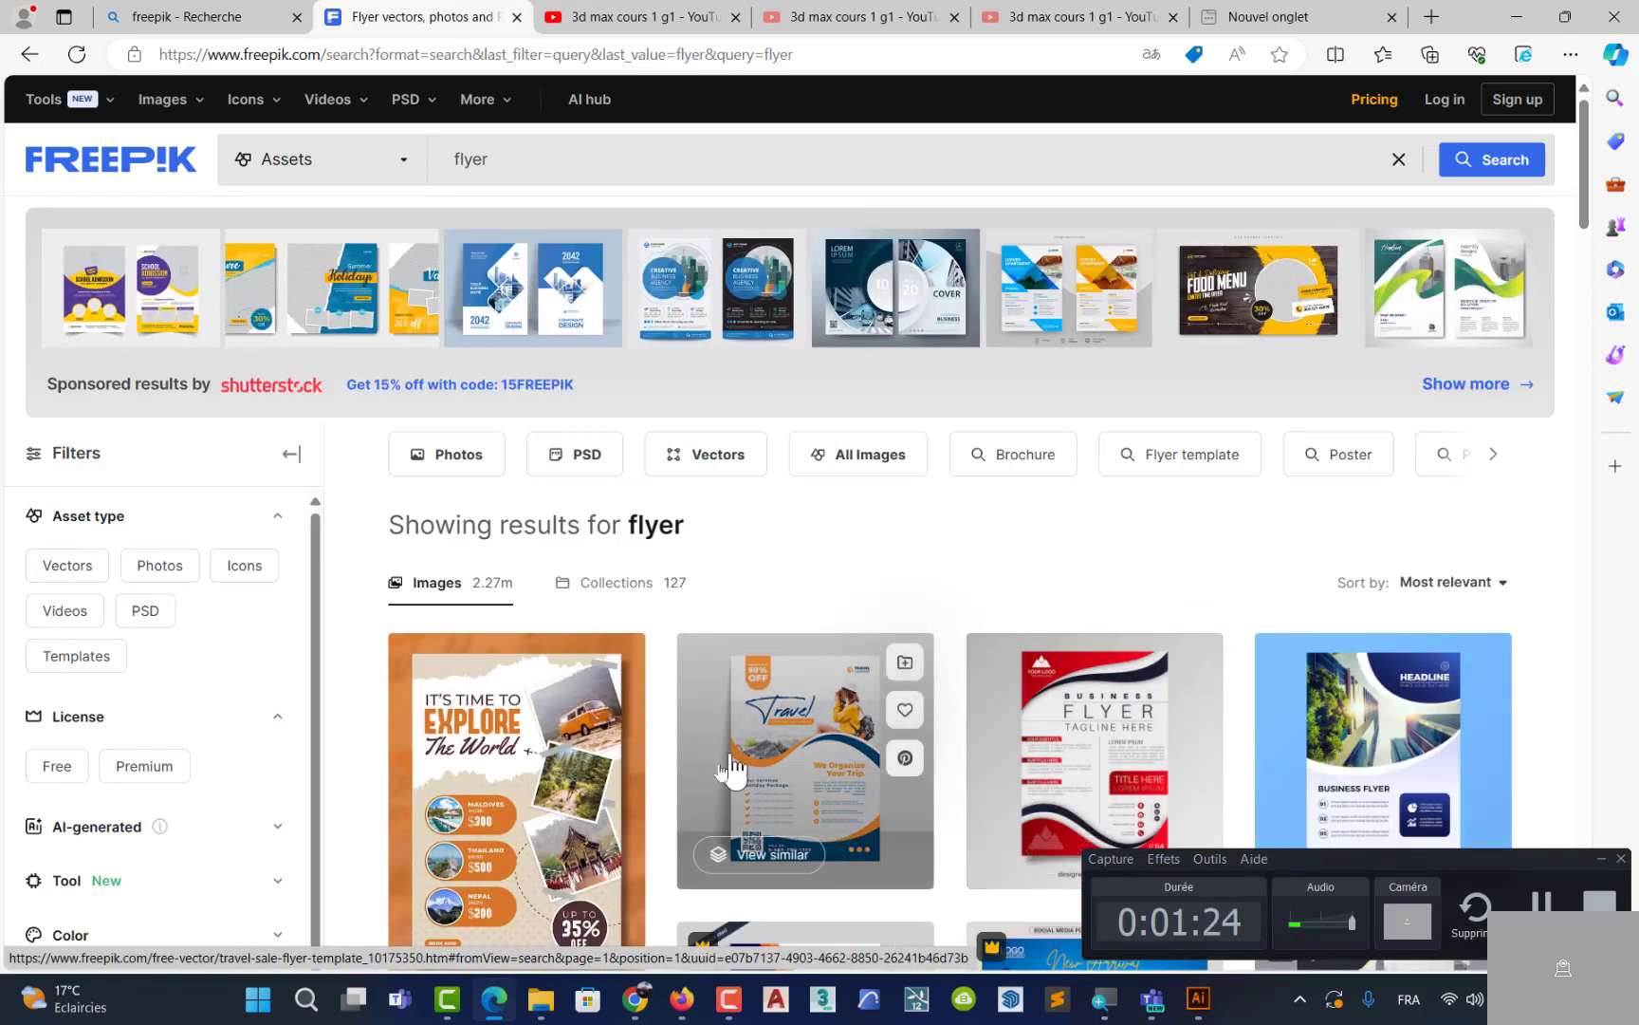
Preview the travel sale flyer template, return to the flyer results and browse them
click(808, 795)
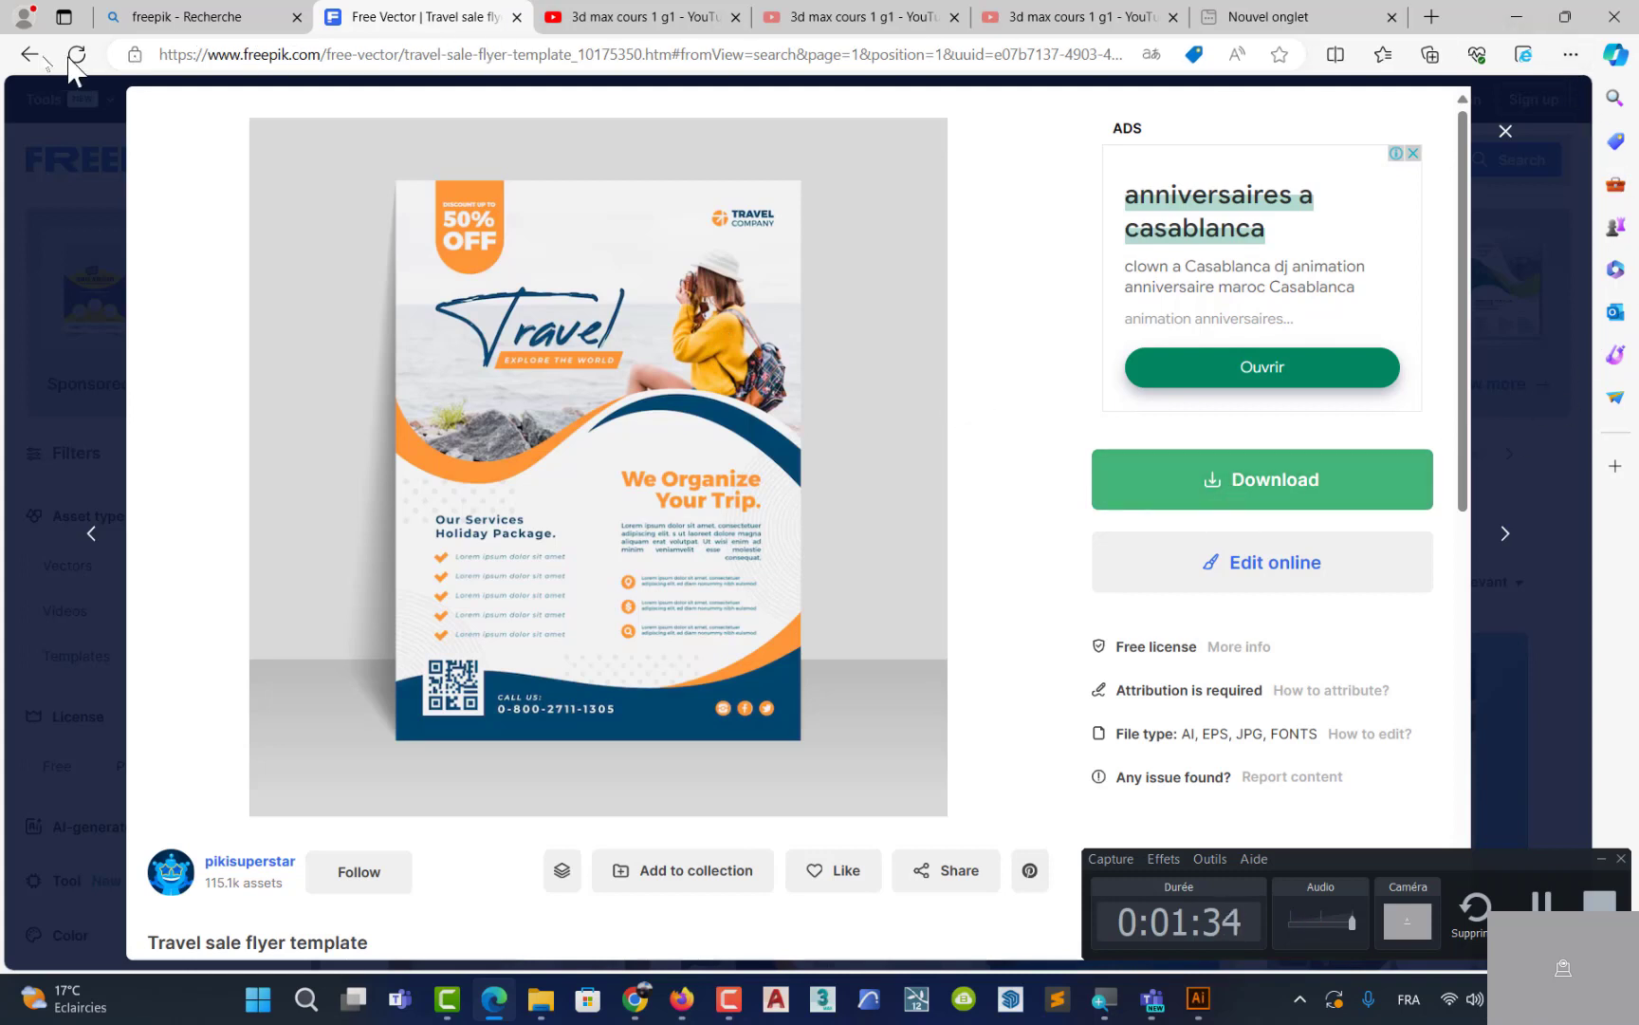
click(30, 53)
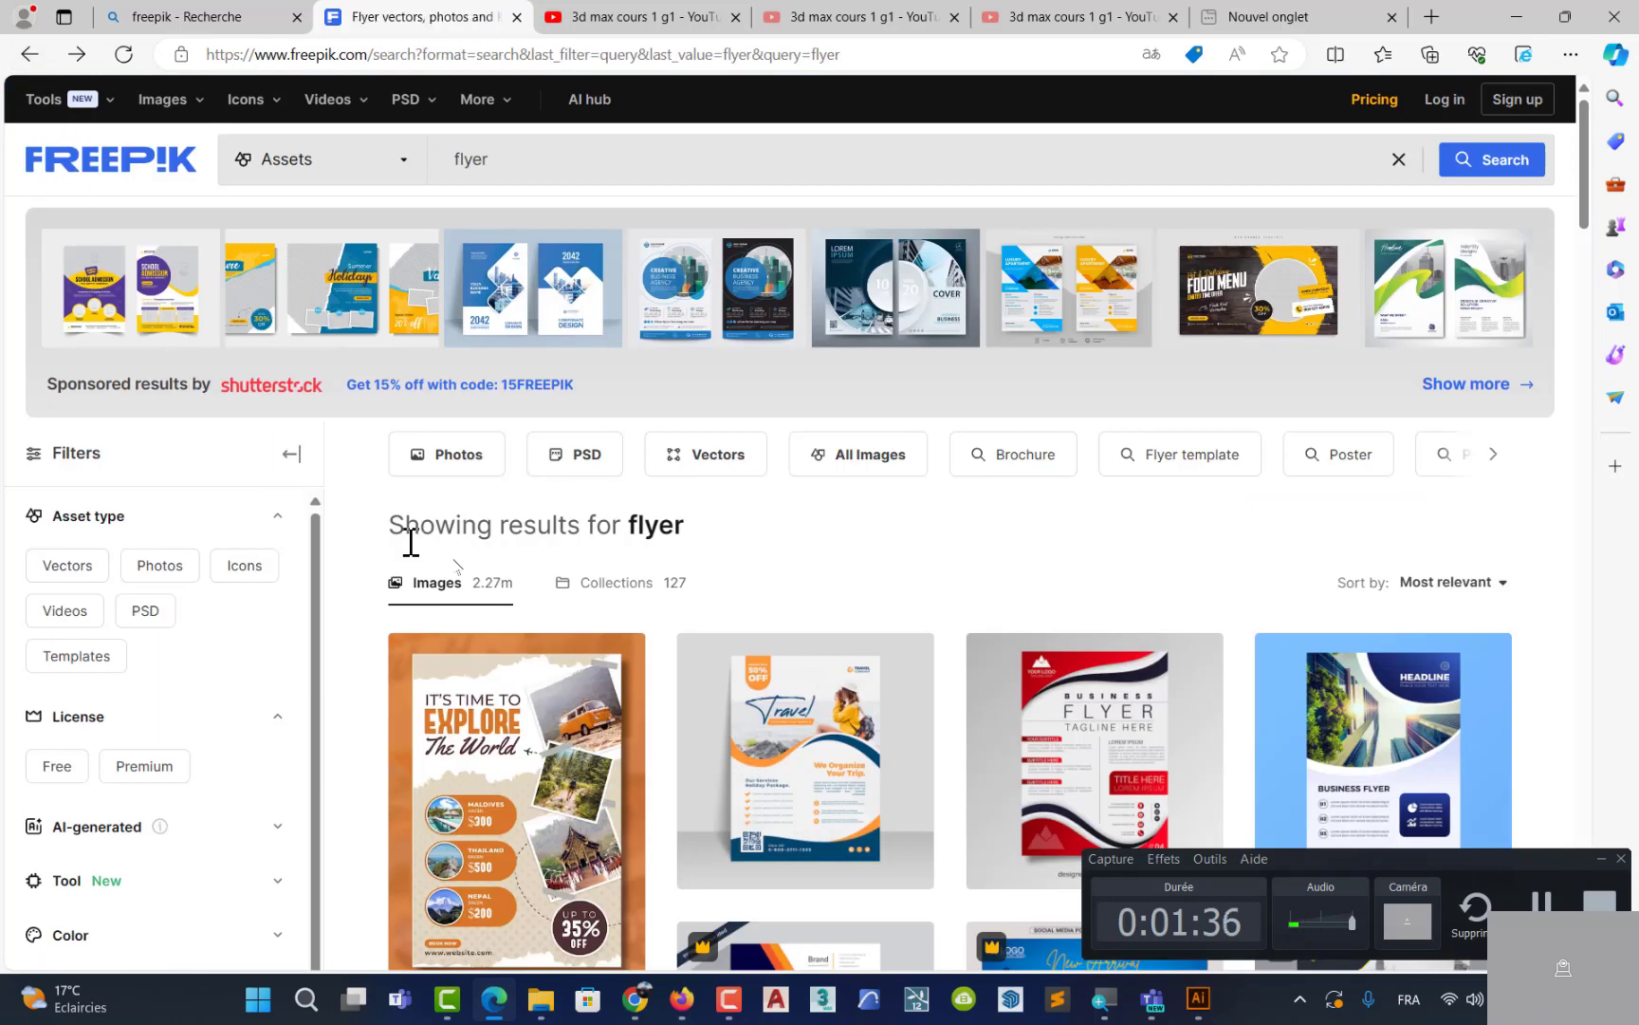
scroll(690, 626, down, 5)
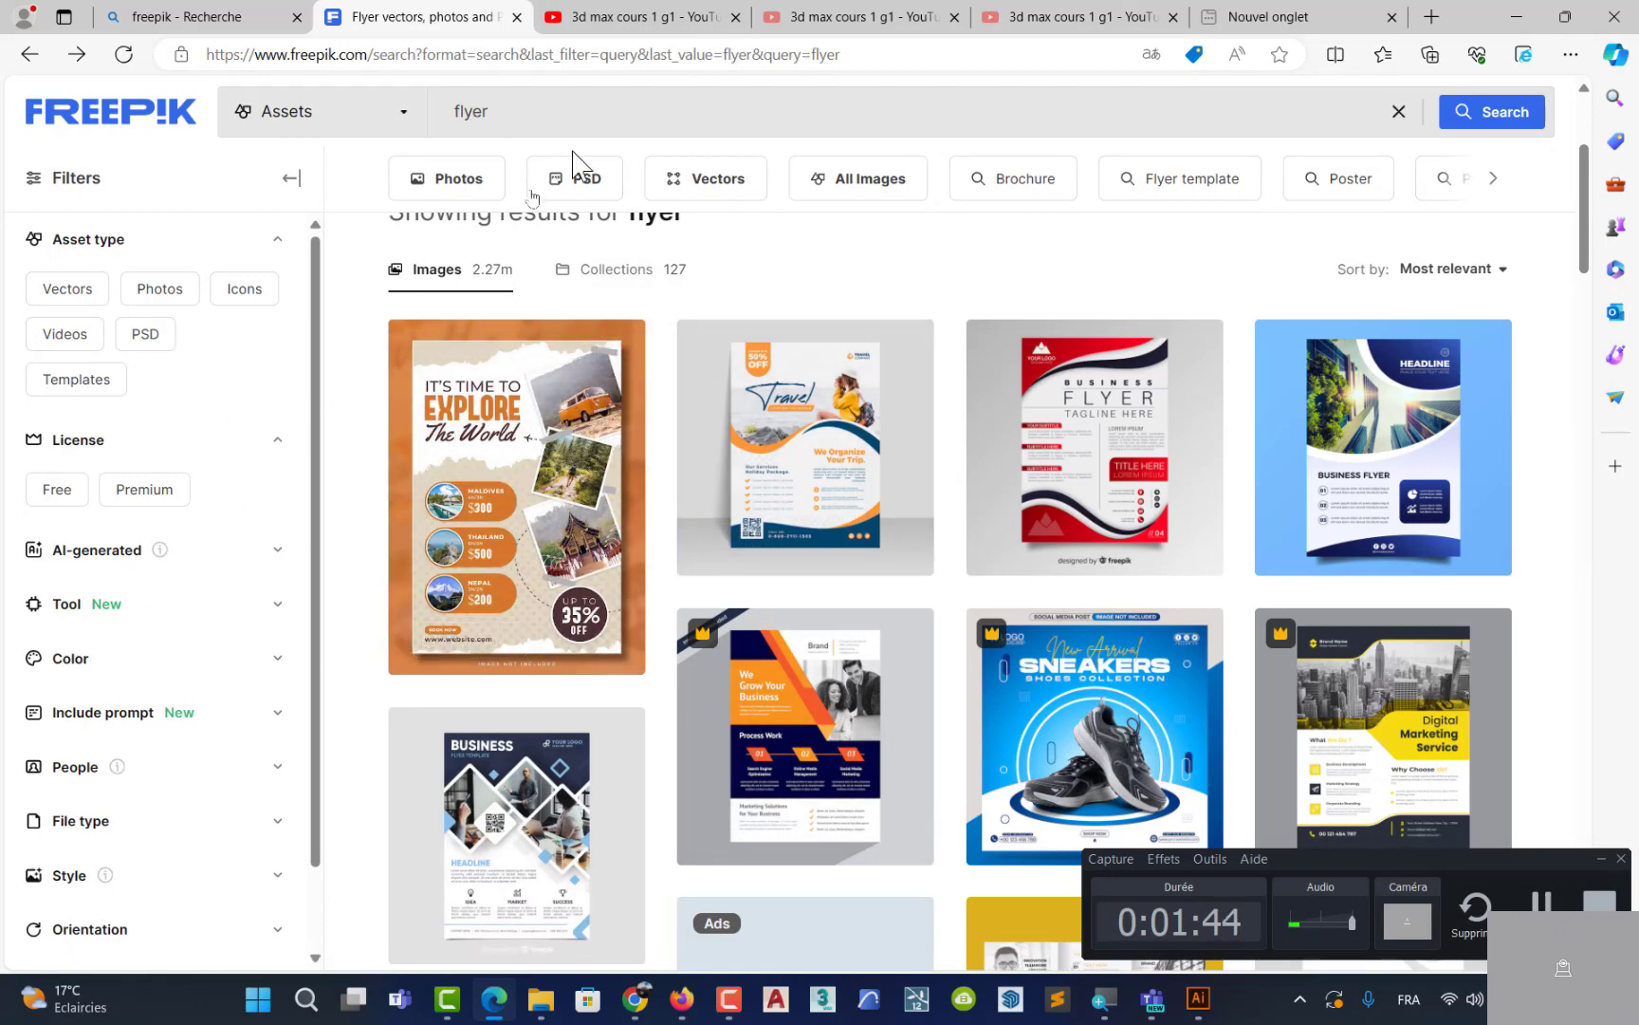
Filter the flyer results to vectors with a free license
click(68, 290)
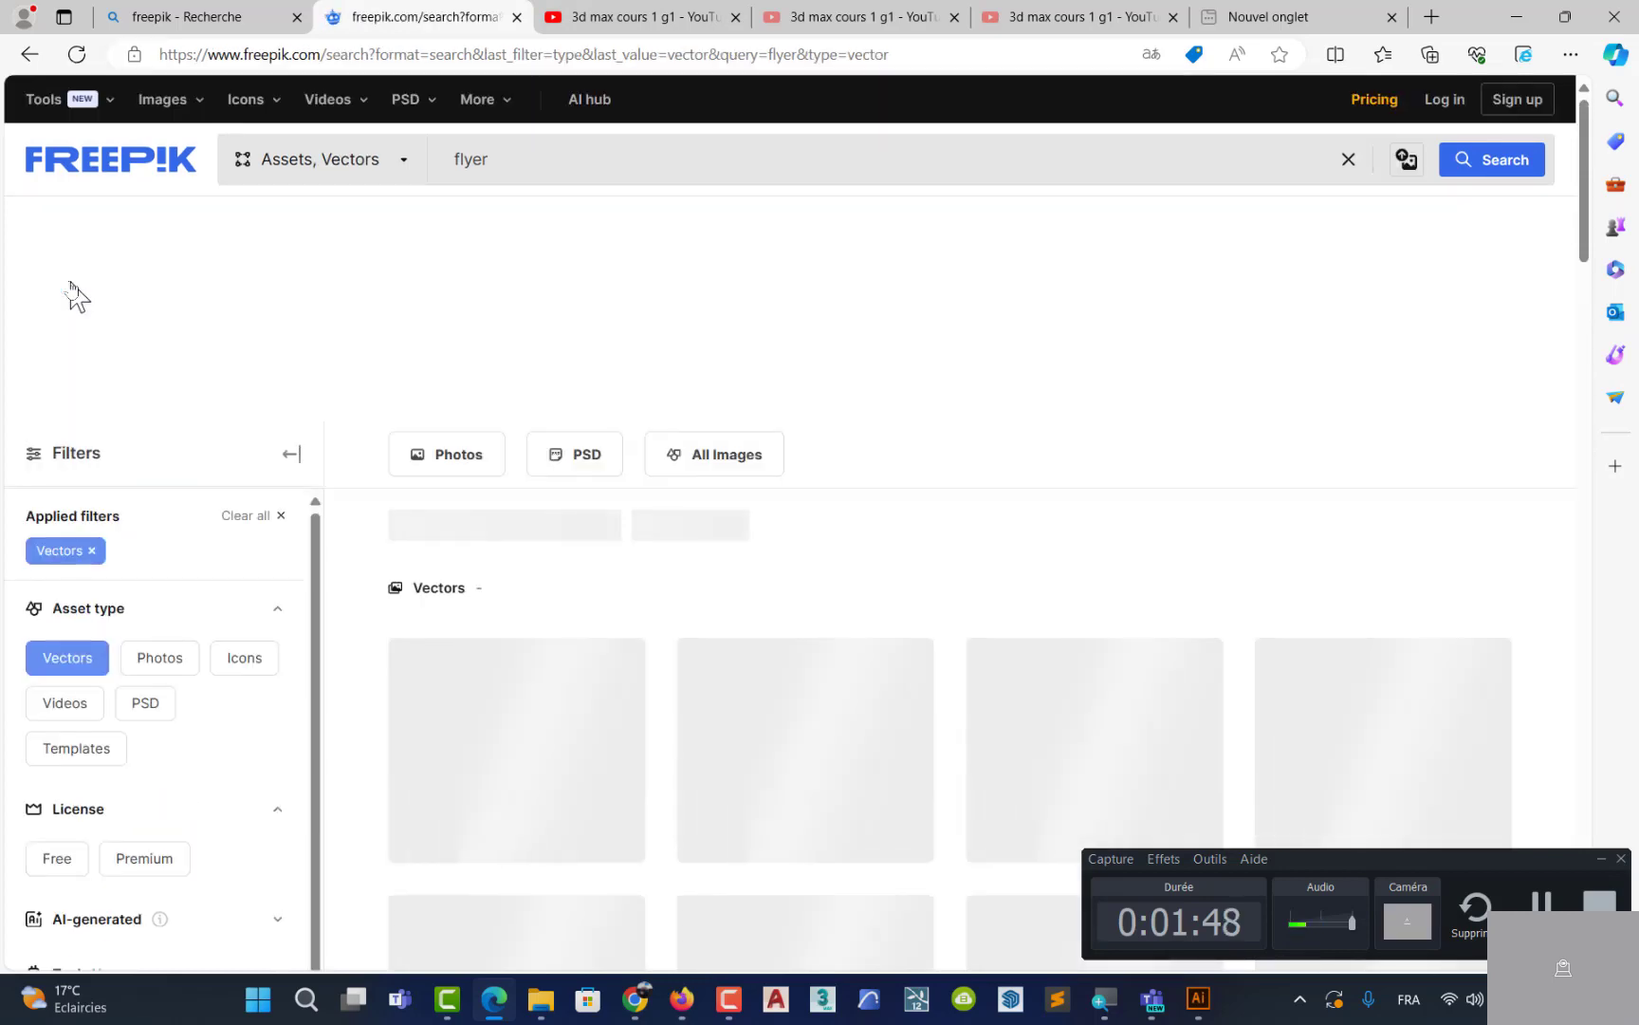
scroll(147, 717, down, 1)
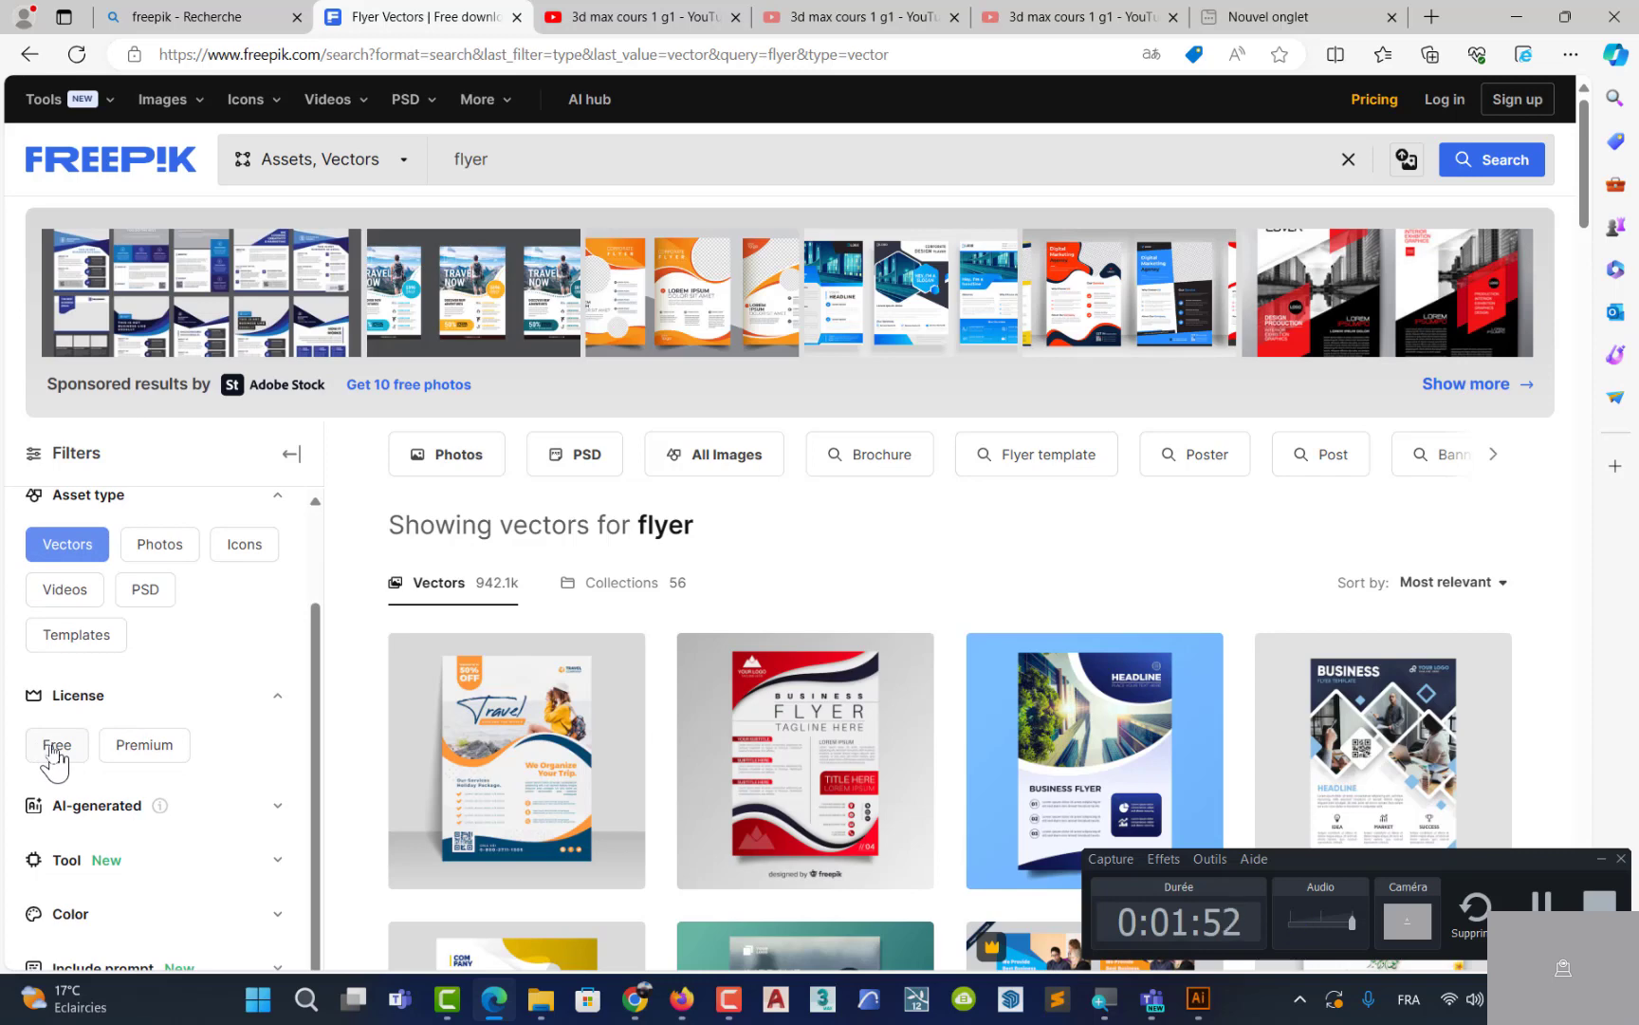
click(55, 746)
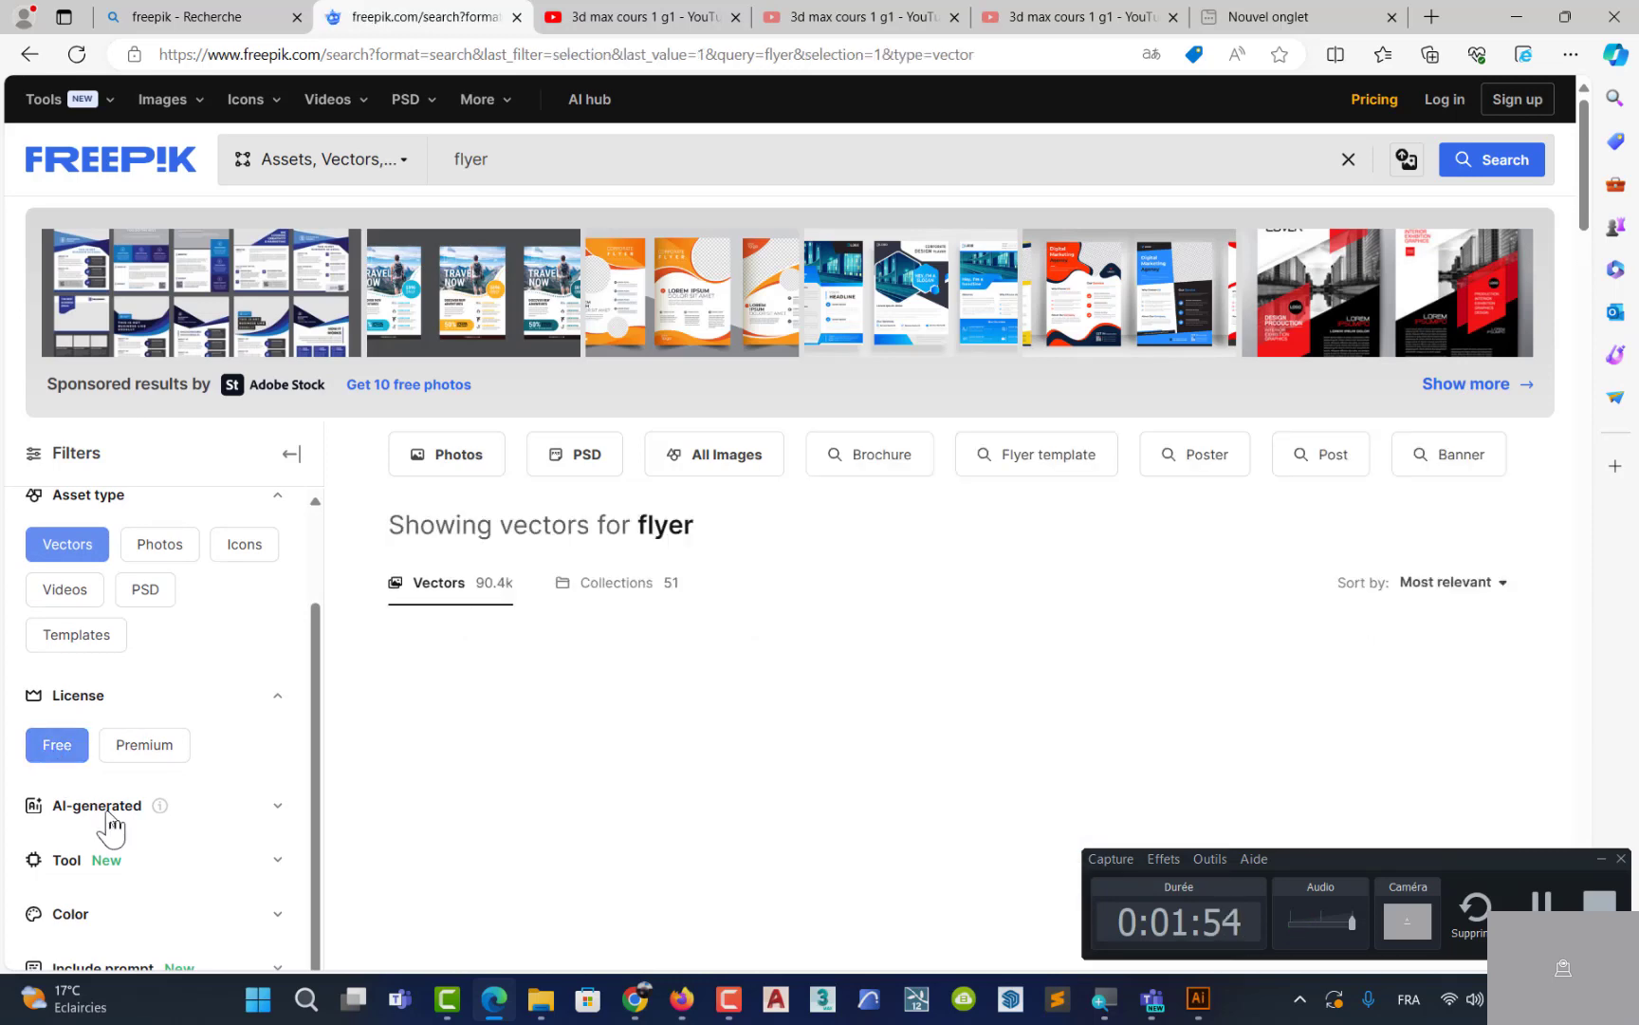
Open the green fitness center flyer from the results and download it under the free, attribution-required license
scroll(934, 797, down, 5)
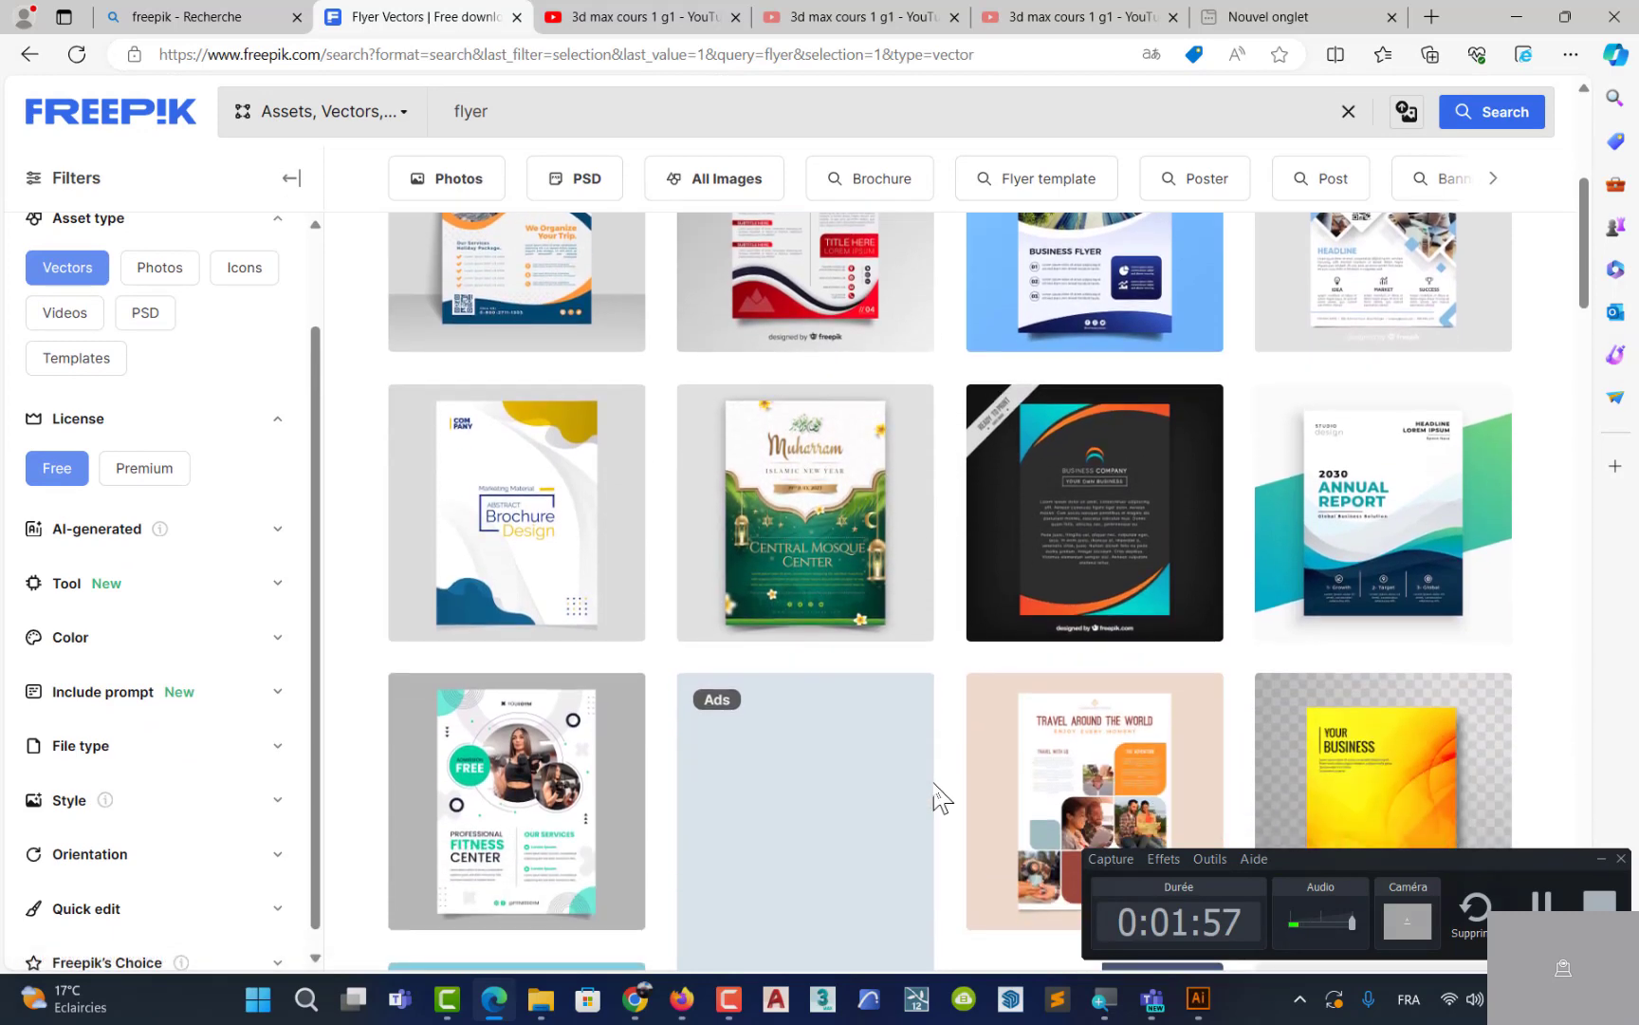
scroll(934, 797, down, 2)
mouse_move(520, 593)
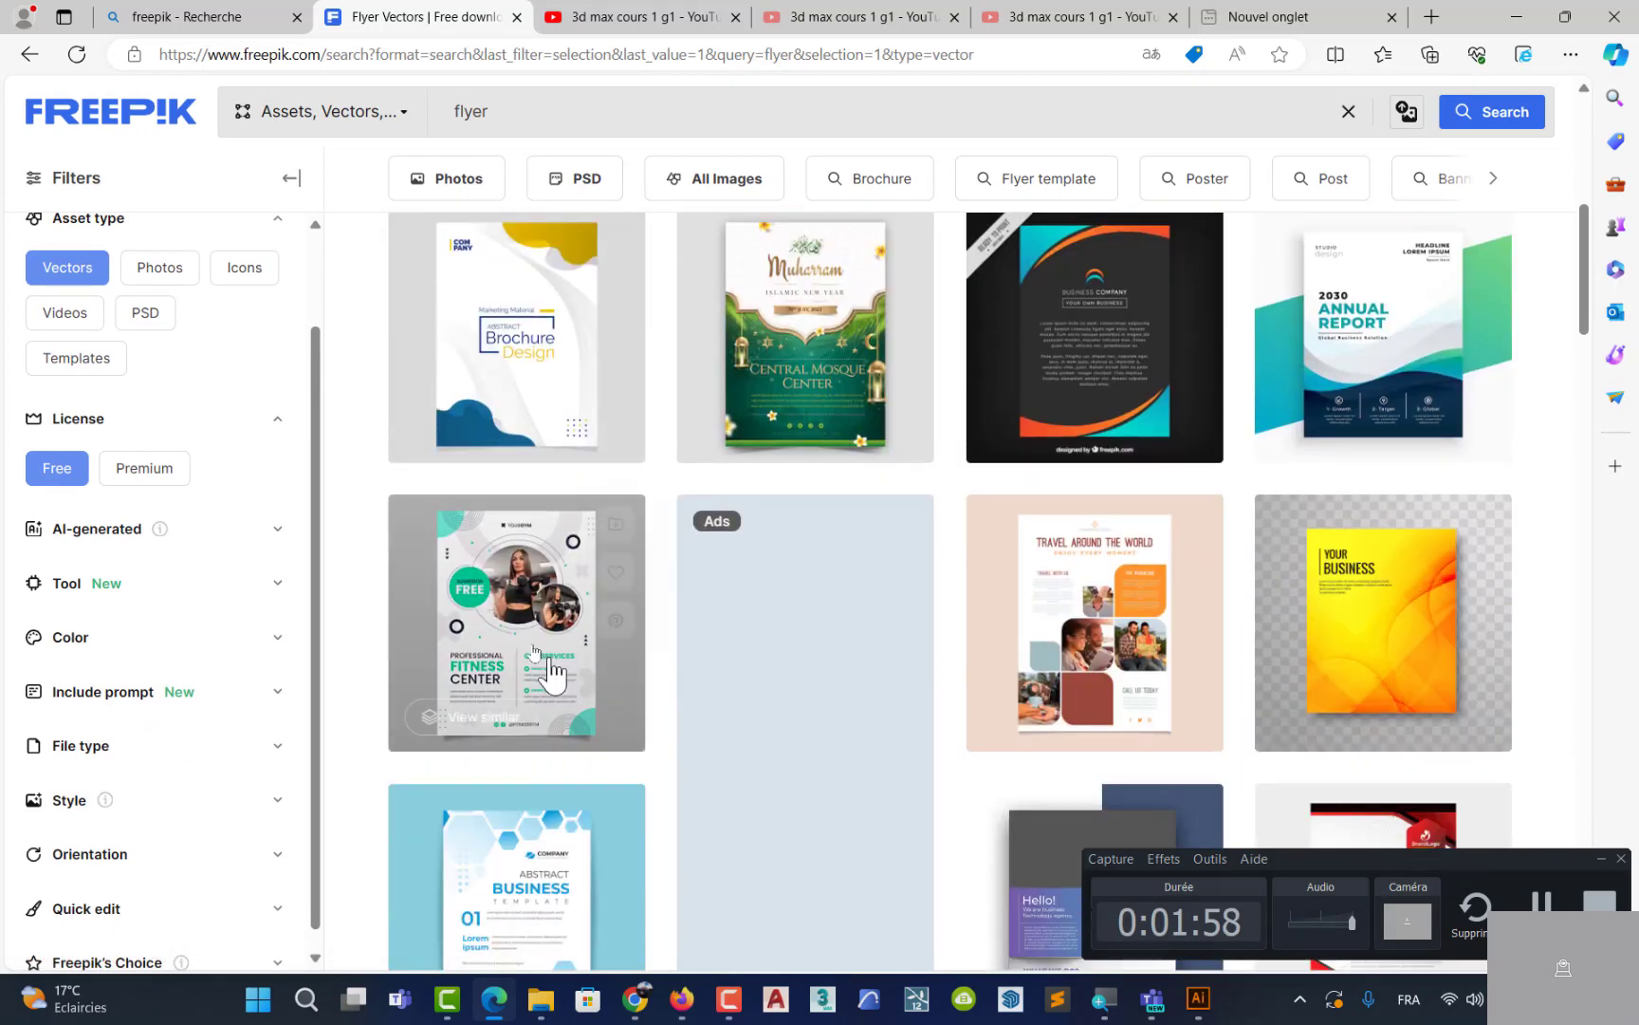
click(517, 598)
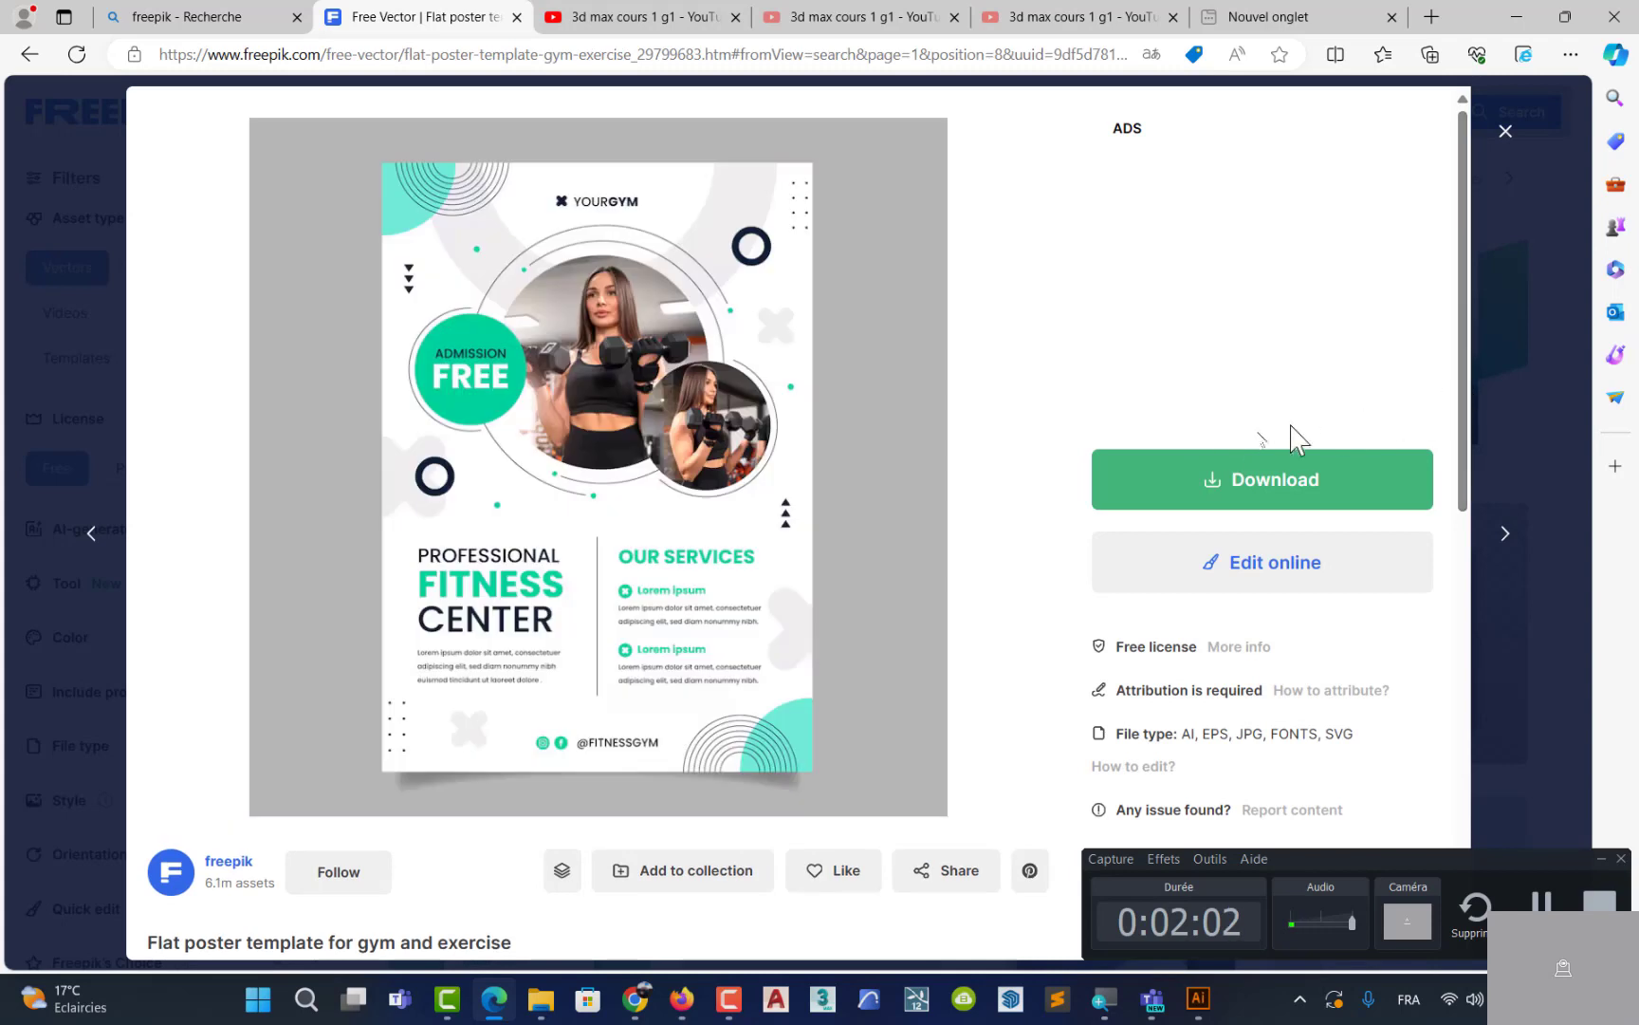
click(1200, 482)
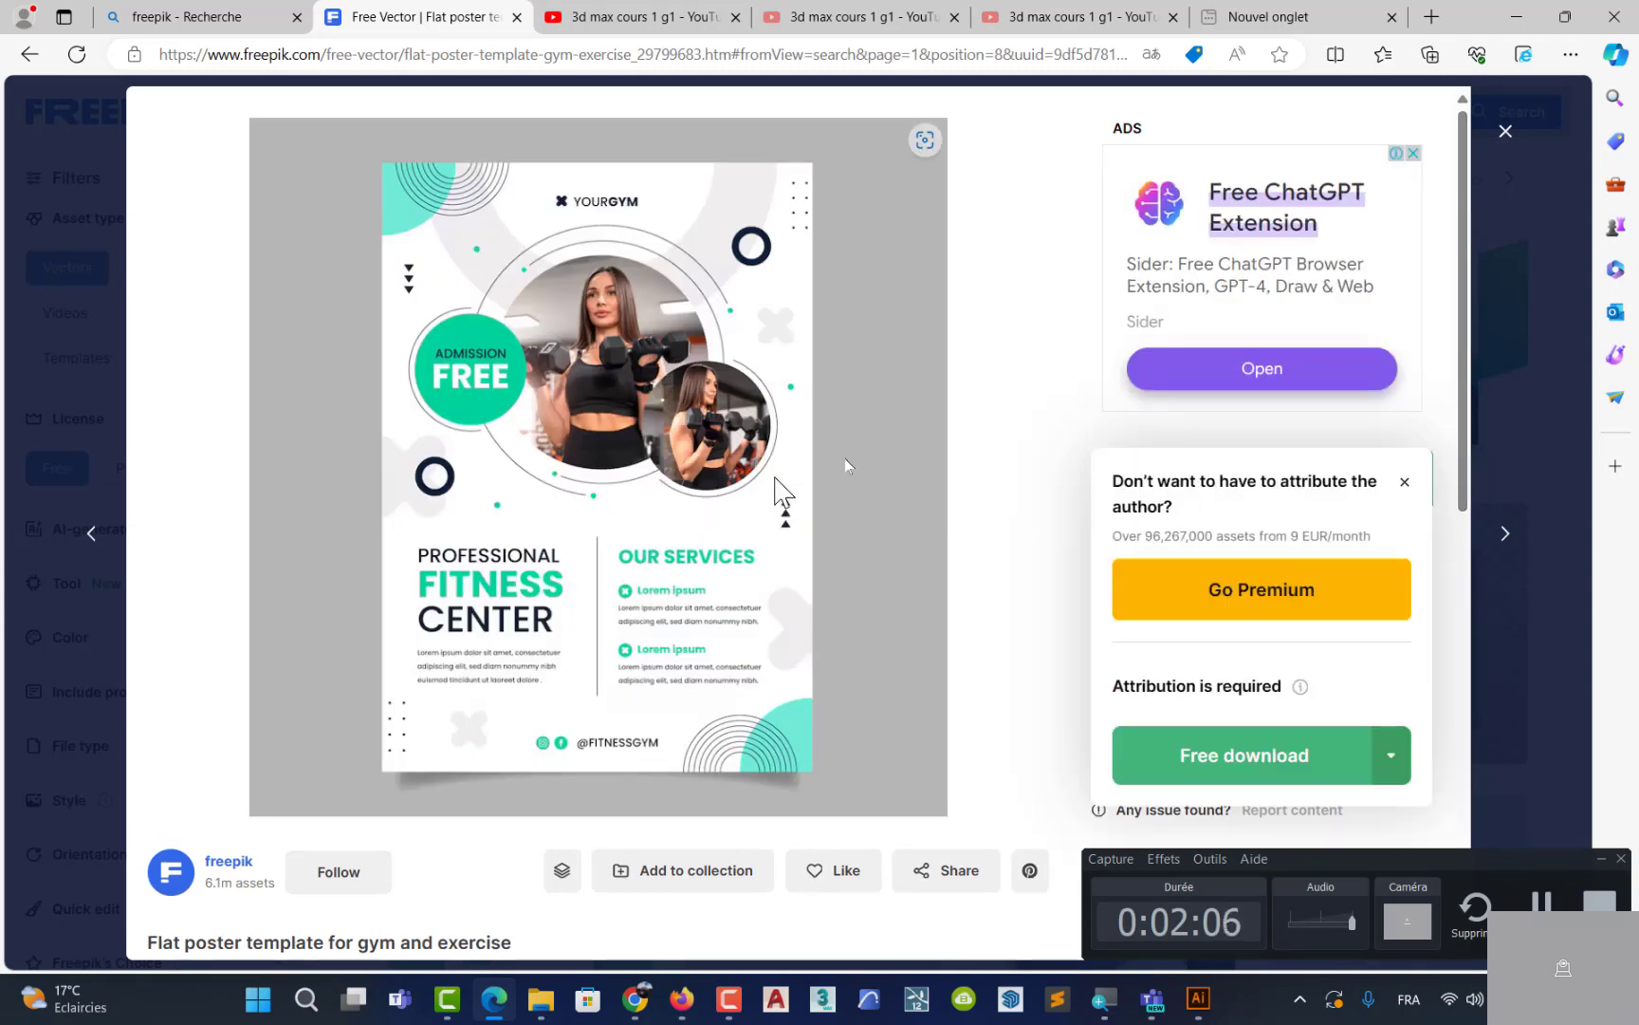
click(1224, 759)
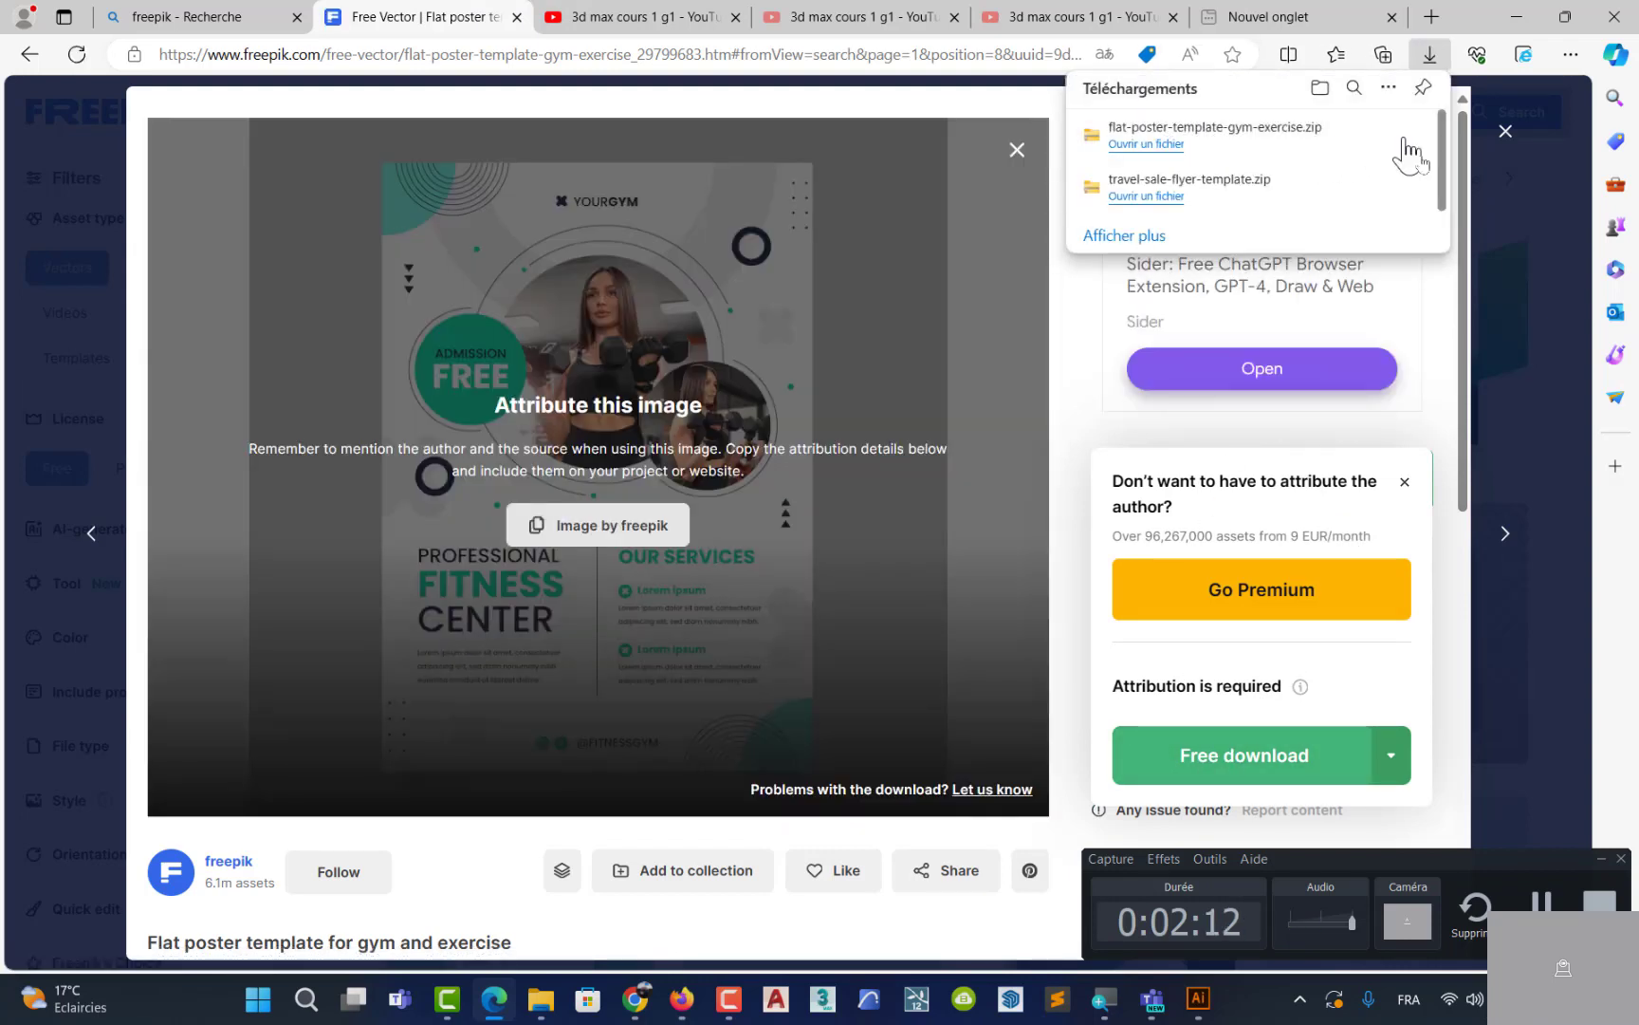
Show the downloaded flat-poster-template-gym-exercise.zip in its folder and extract it into a subfolder of the same name
mouse_move(1348, 142)
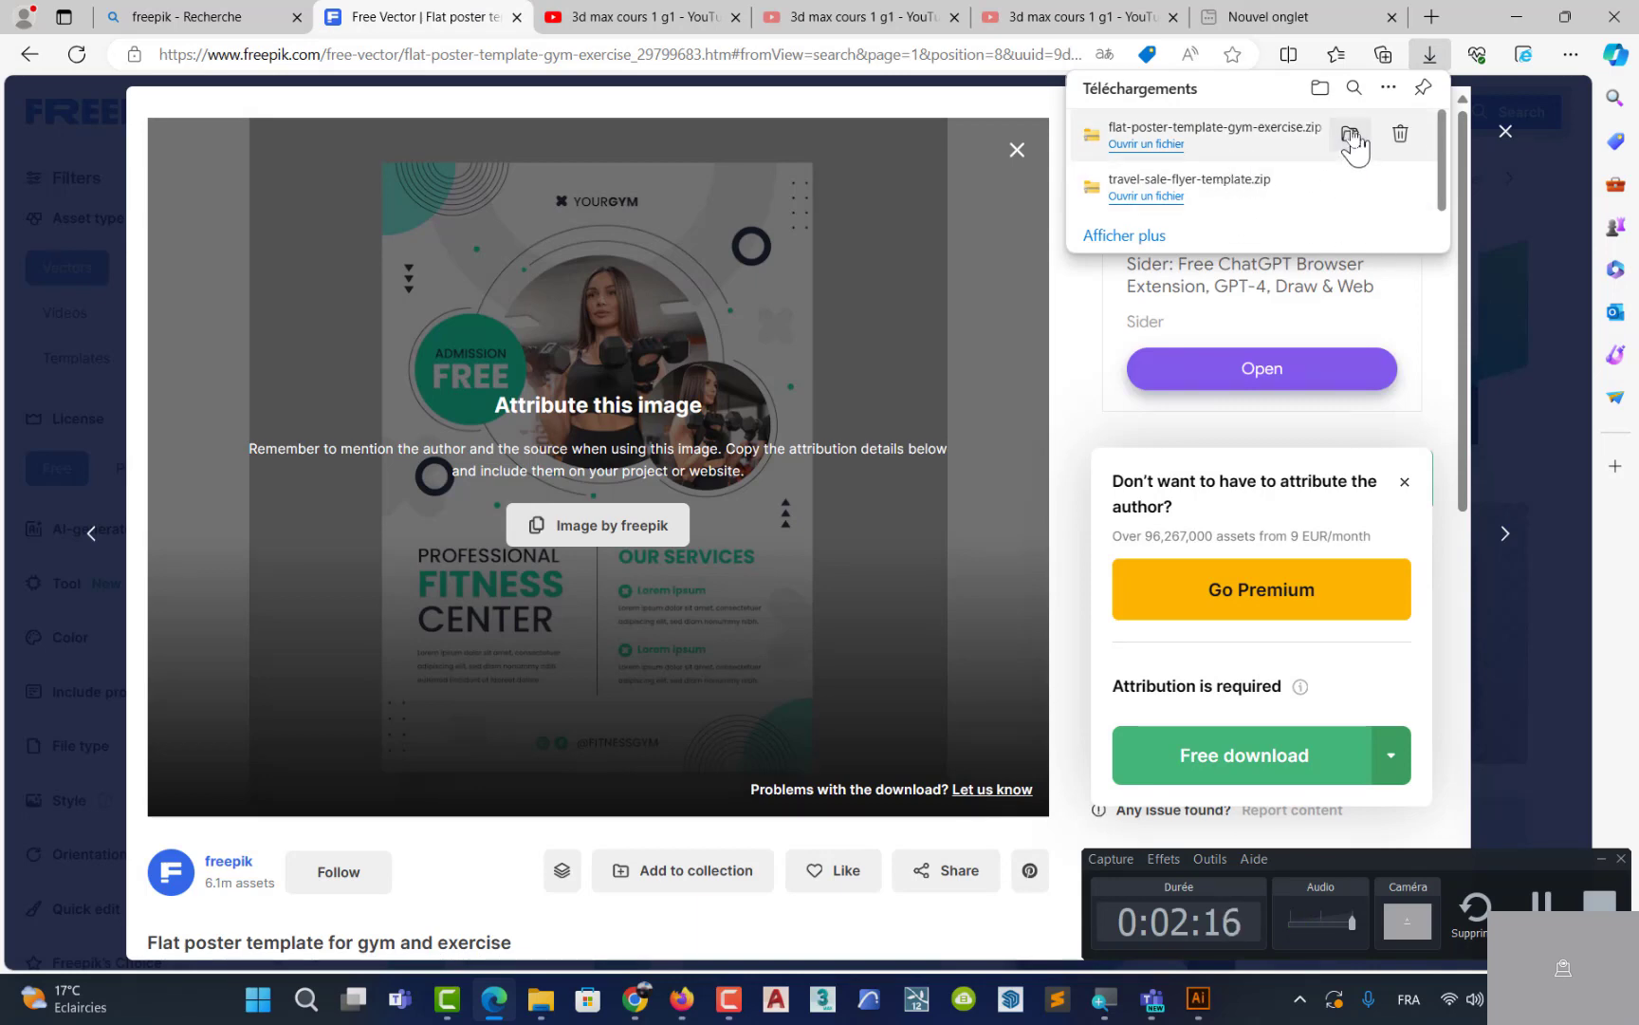
click(1350, 134)
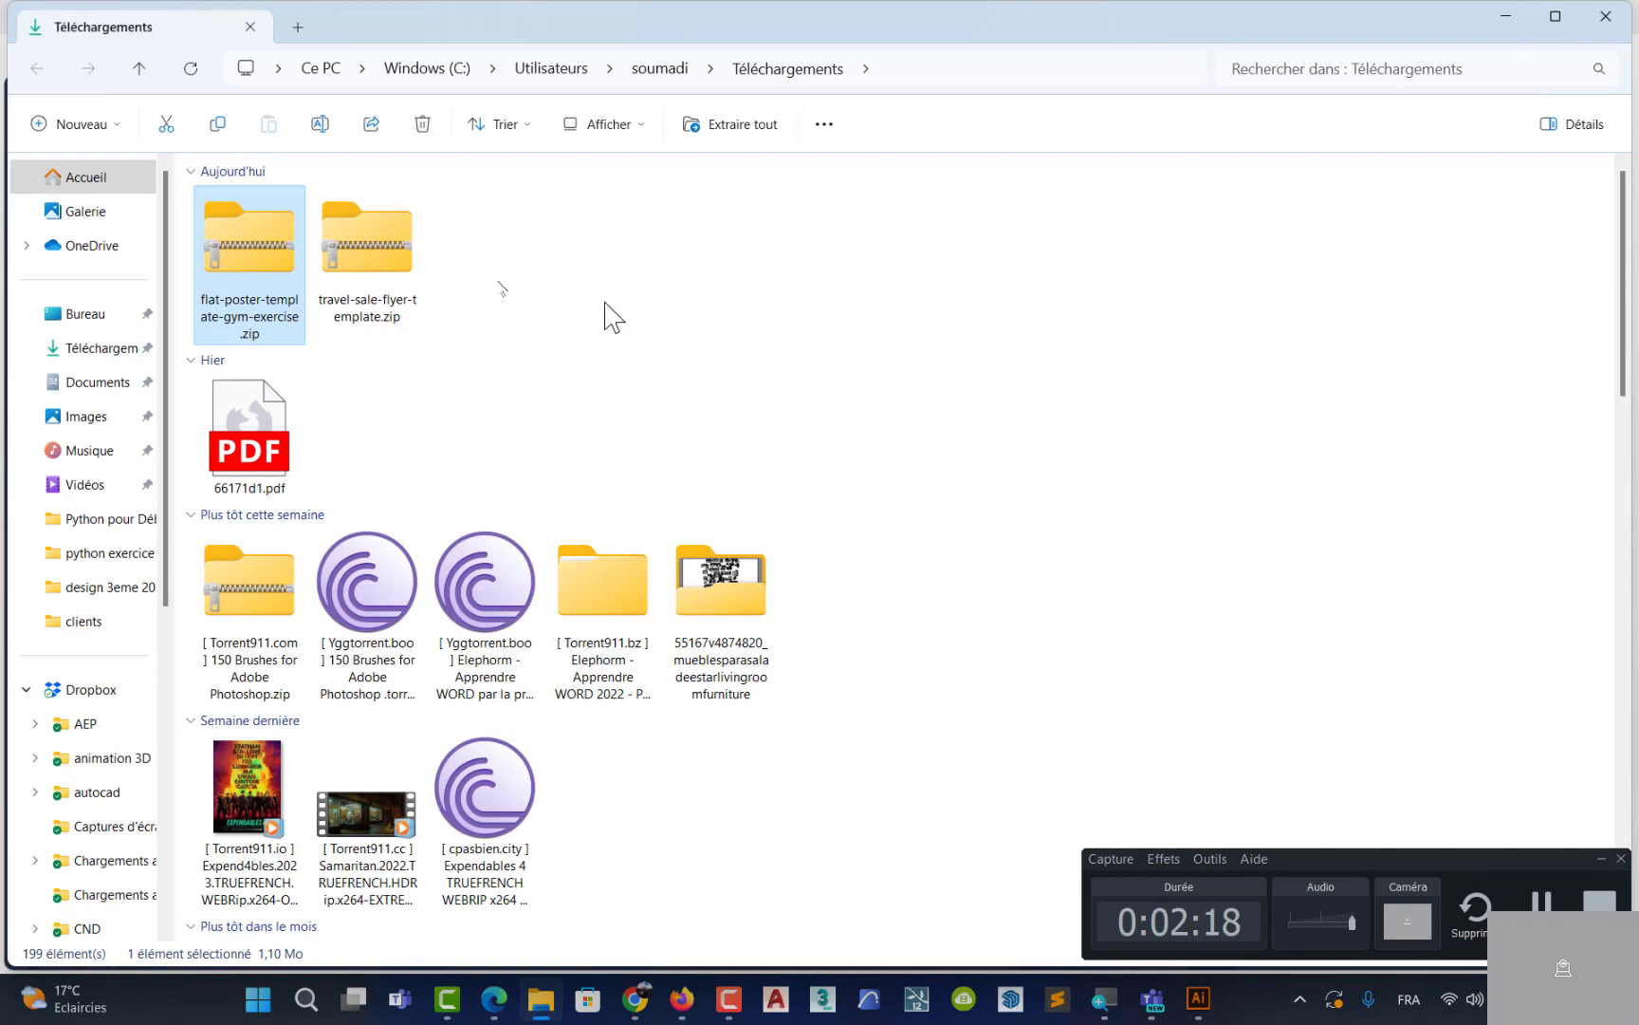
right_click(232, 256)
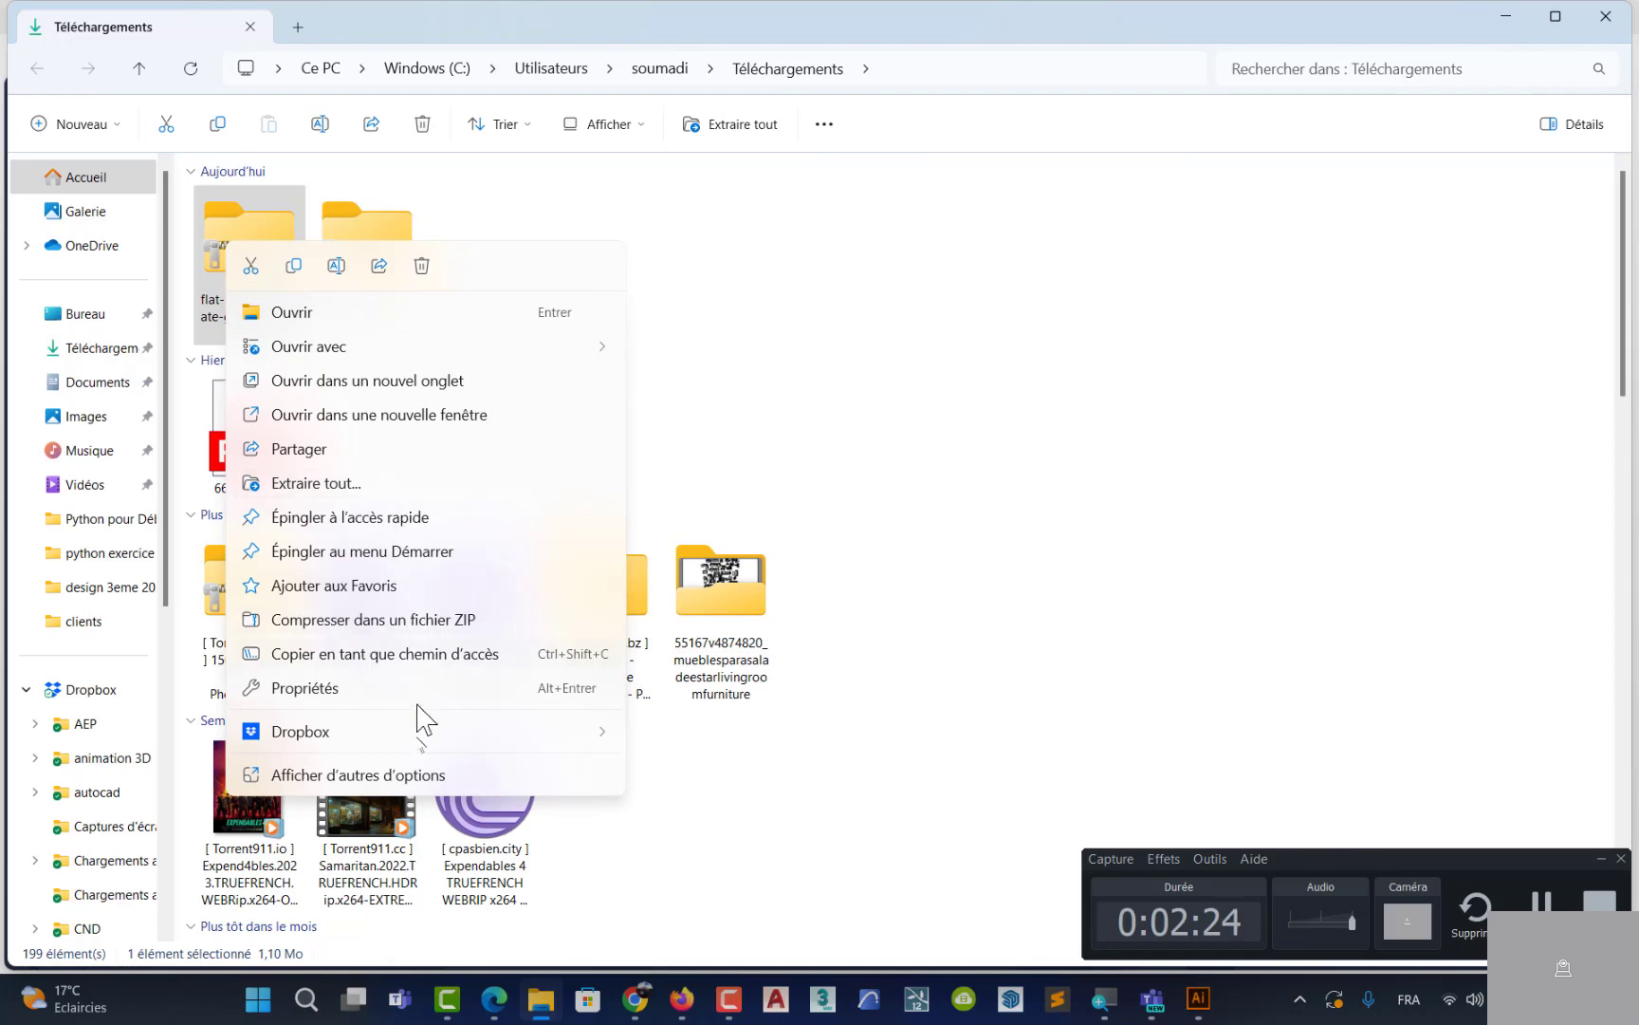
click(420, 776)
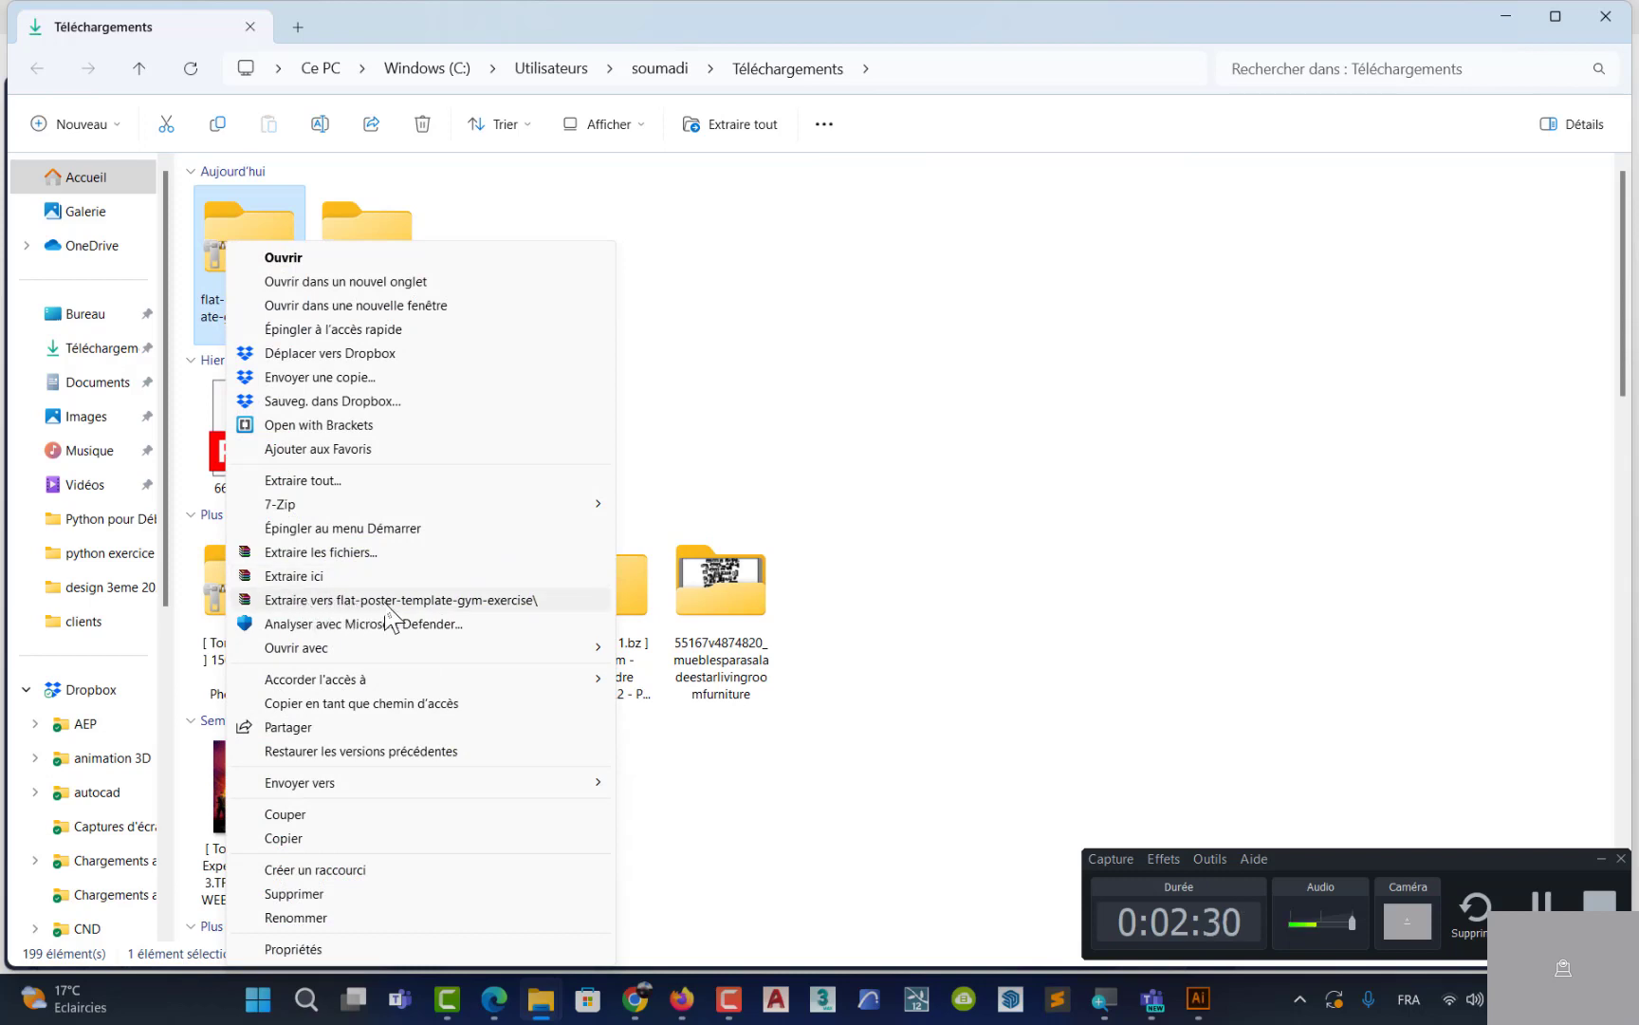
click(388, 601)
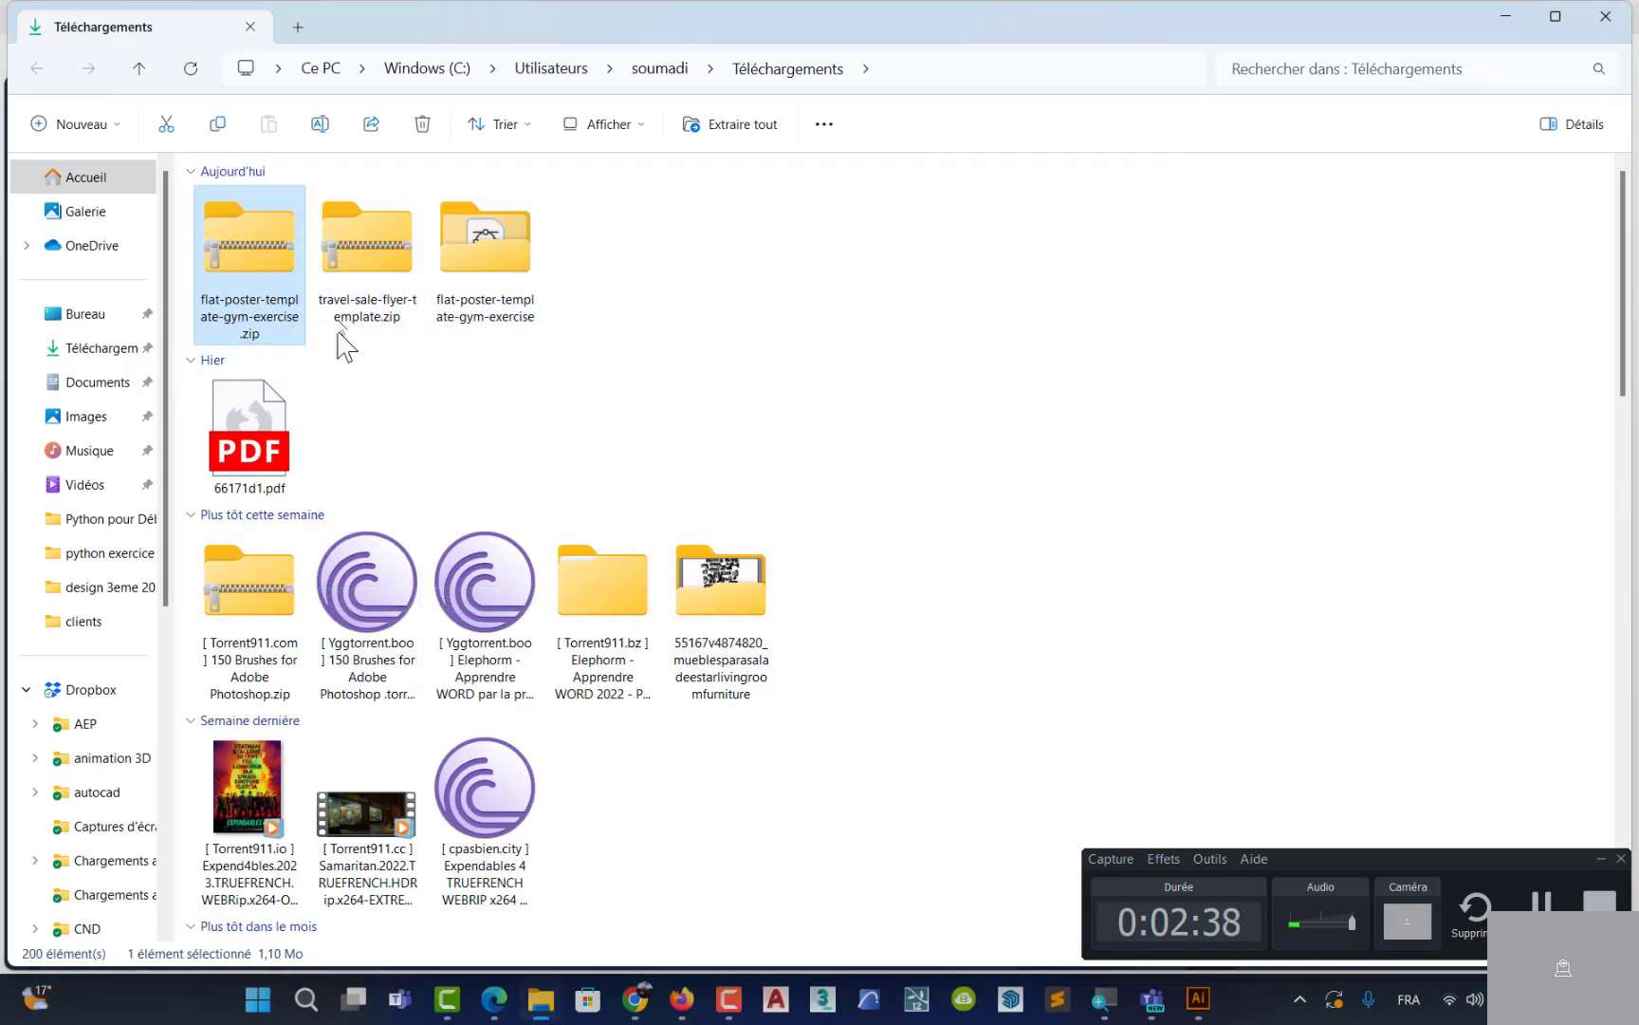
Delete the gym poster and travel sale zip archives from the downloads, and open the extracted flat-poster-template-gym-exercise folder
ctrl+click(348, 264)
key(Delete)
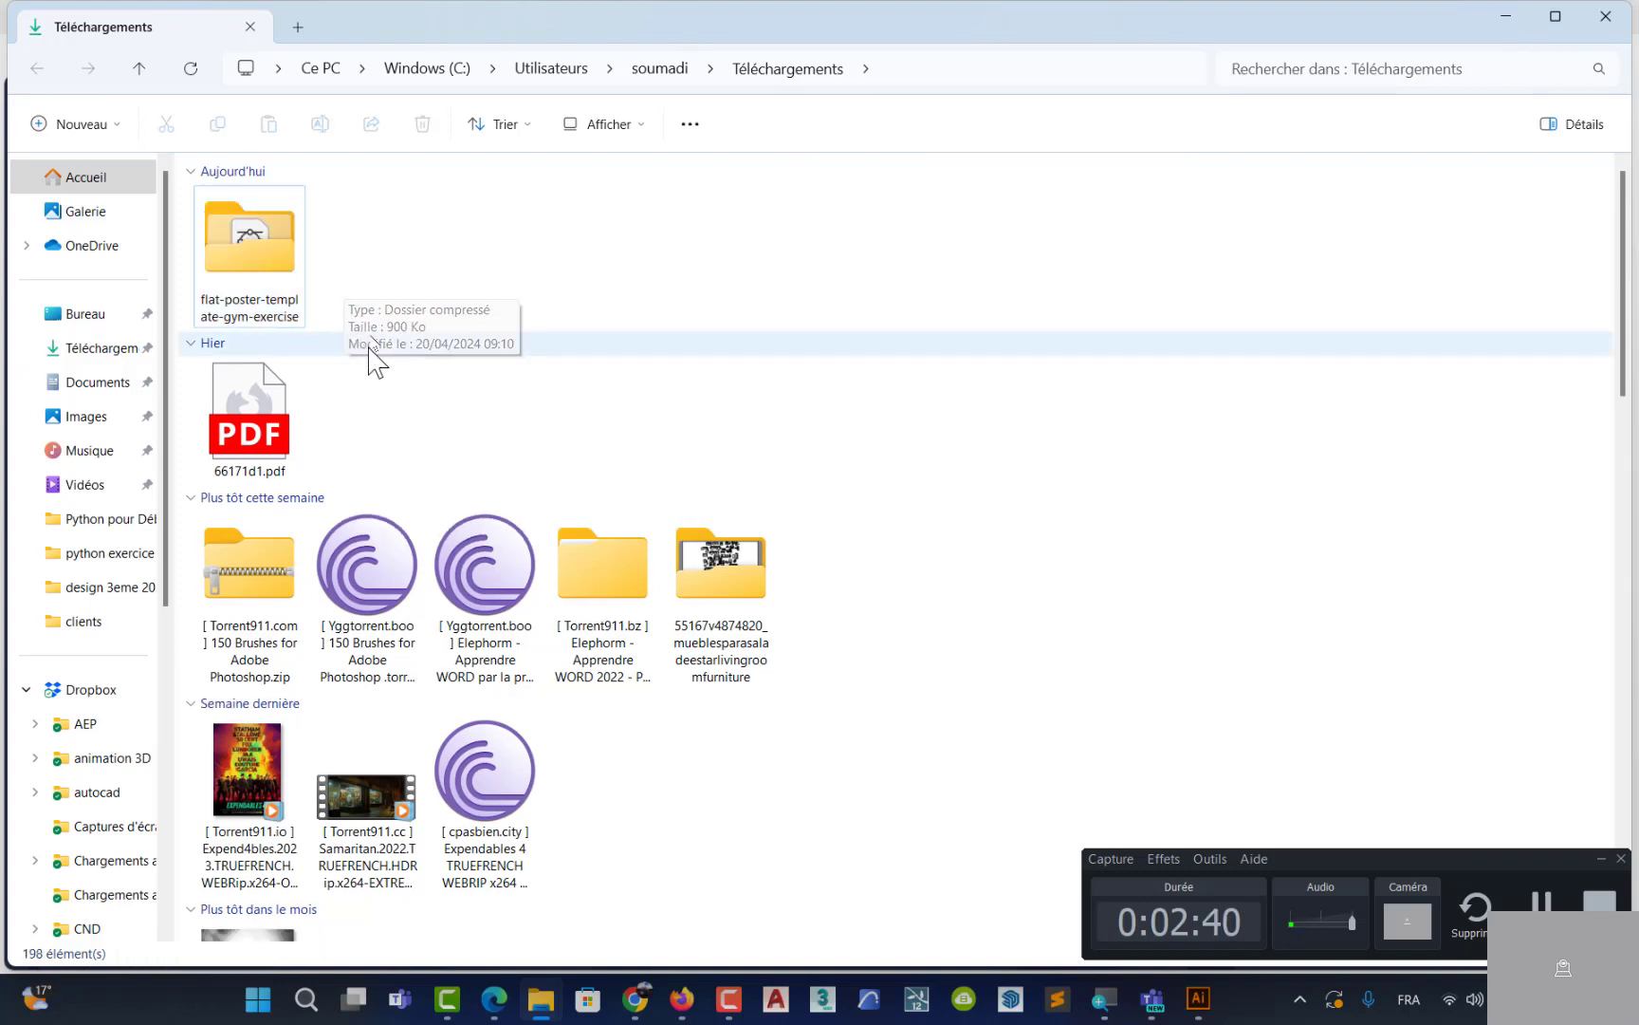
double_click(249, 255)
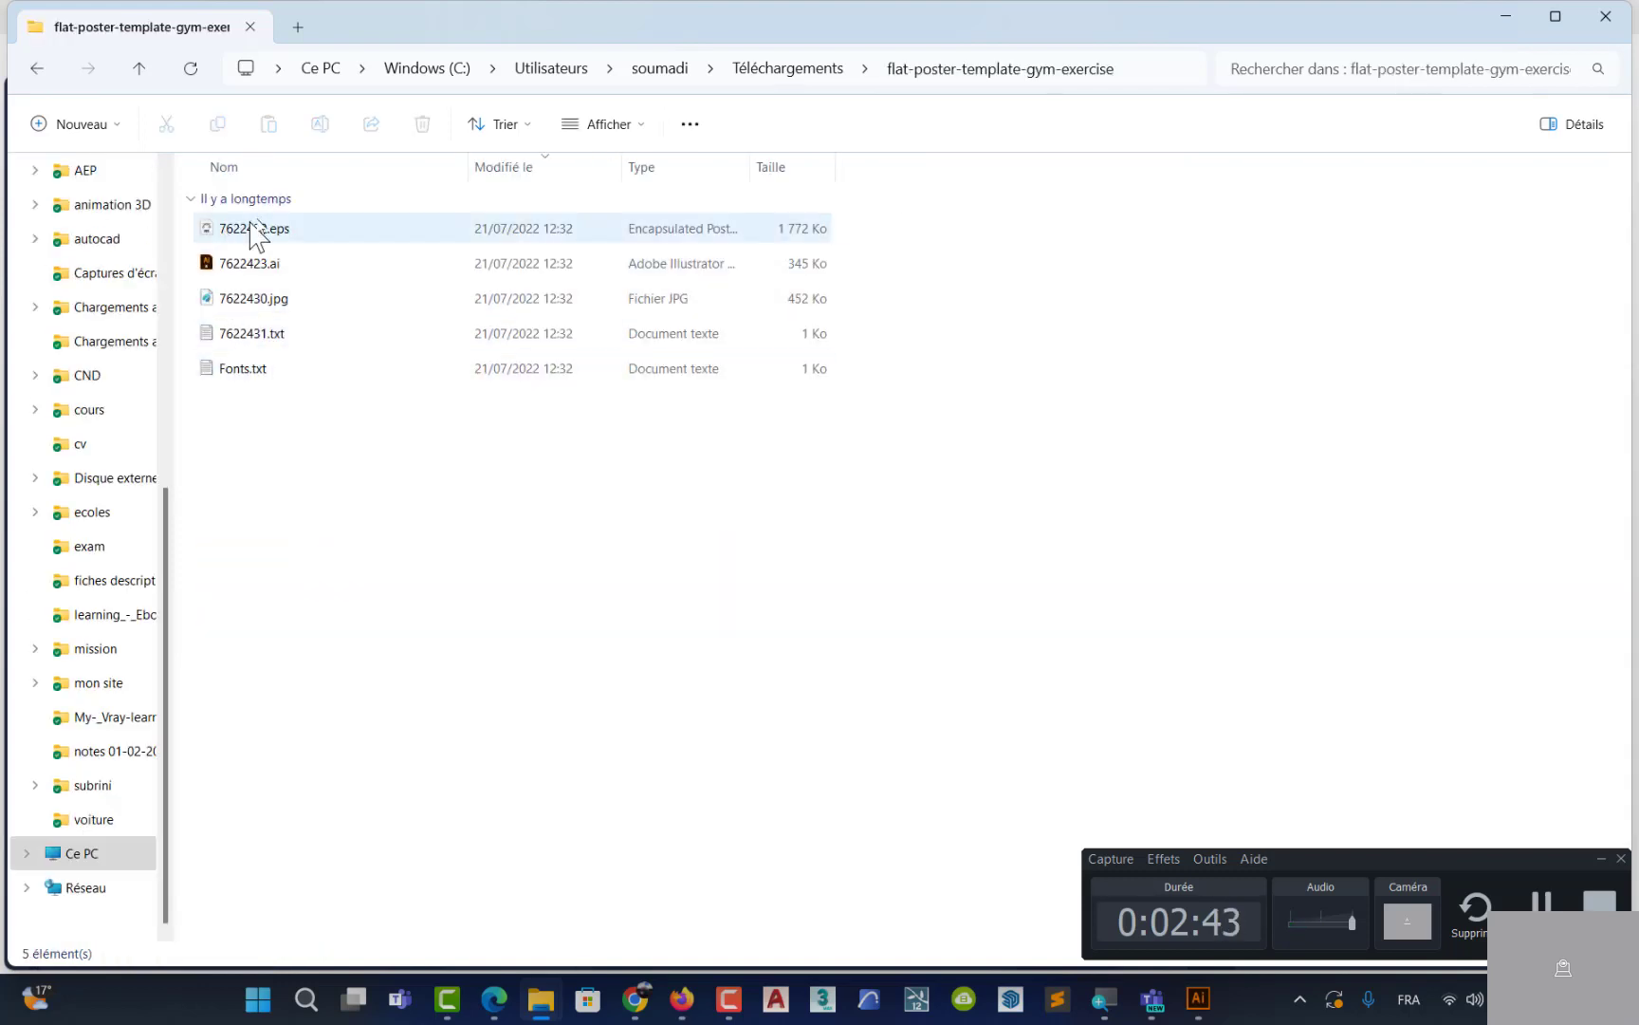
Open the Illustrator file 7622423.ai from the extracted folder and dismiss the missing fonts notice
click(290, 302)
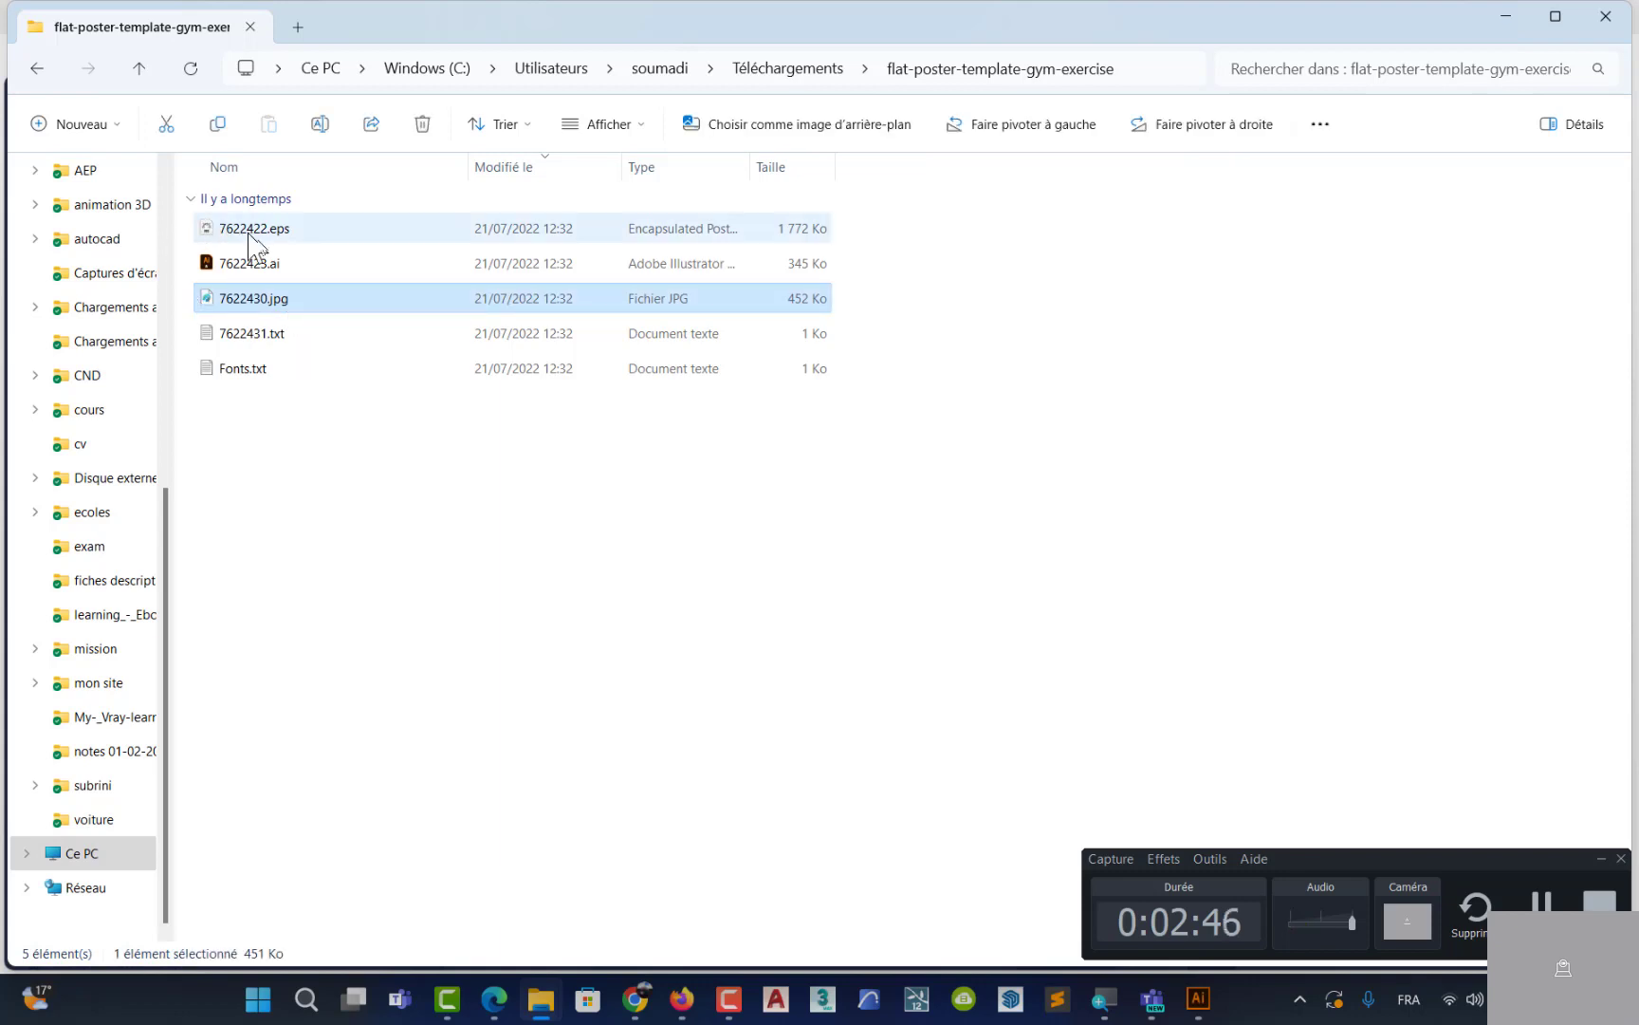
click(274, 268)
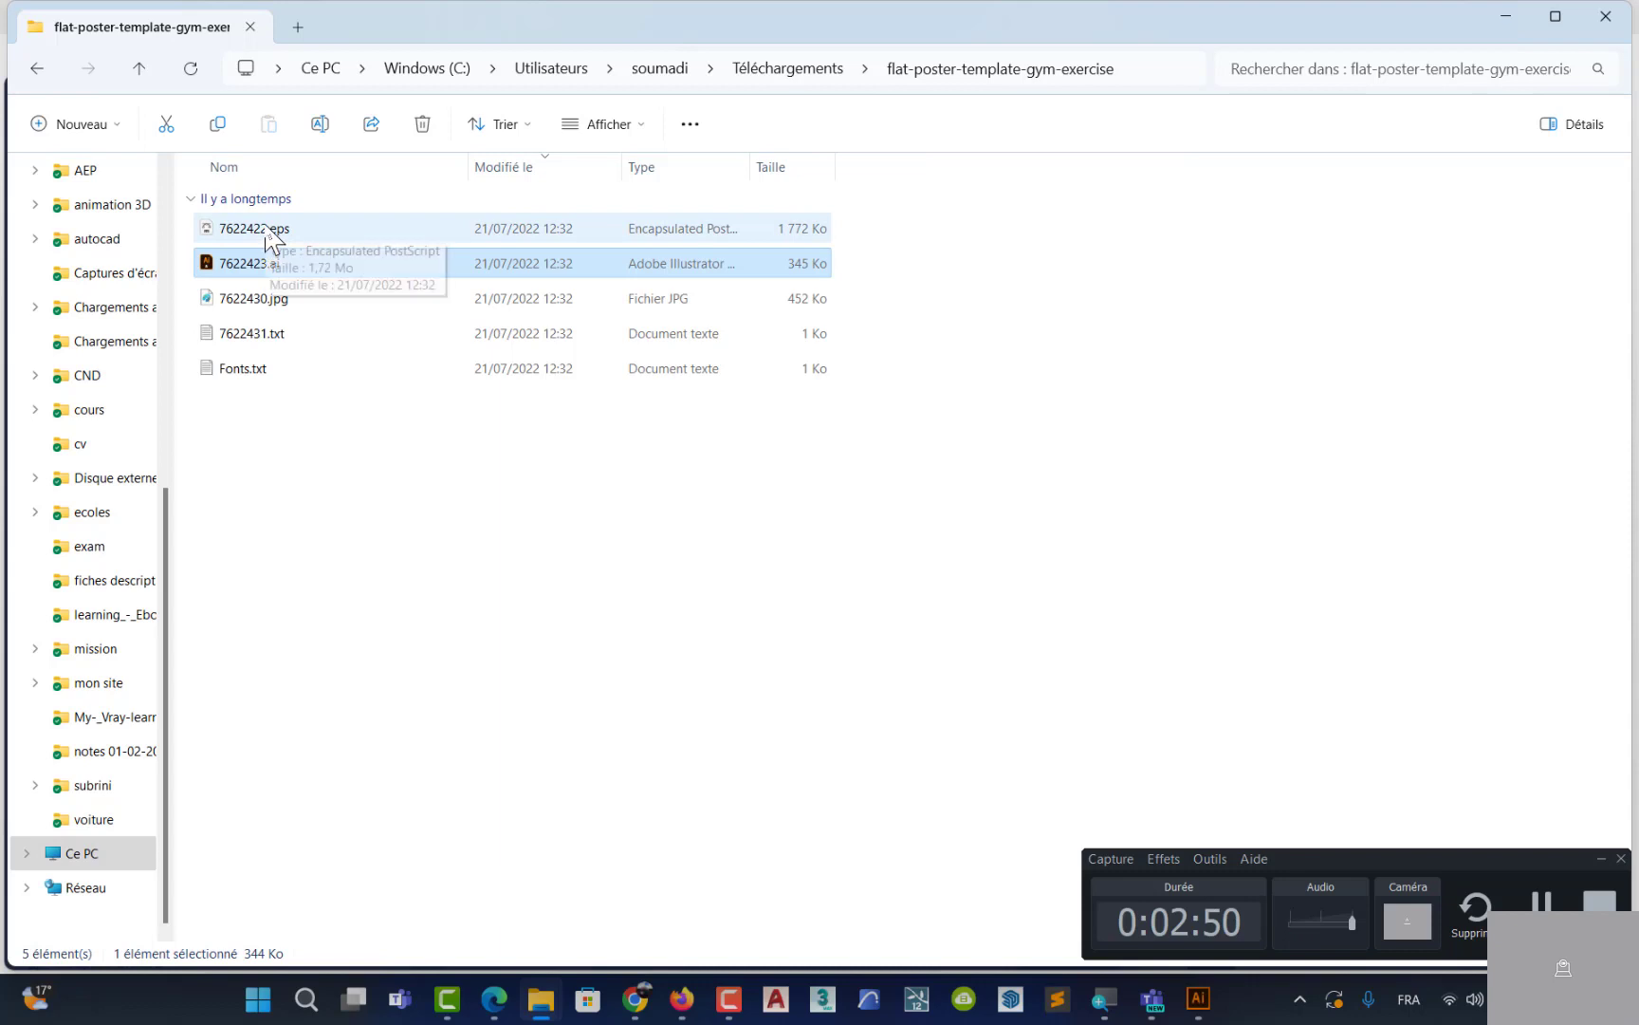
click(264, 234)
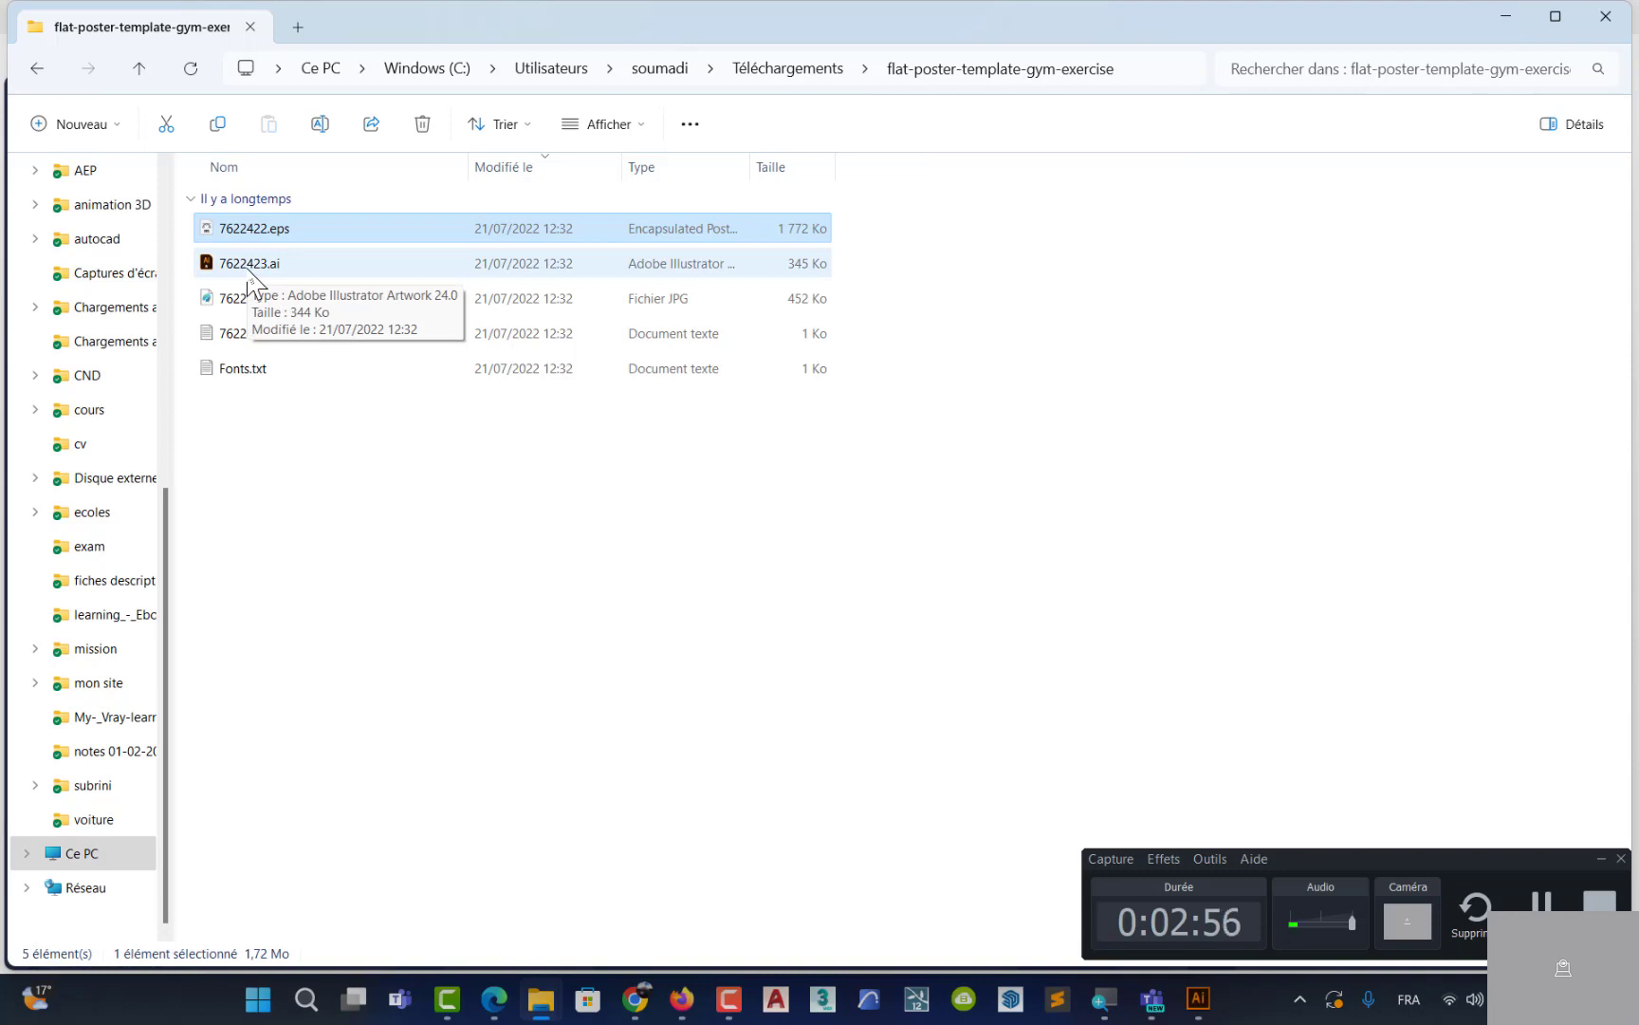
click(251, 265)
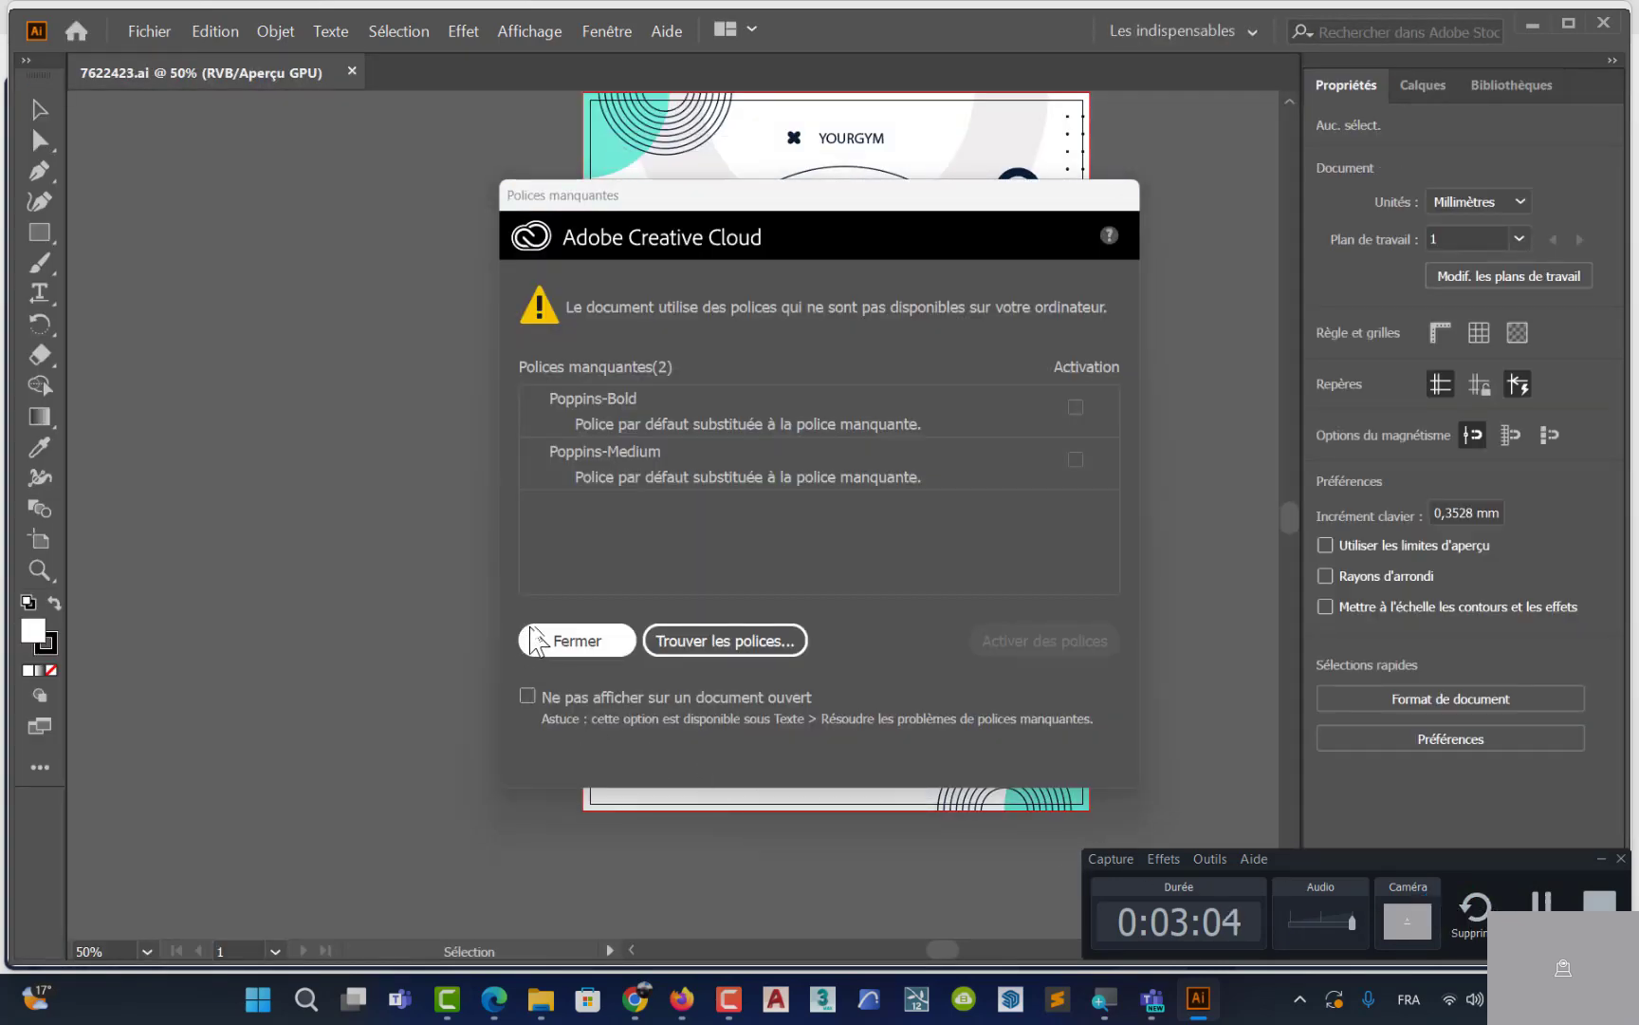
click(591, 653)
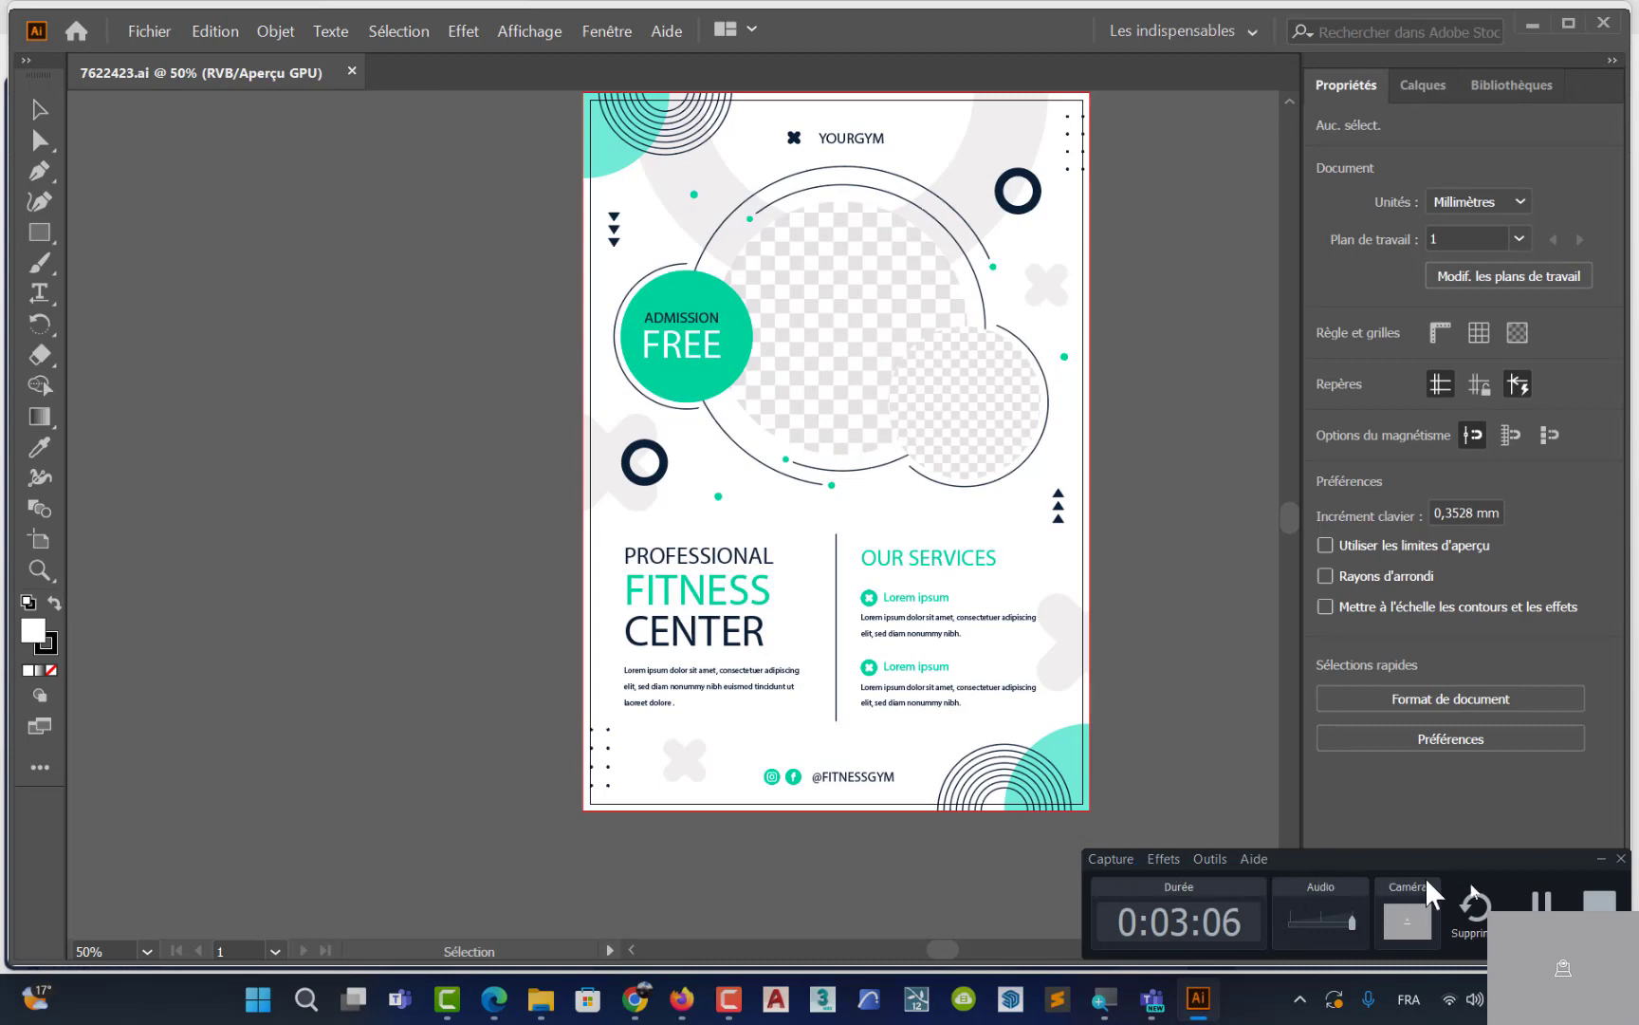
click(1143, 778)
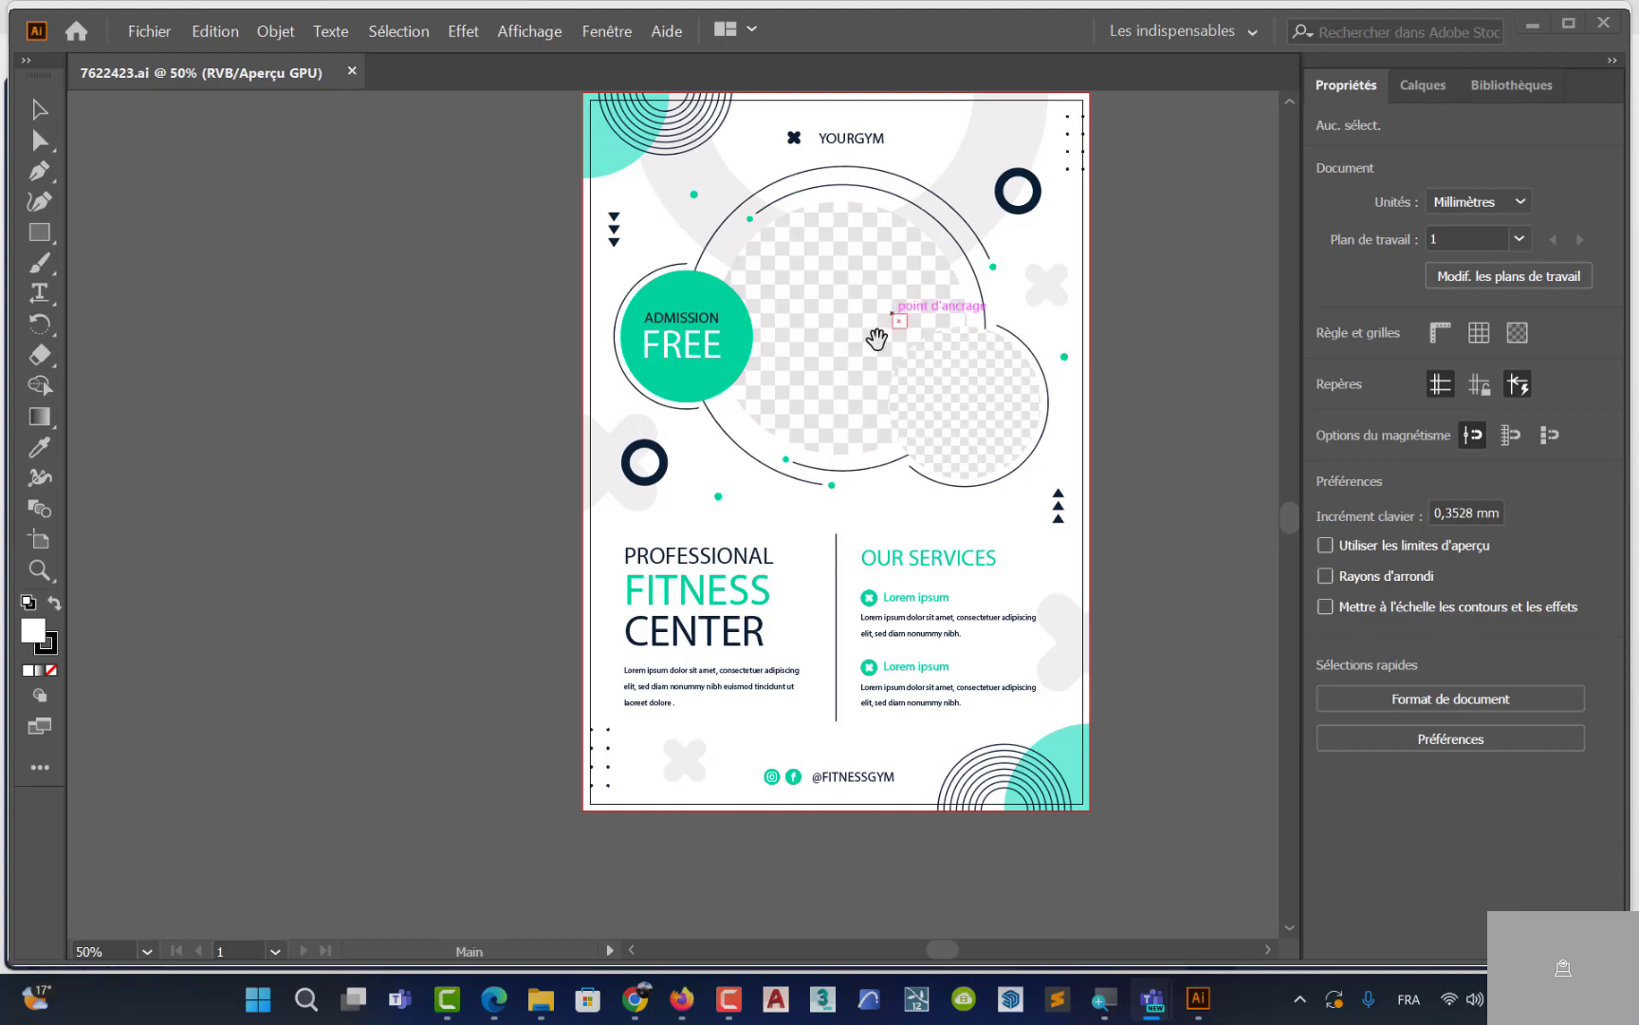
click(873, 340)
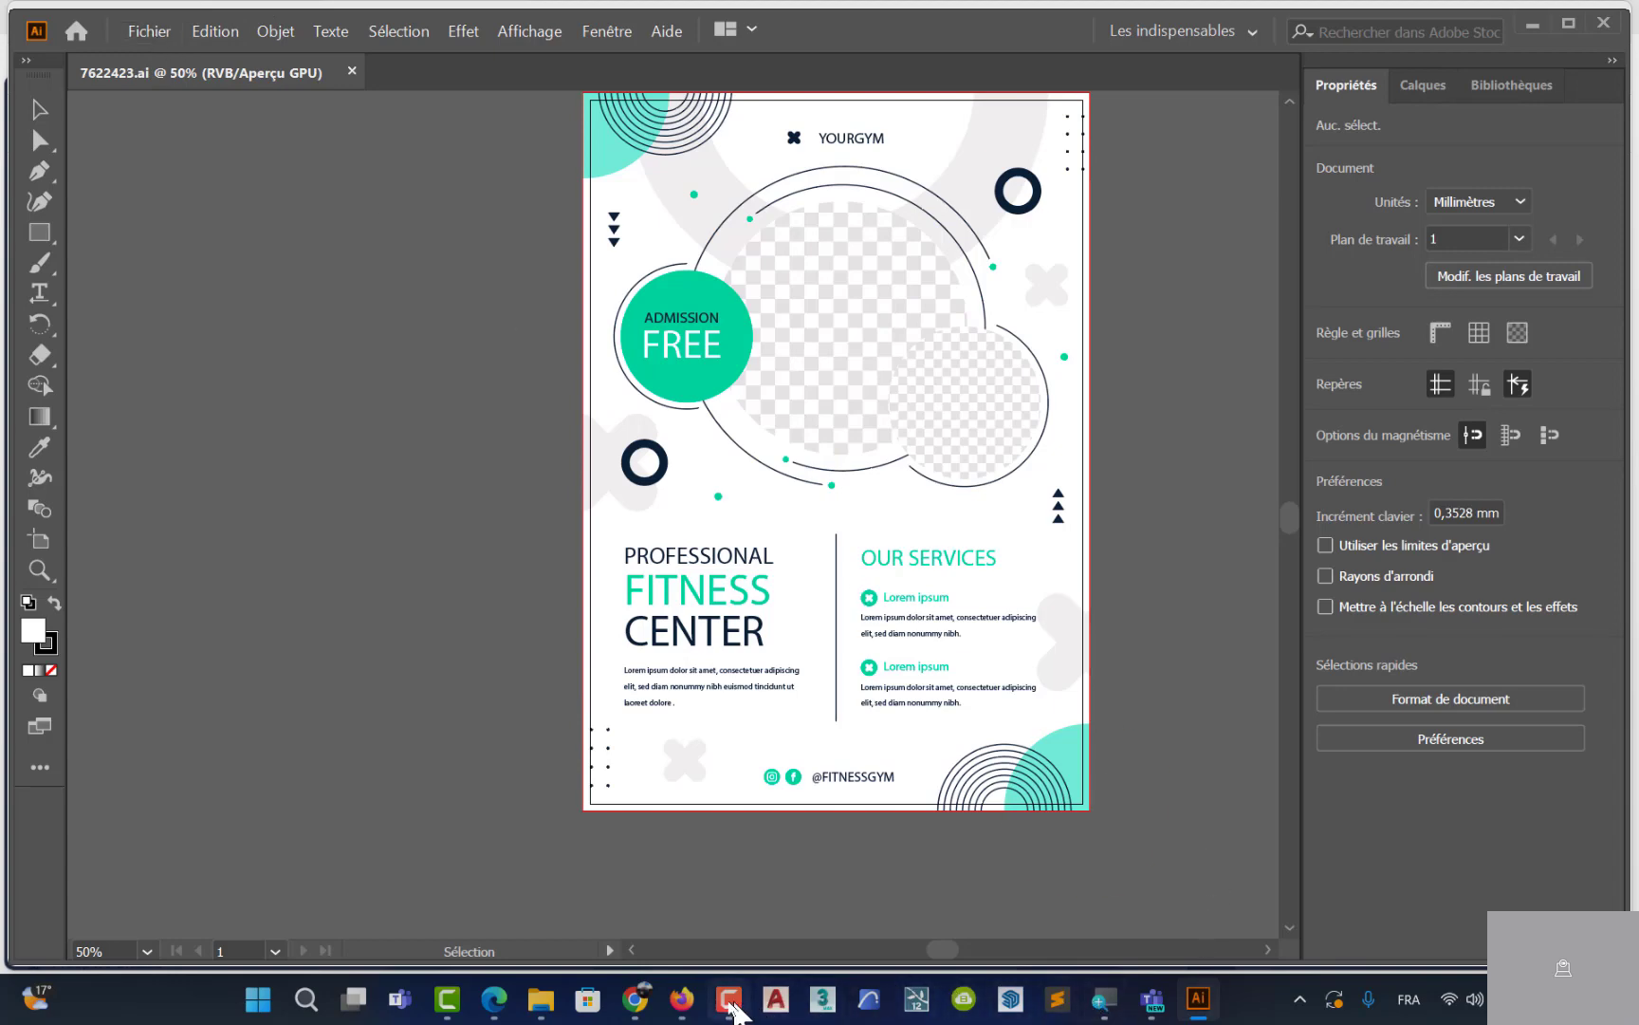
click(820, 1005)
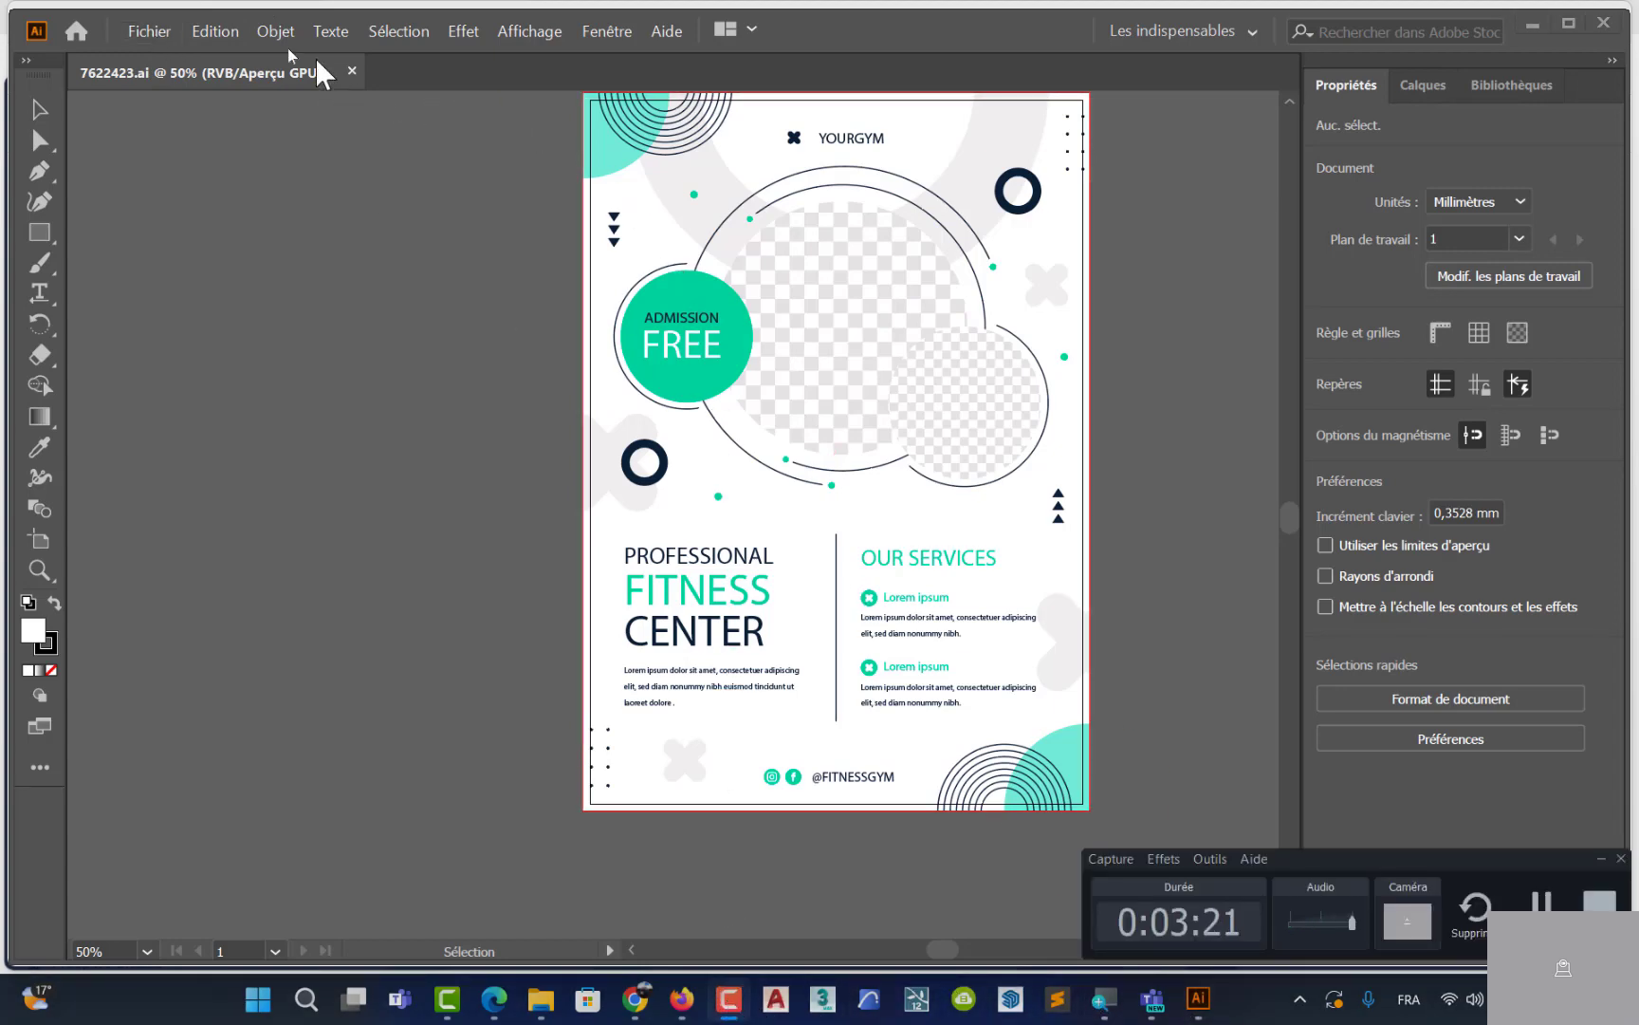
Start a new print document based on the A3 preset
click(152, 34)
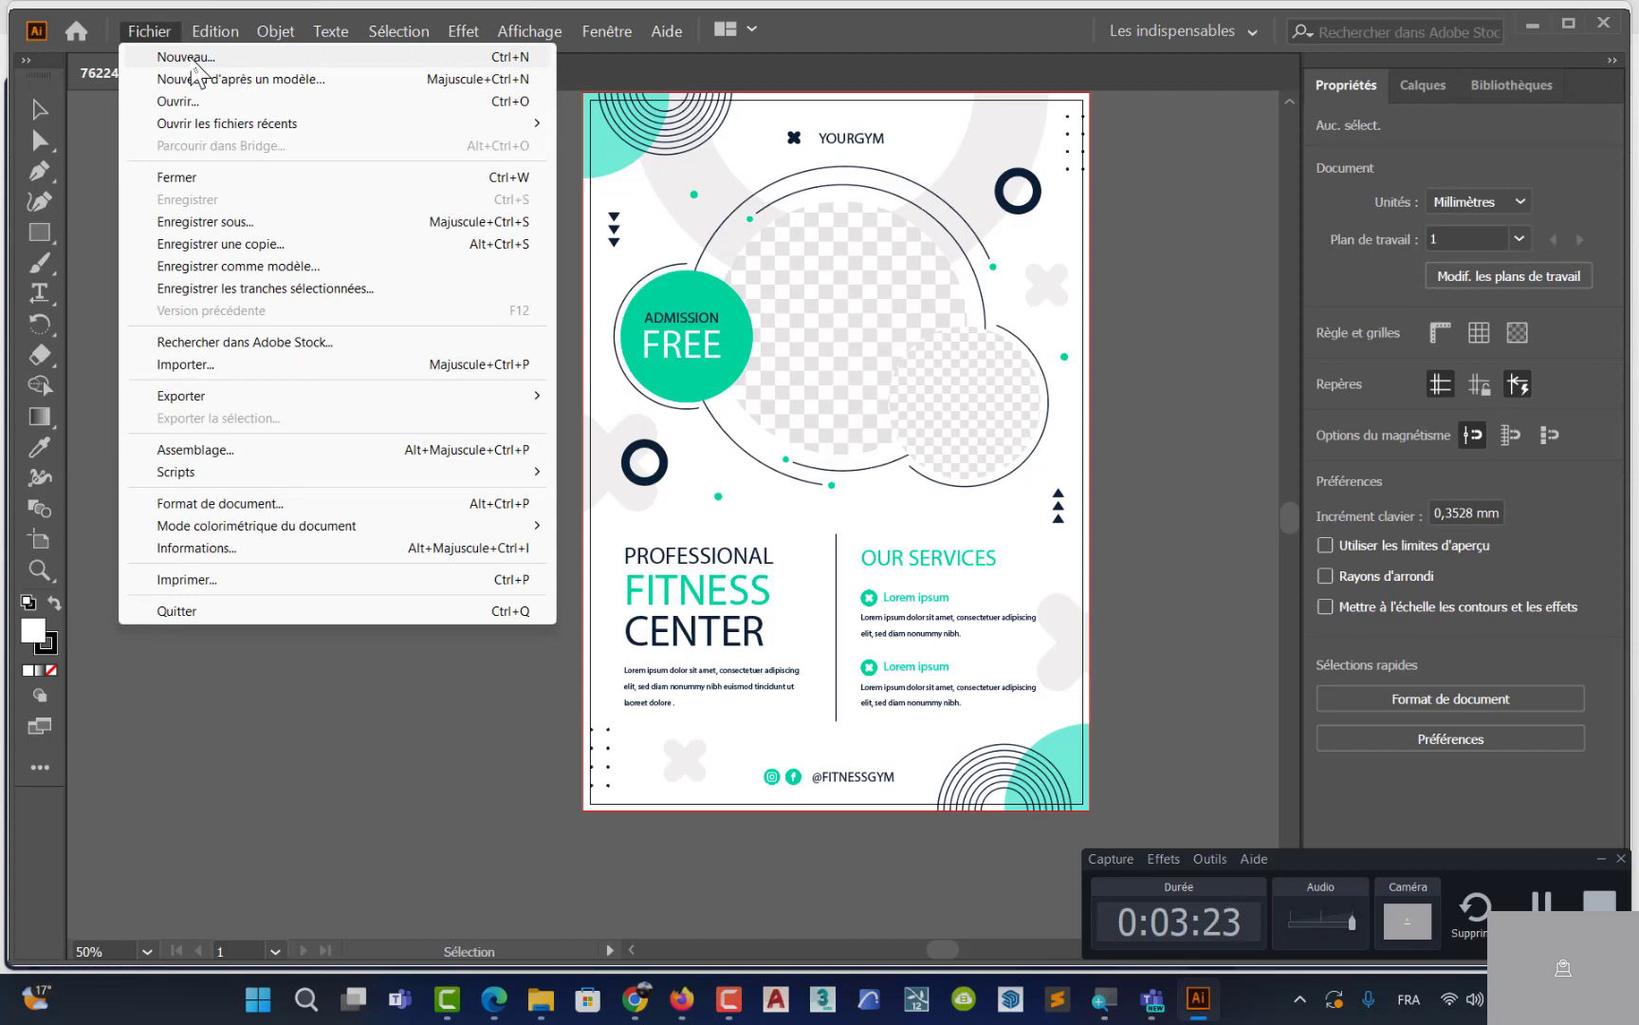
click(195, 59)
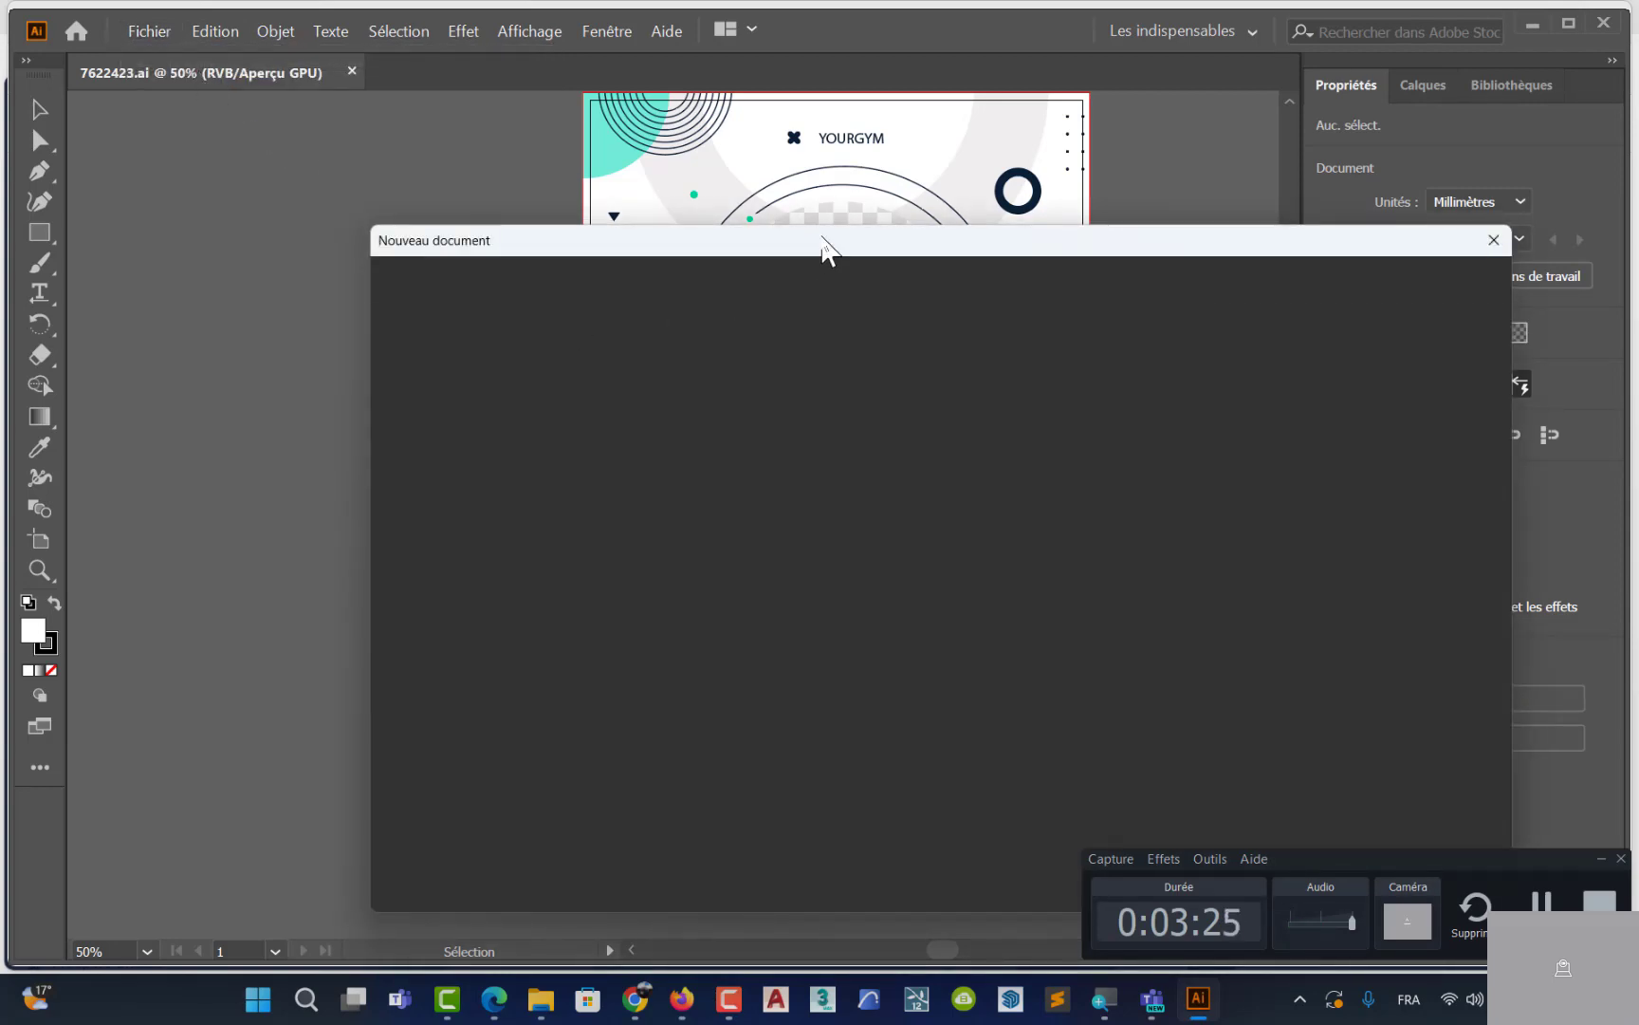
drag(824, 249, 621, 129)
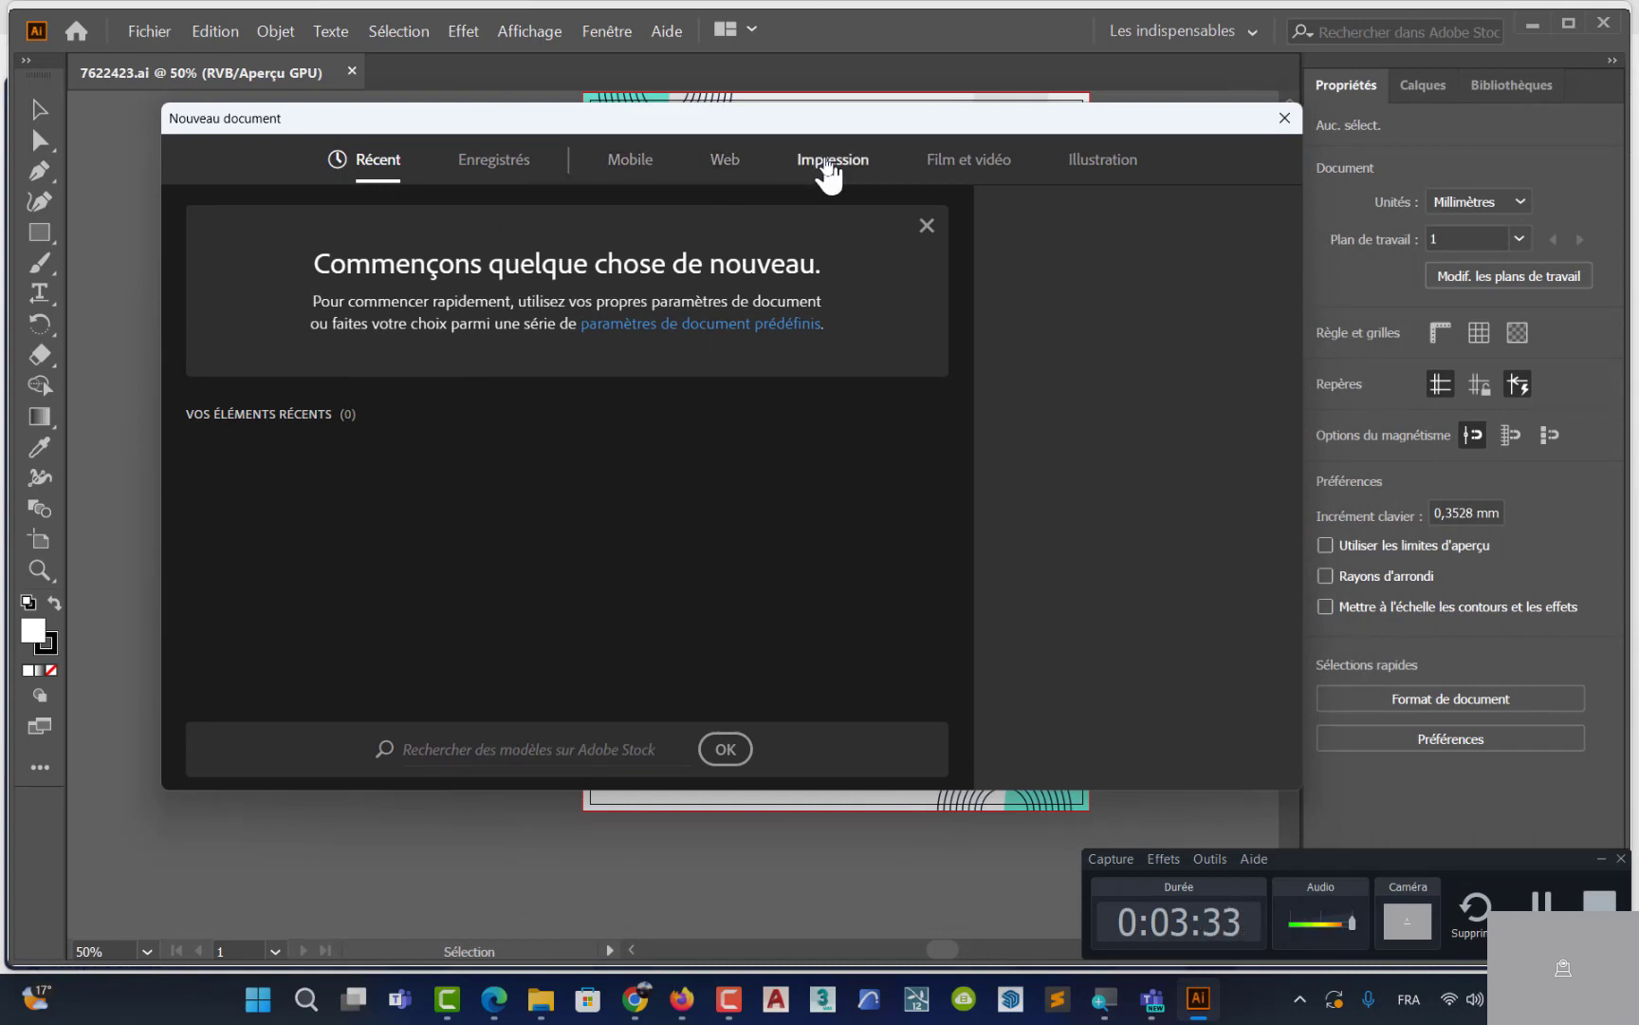
click(828, 166)
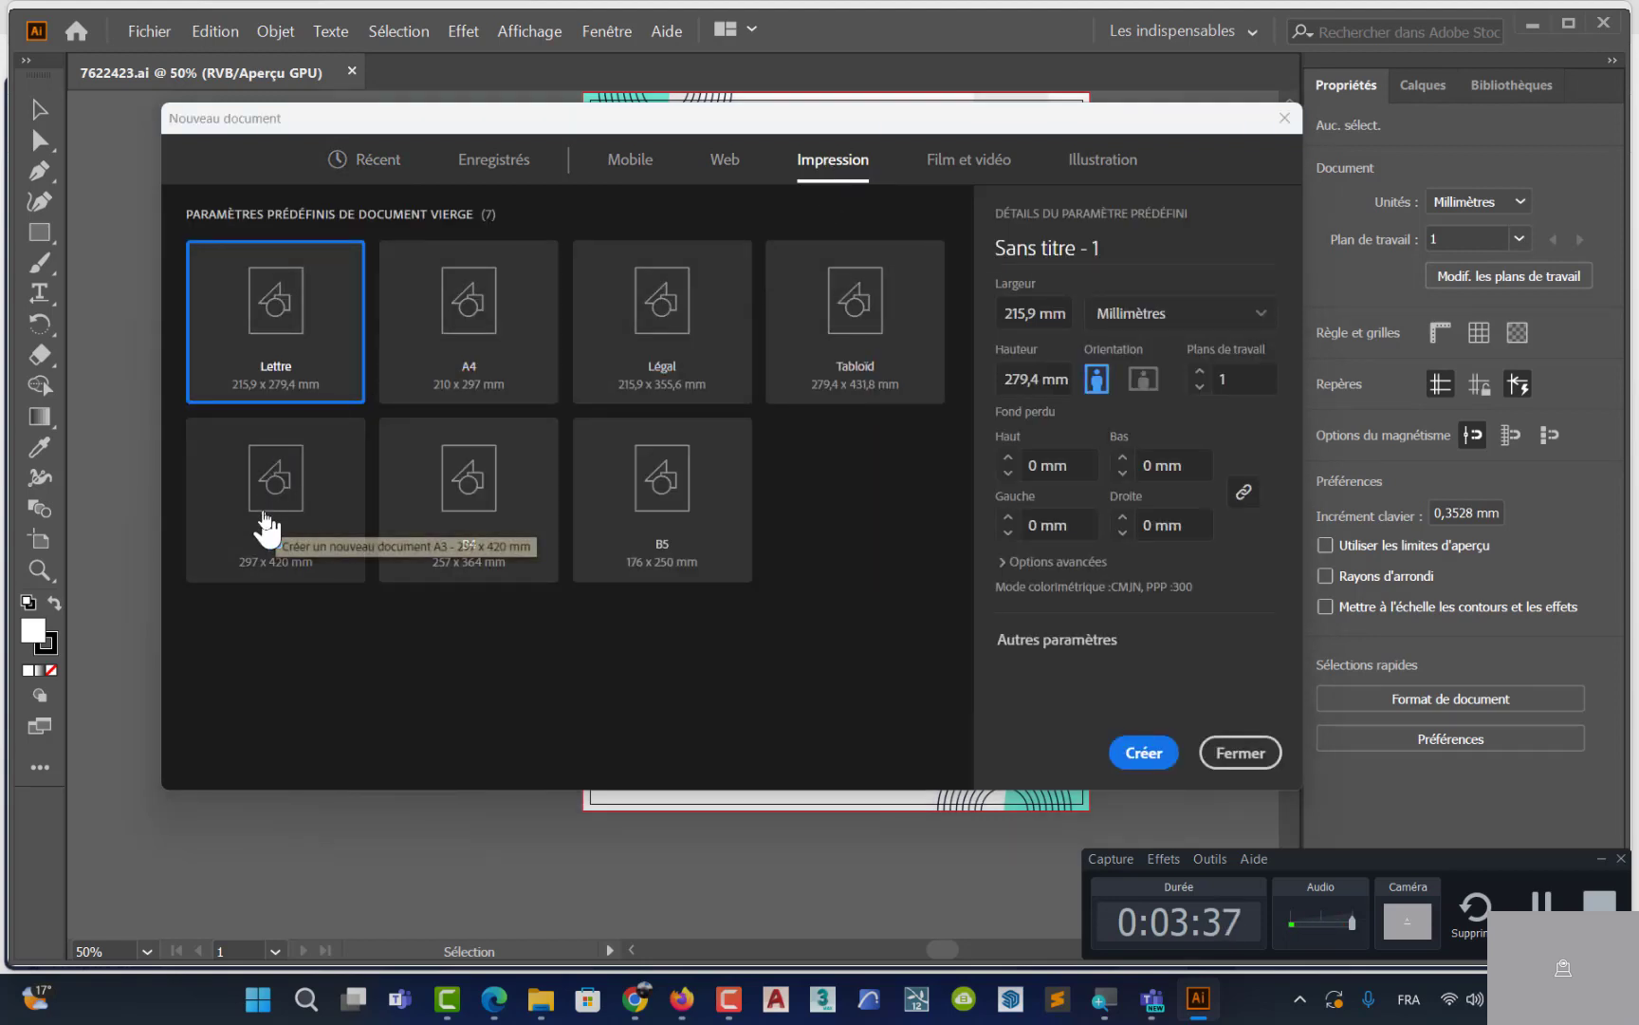
click(269, 526)
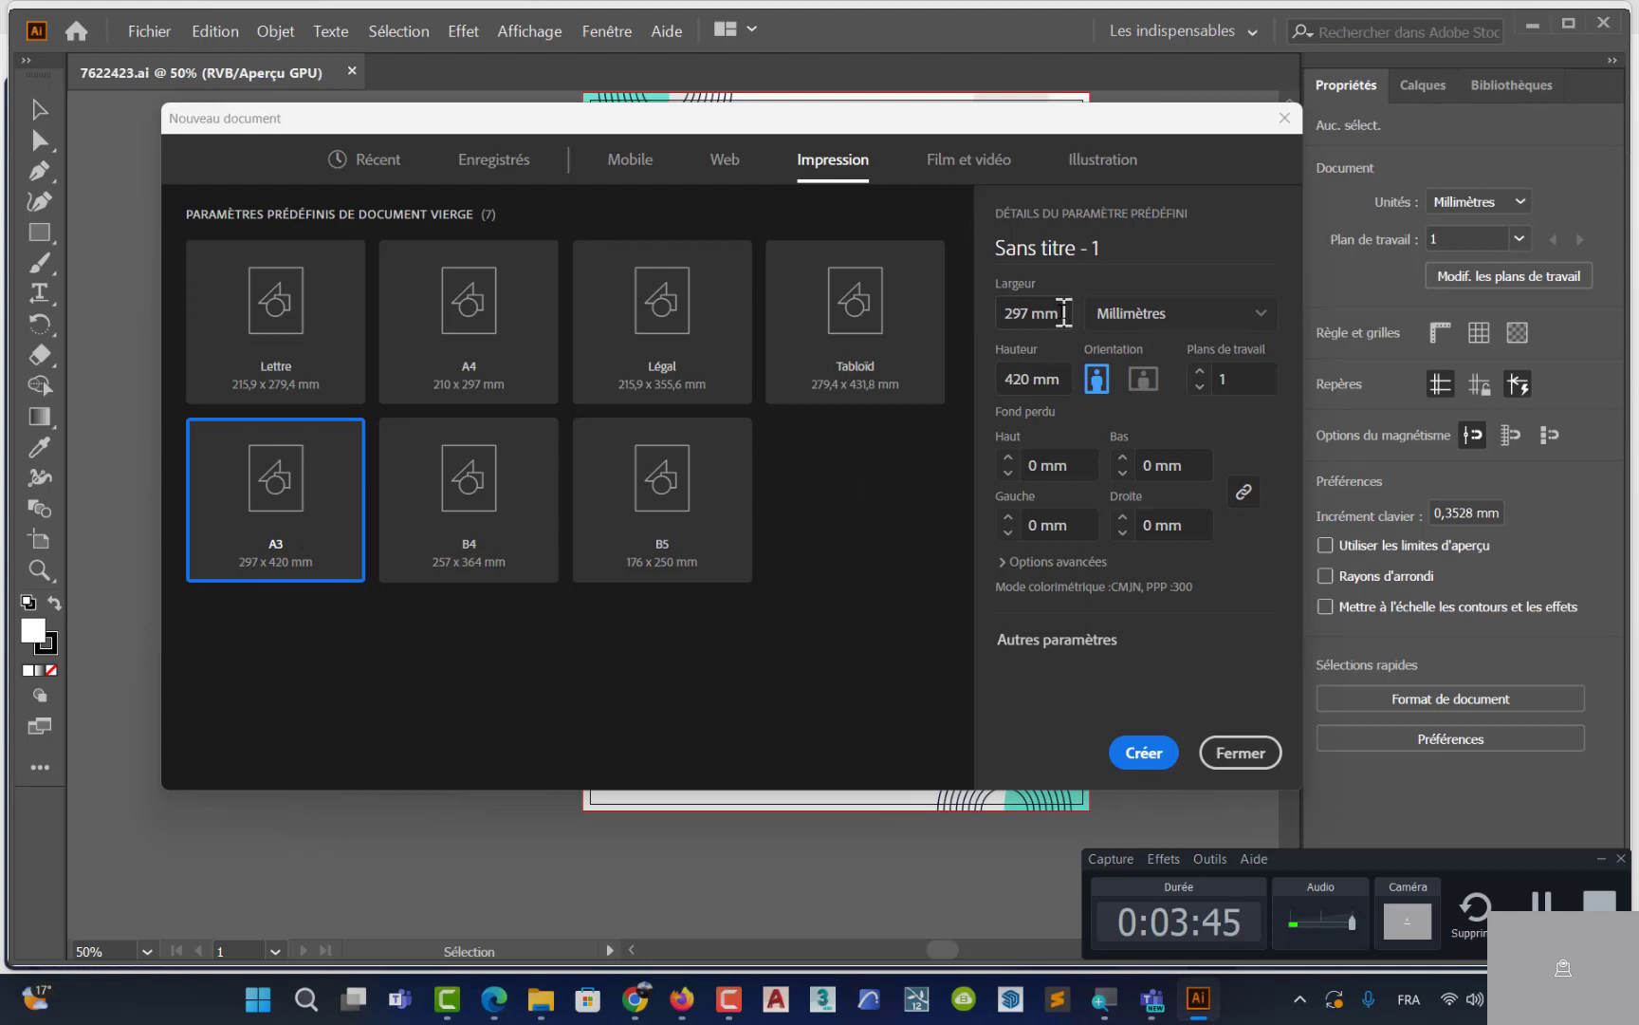
Set the new document's width to 310 mm and height to 450 mm, and create it
drag(1064, 313, 999, 309)
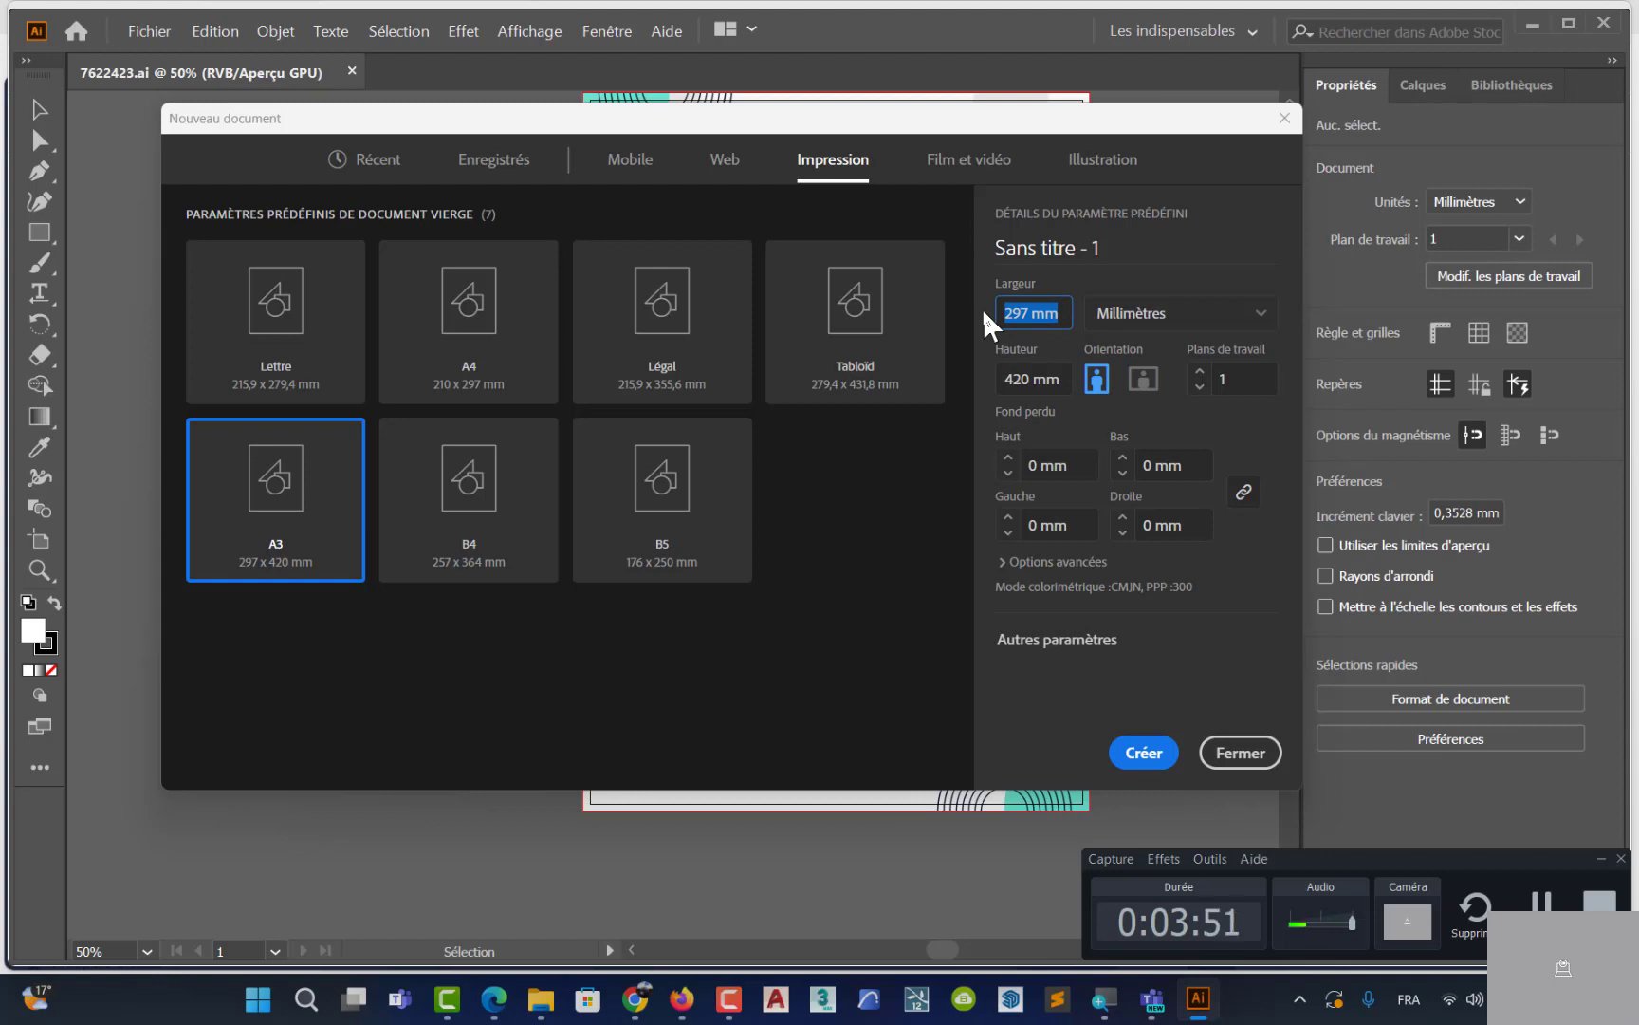
text(310)
key(Tab)
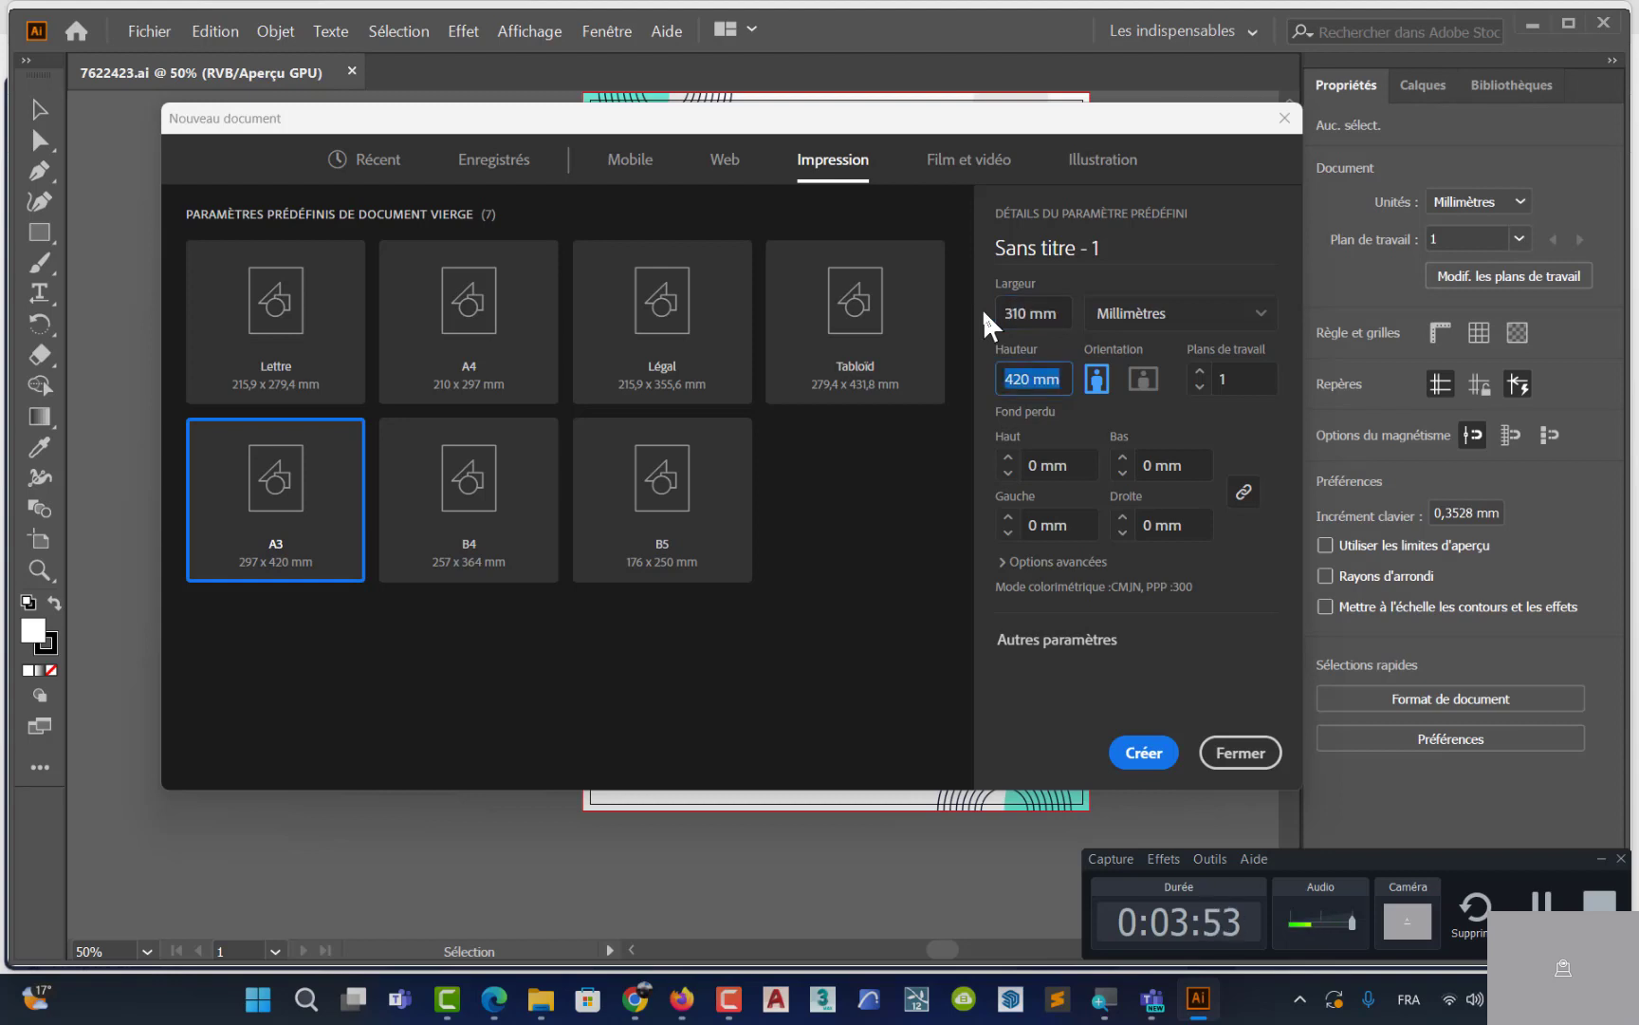
text(450)
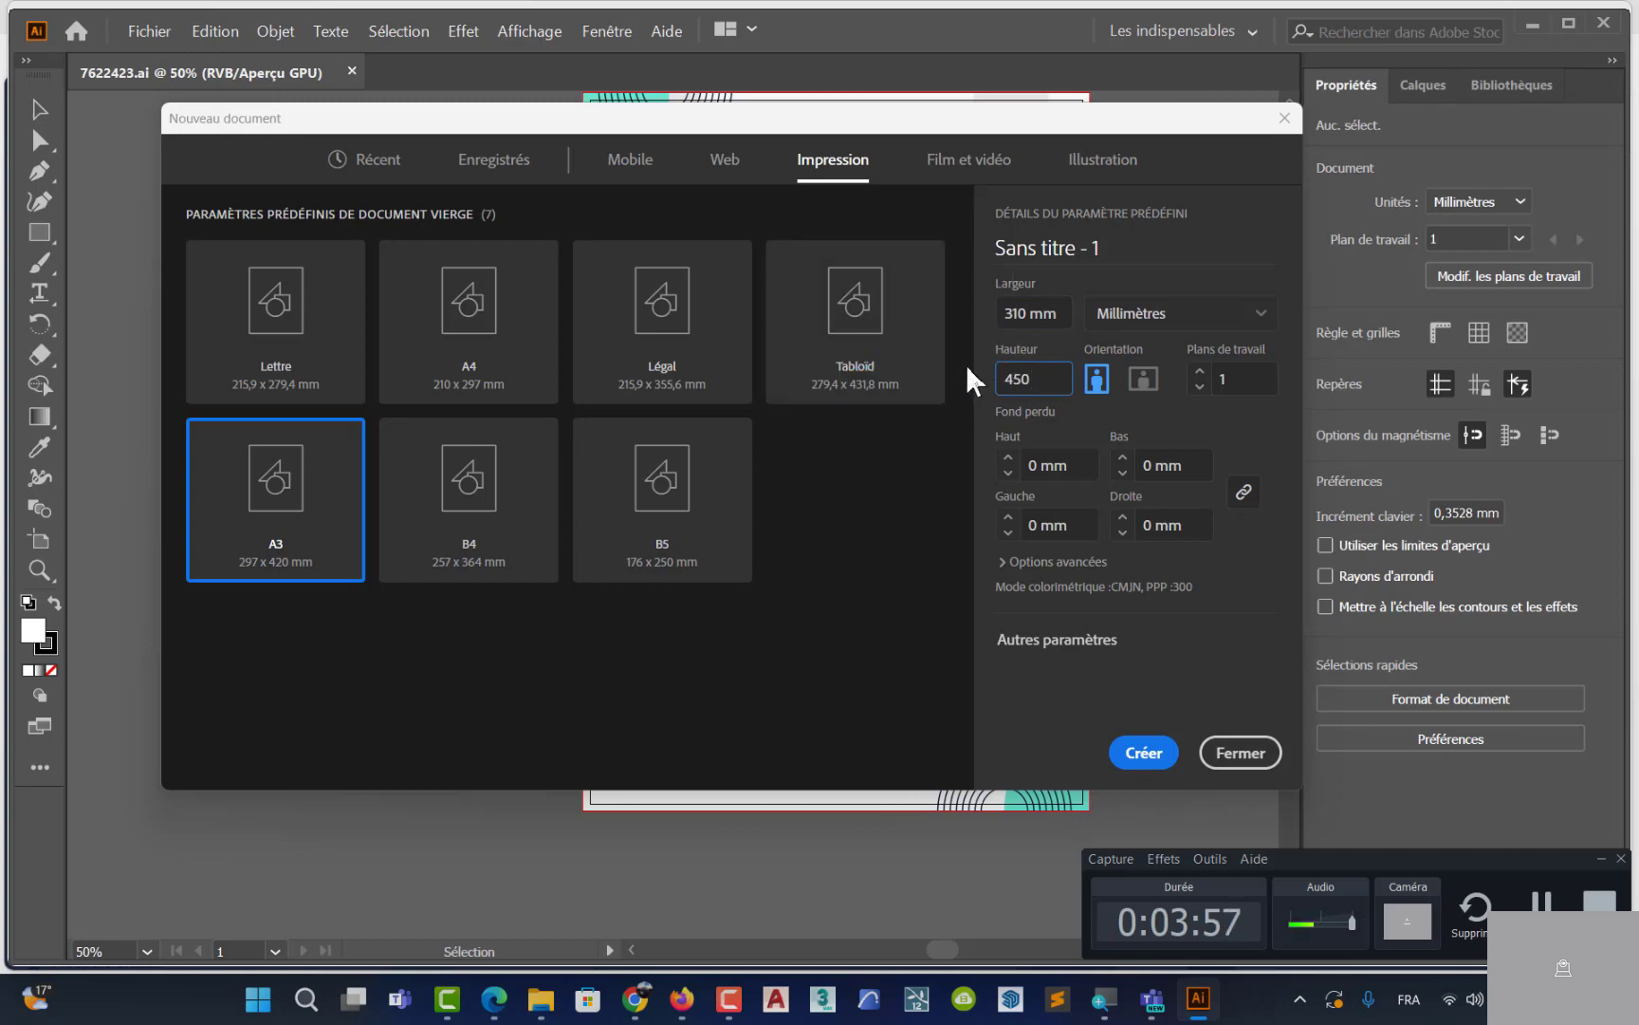
click(1122, 763)
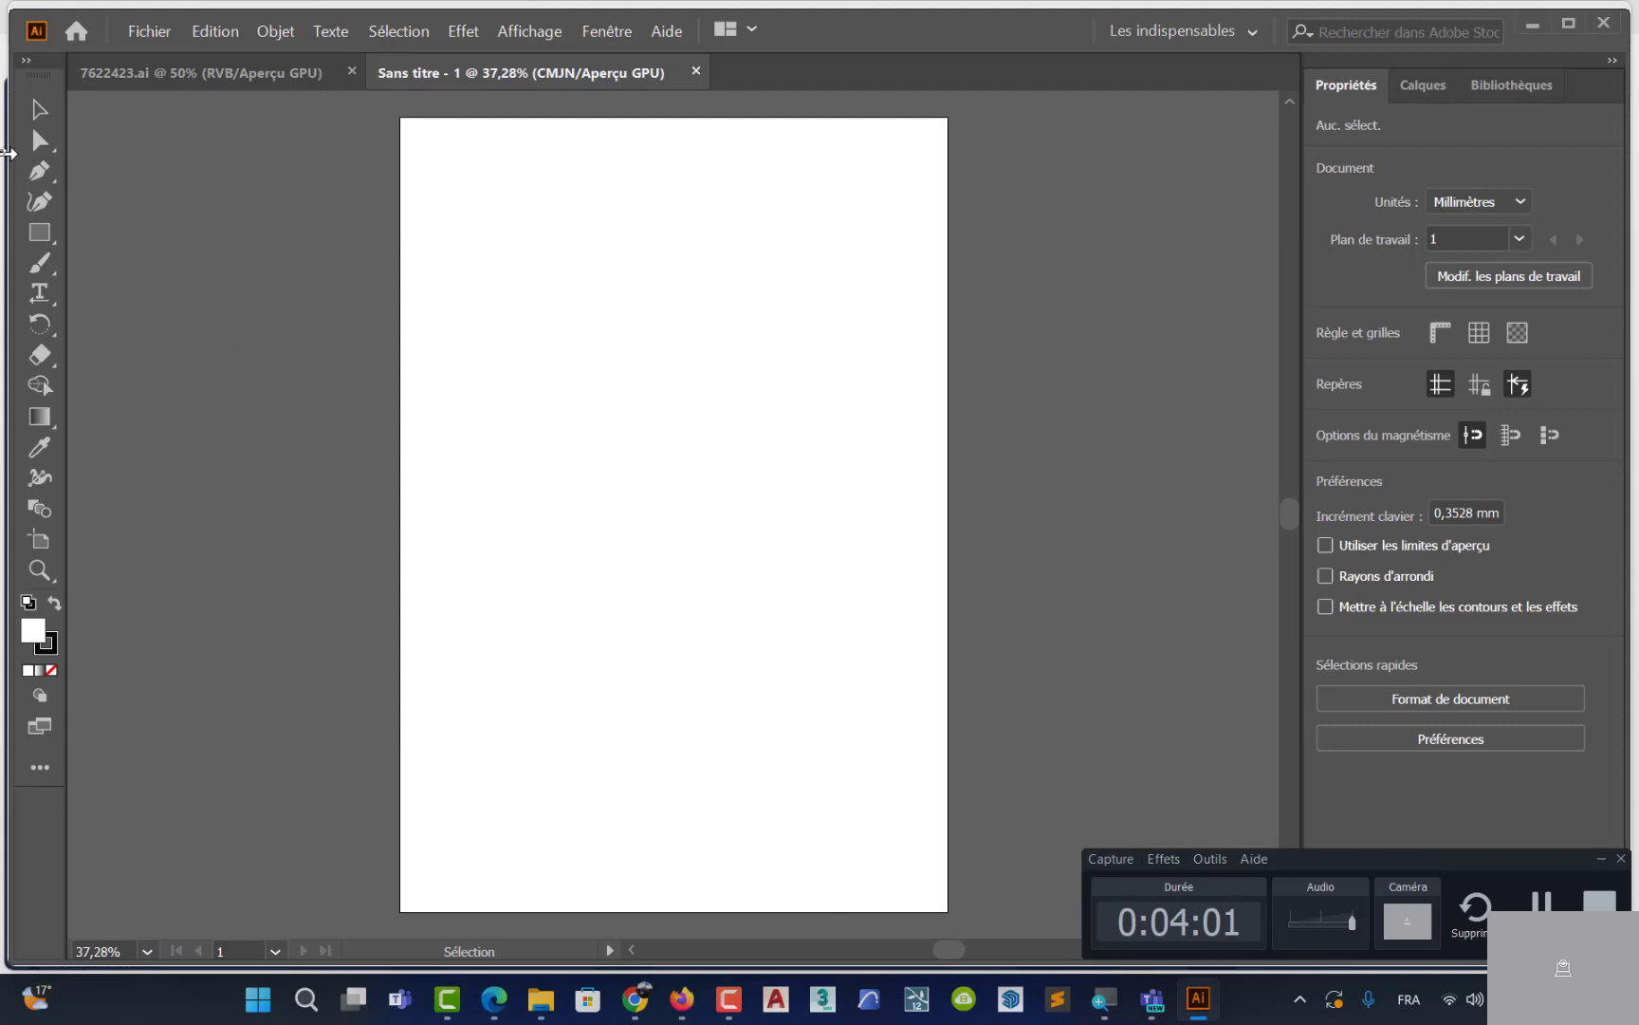
Draw a rectangle 148 mm wide and 210 mm high in the upper part of the artboard
click(39, 232)
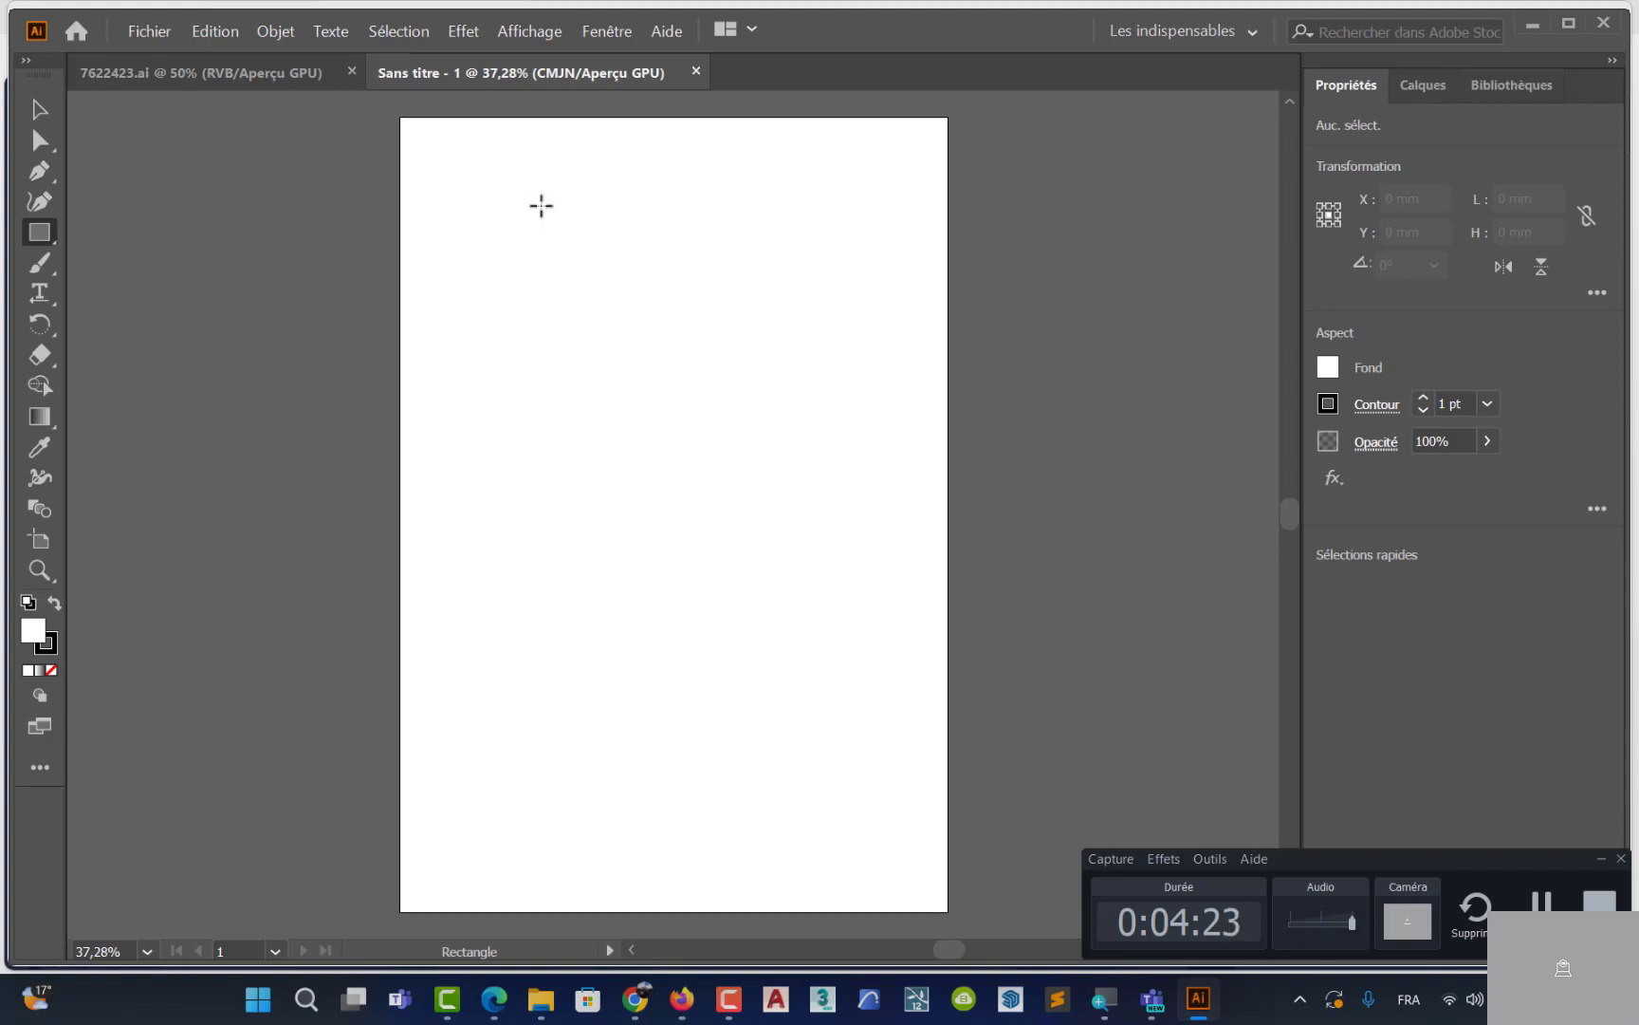
click(597, 347)
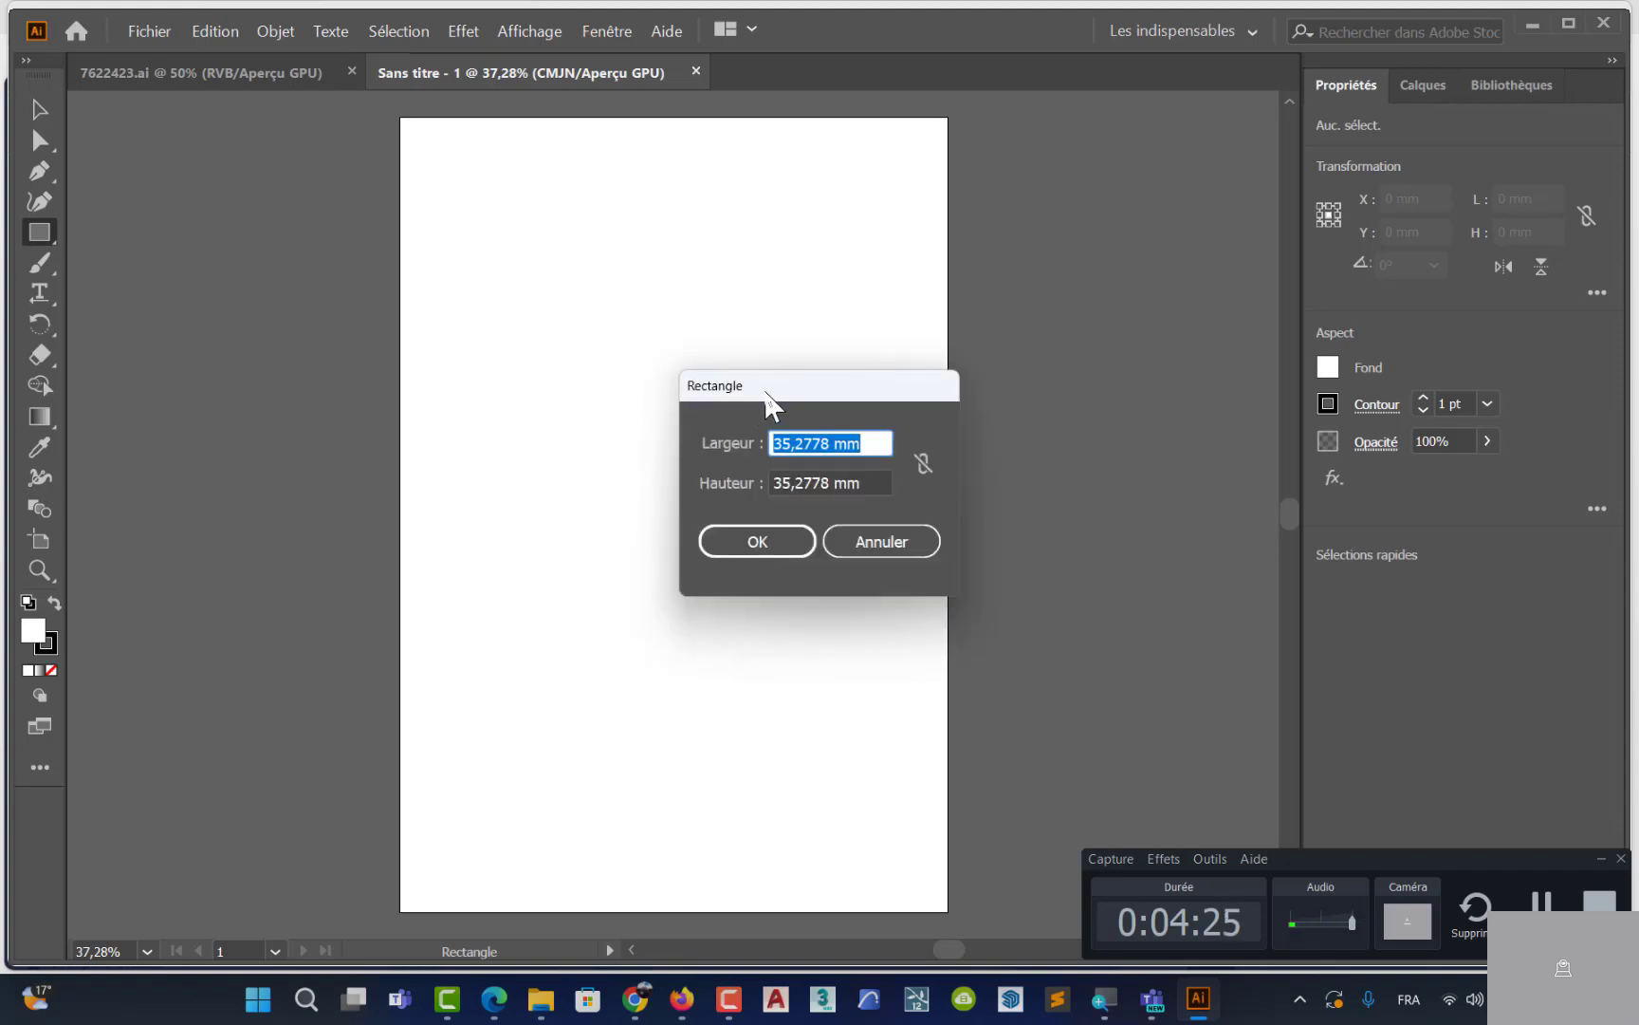
drag(801, 323, 798, 284)
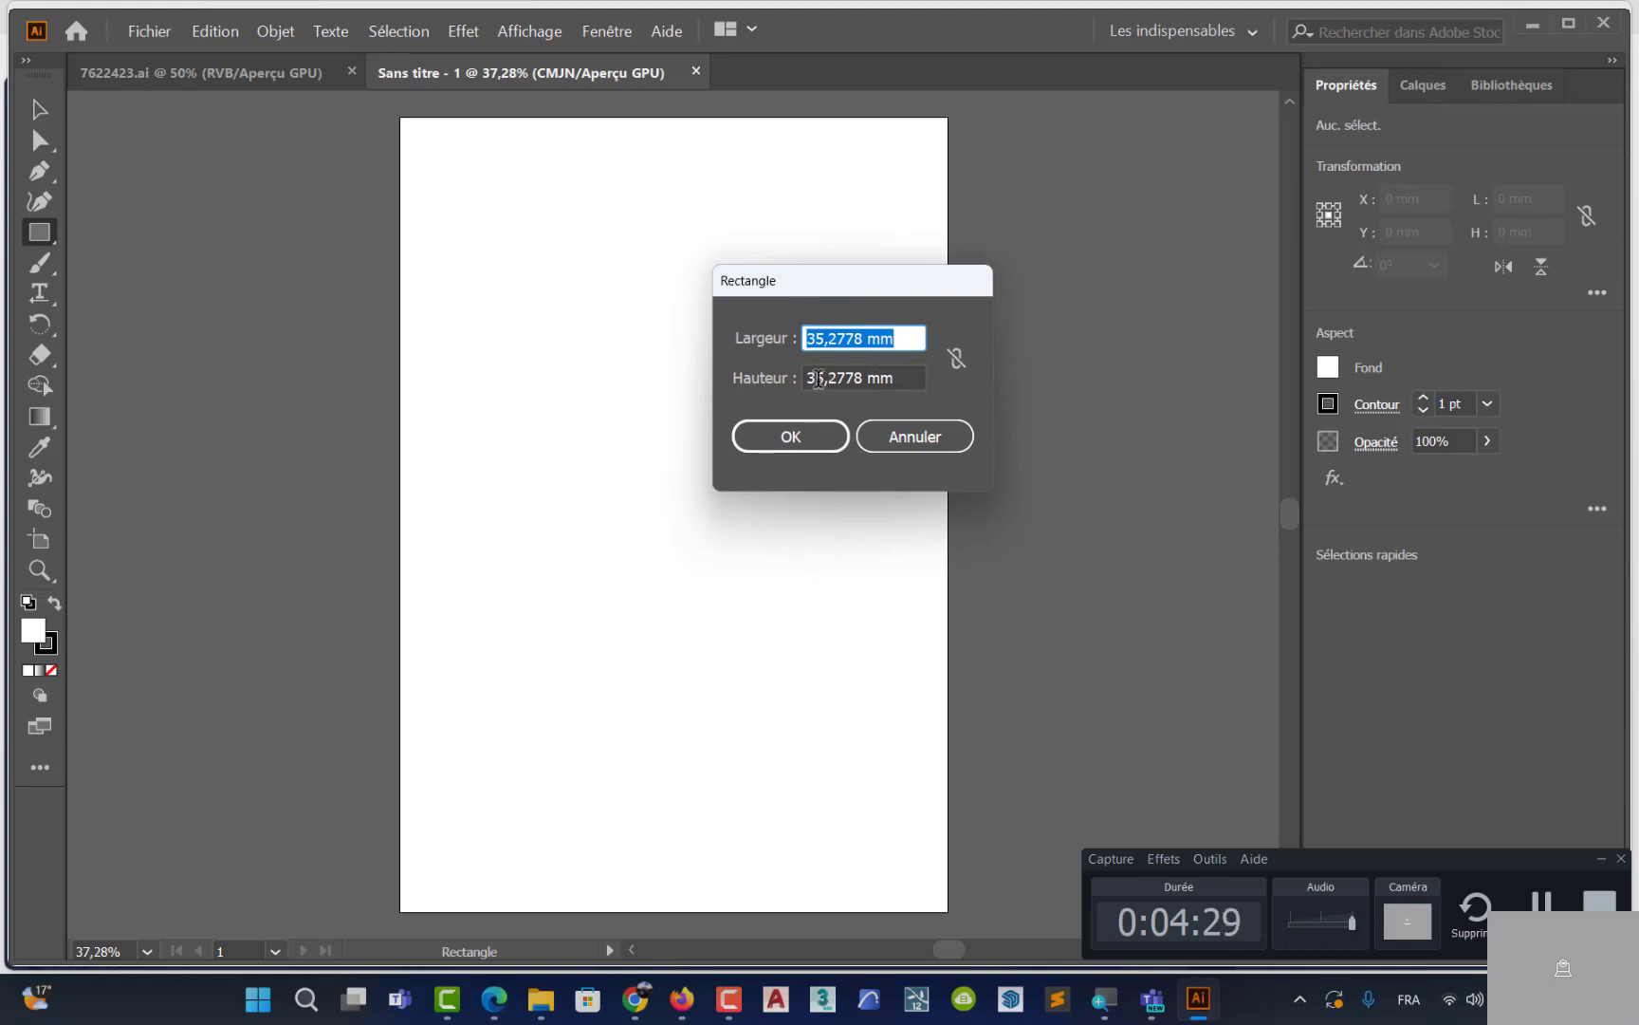
double_click(819, 376)
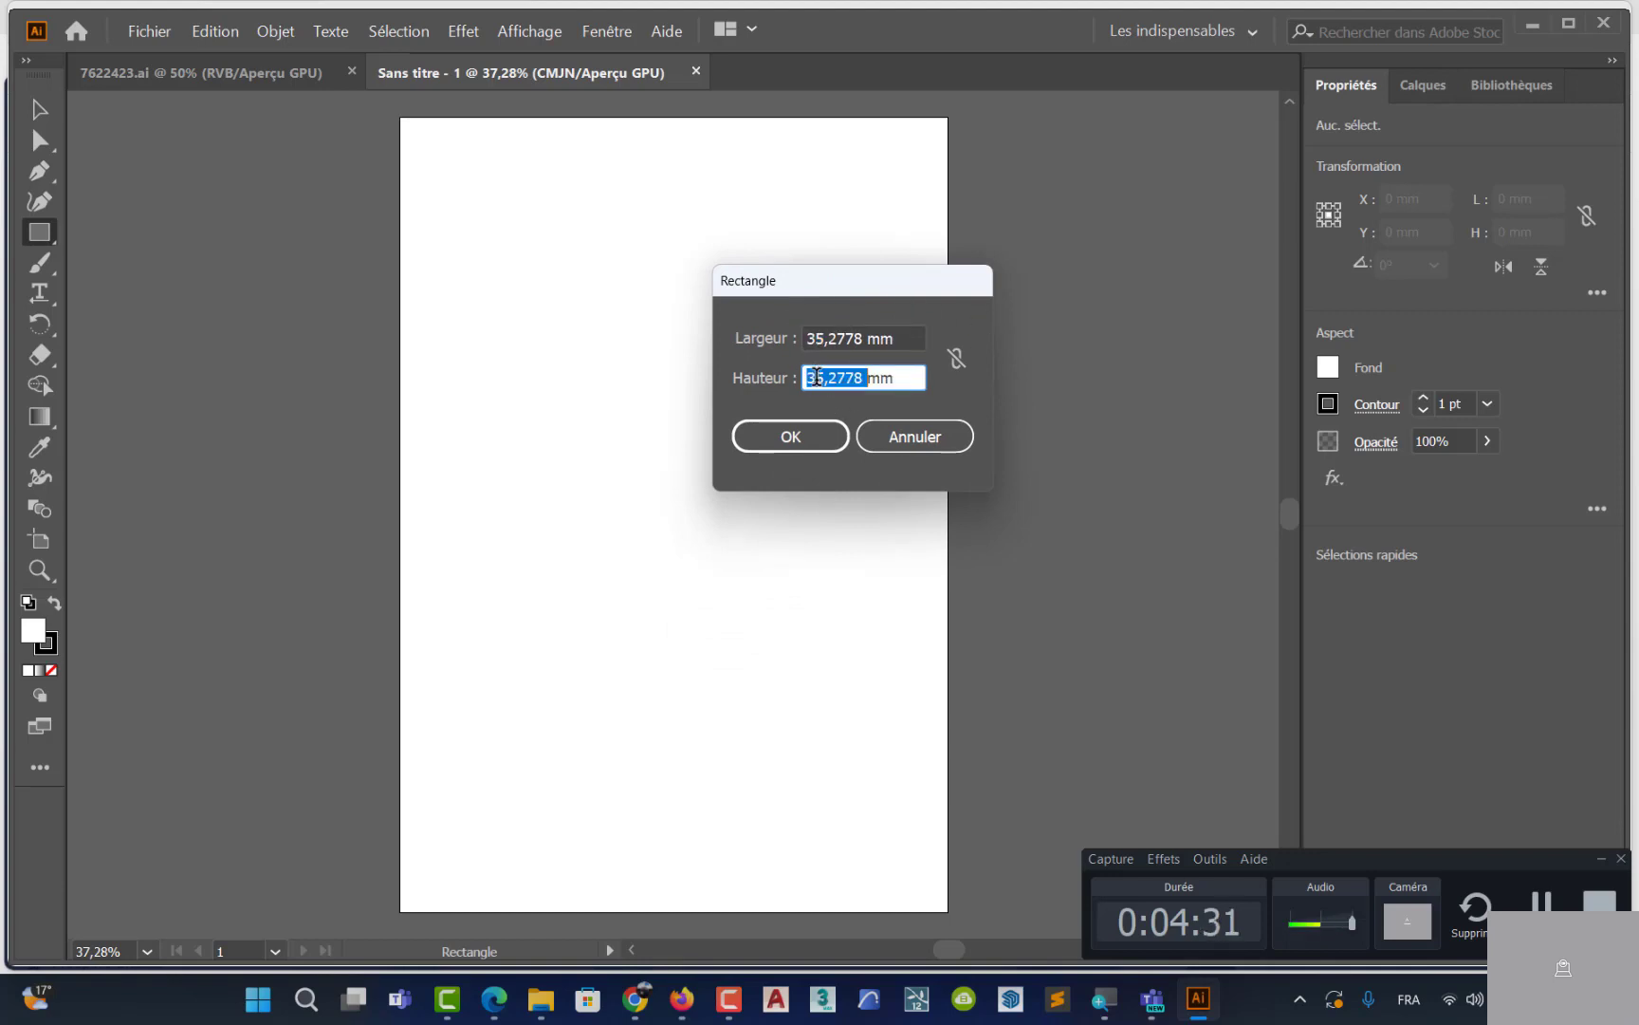
text(20)
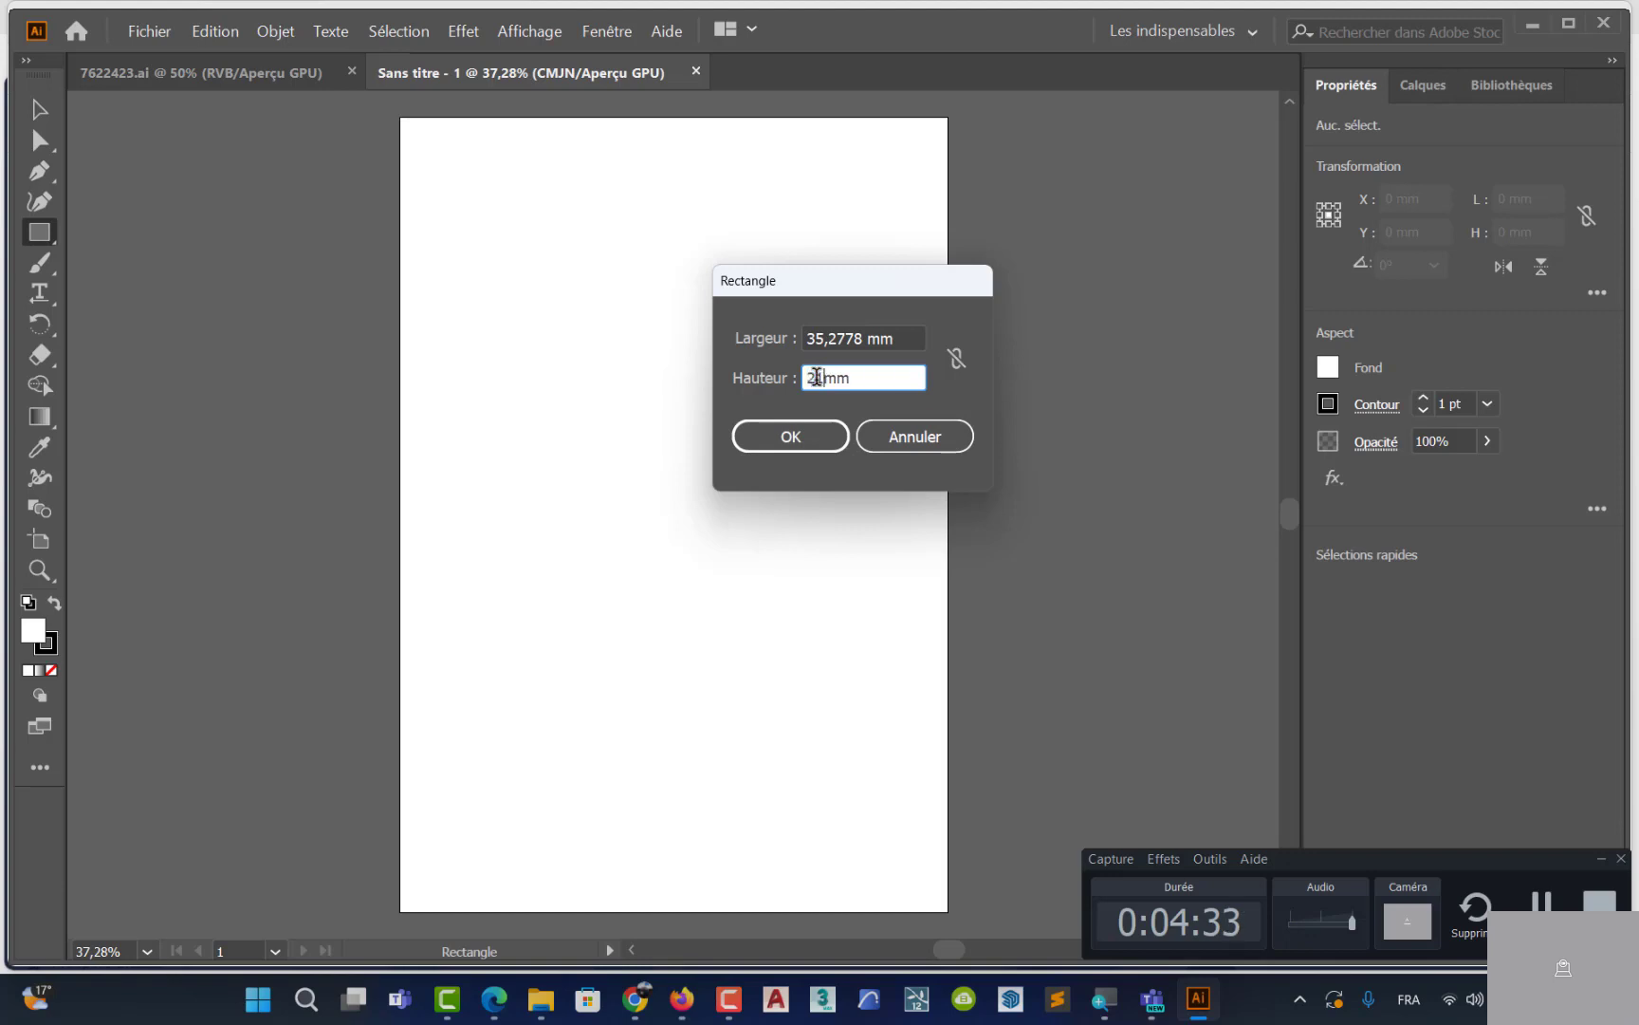
double_click(822, 334)
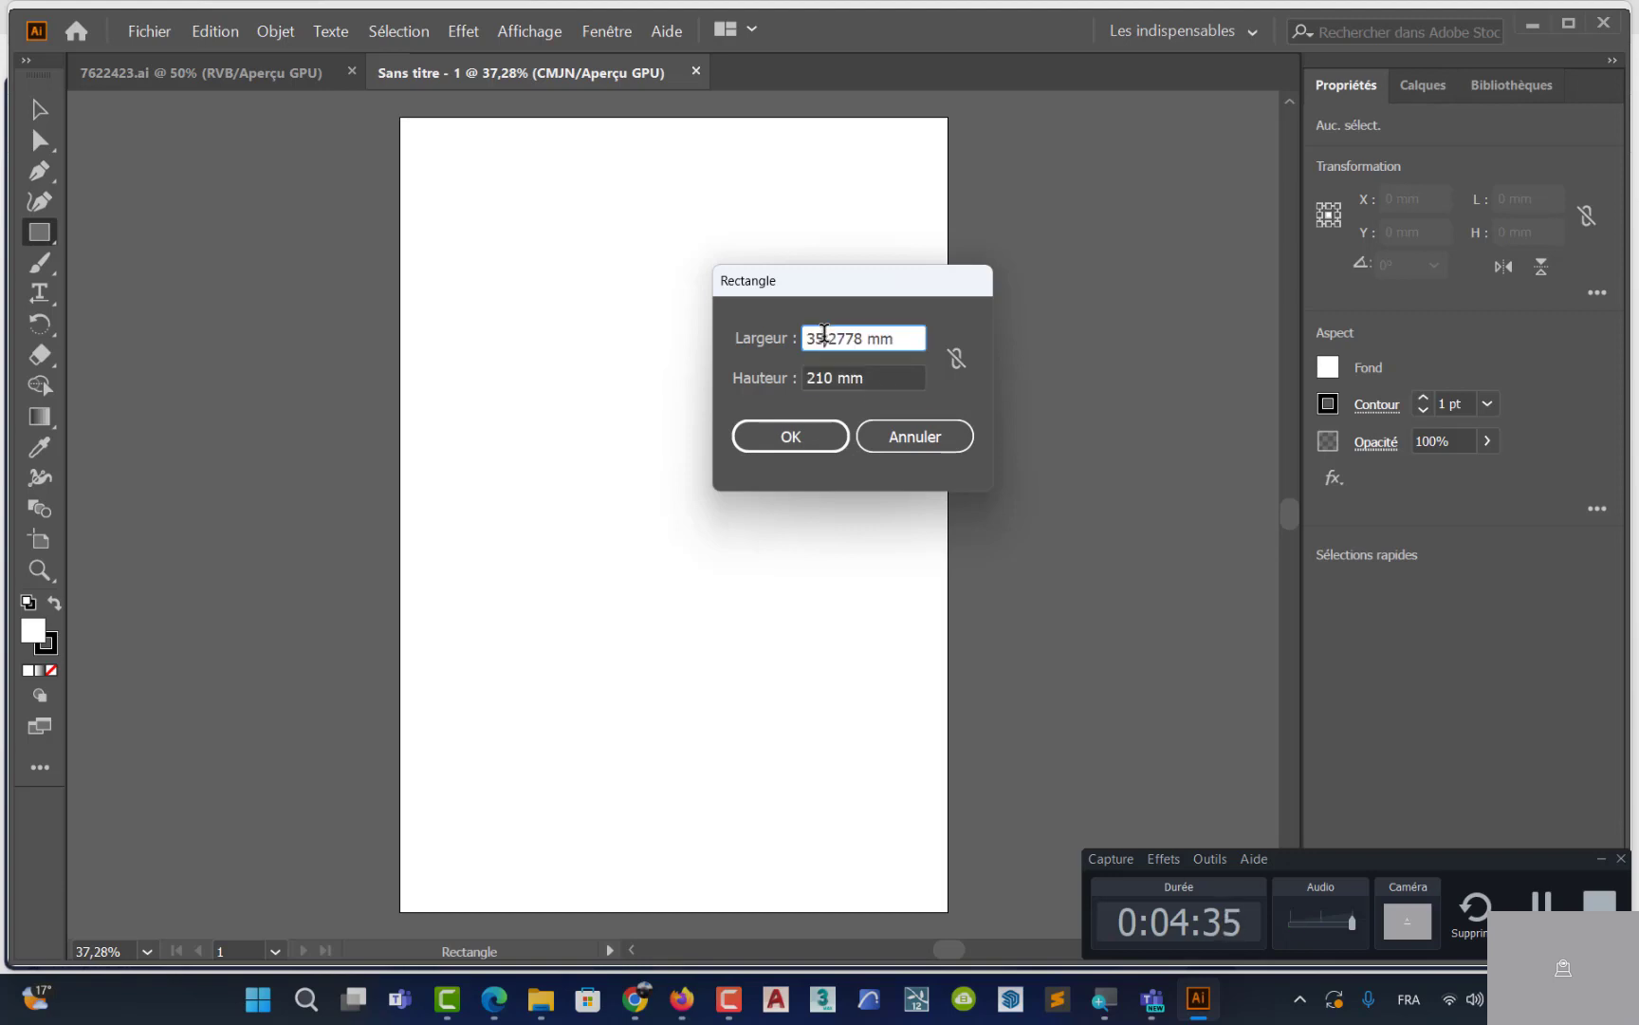
text(148)
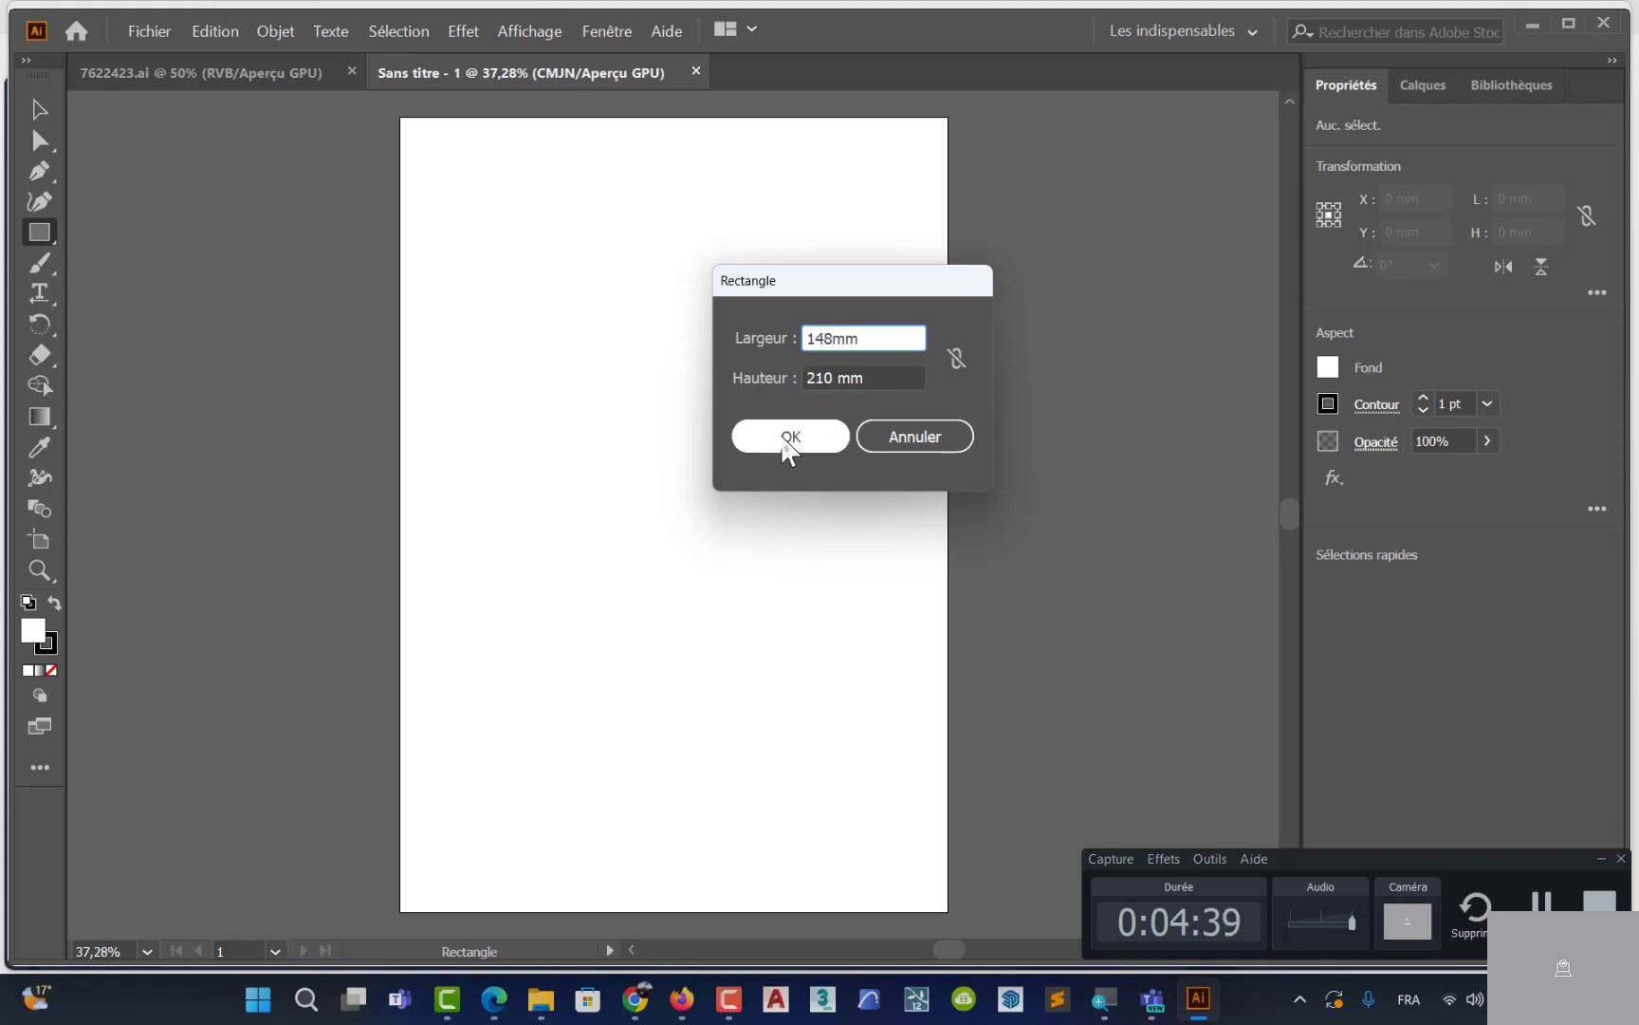
click(786, 439)
Apply the crop marks effect (Traits de coupe) to the rectangle and move its centre to about X 141 mm, Y 142 mm
click(39, 109)
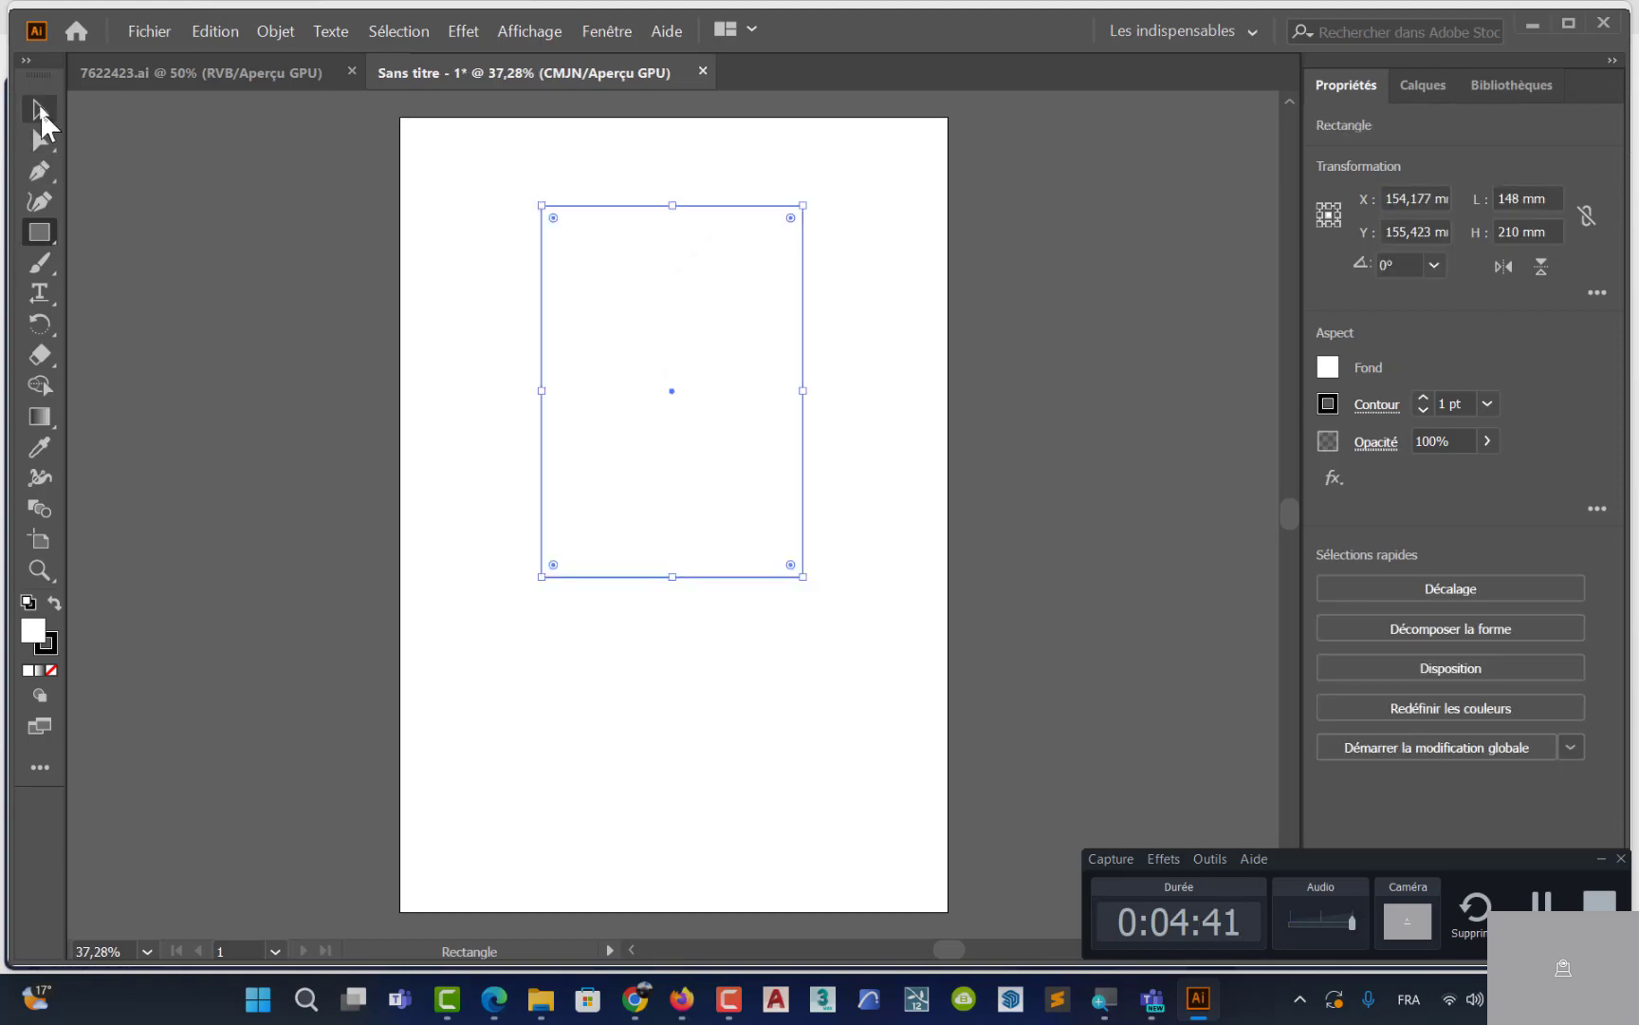
mouse_move(735, 494)
mouse_down()
mouse_move(679, 550)
mouse_move(676, 486)
mouse_move(718, 517)
mouse_move(729, 487)
mouse_up()
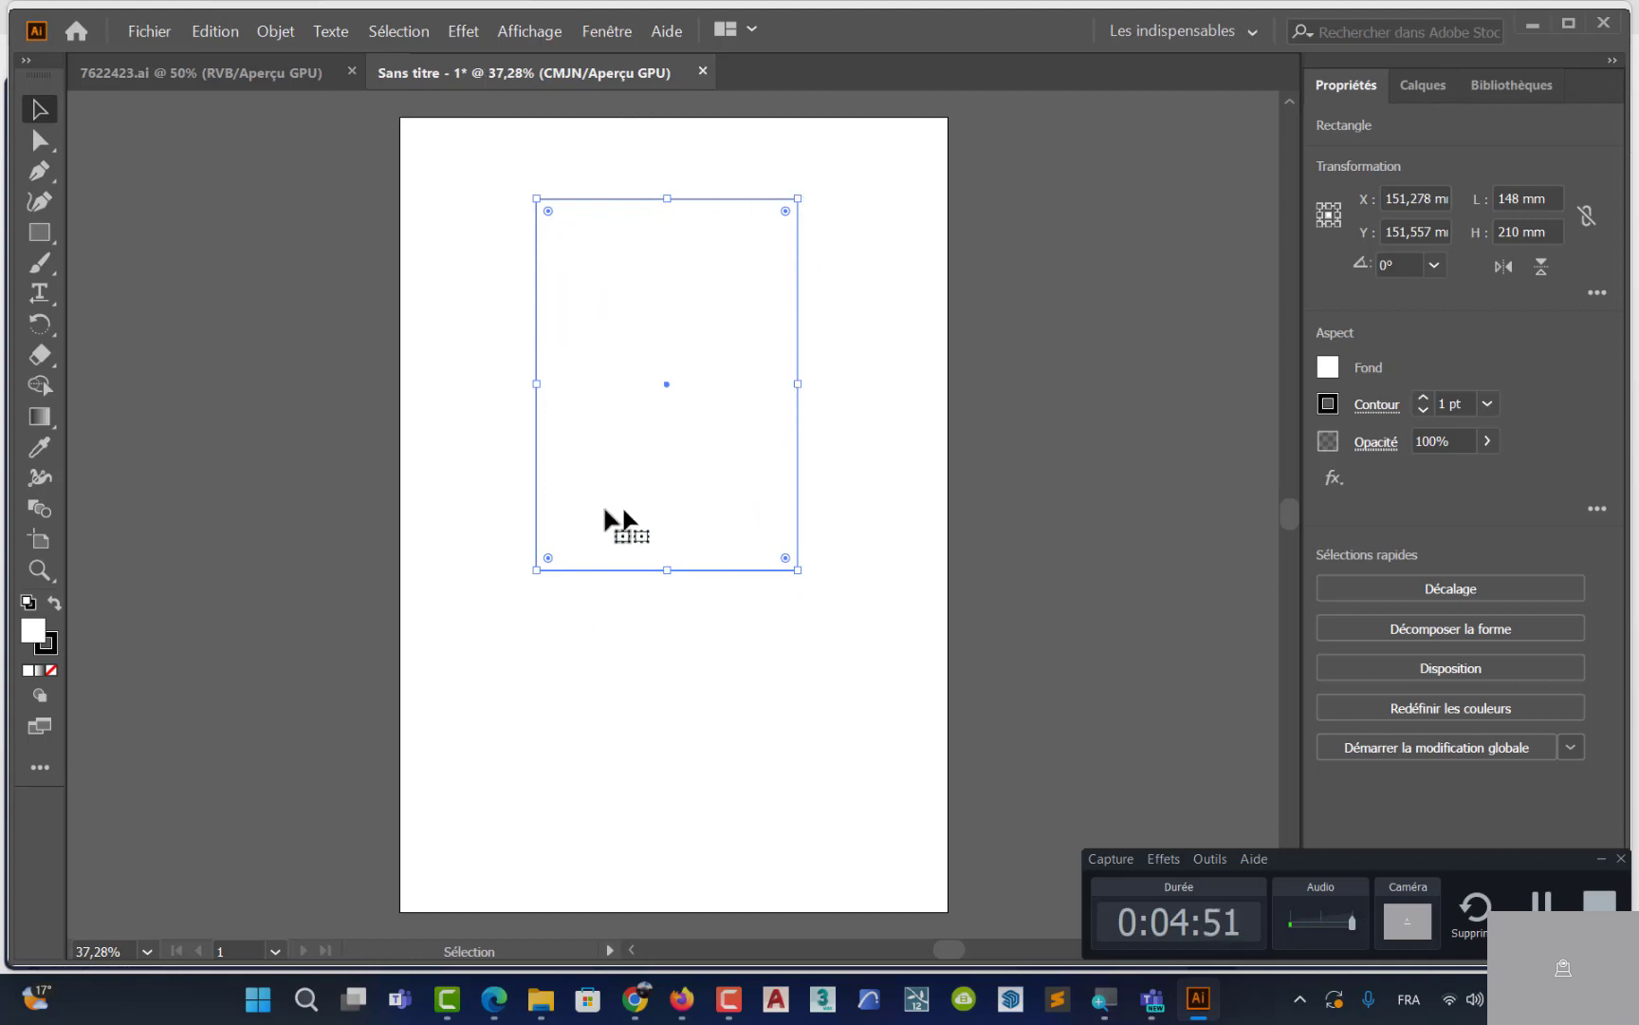
click(462, 26)
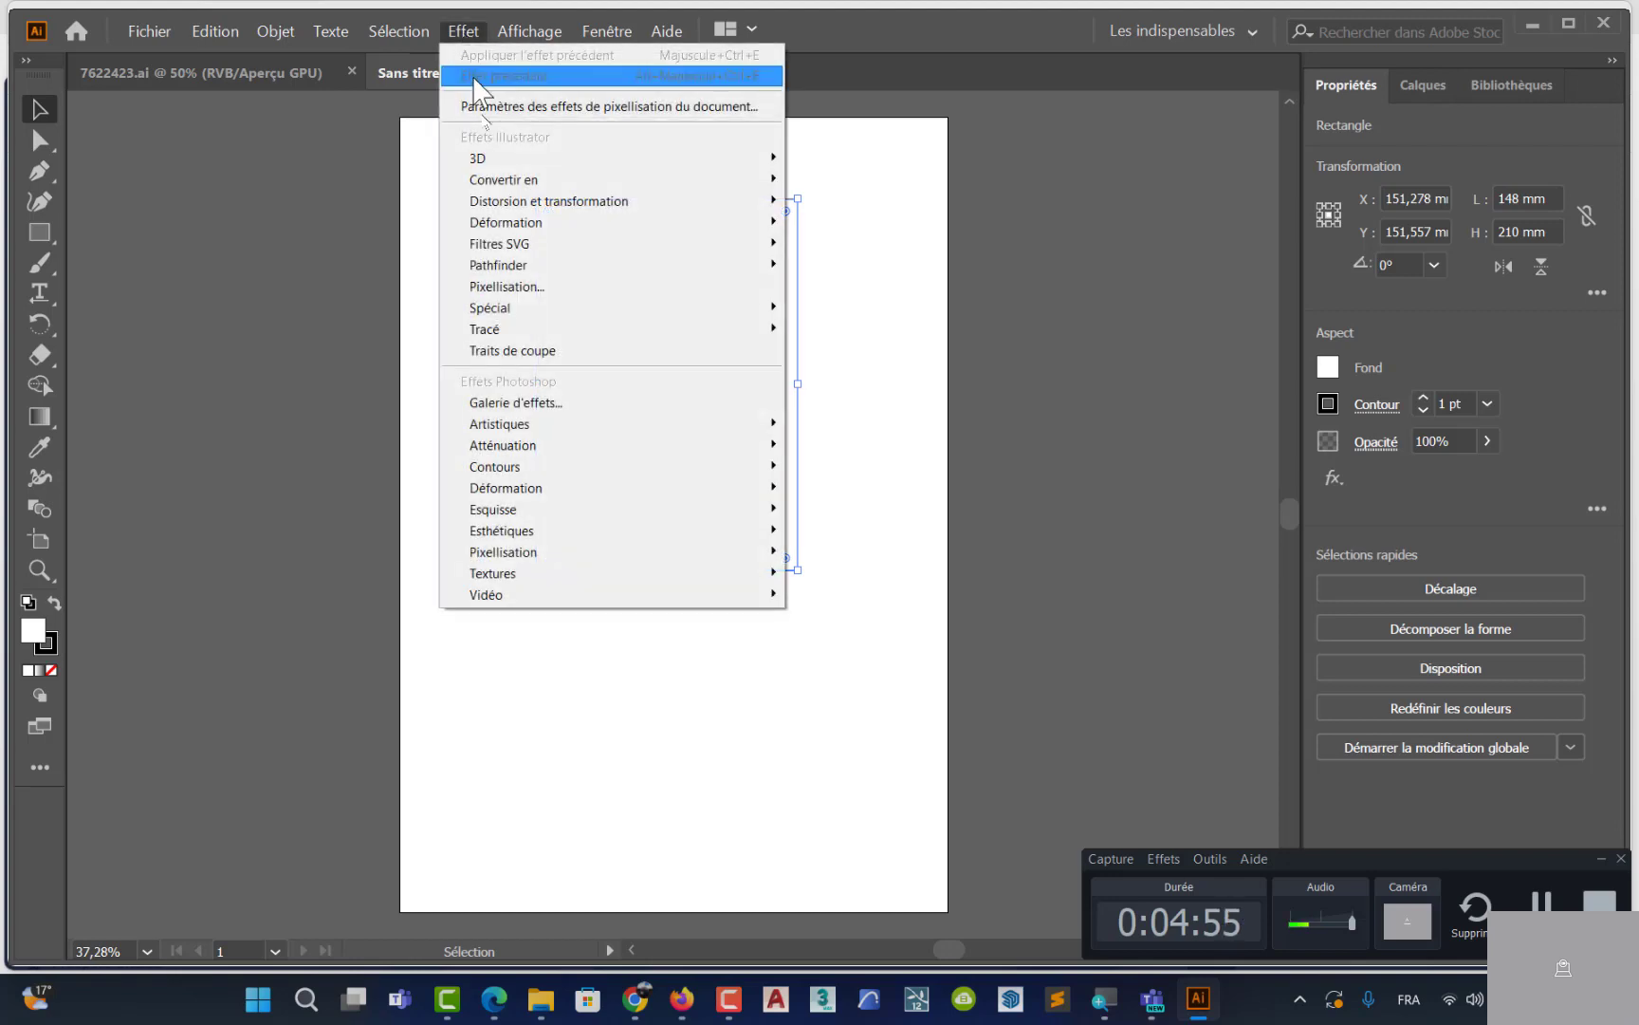
click(586, 353)
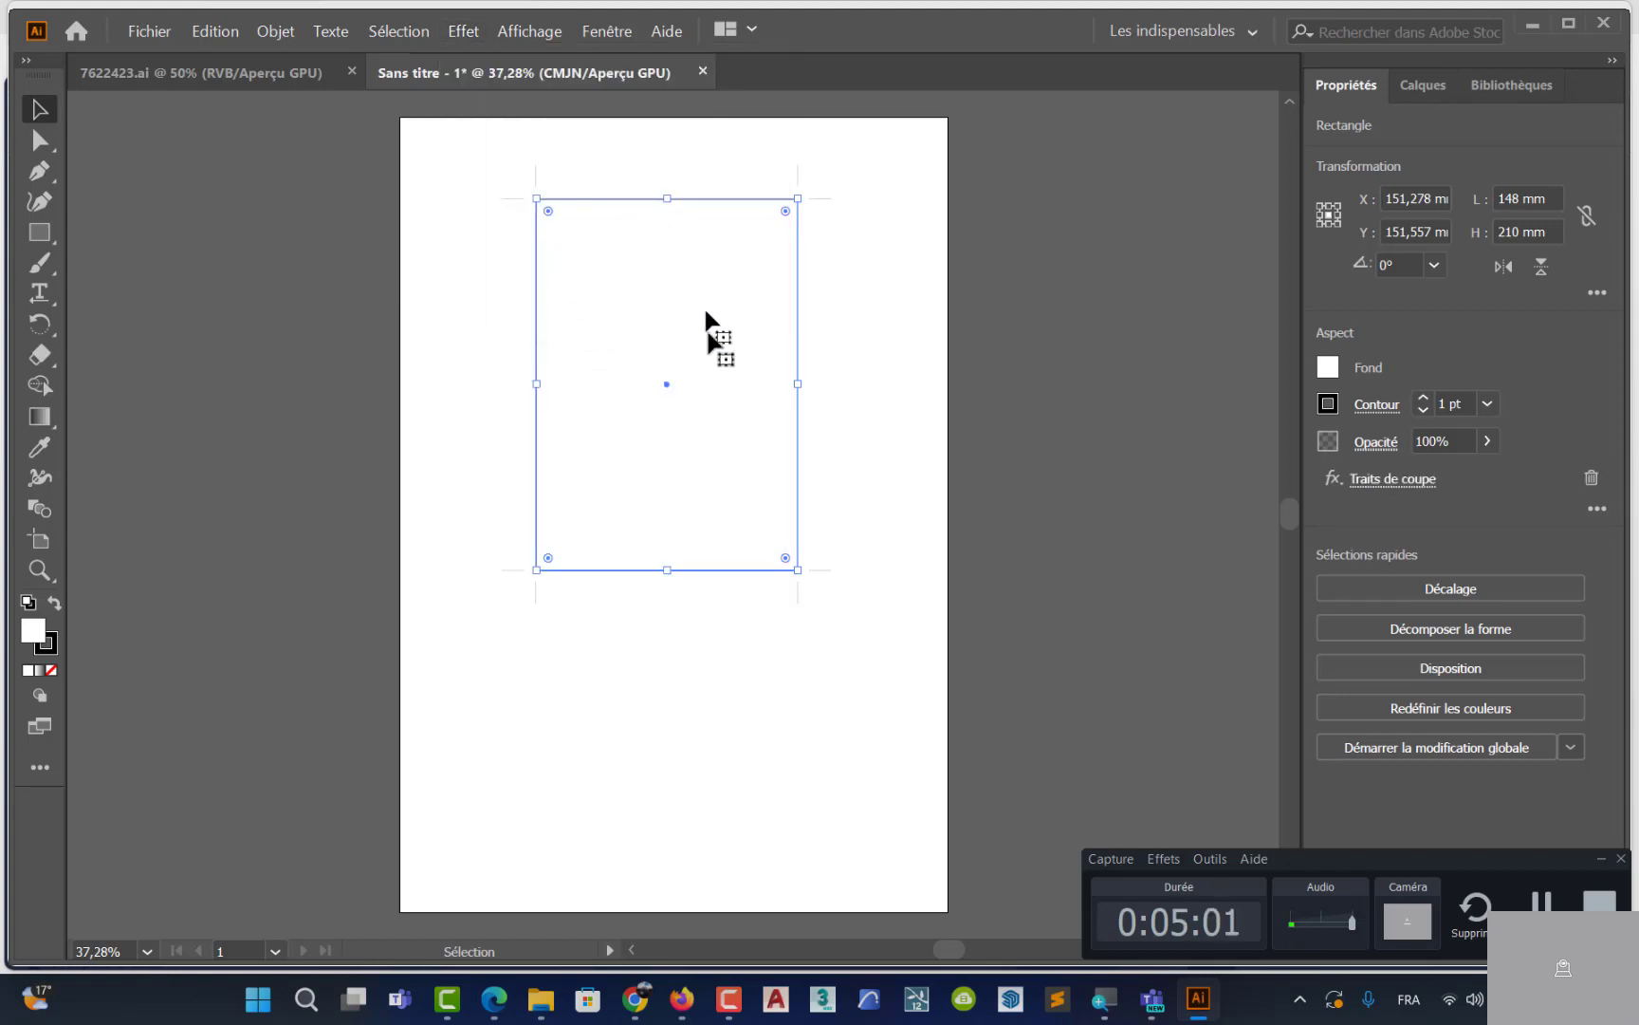
mouse_move(702, 339)
mouse_down()
mouse_move(646, 440)
mouse_move(695, 337)
mouse_move(683, 323)
mouse_up()
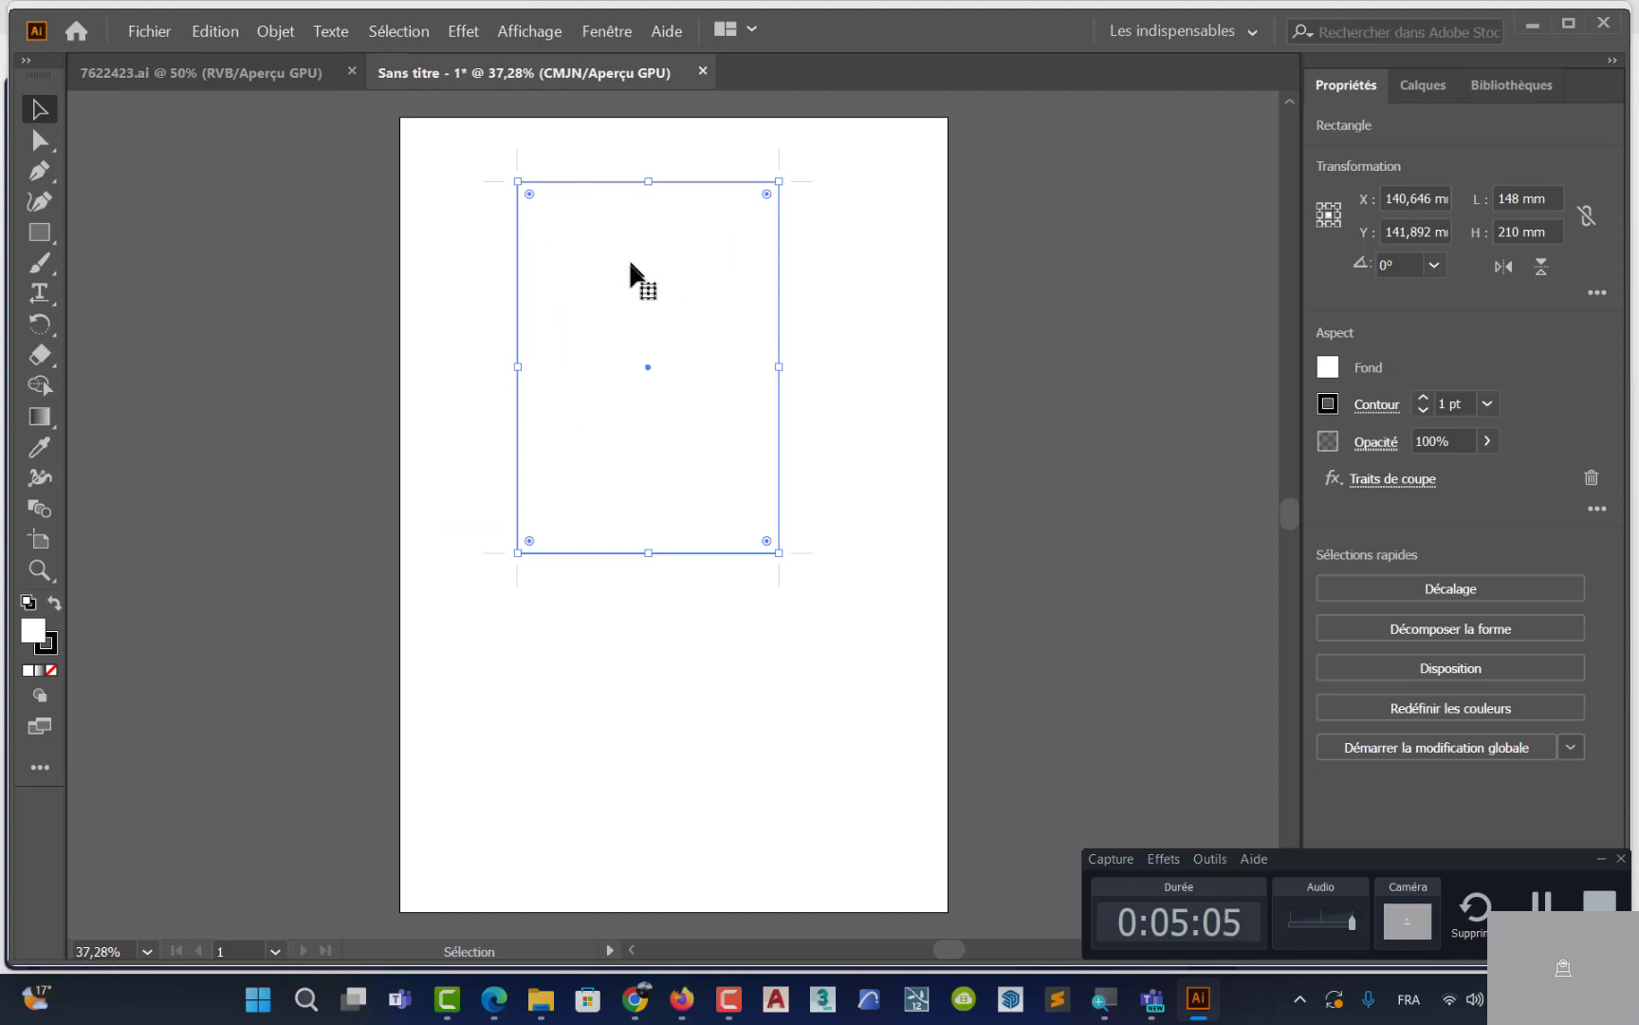
Show the rulers and place two horizontal and two vertical guides along the four edges of the rectangle
key(ctrl+r)
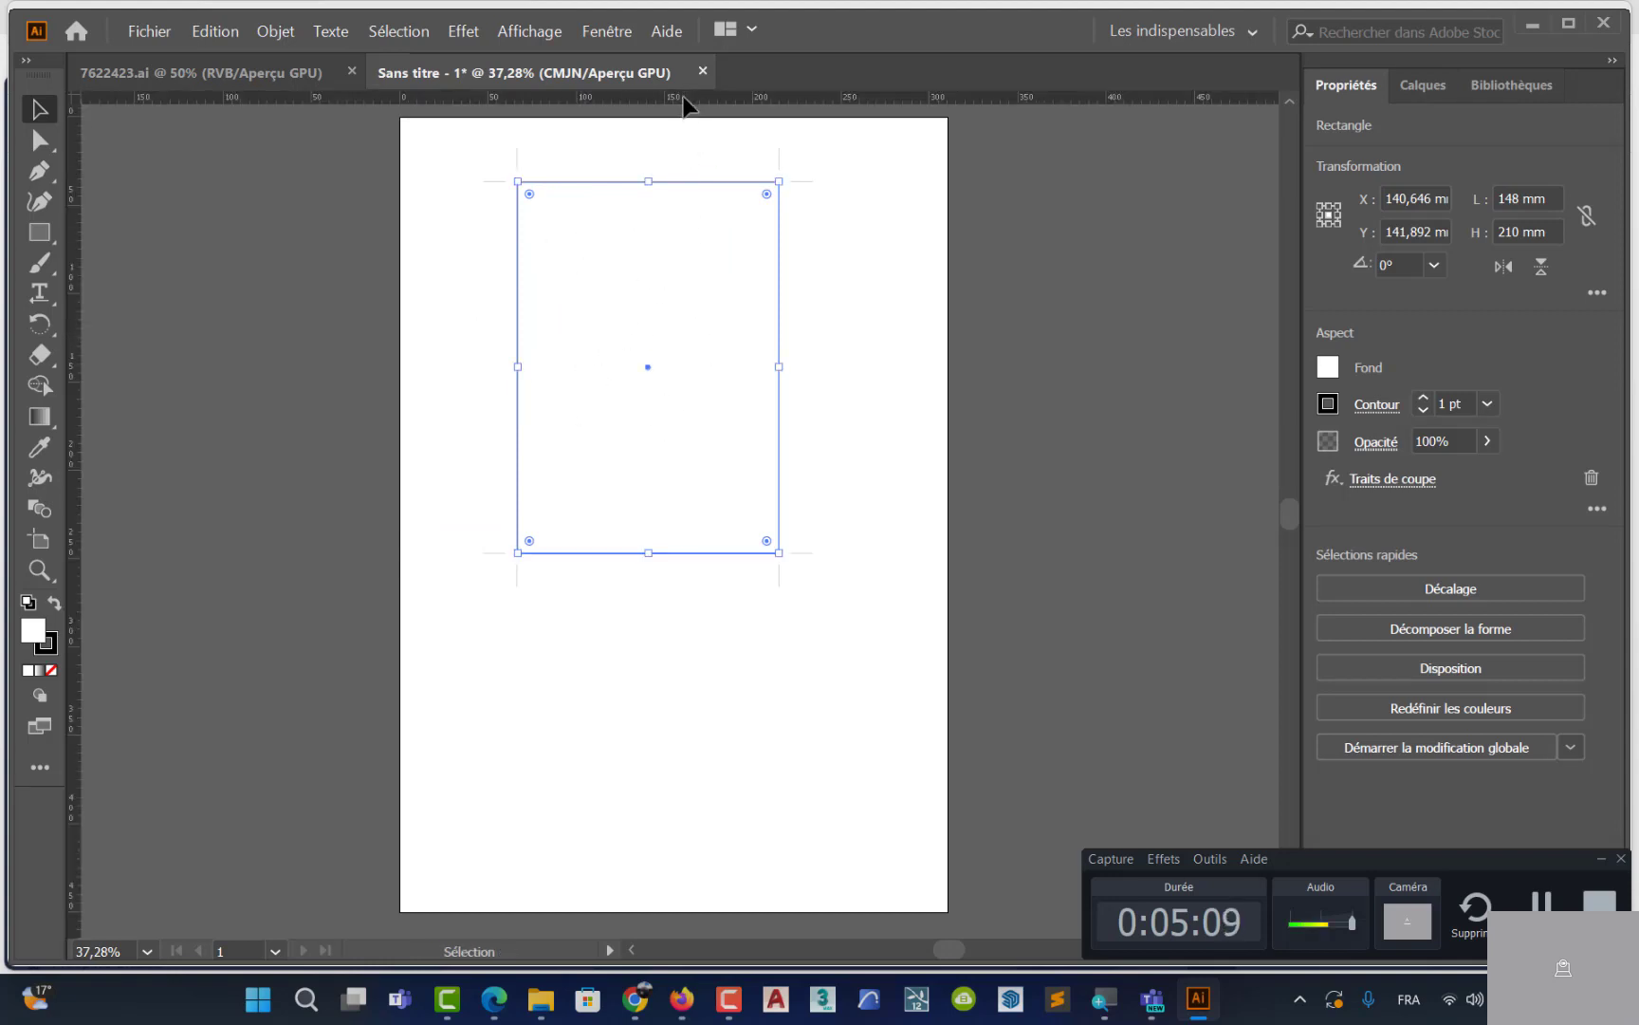
drag(683, 96, 622, 182)
drag(662, 99, 593, 558)
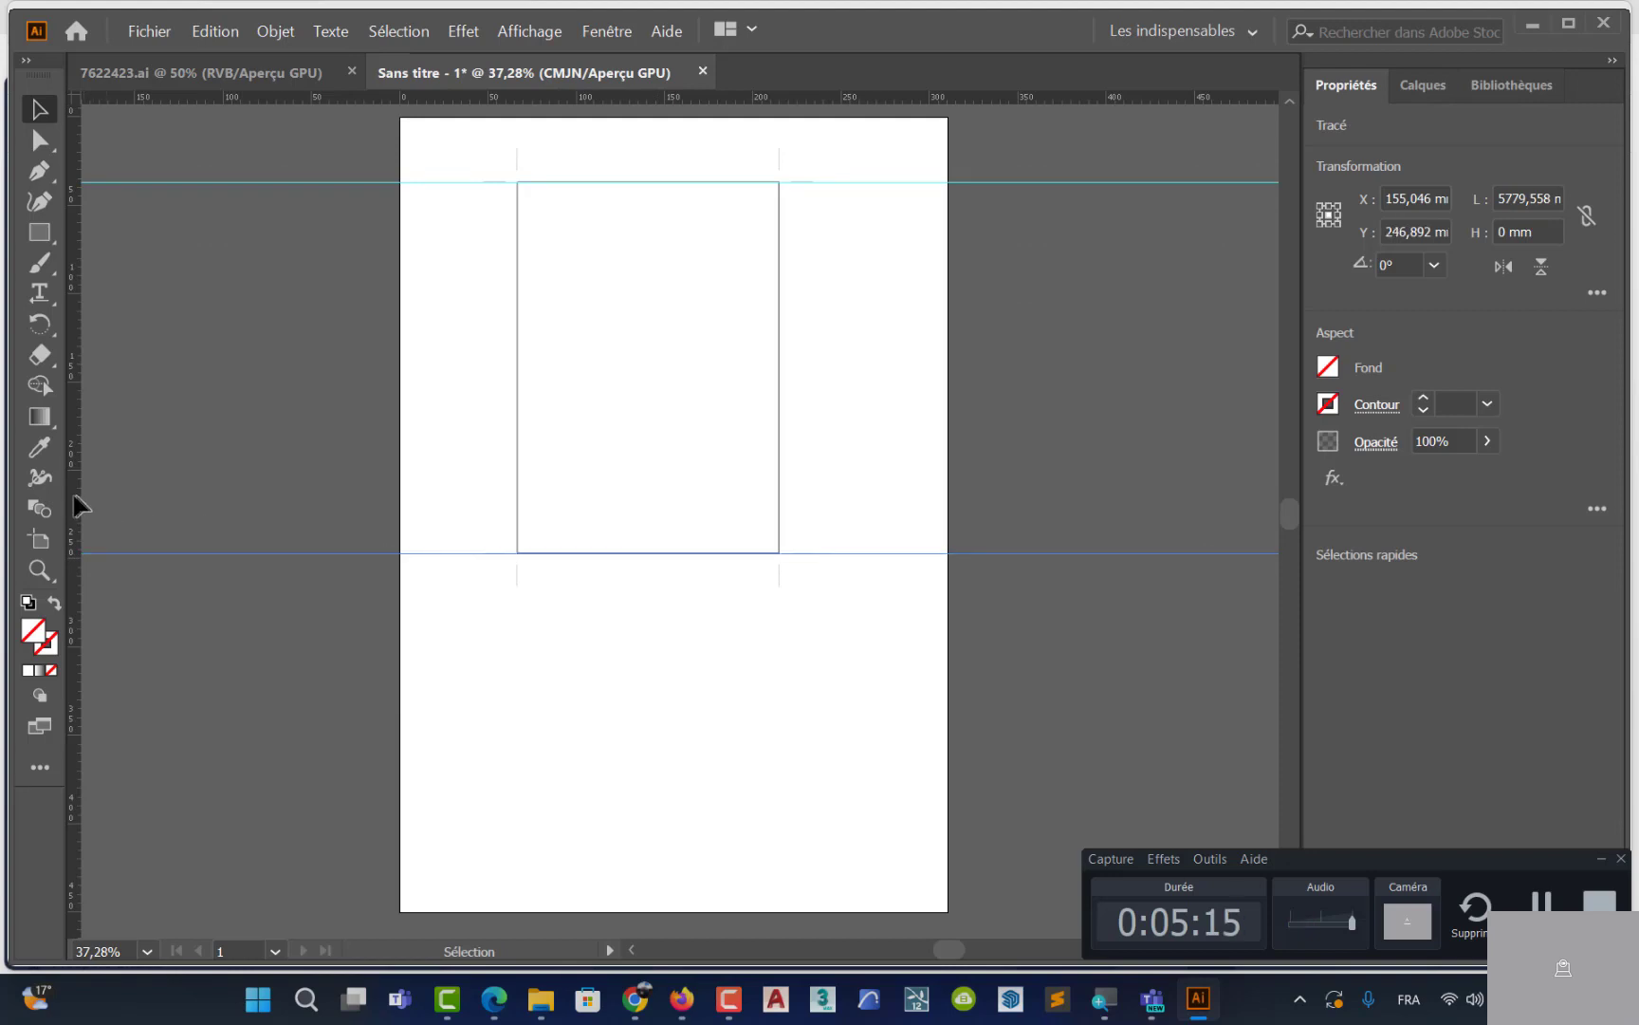
drag(76, 505, 518, 462)
drag(76, 482, 779, 424)
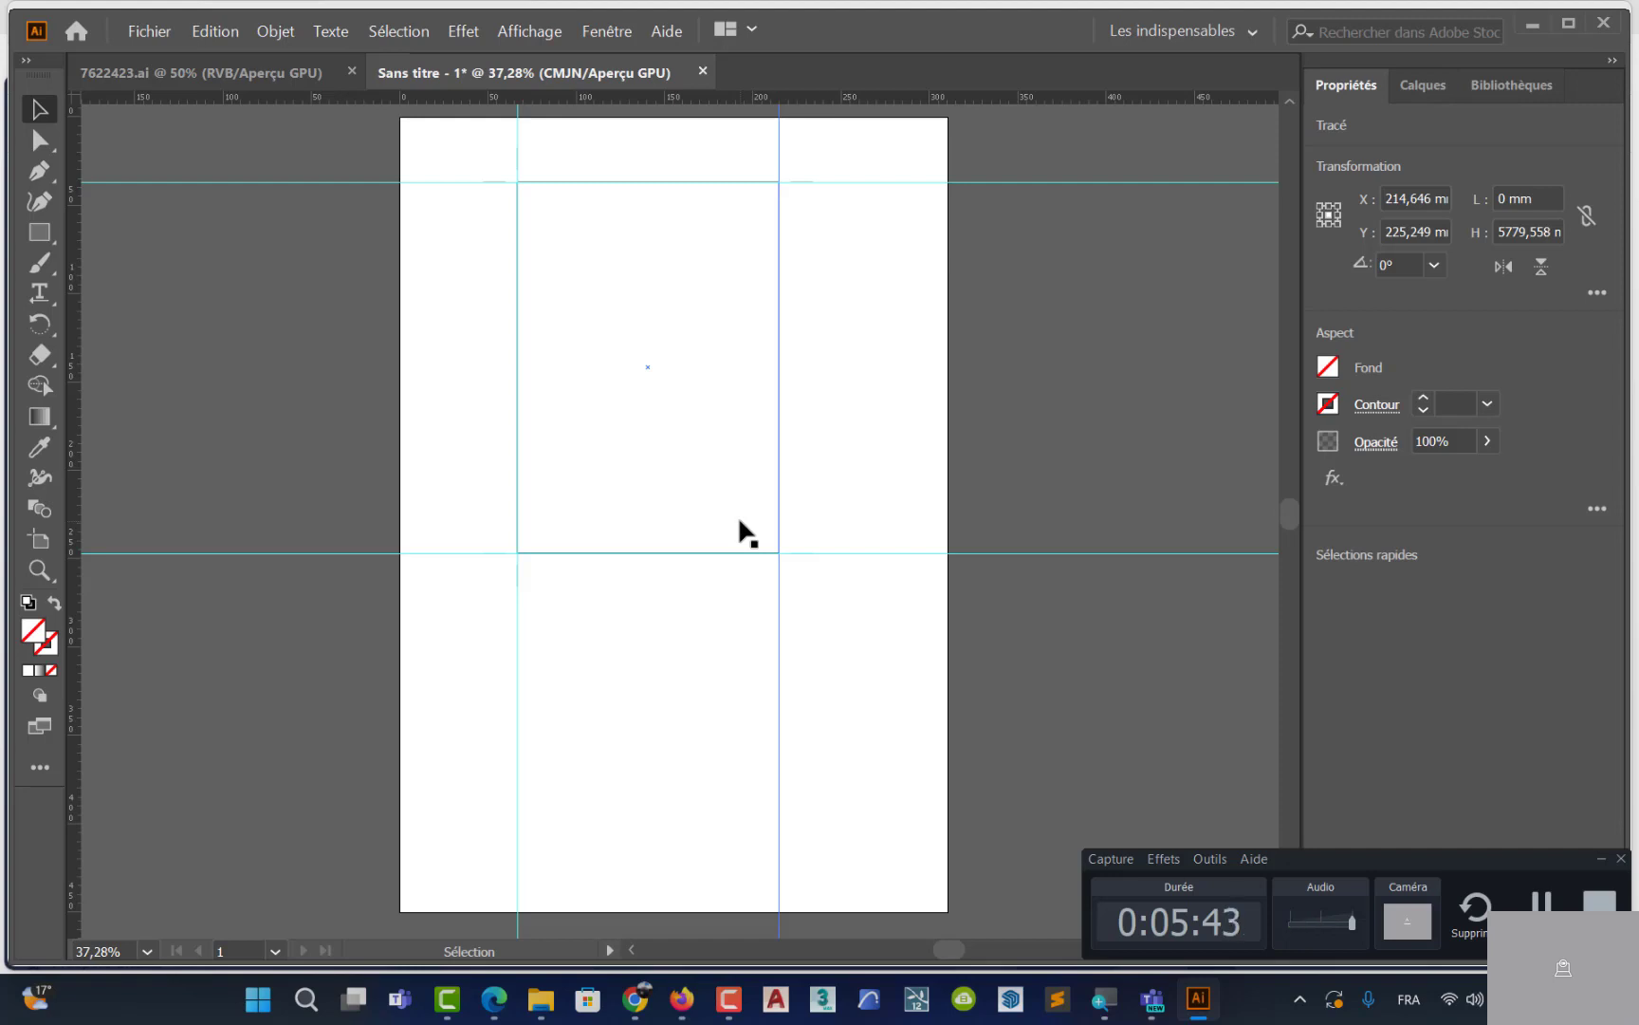
key(space)
drag(648, 370, 590, 375)
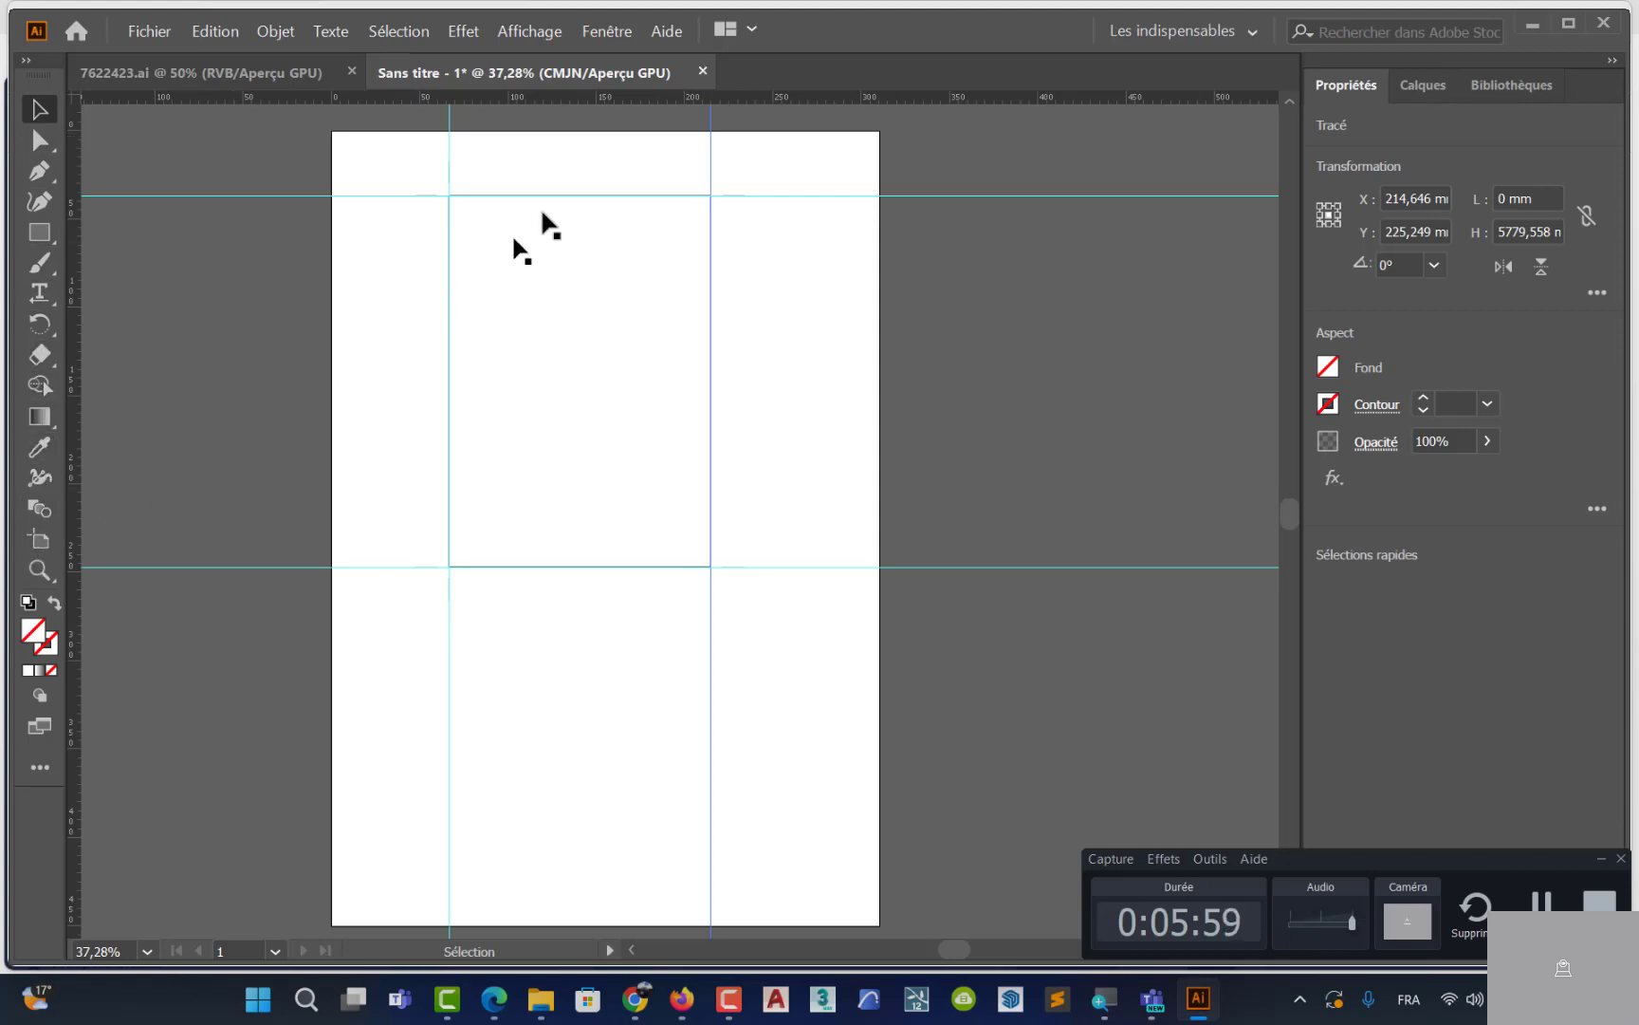
Switch the workspace to Les indispensables classiques
click(607, 31)
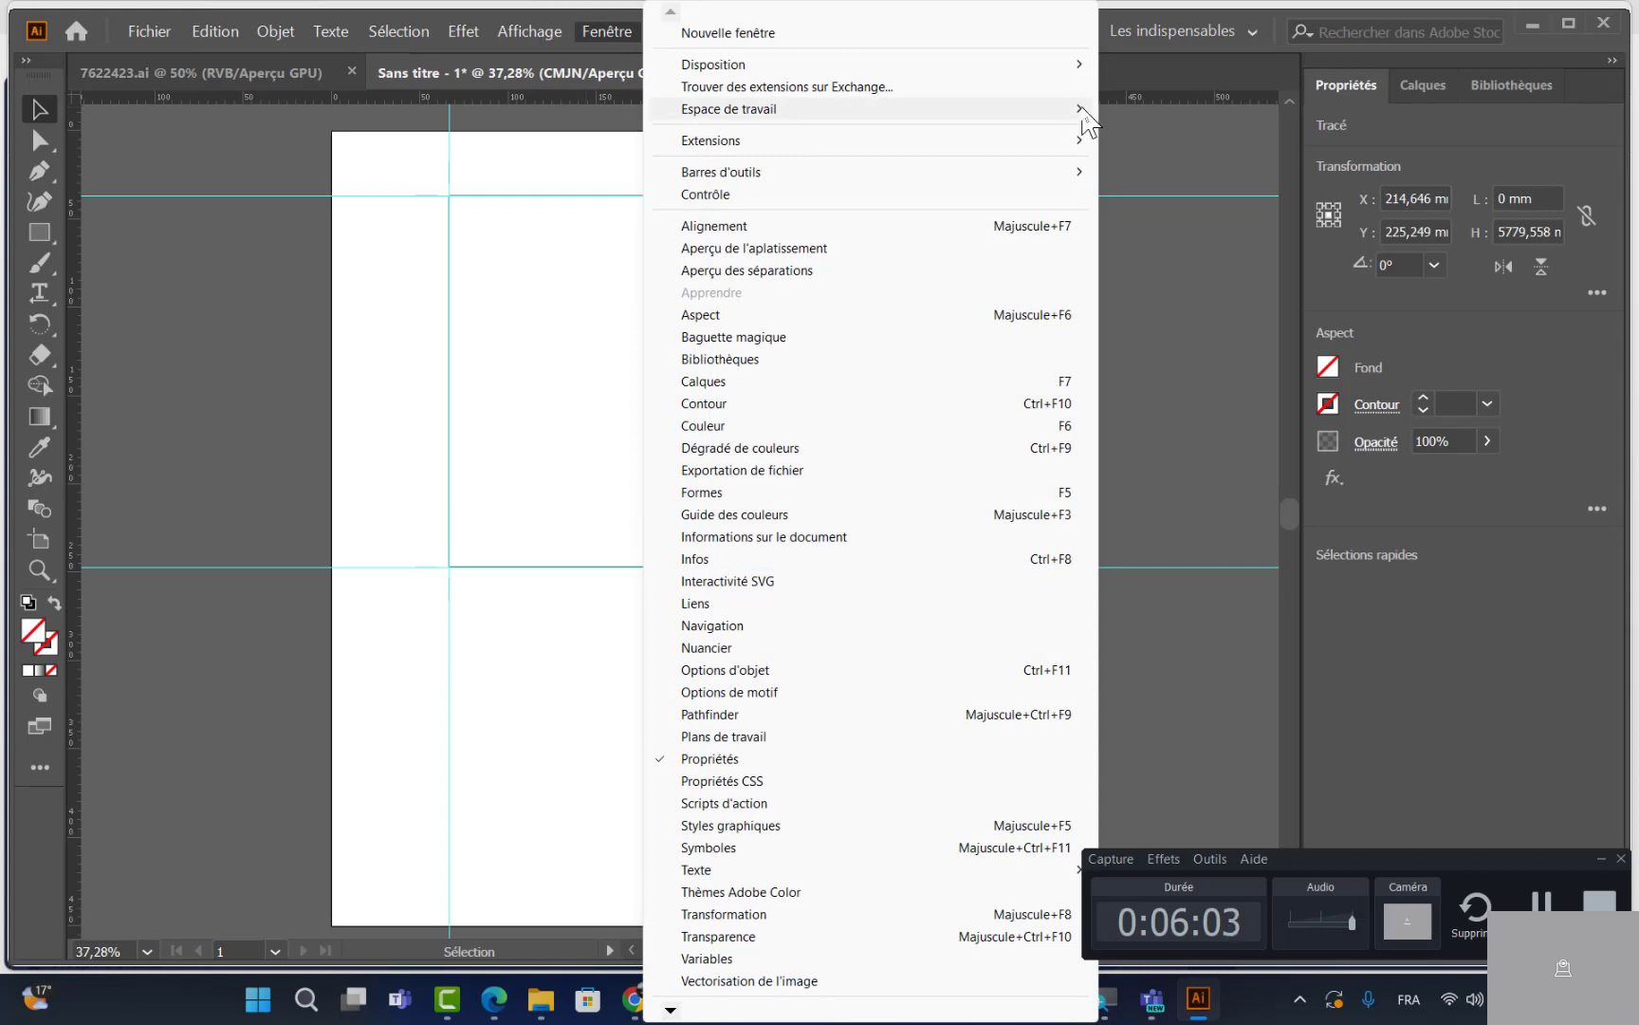
mouse_move(1084, 108)
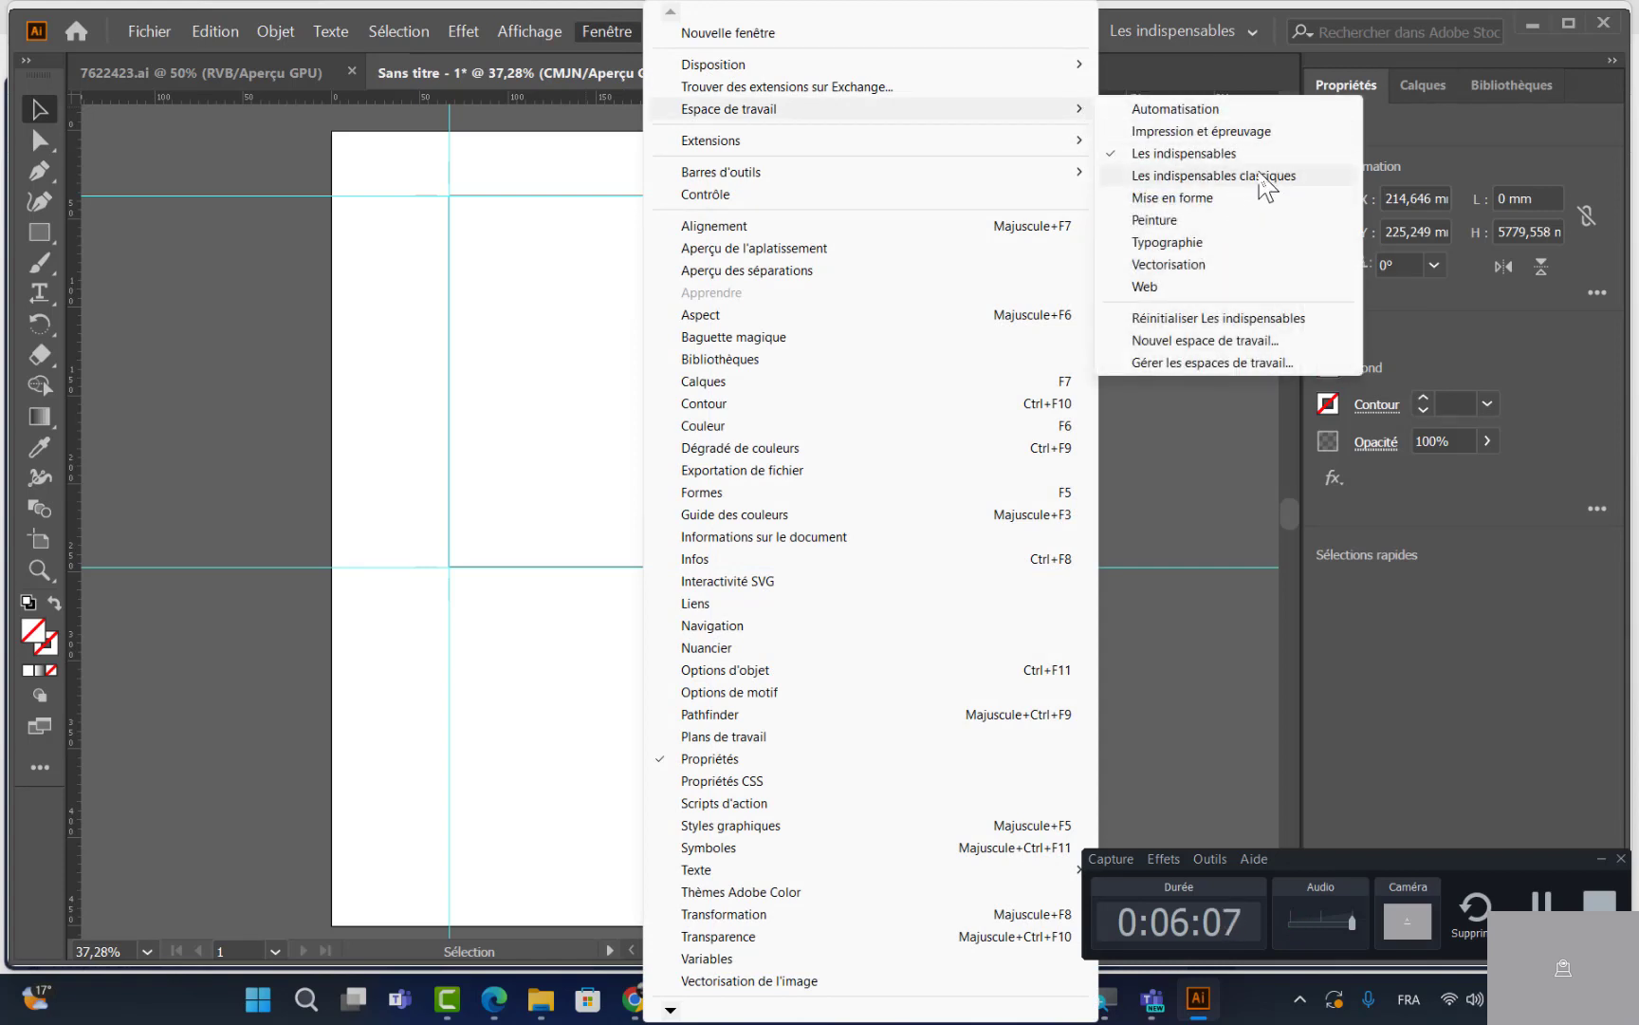
click(1266, 178)
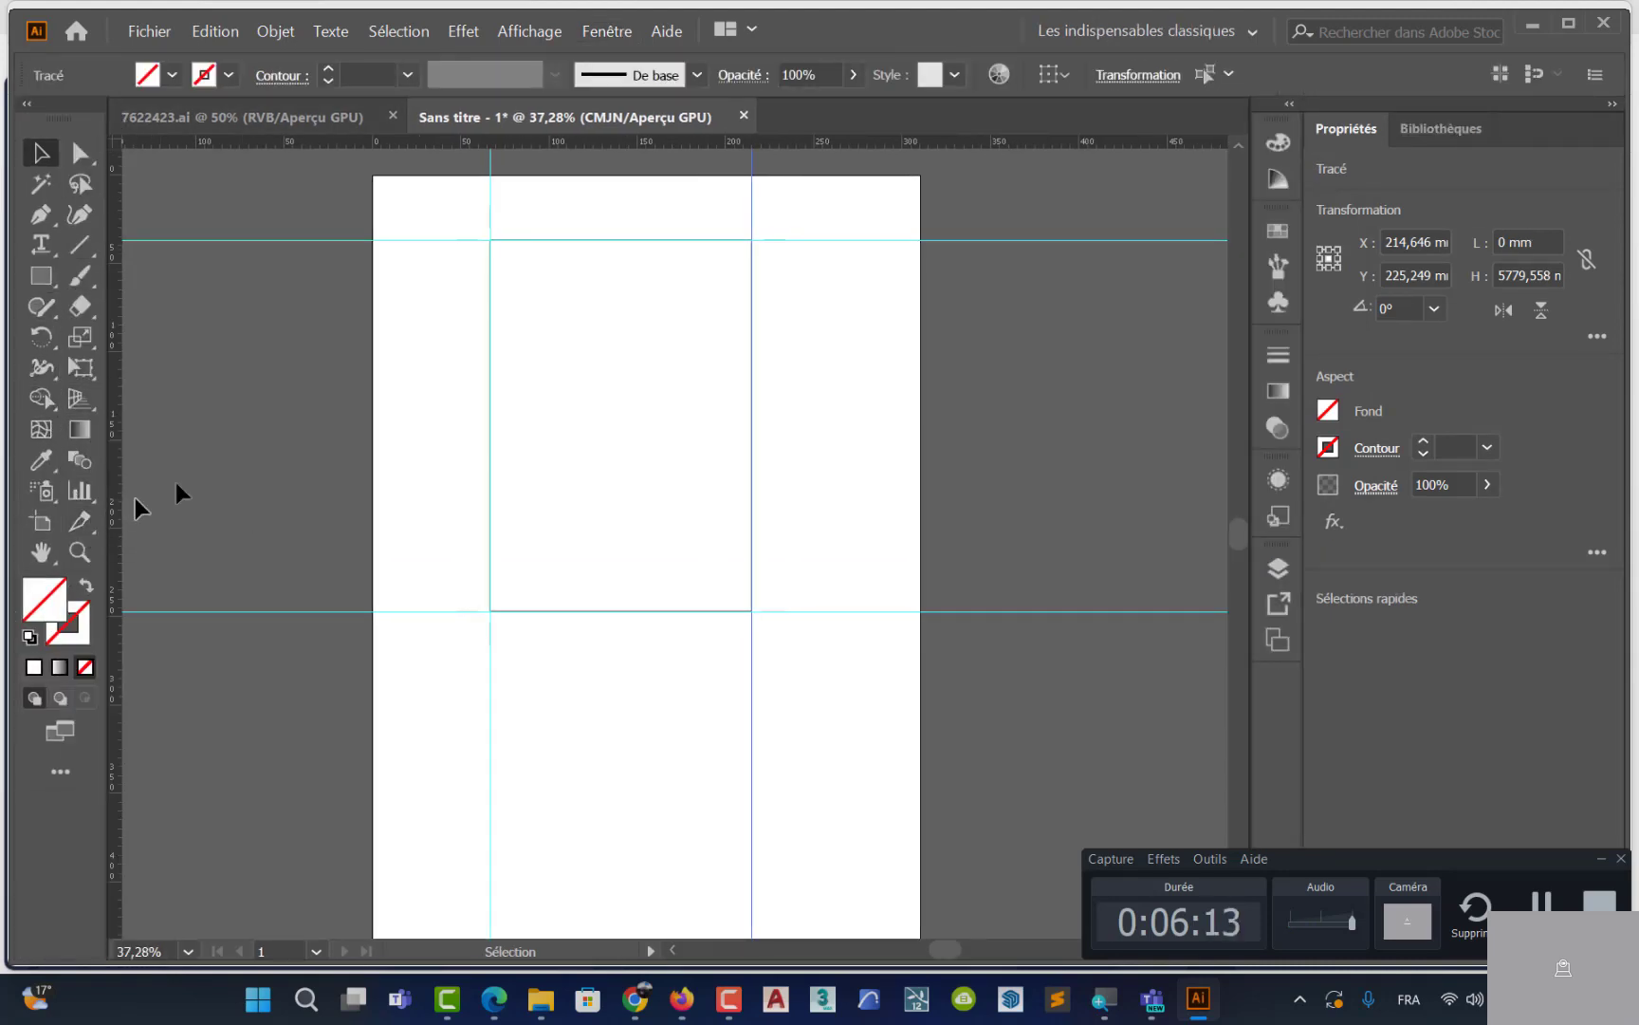
Select all the artwork in 7622423.ai and bring it into the untitled flyer document
click(304, 117)
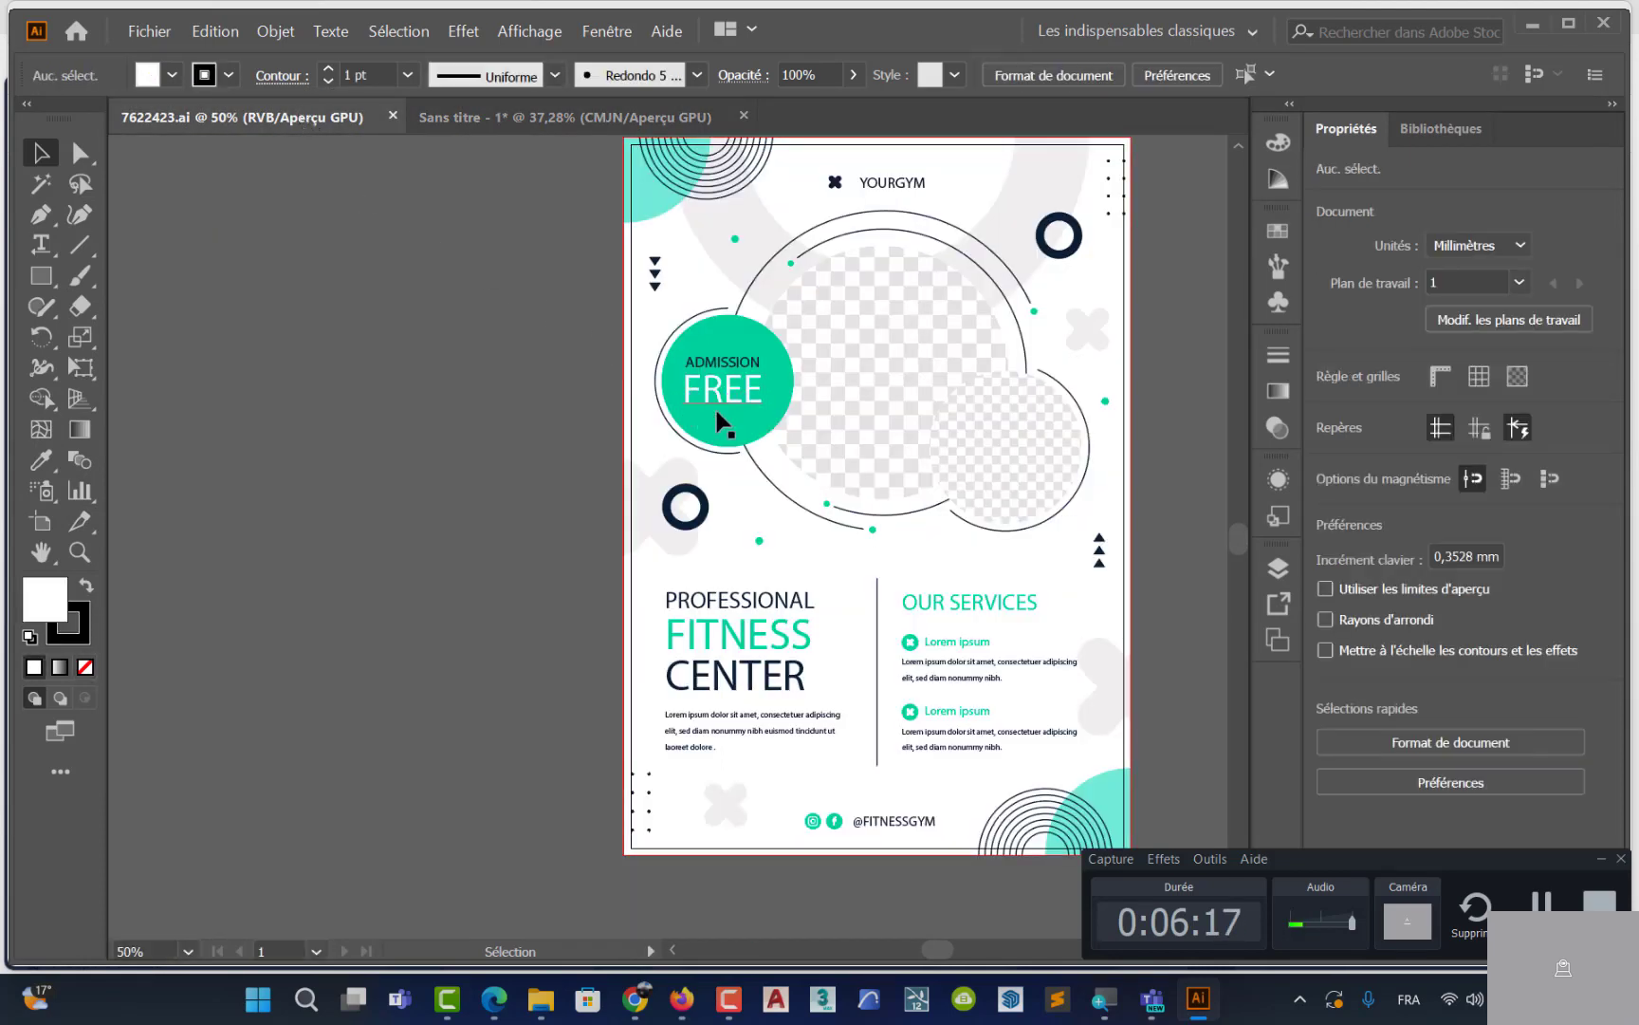
click(752, 391)
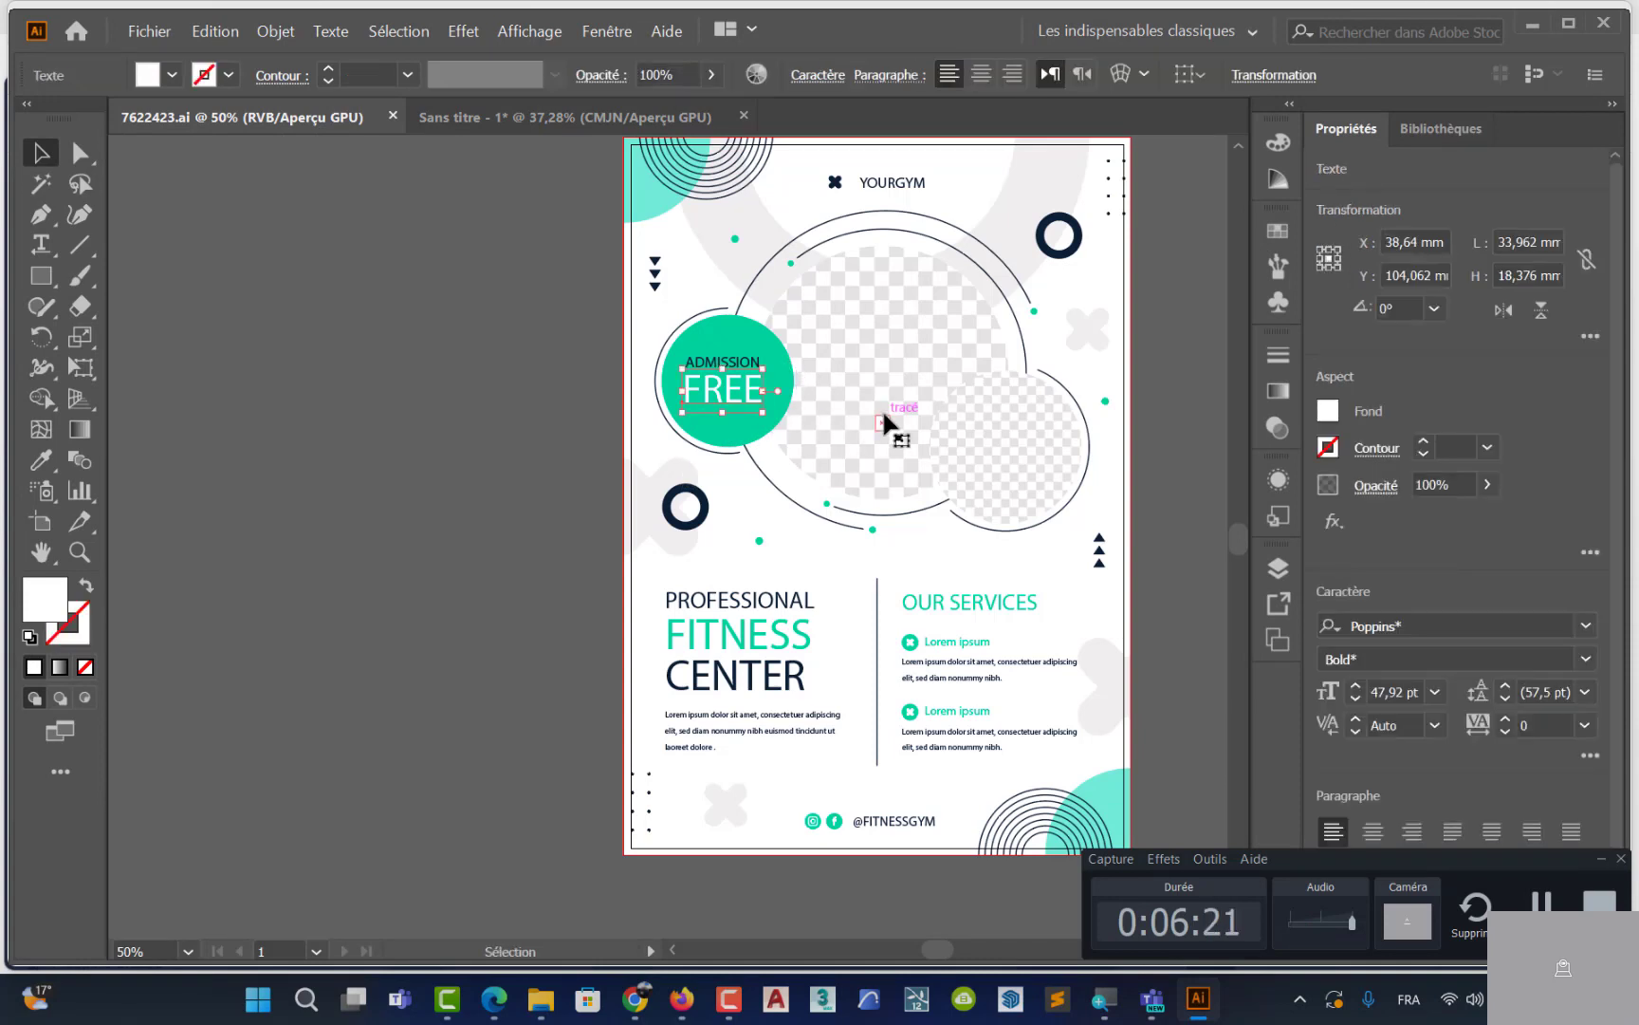
key(space)
drag(901, 422, 731, 492)
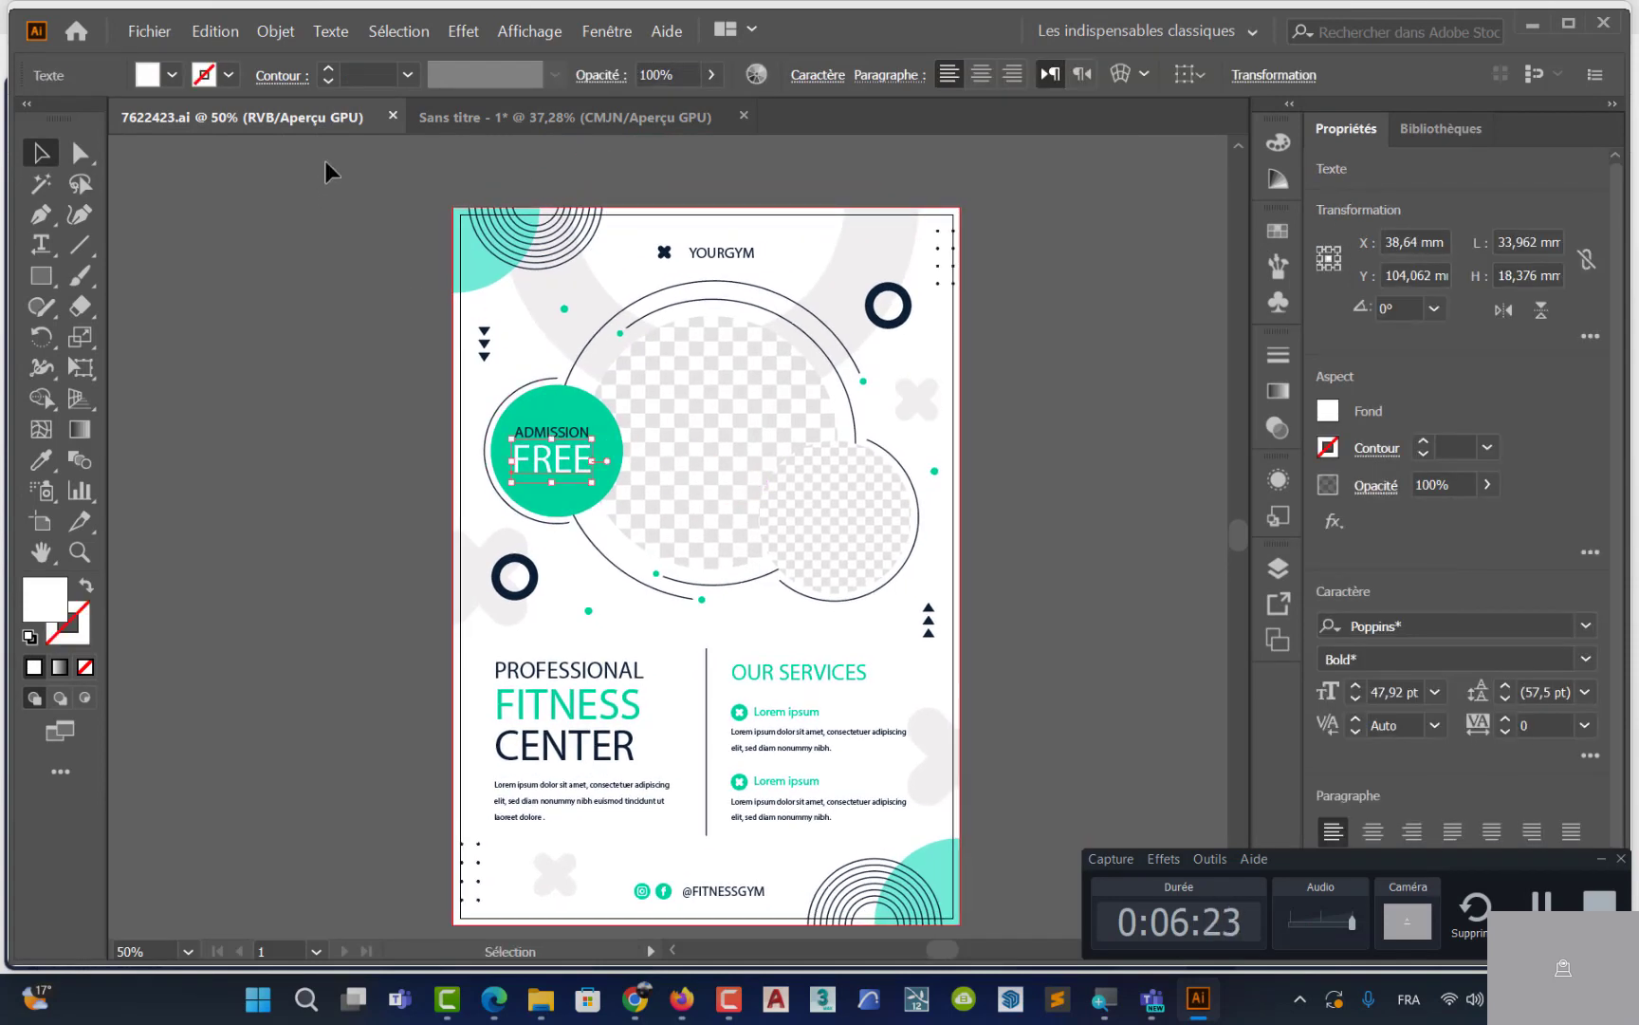
scroll(1020, 954, down, 1)
scroll(1006, 911, down, 1)
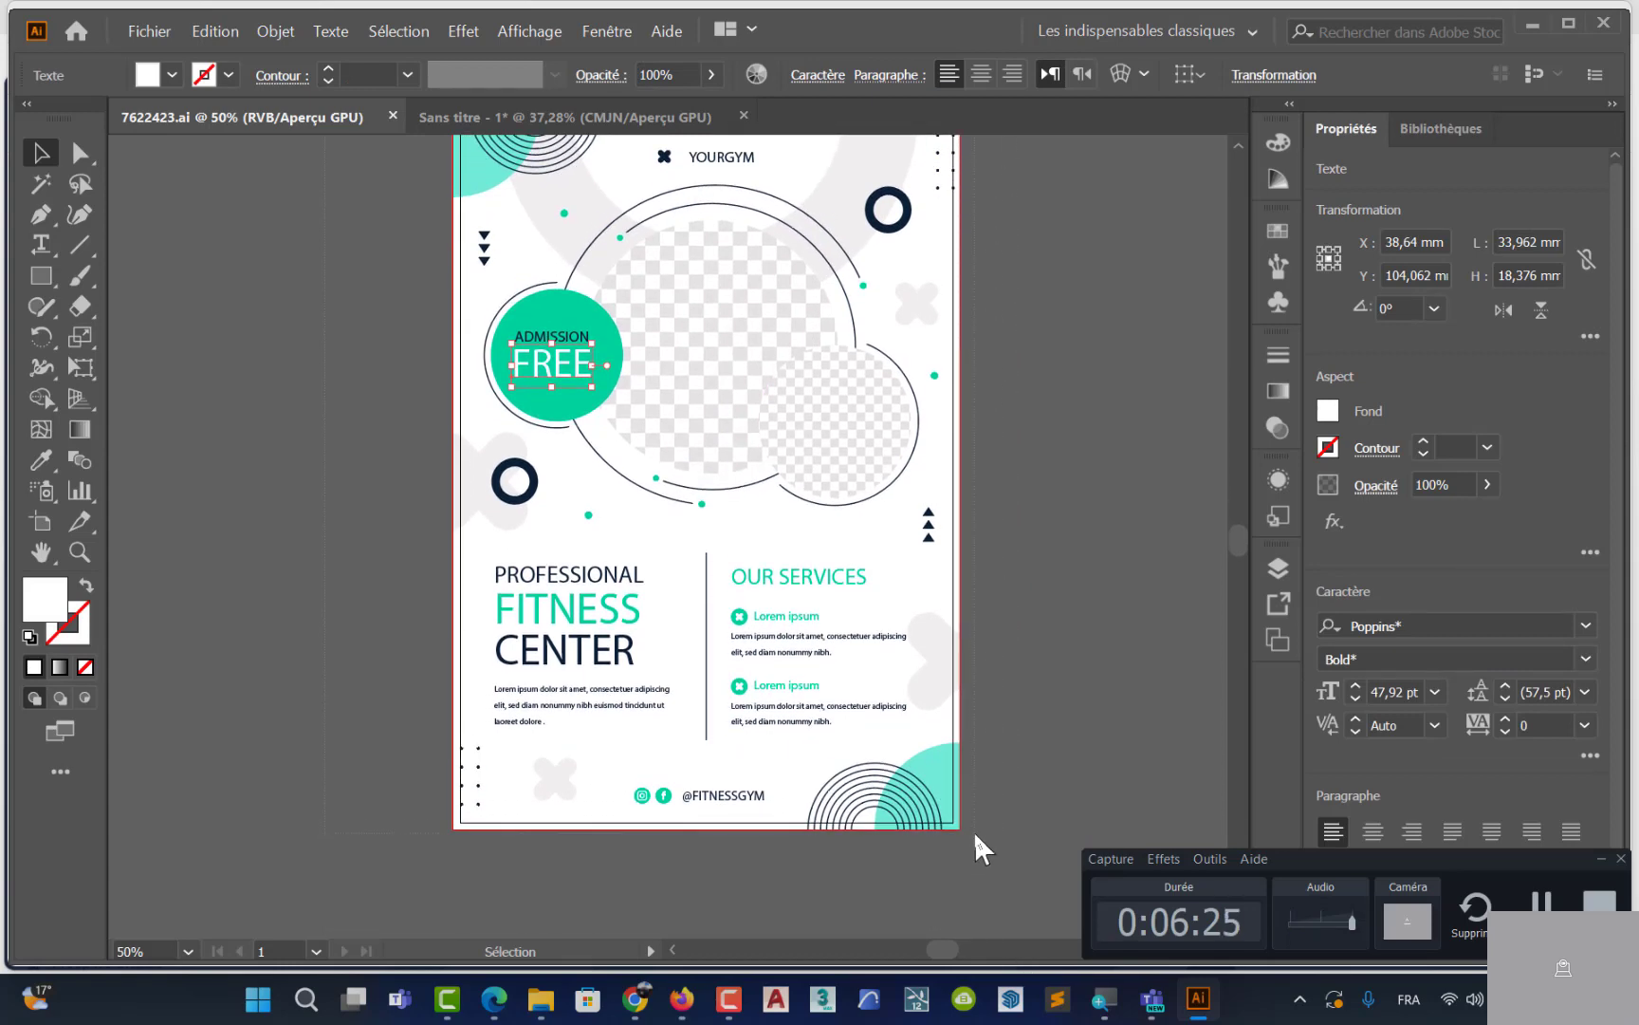
key(ctrl+a)
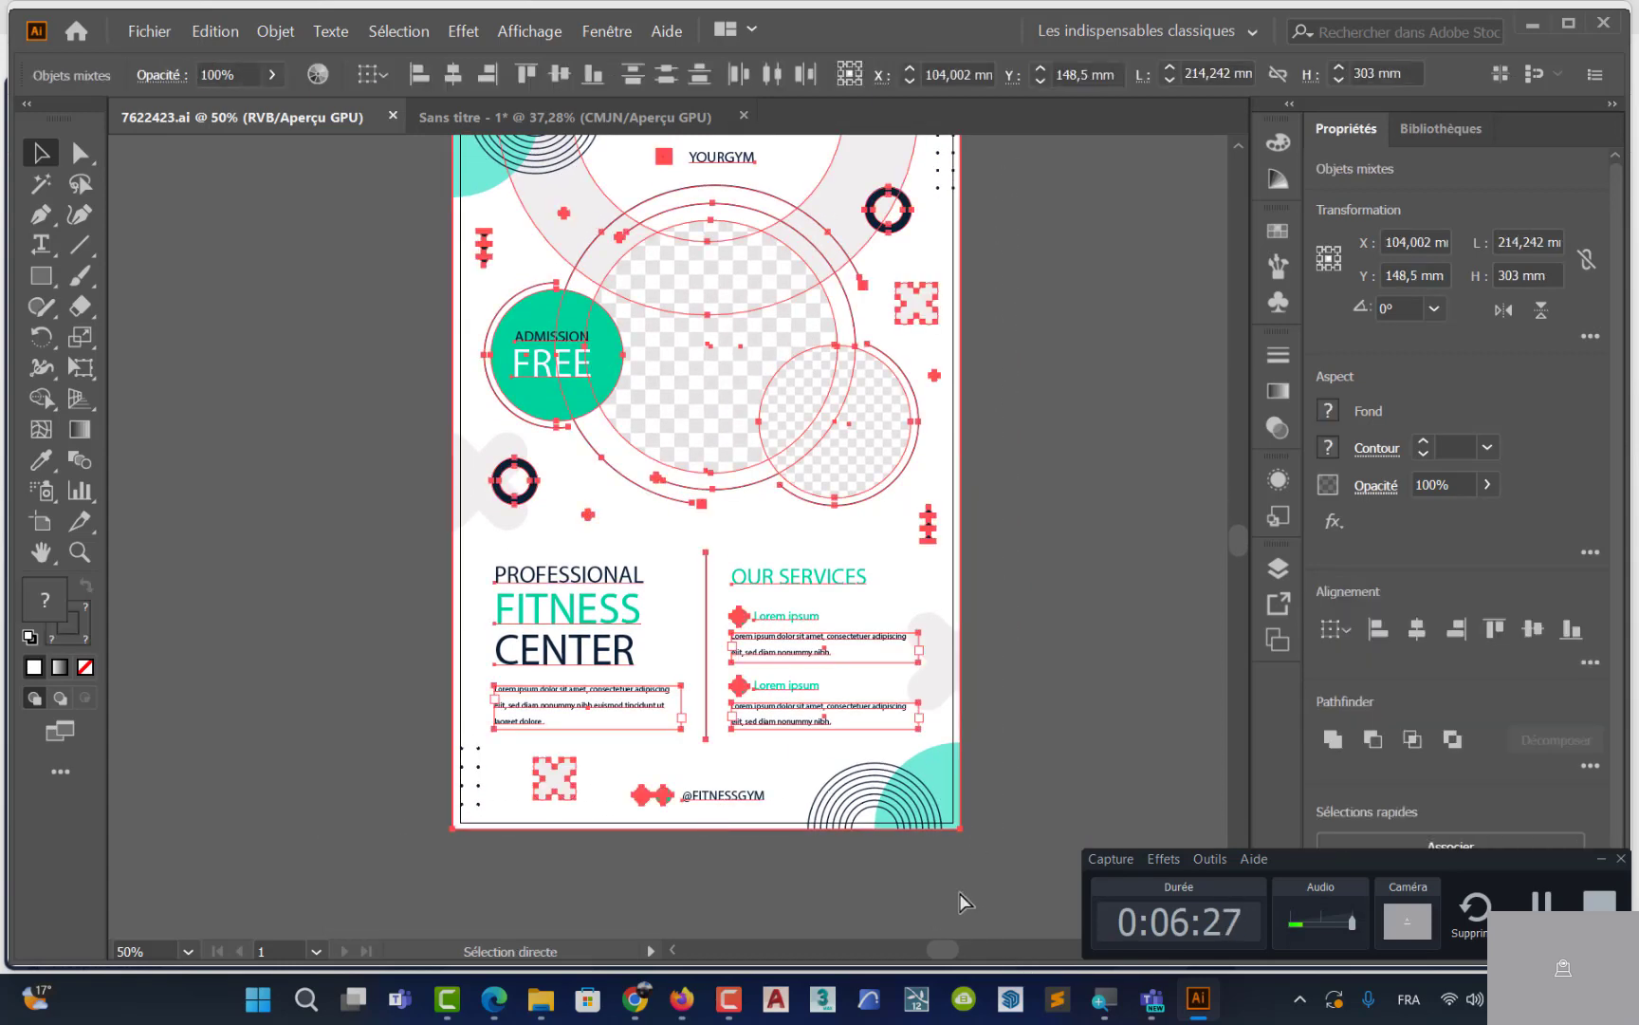
drag(552, 123, 684, 460)
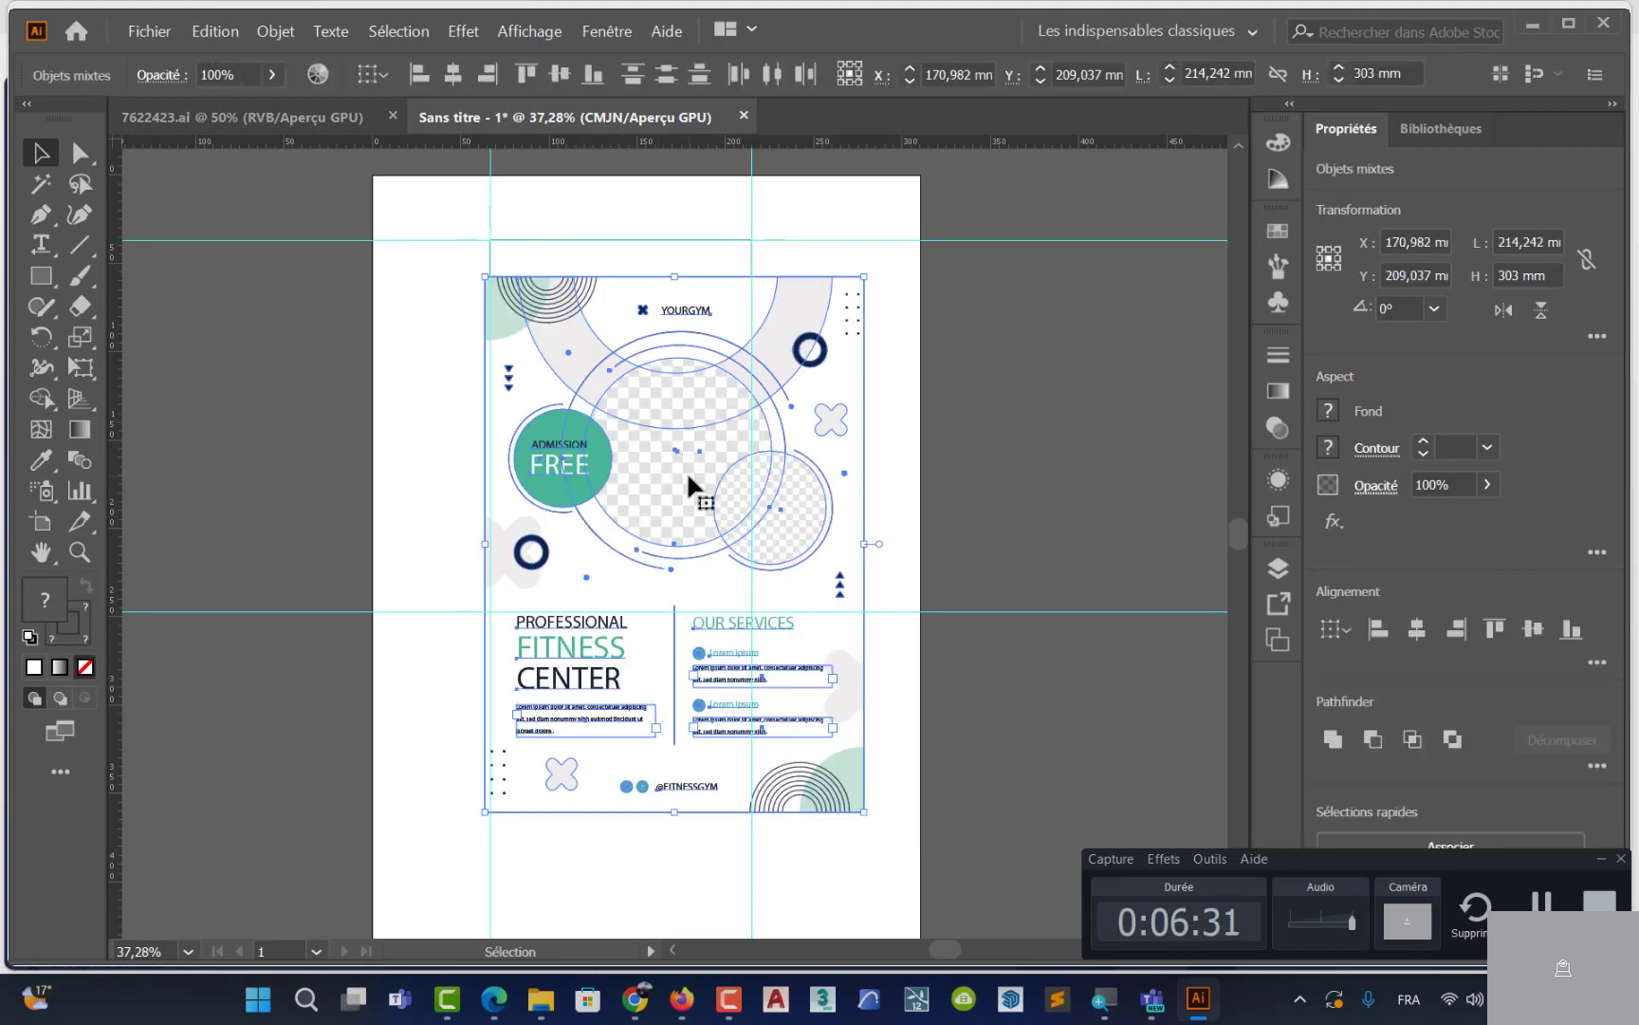
Group the imported flyer artwork and move it up so its top-left corner lies near the upper-left guide intersection
key(ctrl)
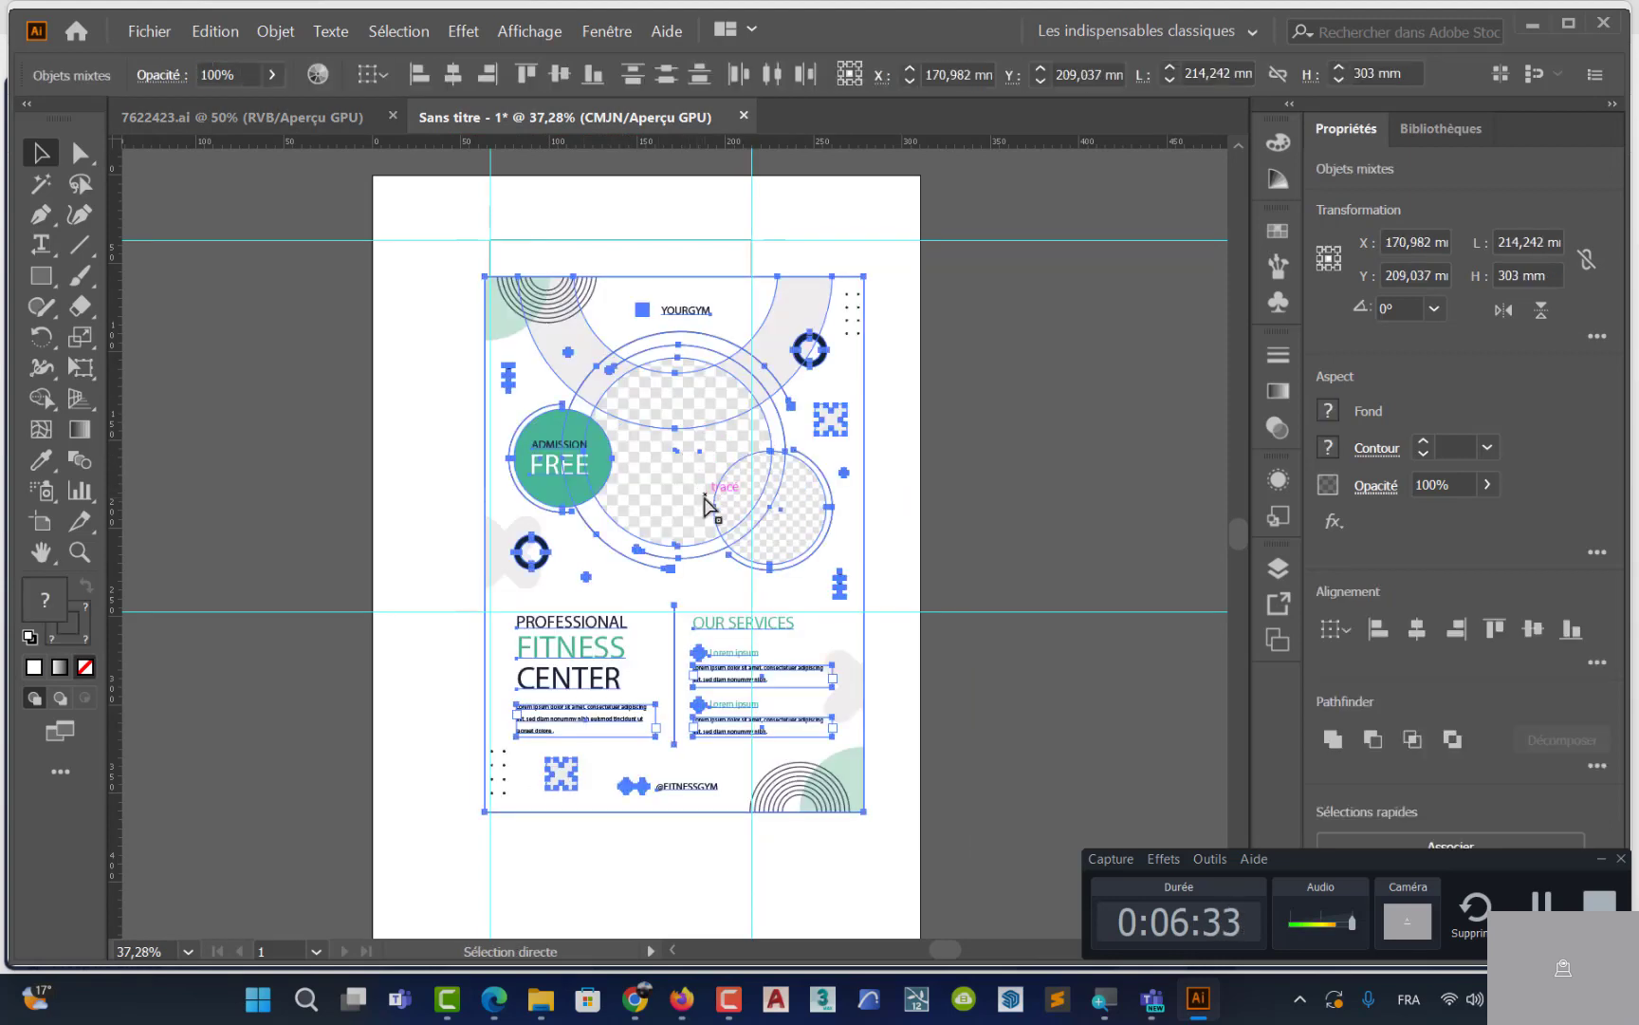
key(ctrl+g)
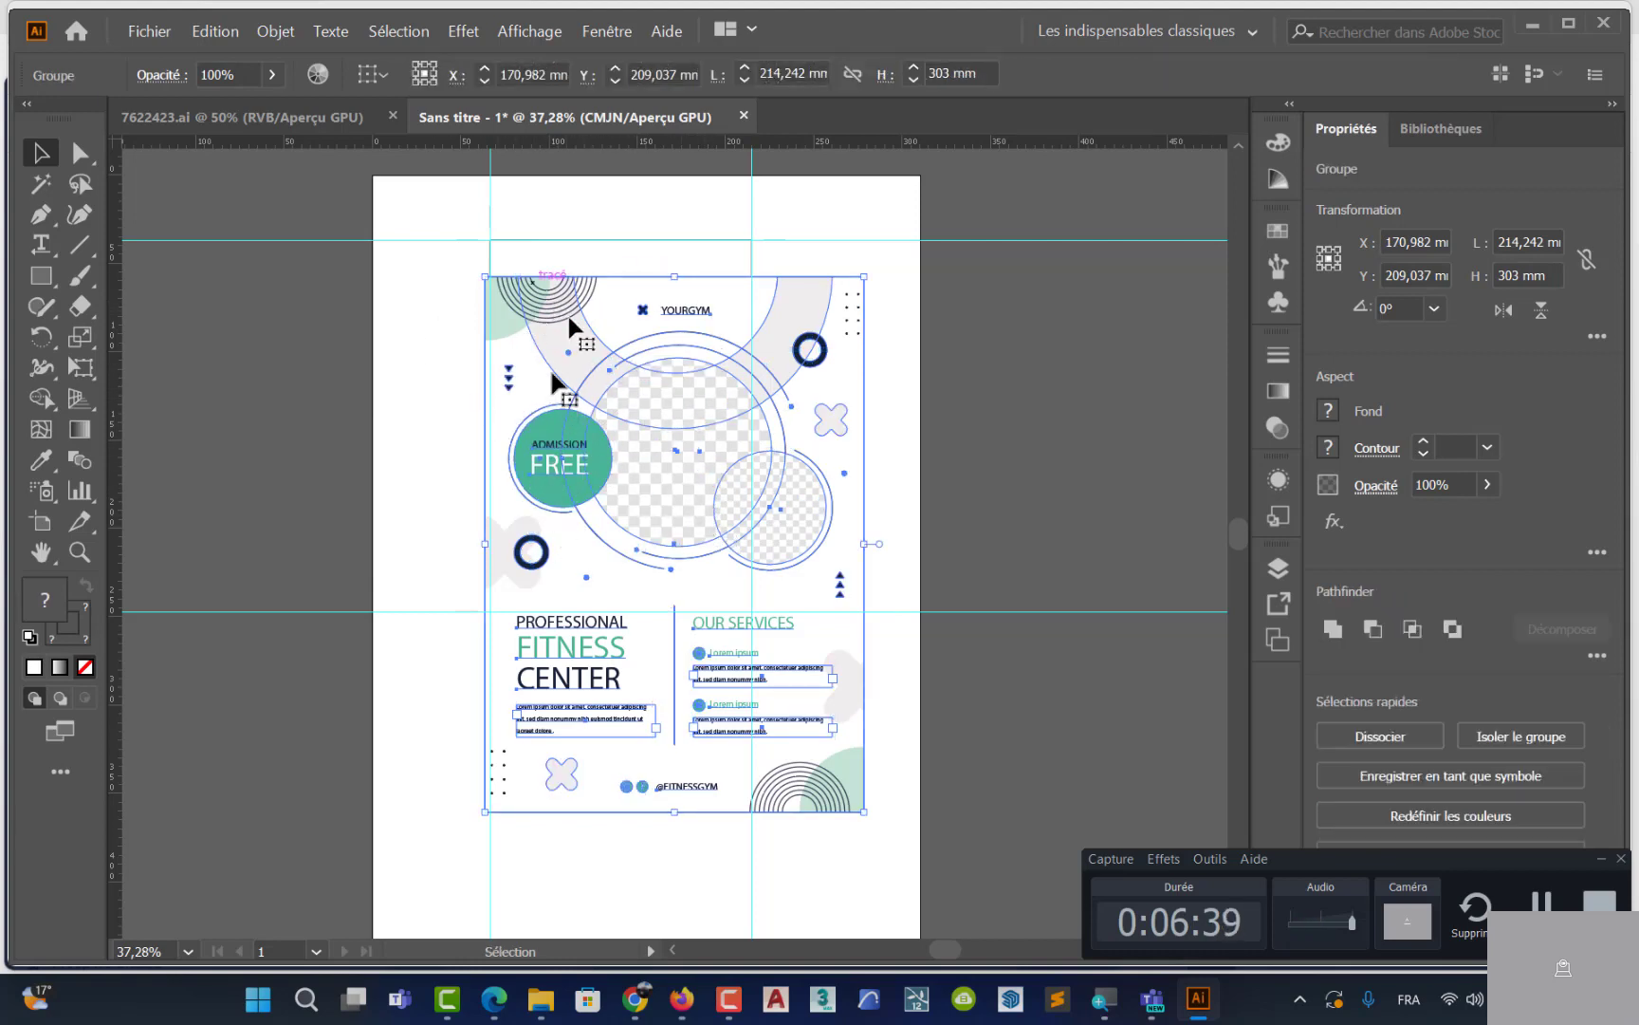
click(1032, 465)
drag(506, 491, 503, 419)
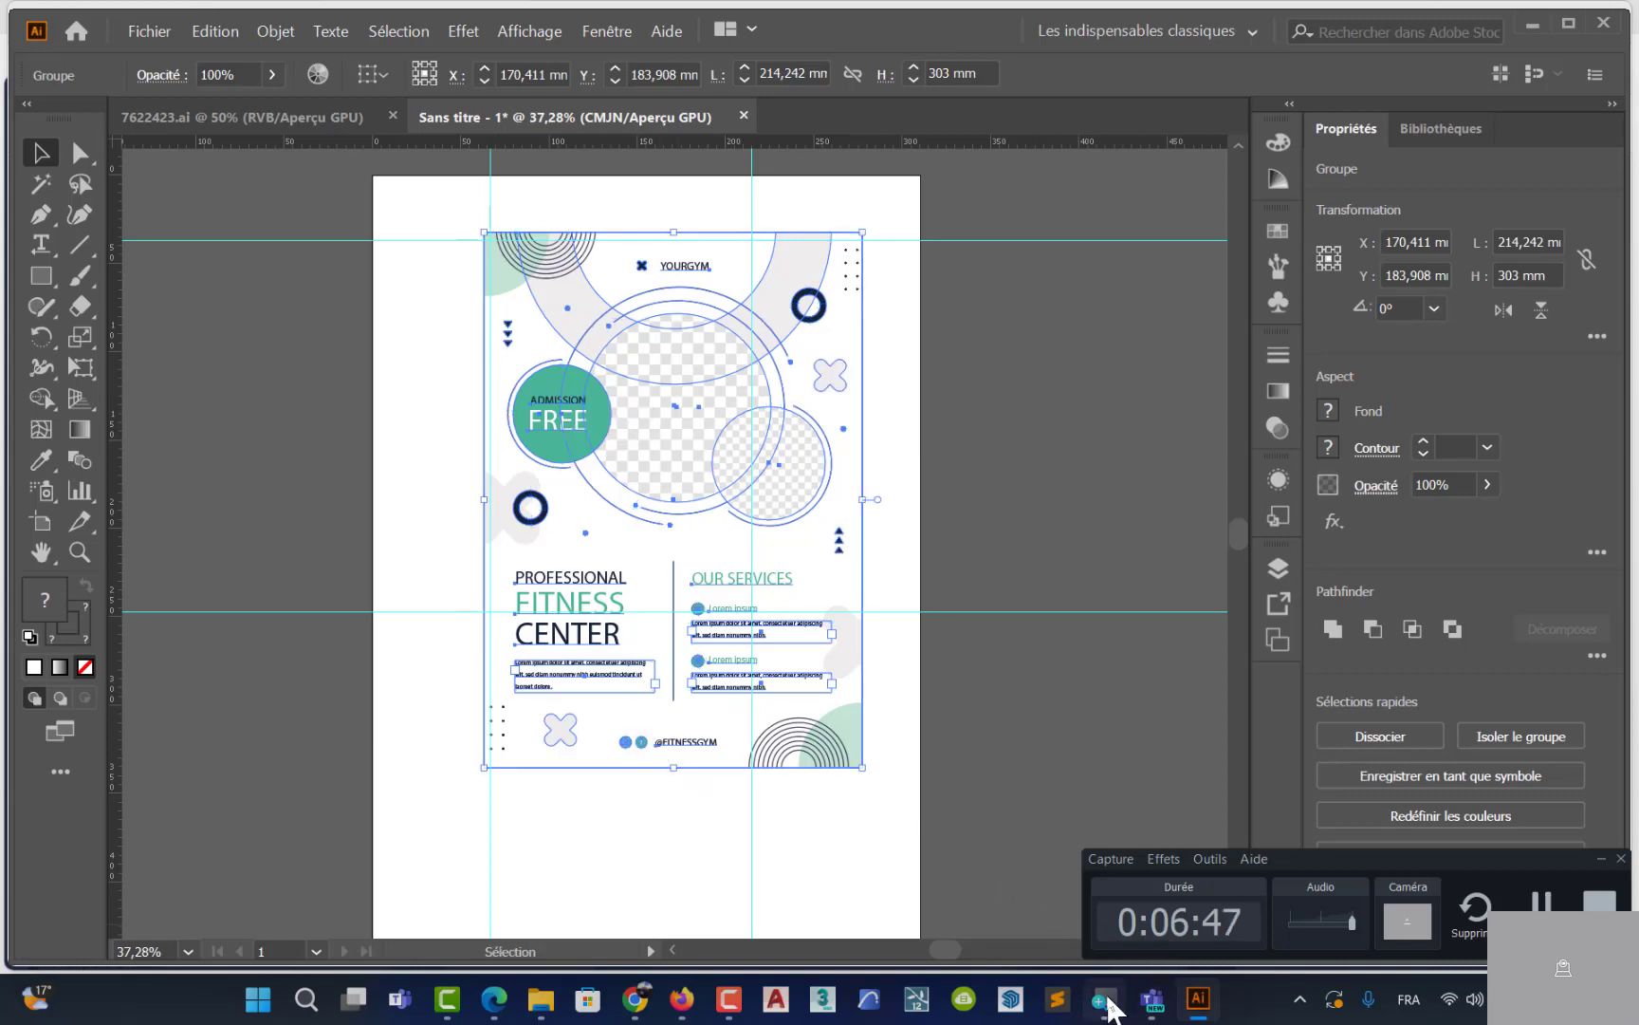
click(1104, 997)
click(614, 305)
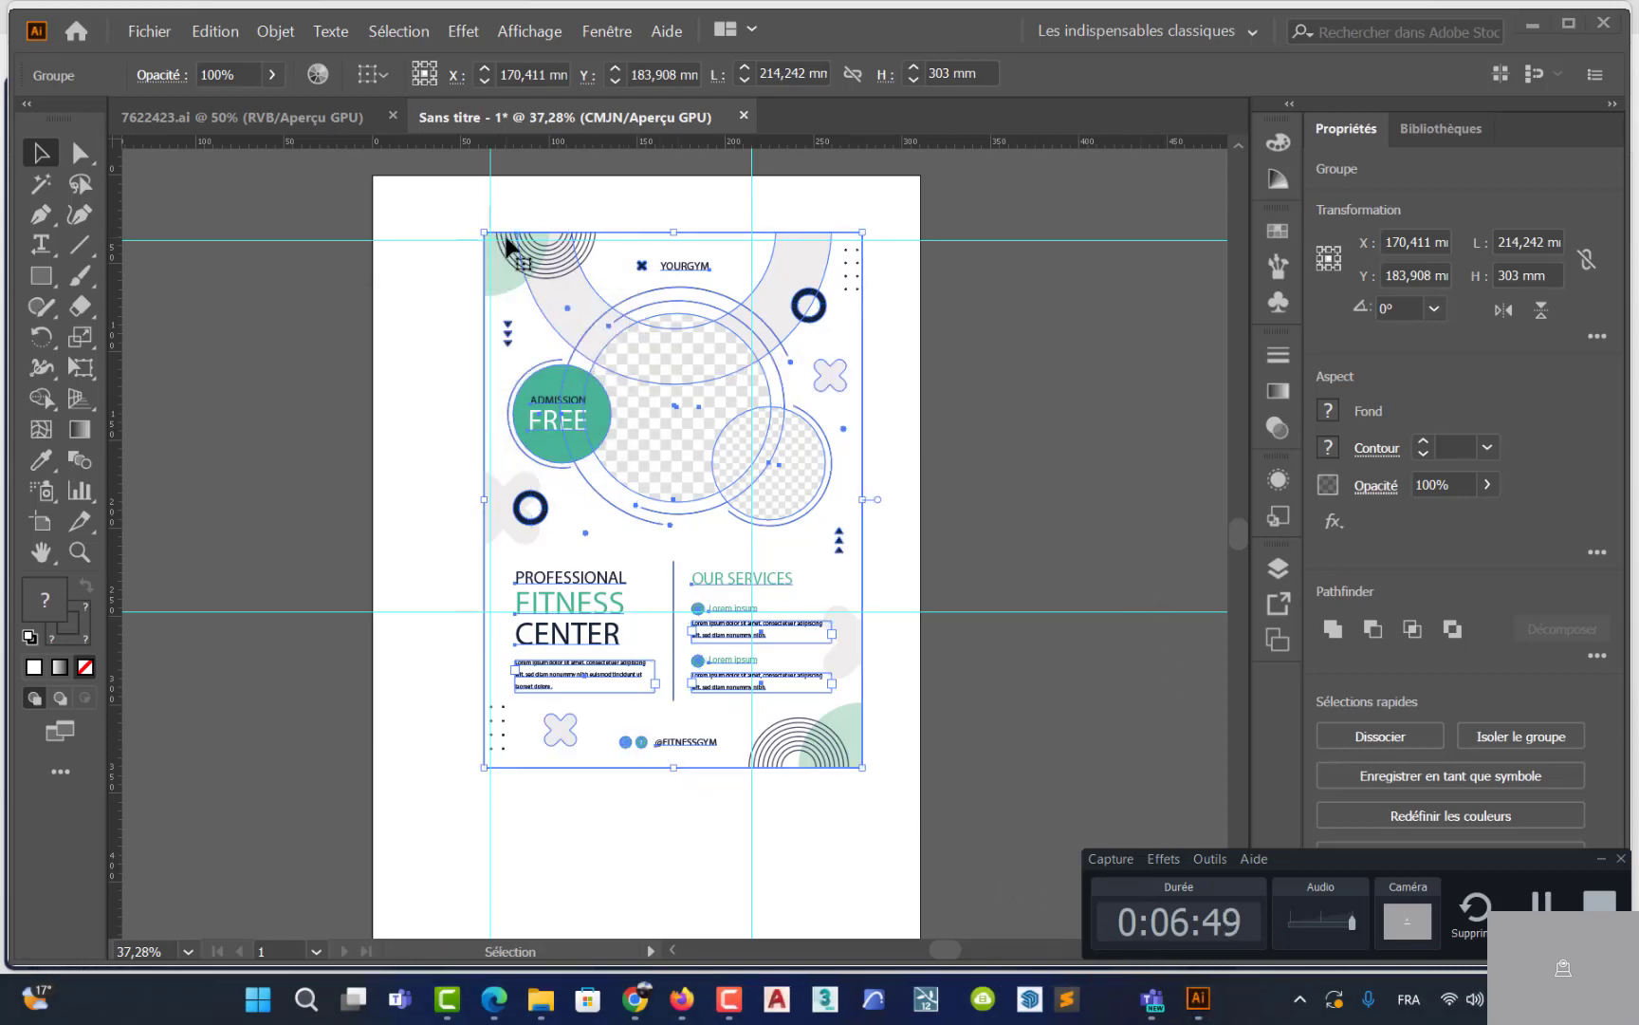
Fine-tune the flyer group's position to about X 172.1 mm, Y 185.8 mm, with its top-left corner slightly outside the guides
key(ctrl+alt)
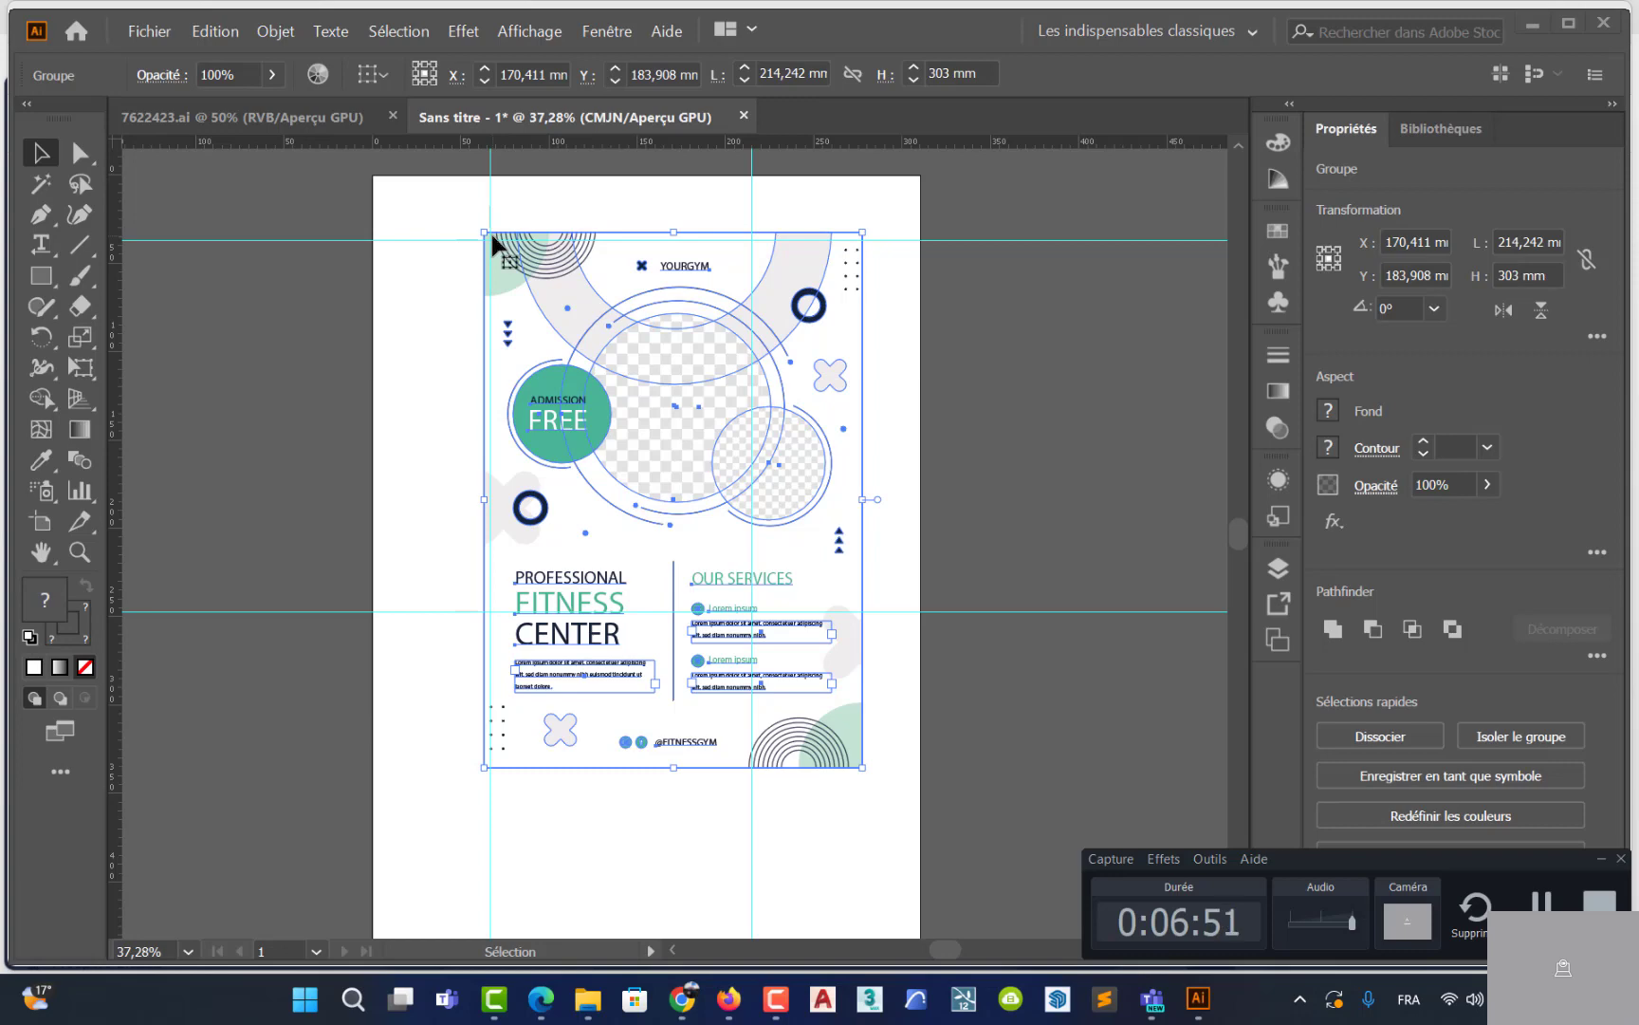
key(space)
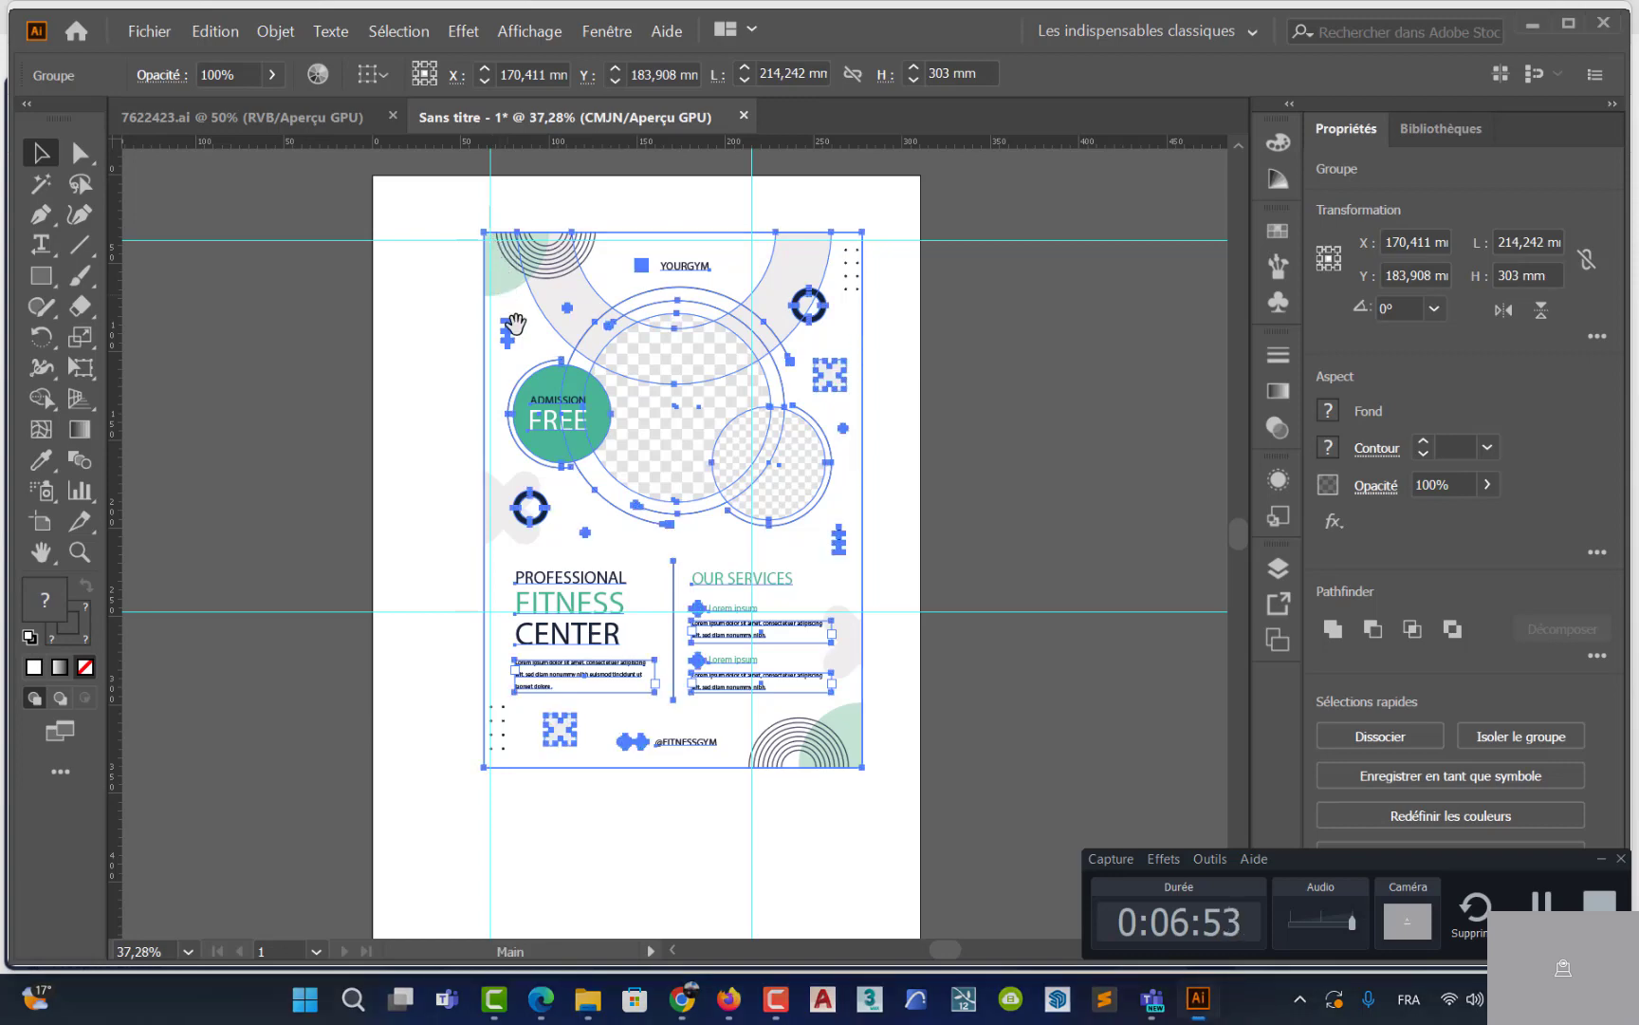
drag(479, 242, 535, 346)
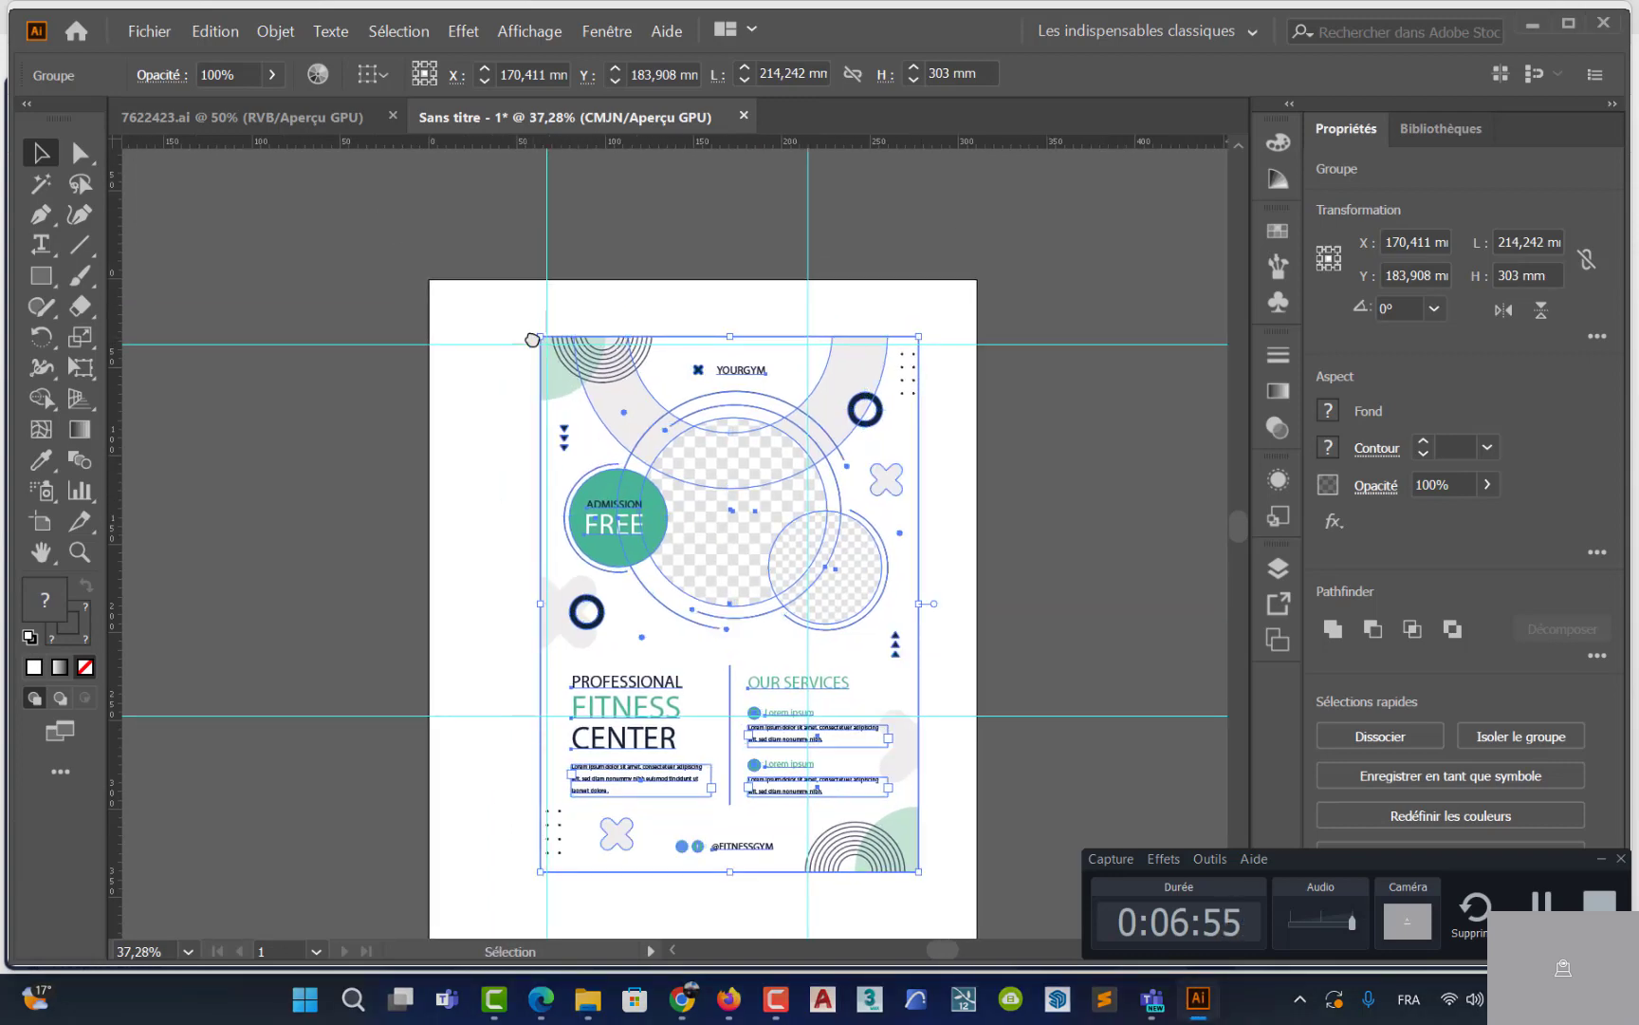
scroll(536, 349, up, 7)
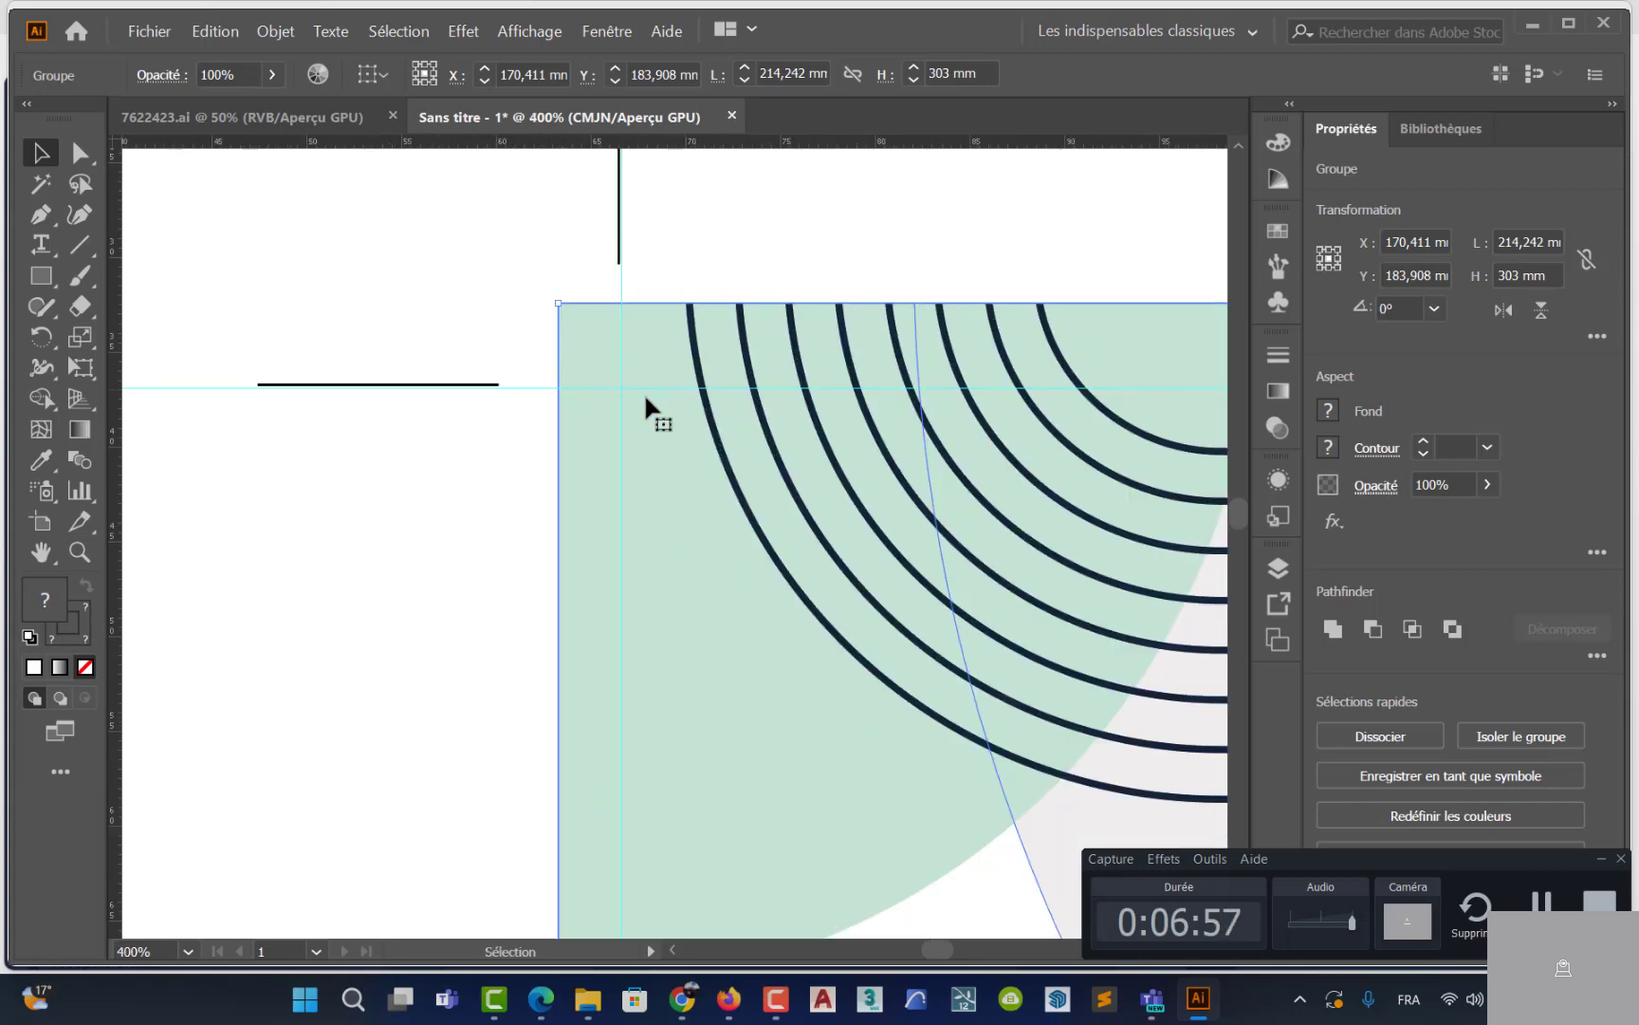
key(space)
drag(605, 448, 588, 472)
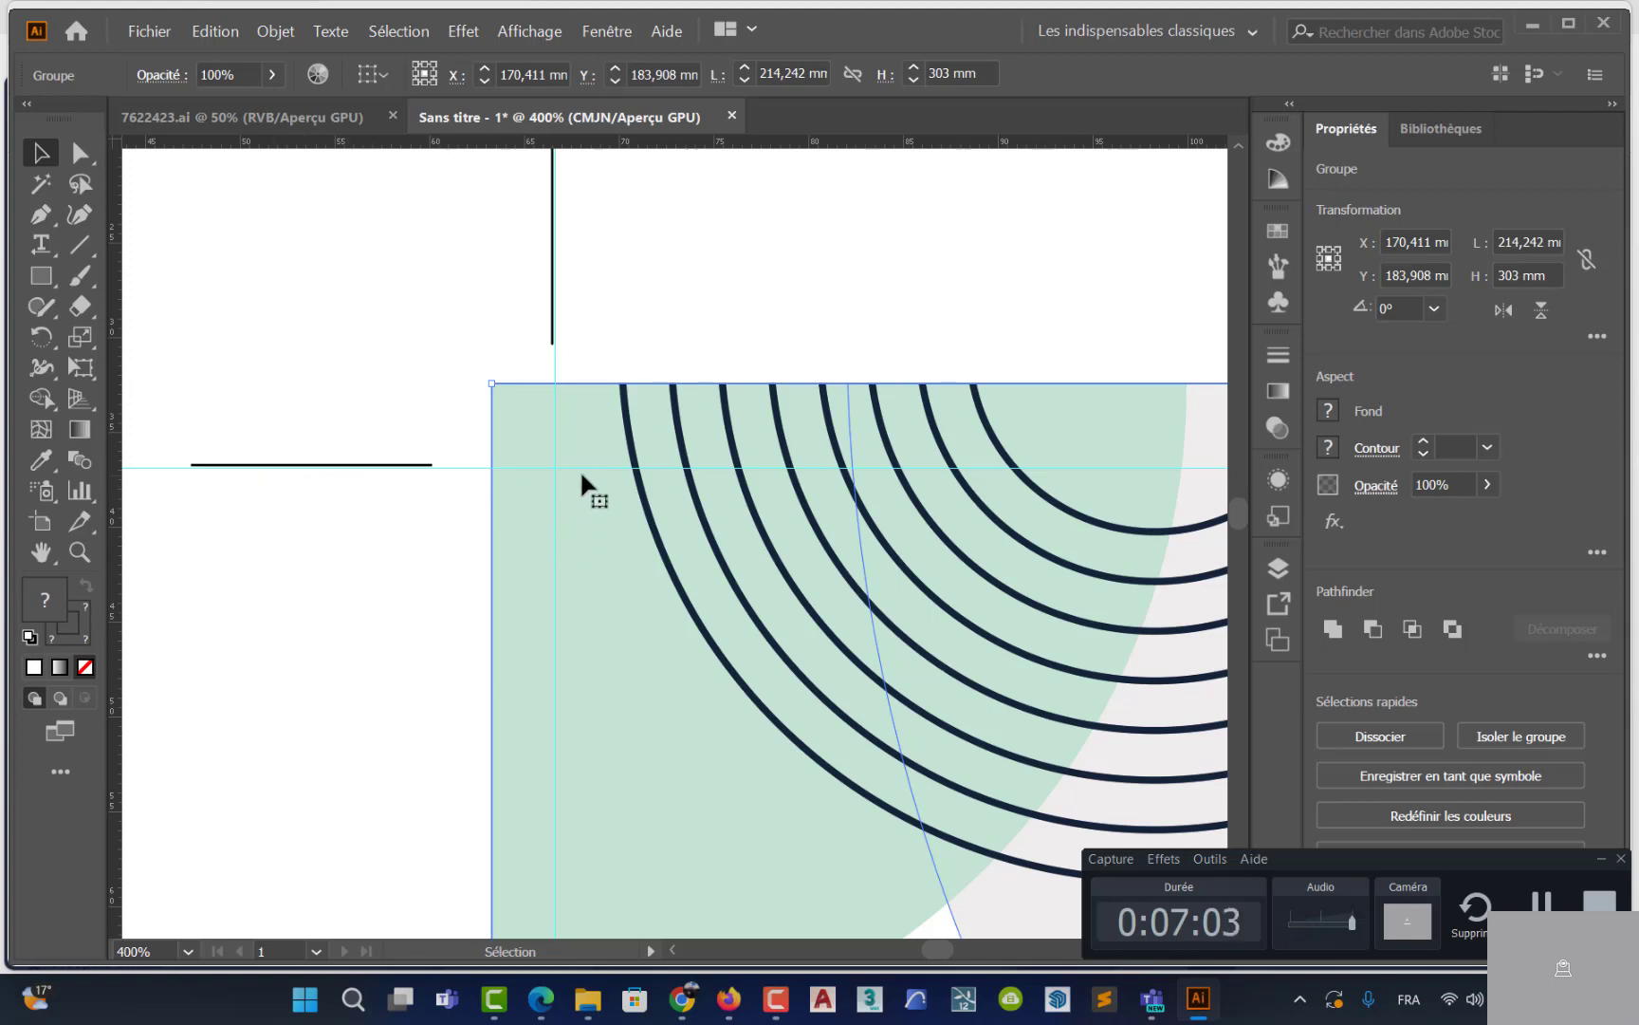
mouse_move(591, 448)
mouse_down()
mouse_move(615, 457)
mouse_move(605, 479)
mouse_up()
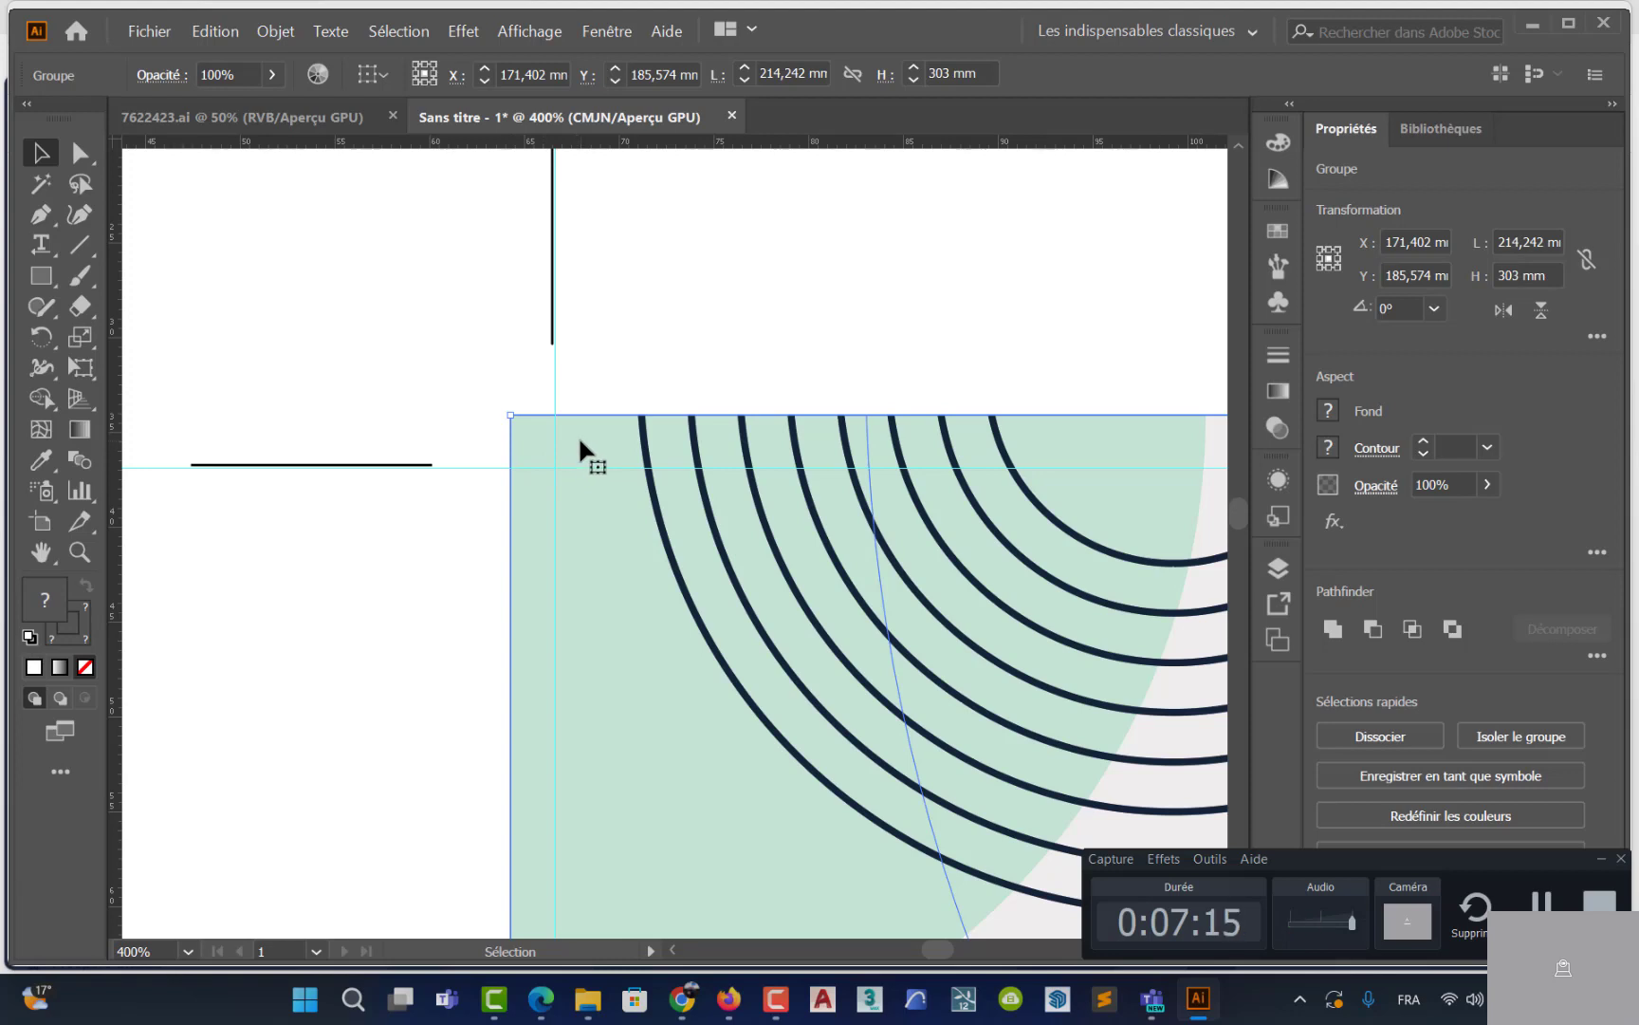
drag(580, 446, 603, 520)
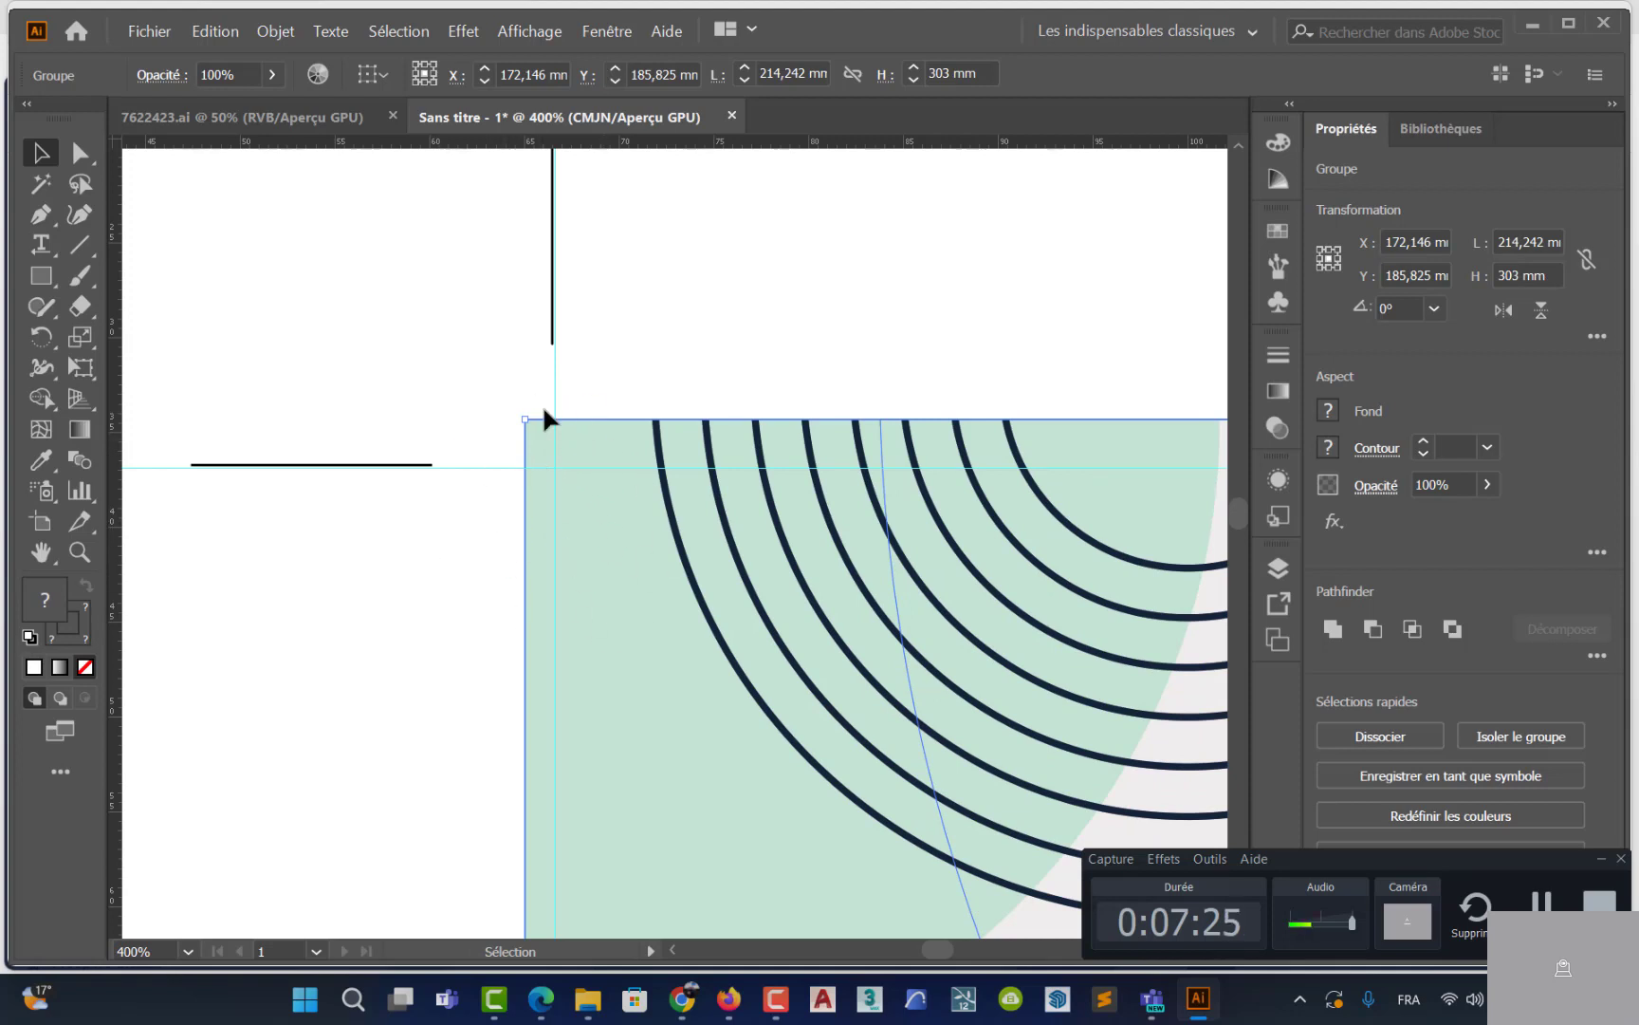
Scale the flyer group down proportionally from its bottom-right corner to about 138 mm wide and 195 mm high
key(space)
drag(784, 580, 541, 333)
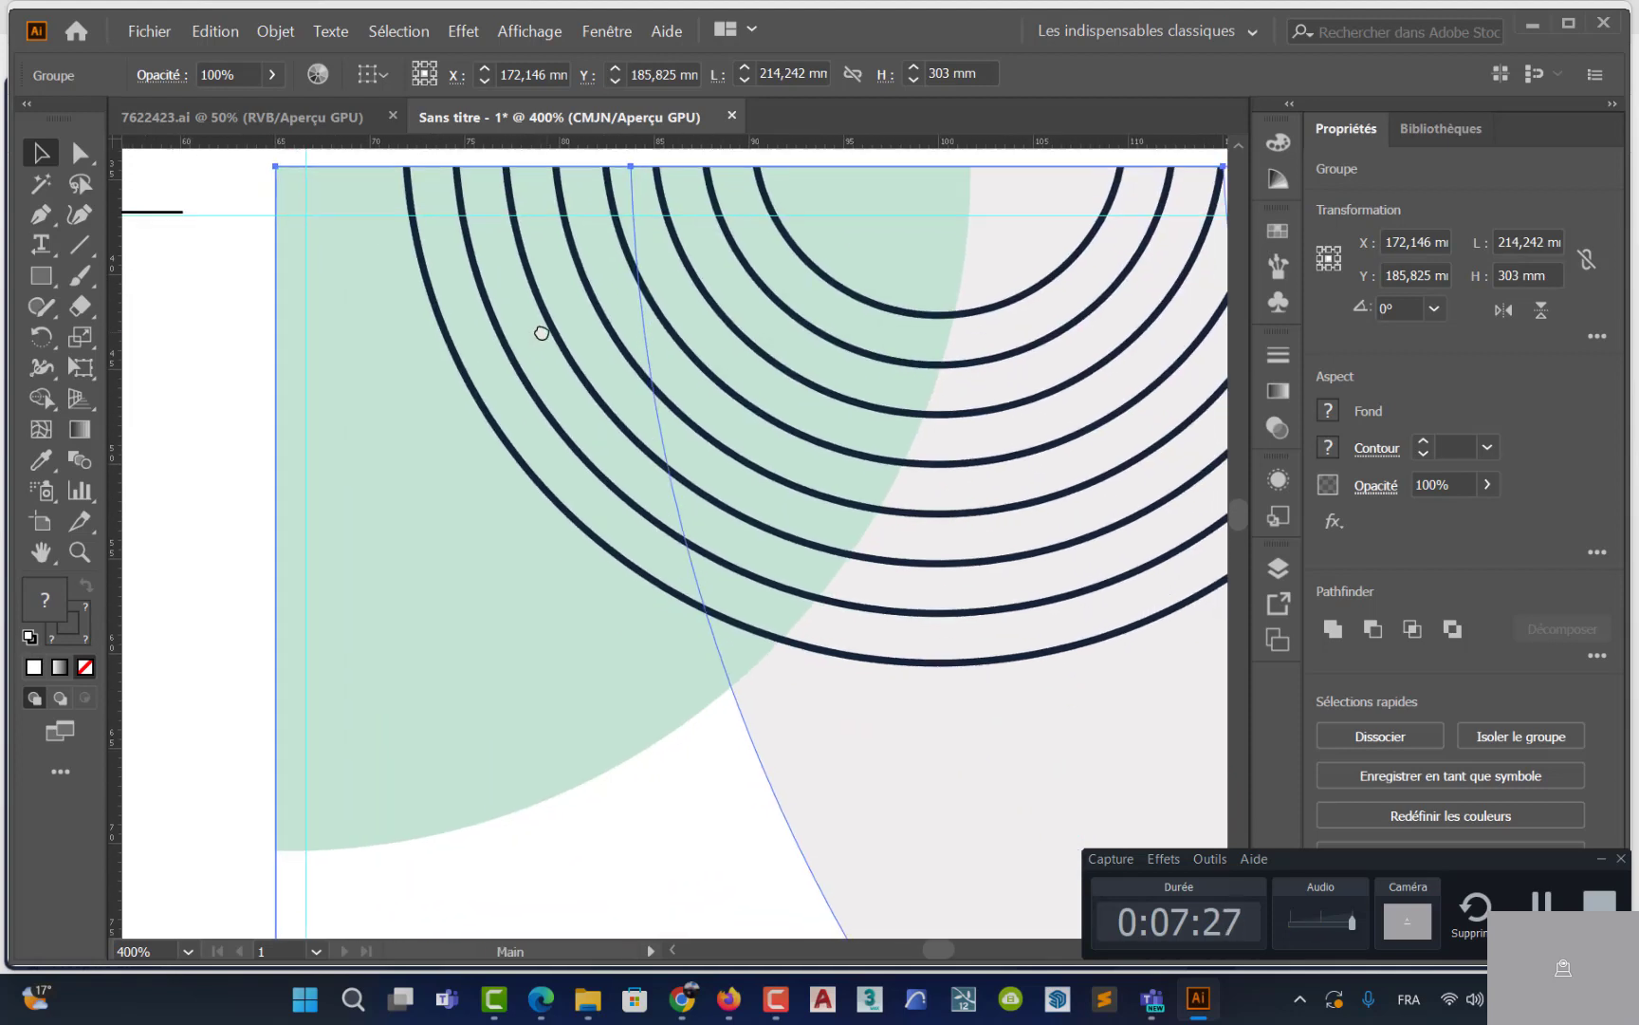
scroll(536, 384, down, 7)
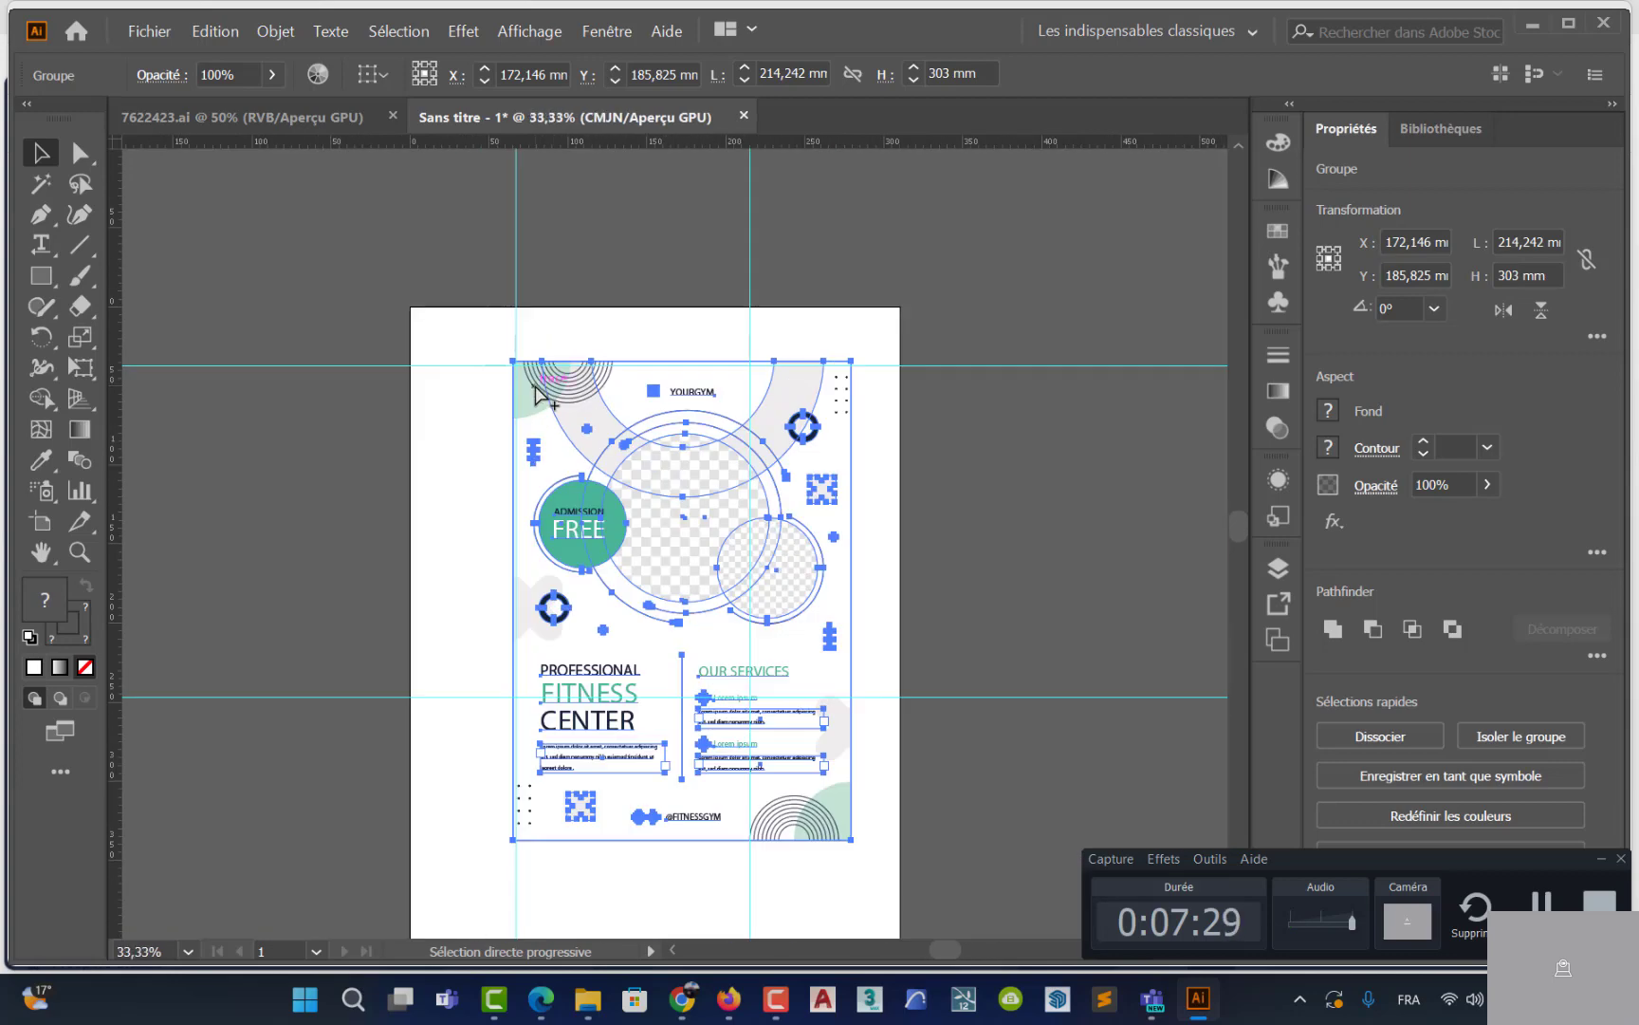
scroll(539, 394, down, 1)
scroll(658, 585, up, 4)
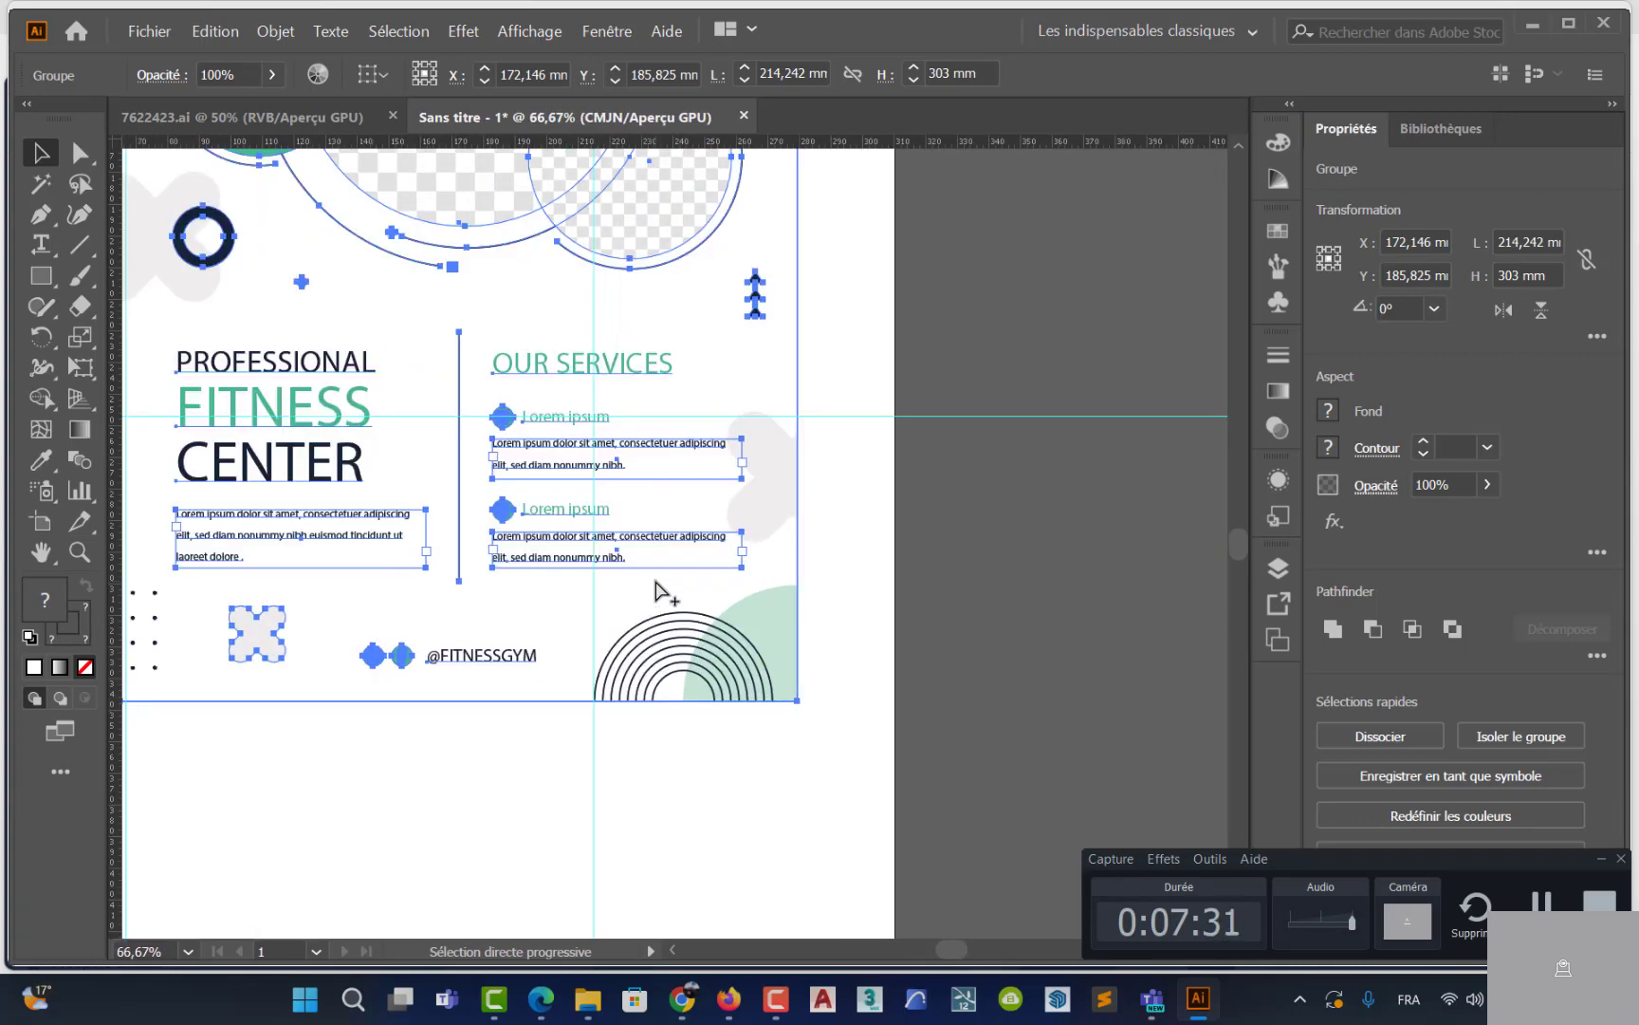
key(v)
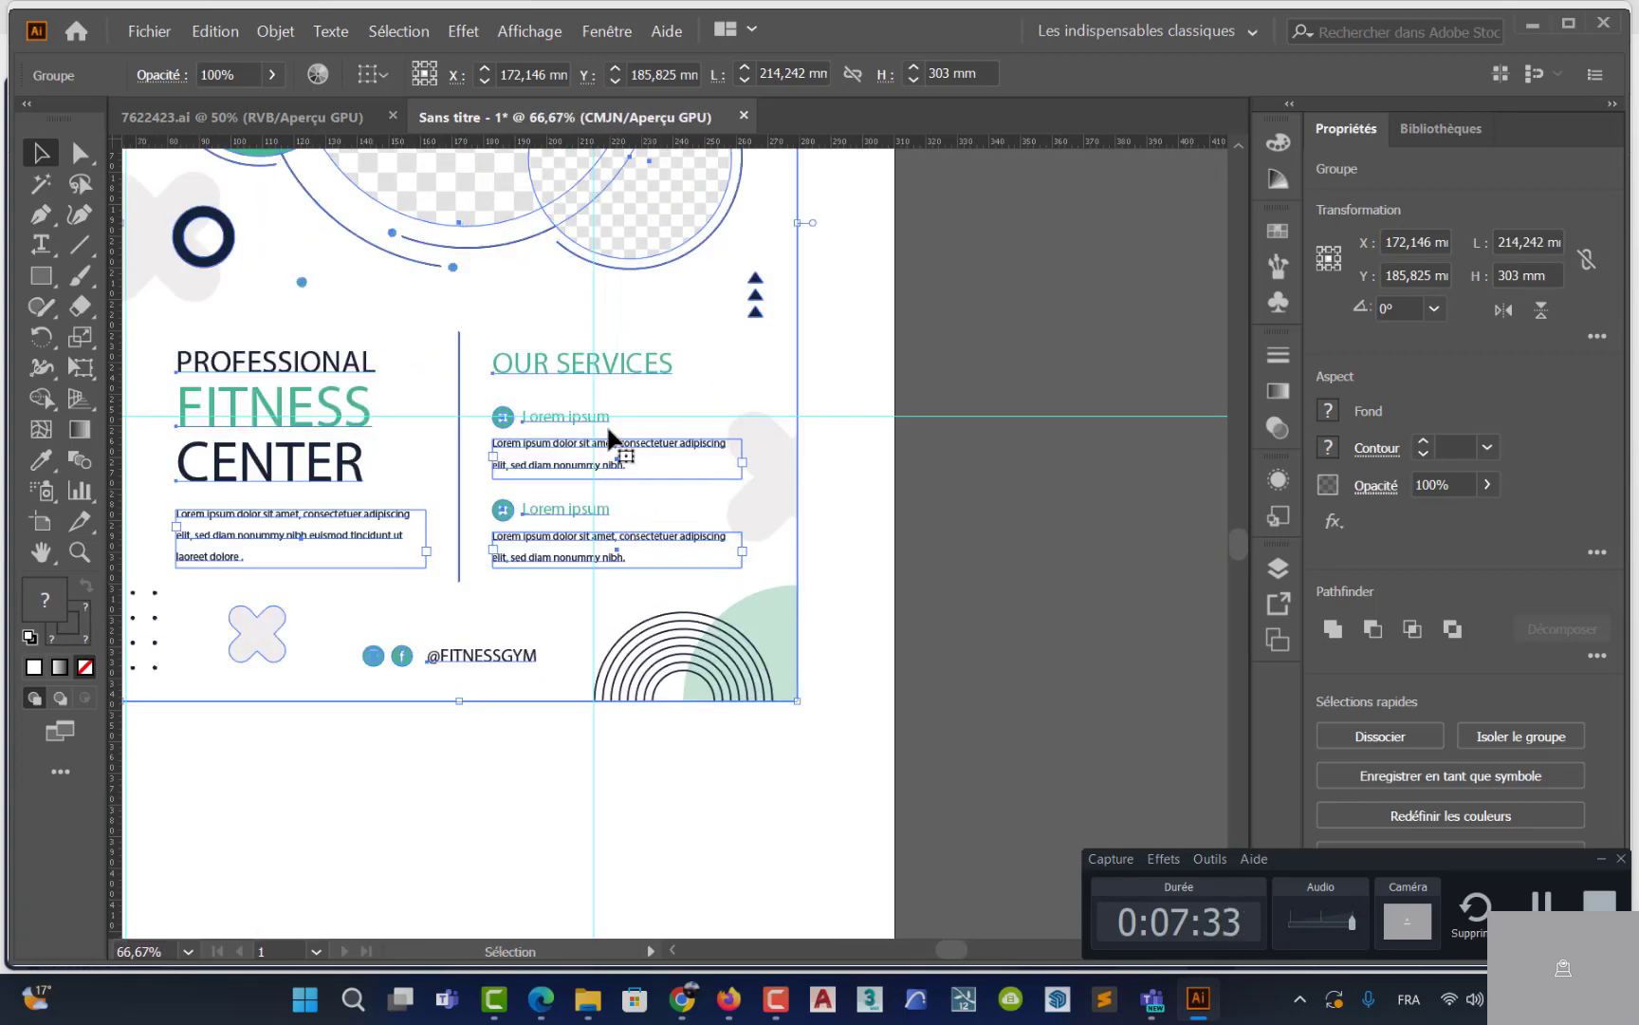
scroll(611, 439, down, 3)
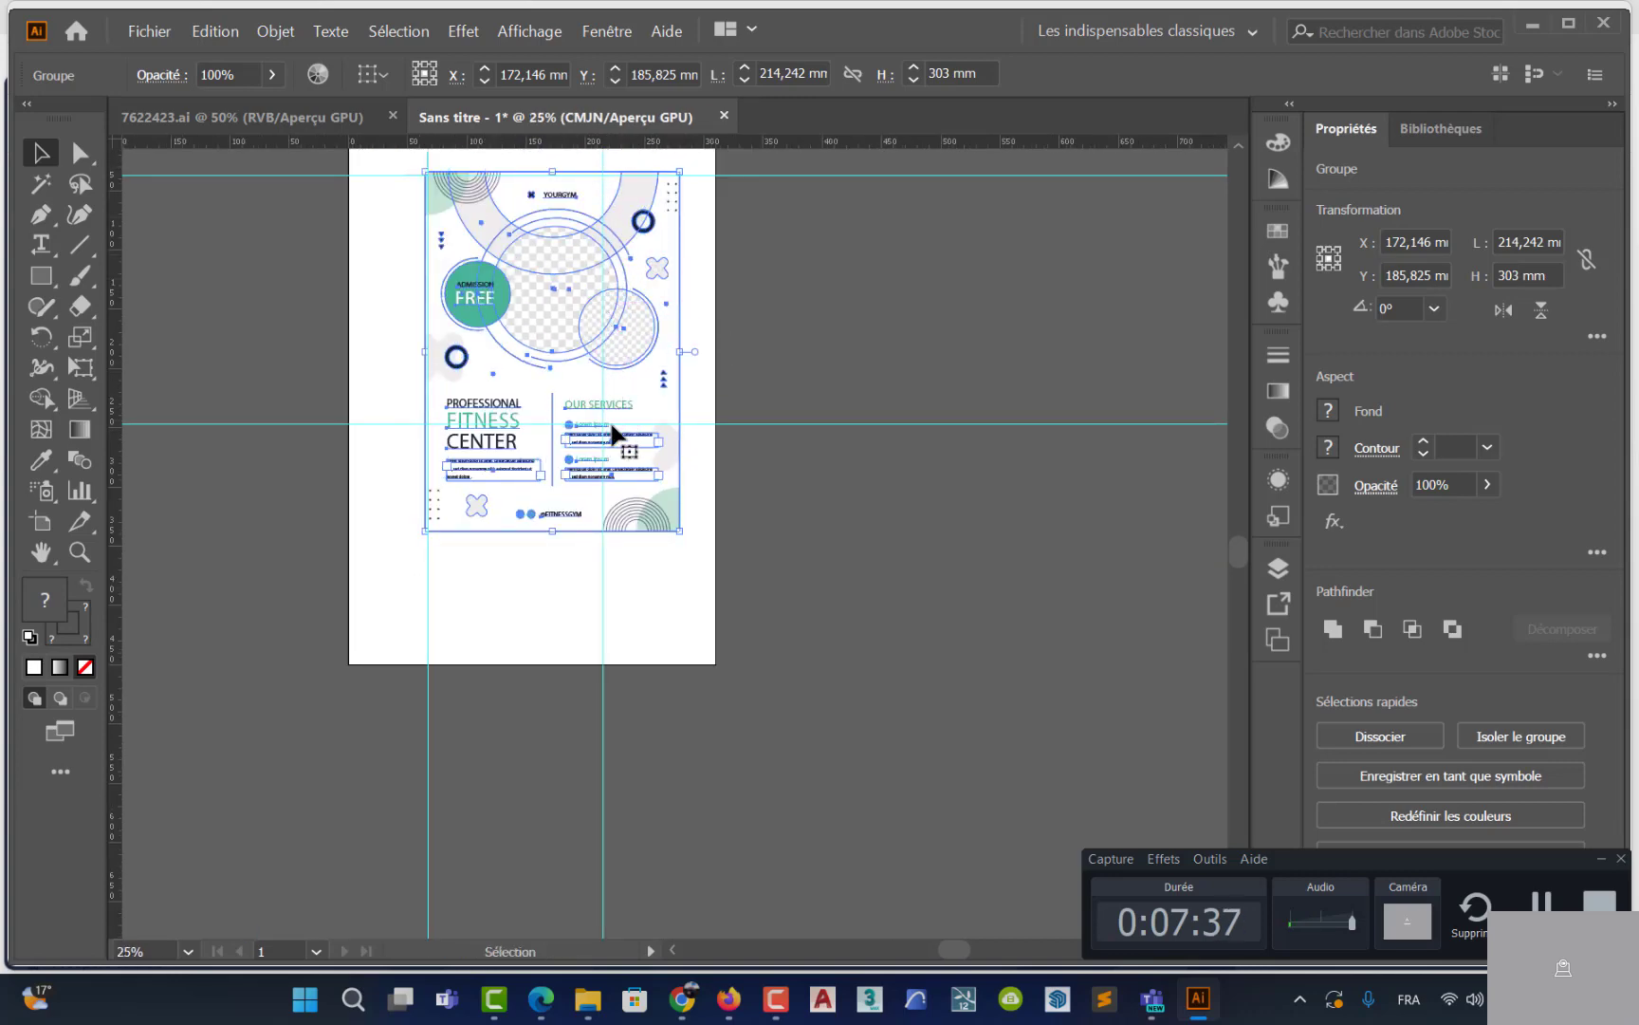
scroll(608, 436, up, 6)
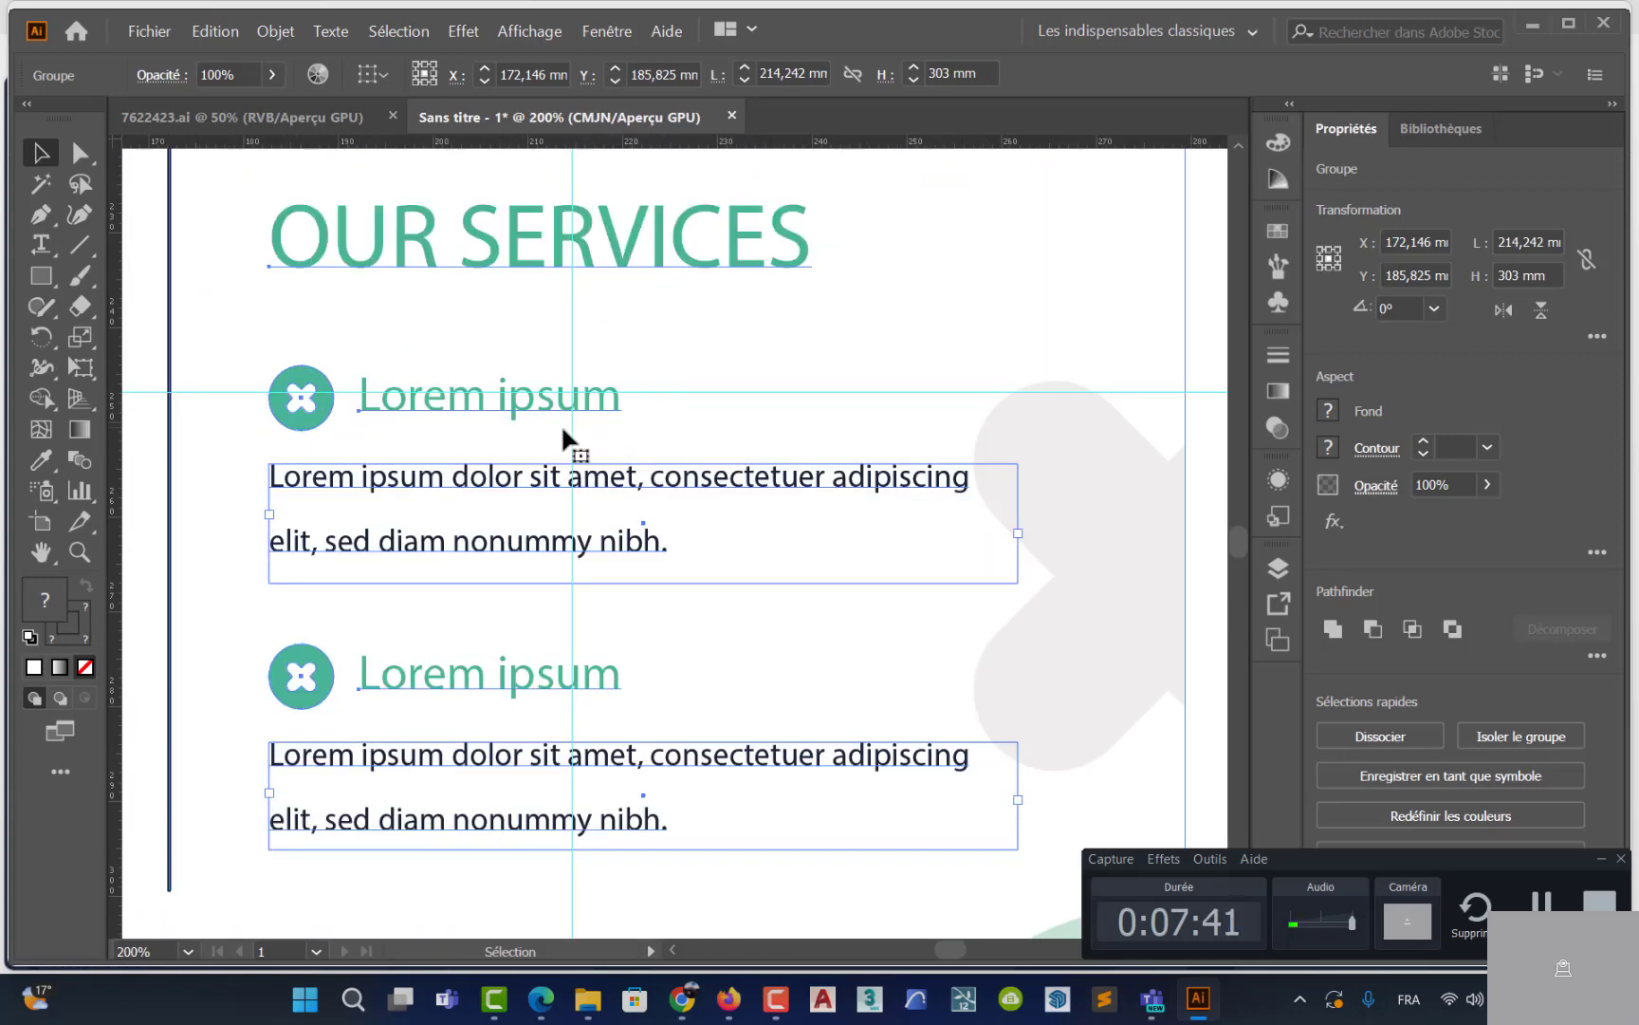
scroll(574, 439, down, 4)
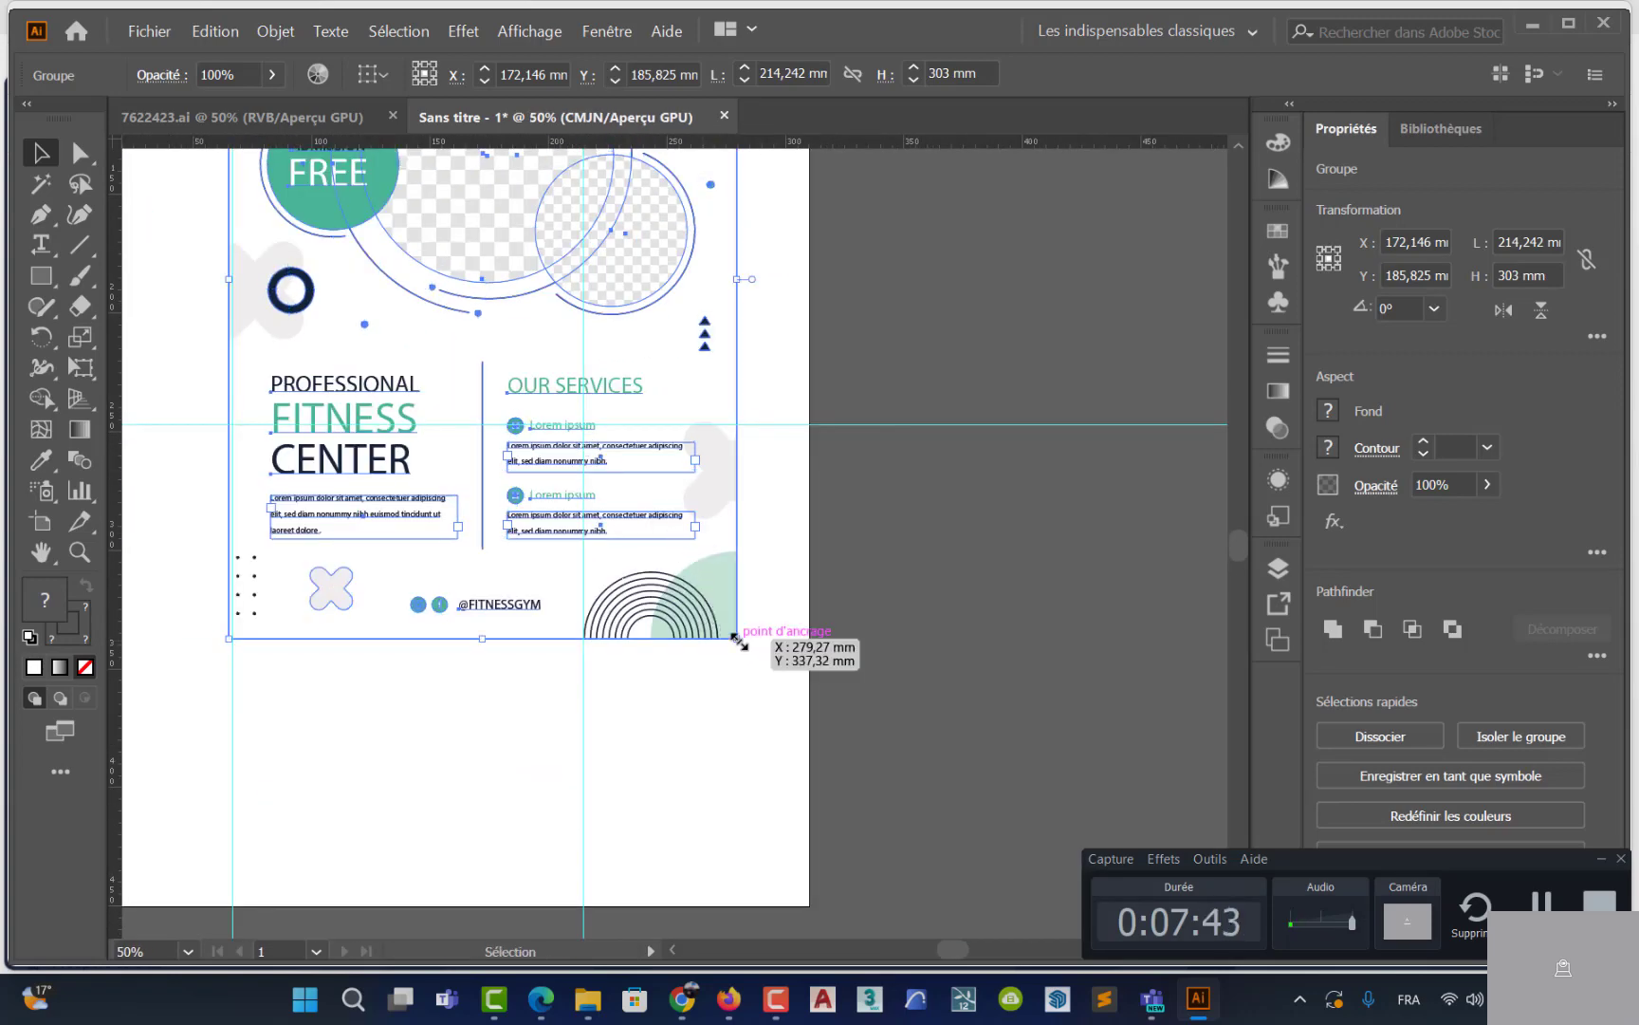
drag(737, 638, 582, 432)
Enlarge the flyer group proportionally to about 151 × 213.7 mm so its bottom-right corner extends slightly past the guides
key(ctrl+plus)
key(ctrl+plus)
key(ctrl+plus)
key(ctrl+plus)
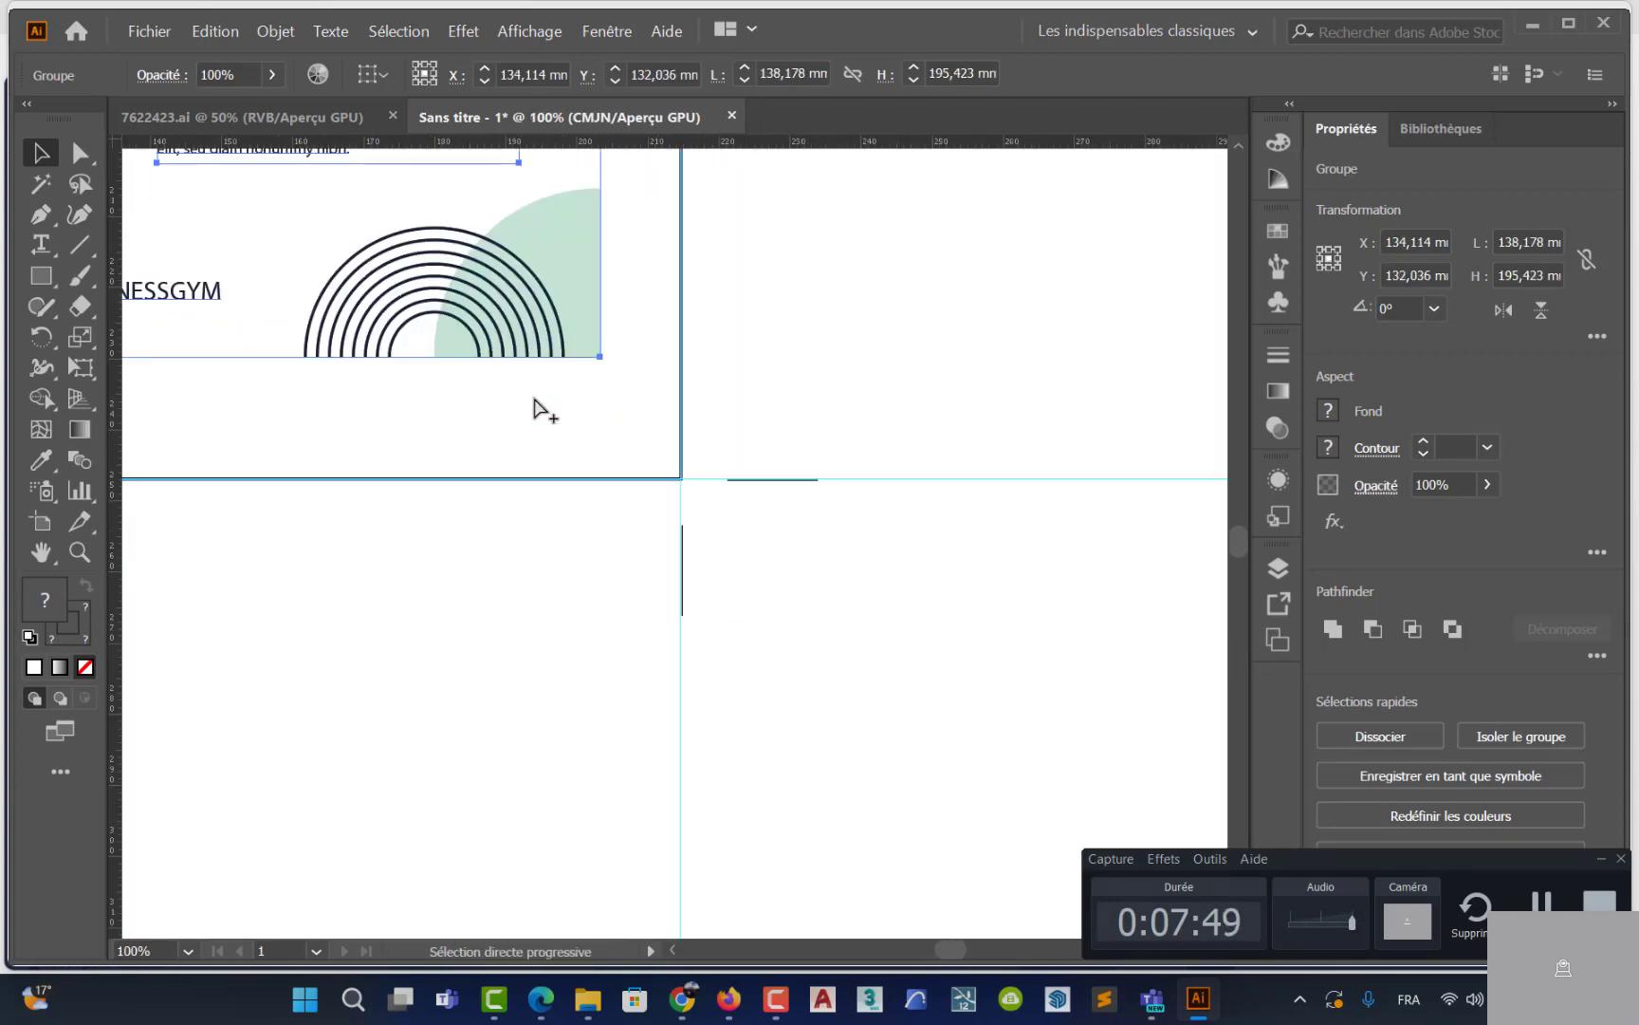
drag(620, 341, 776, 518)
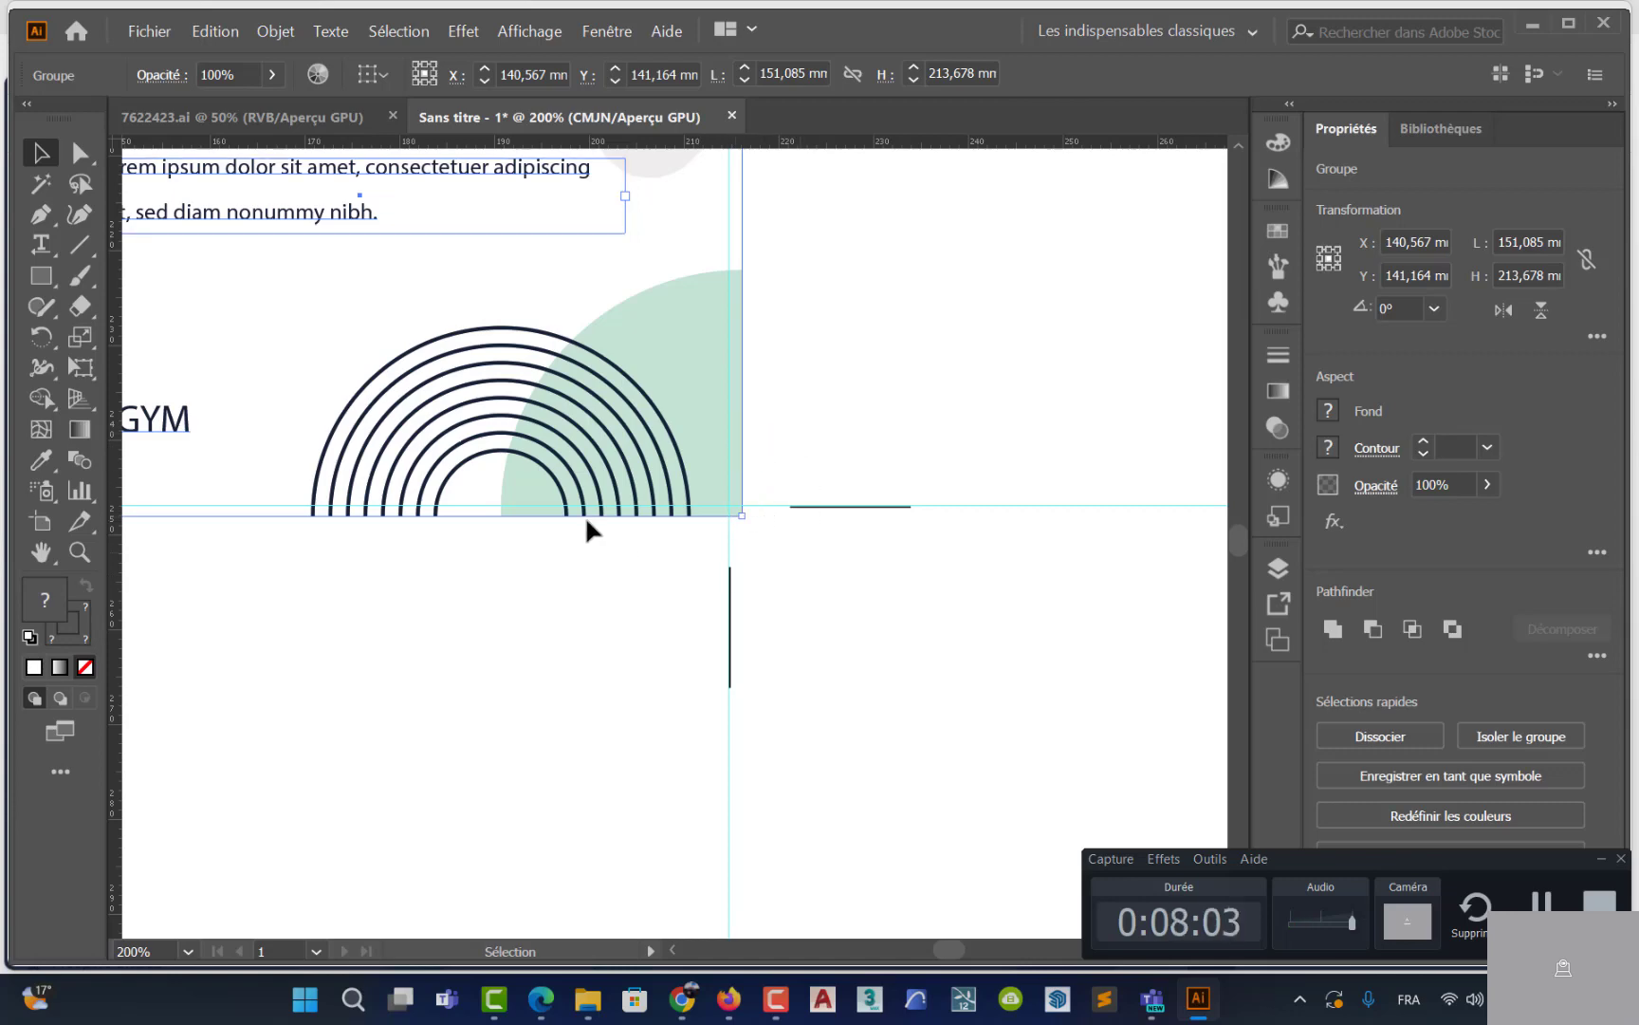
Check the lower corners and edges of the scaled flyer artwork against the guides and crop marks
key(space)
drag(524, 396, 551, 535)
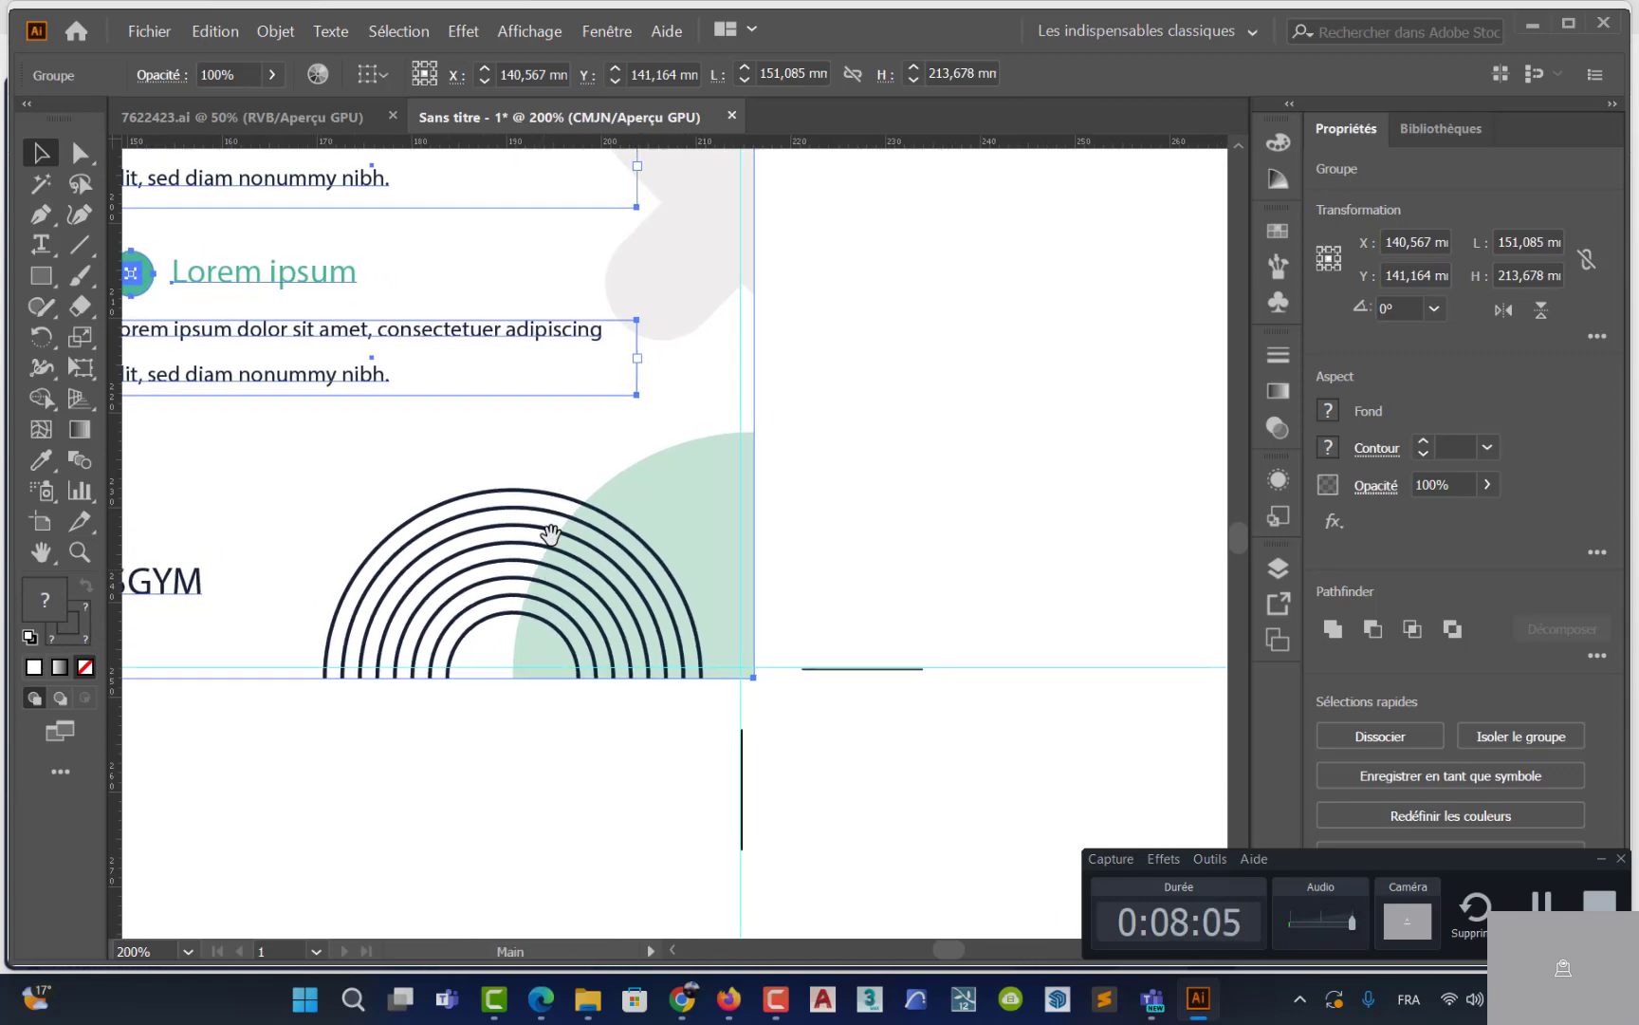
key(space)
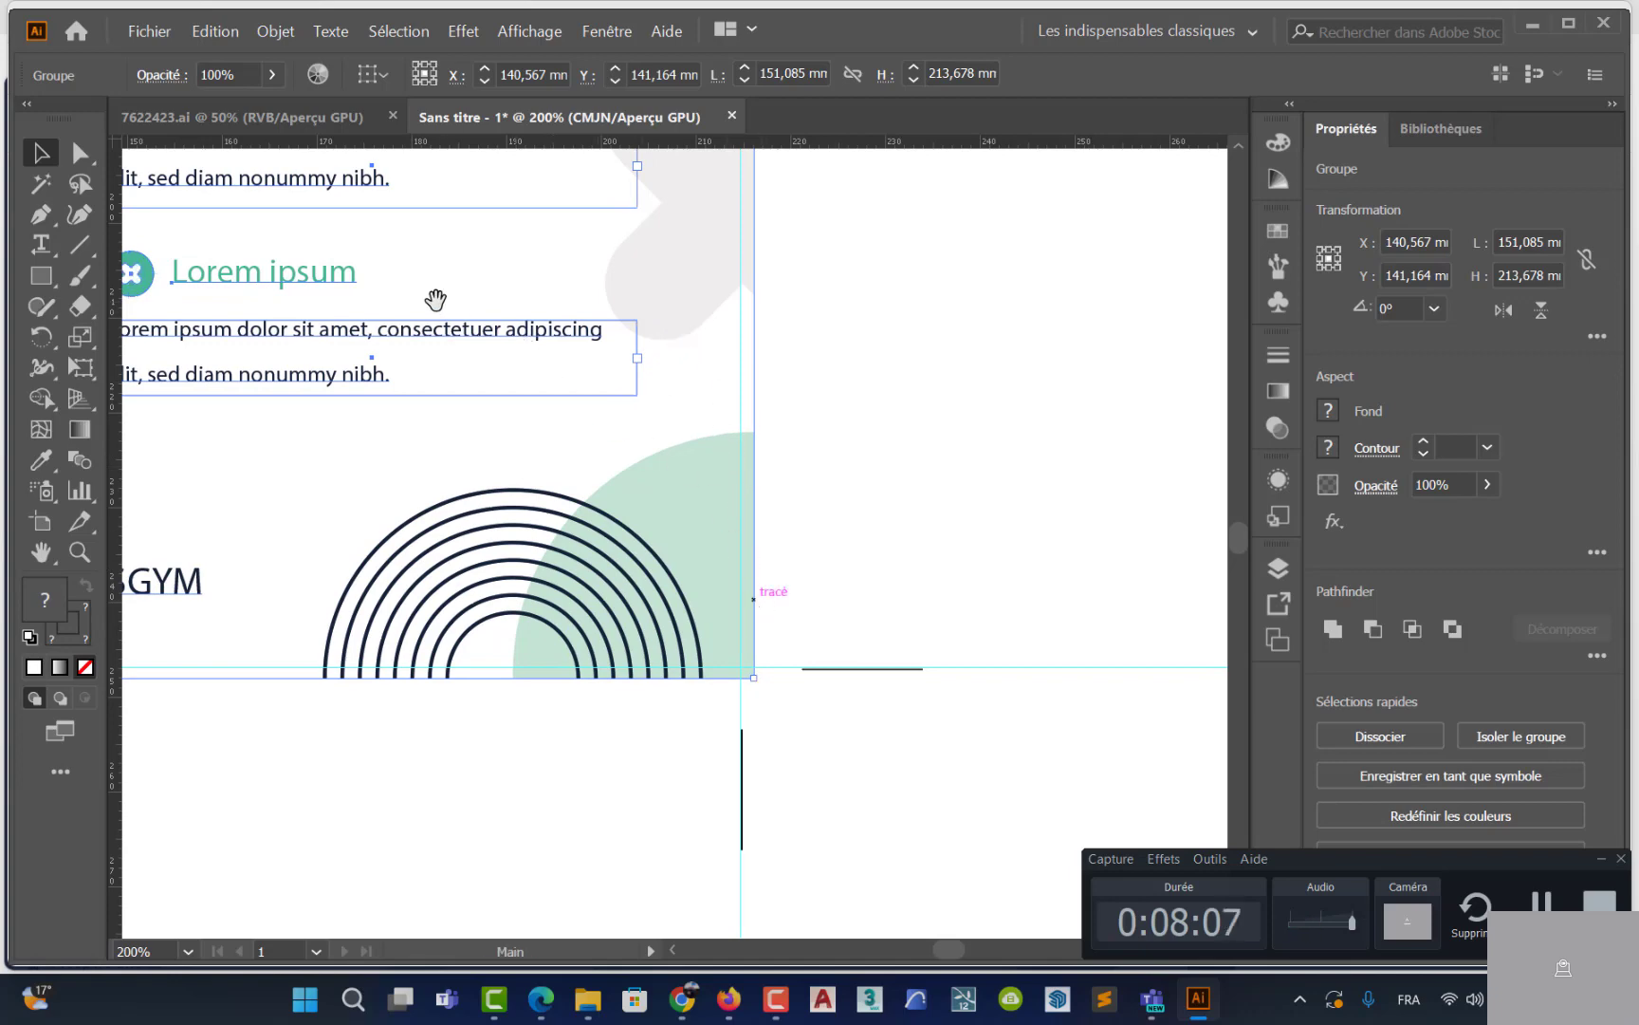
drag(538, 287, 1020, 340)
drag(560, 481, 929, 461)
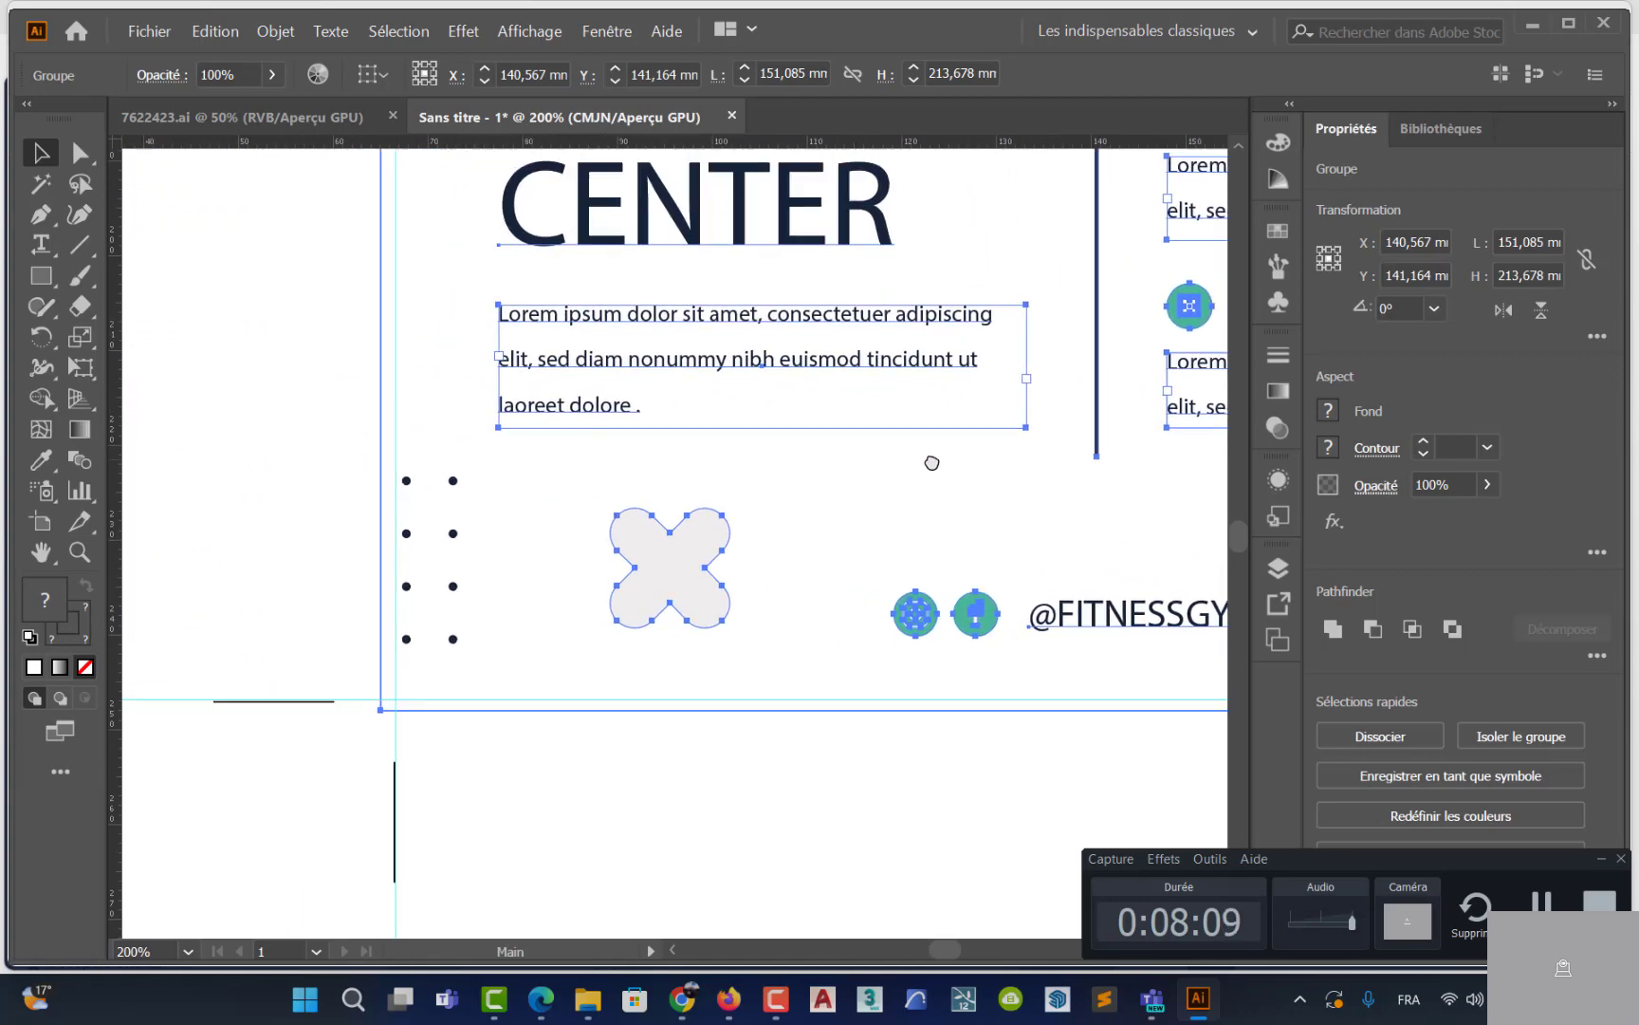
drag(652, 413, 523, 511)
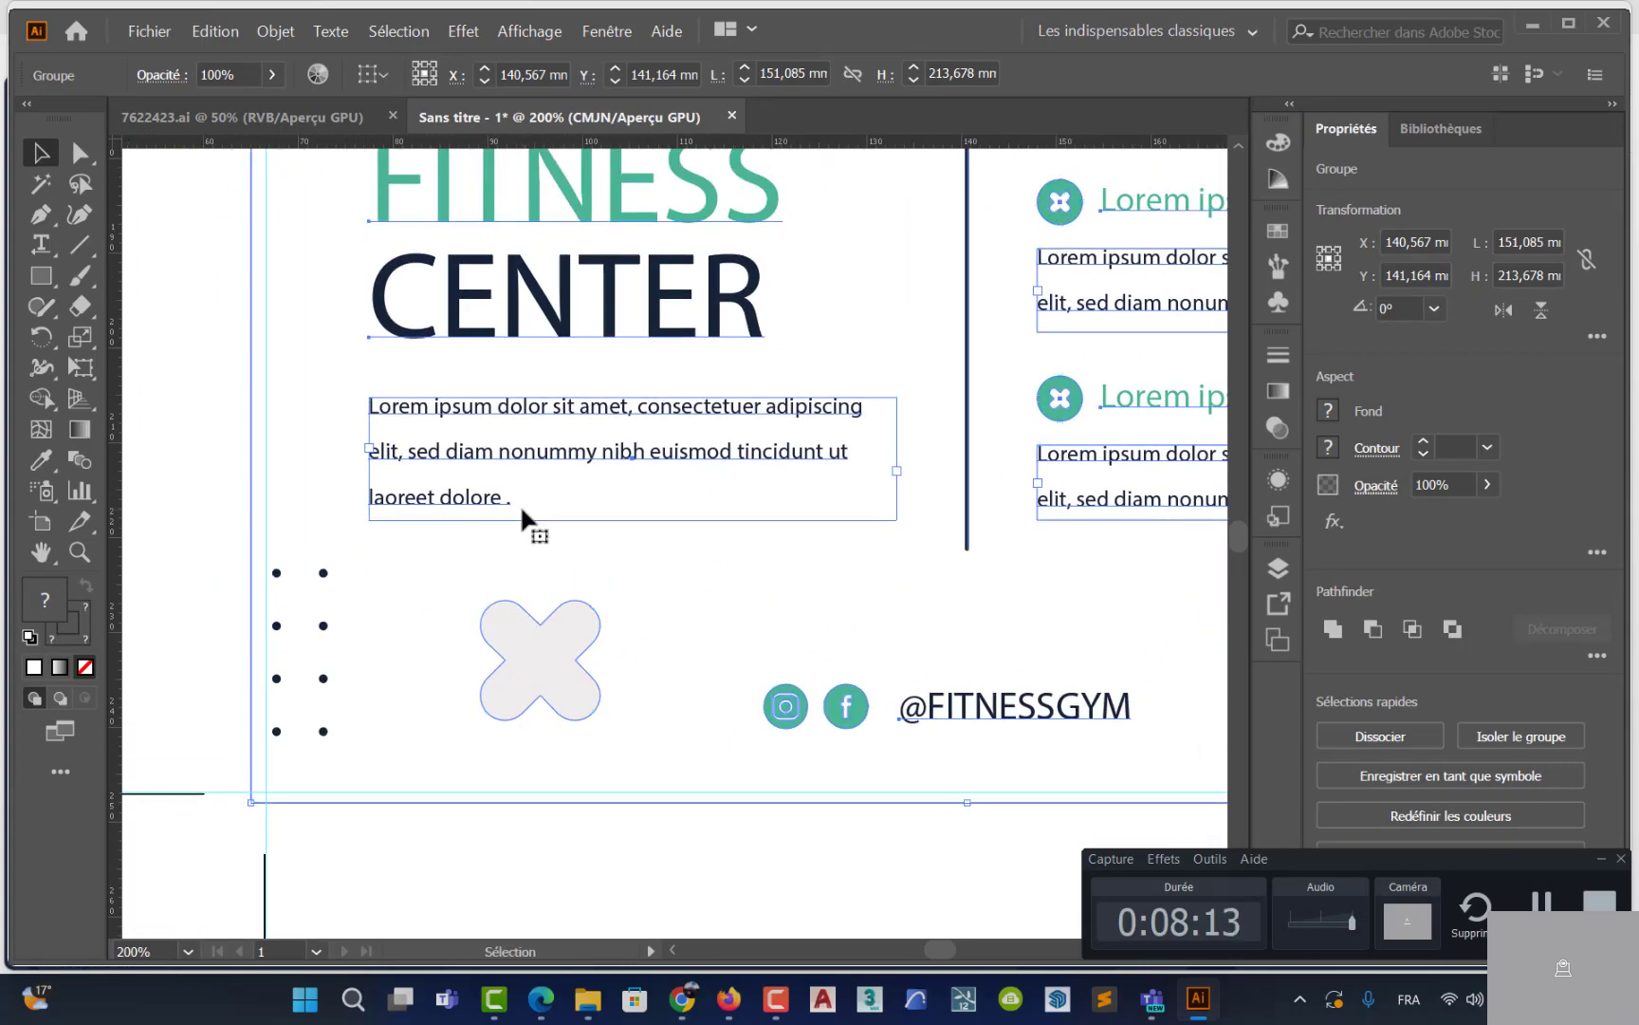
scroll(524, 512, down, 4)
scroll(636, 384, up, 3)
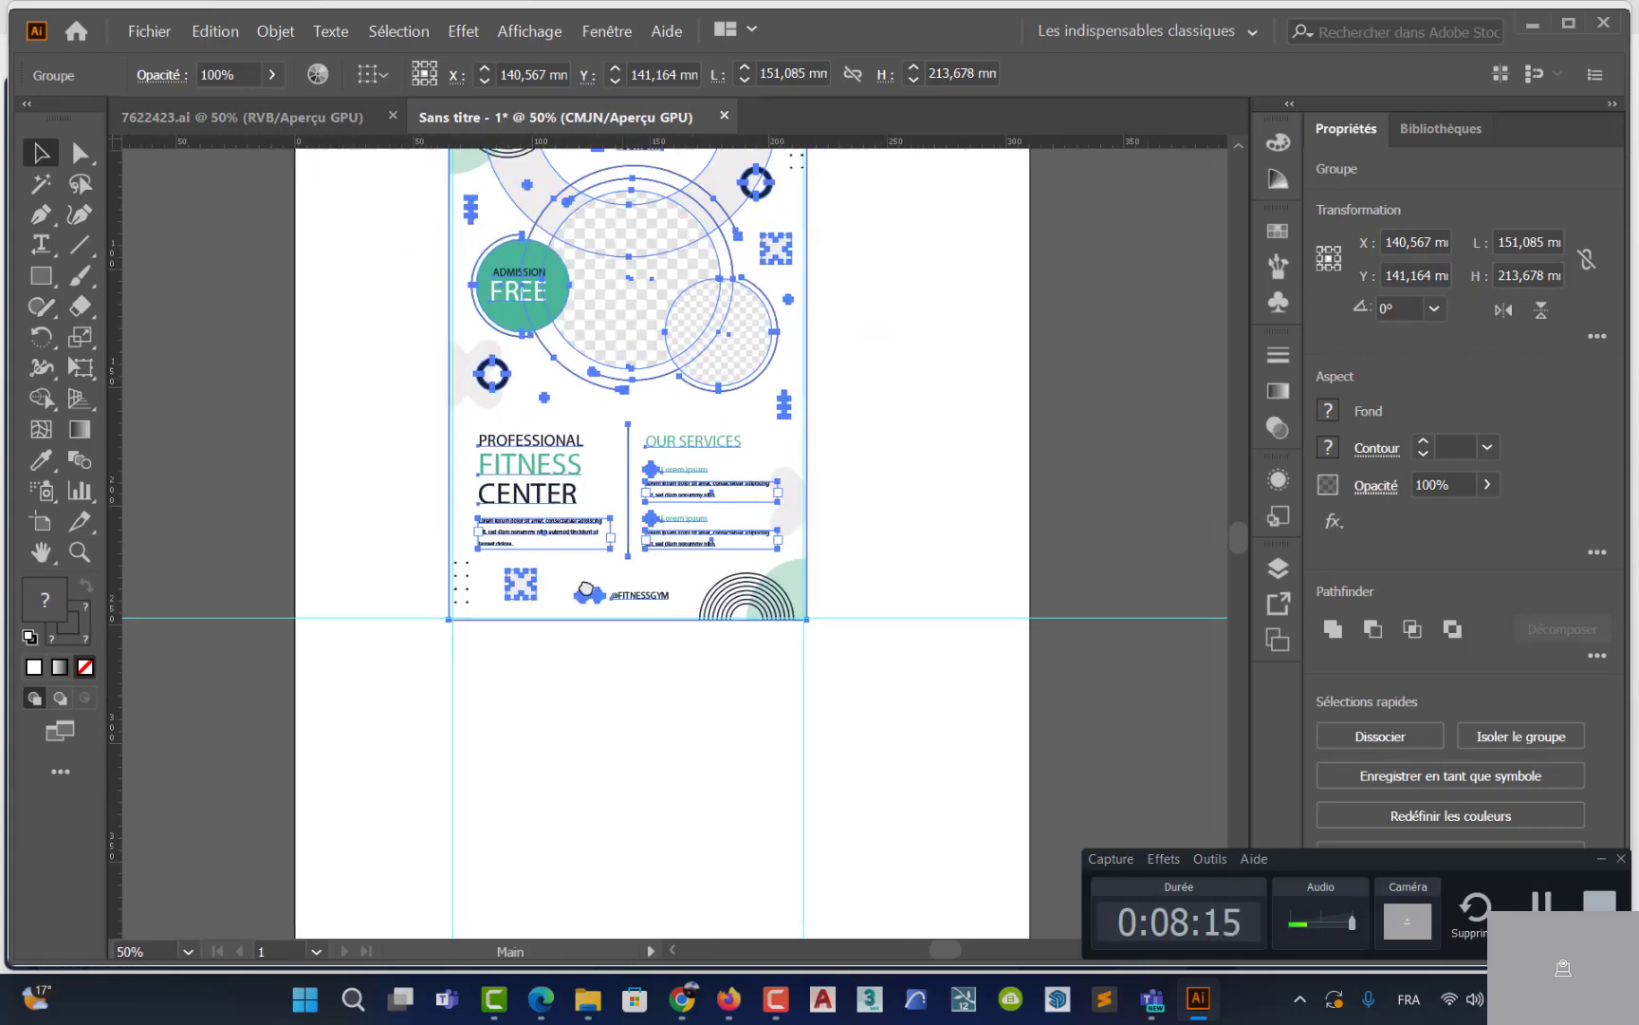
scroll(588, 607, up, 3)
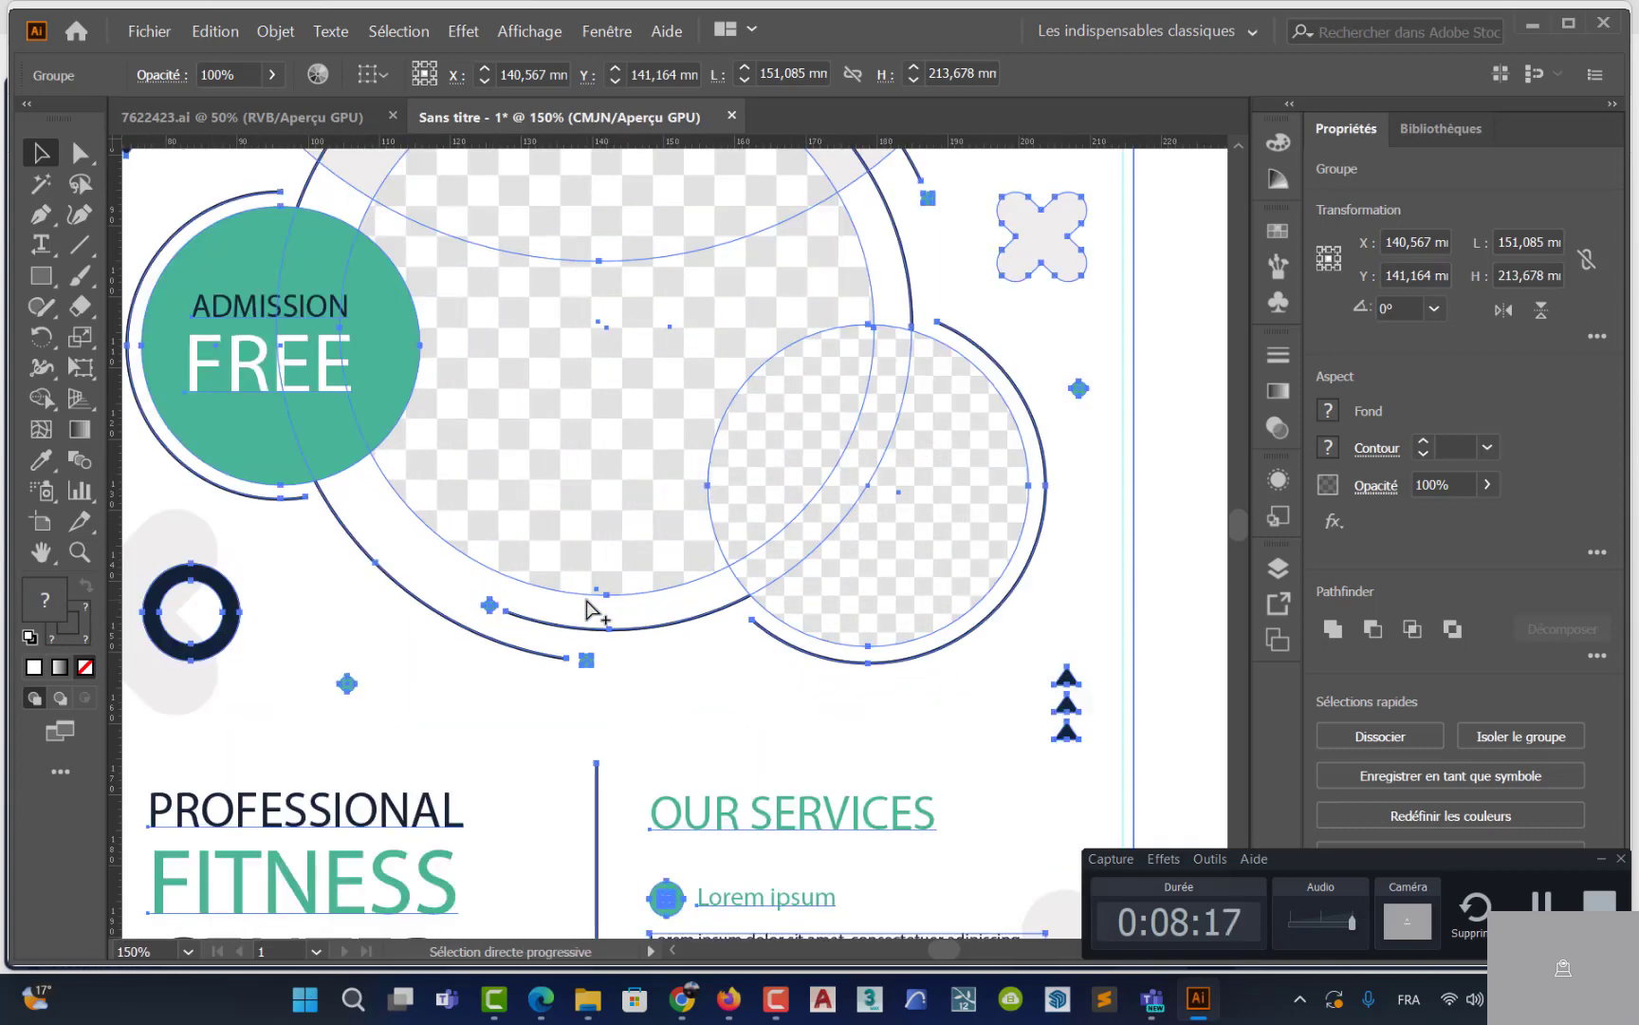
scroll(589, 607, down, 4)
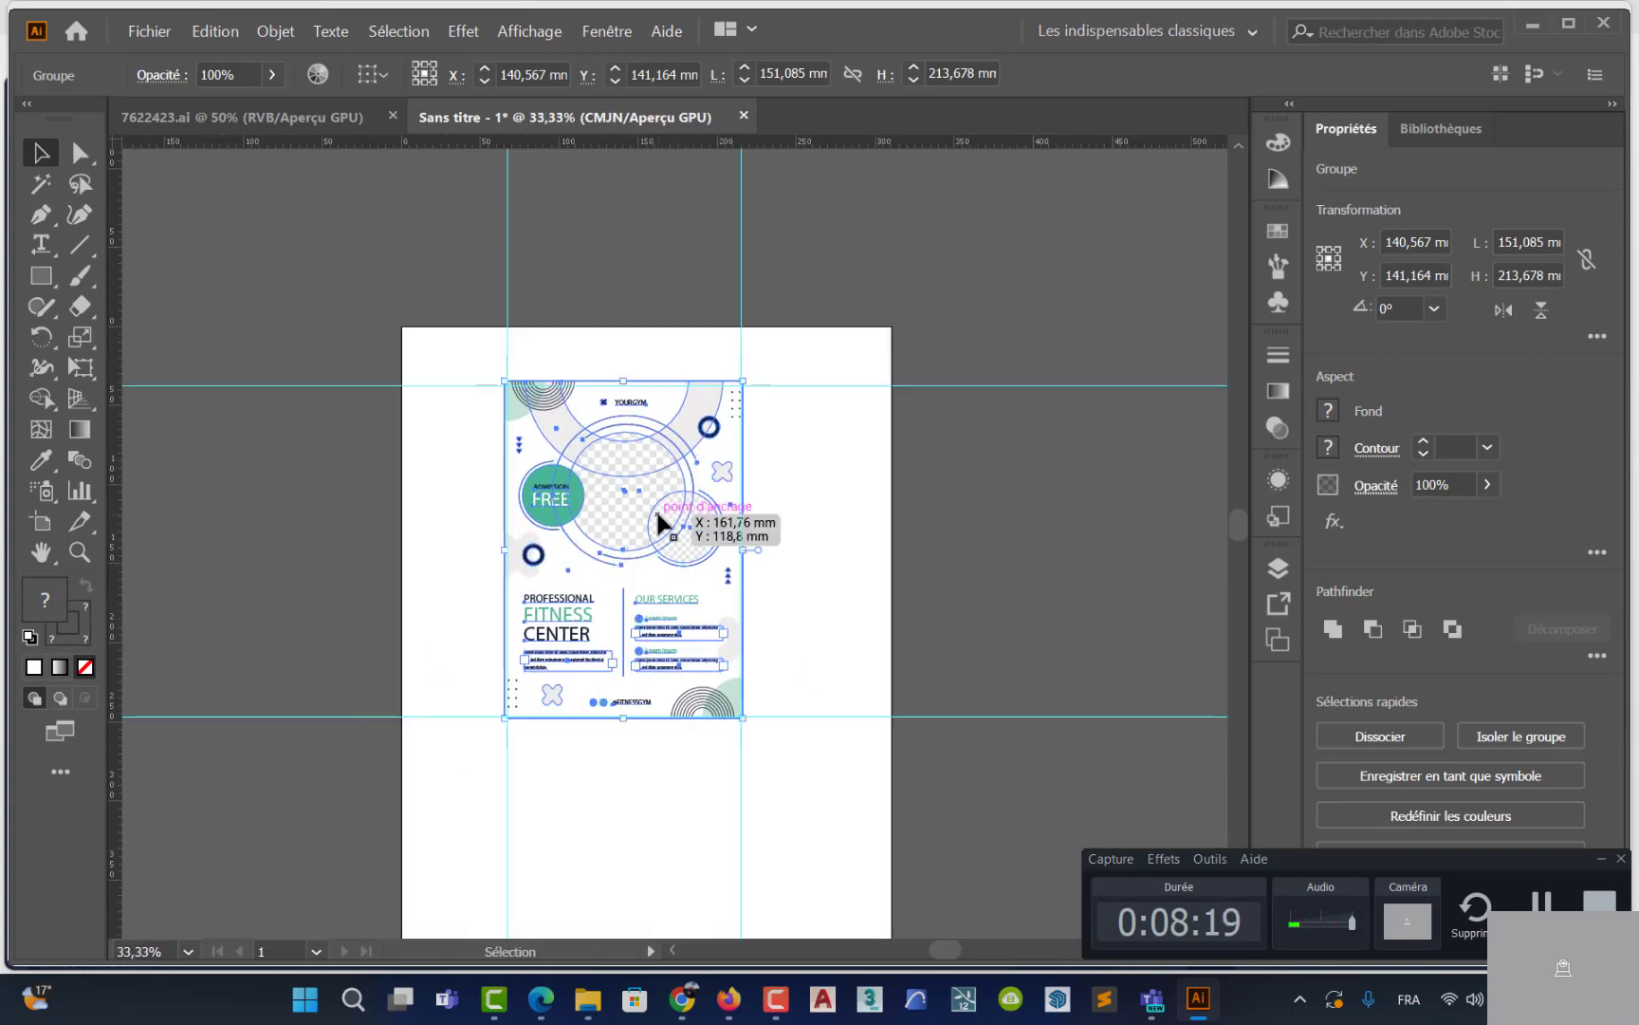
scroll(659, 515, up, 1)
click(811, 618)
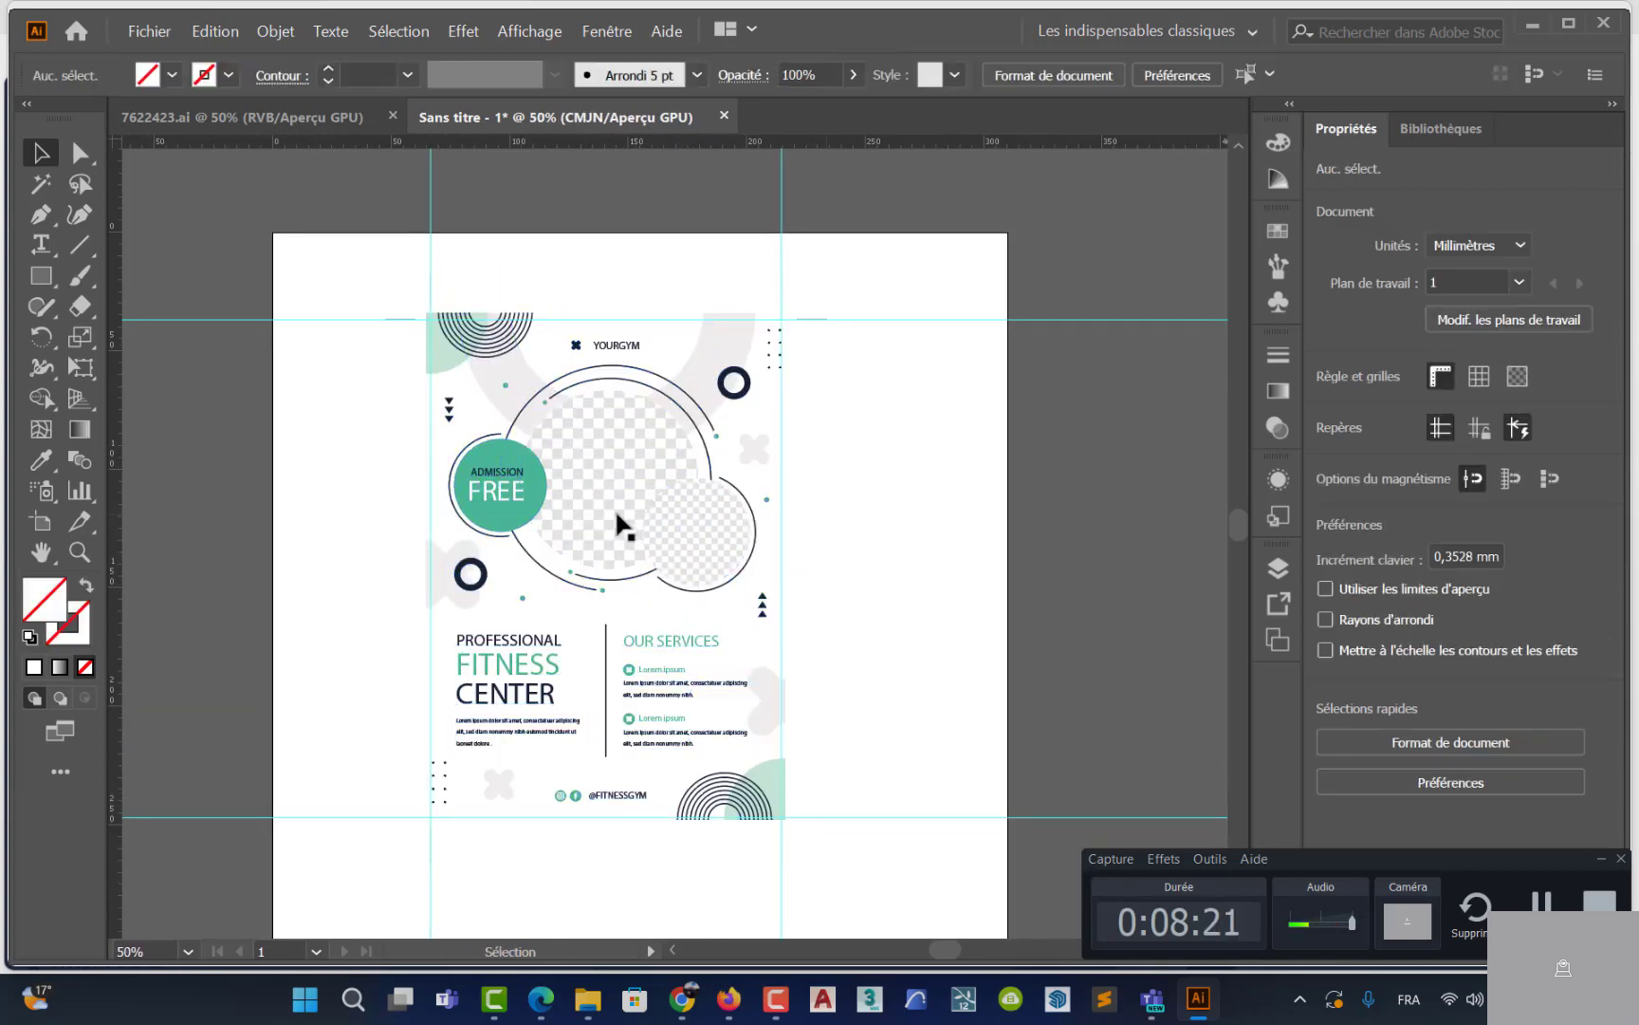
click(612, 518)
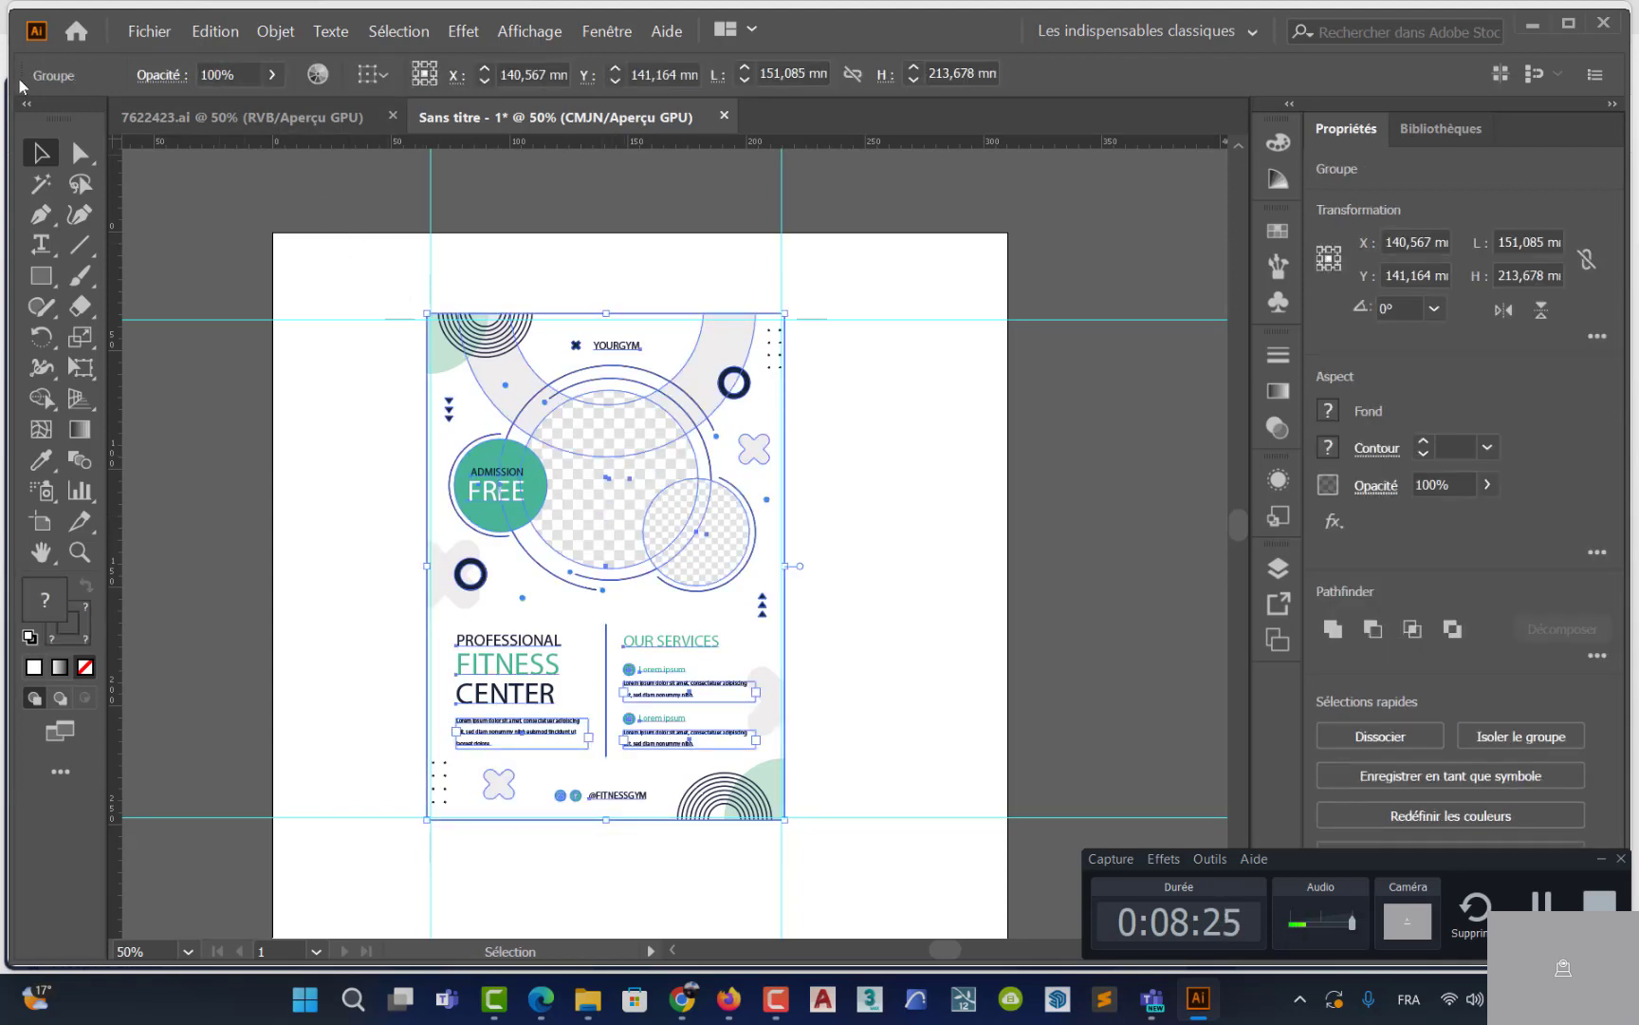
right_click(588, 476)
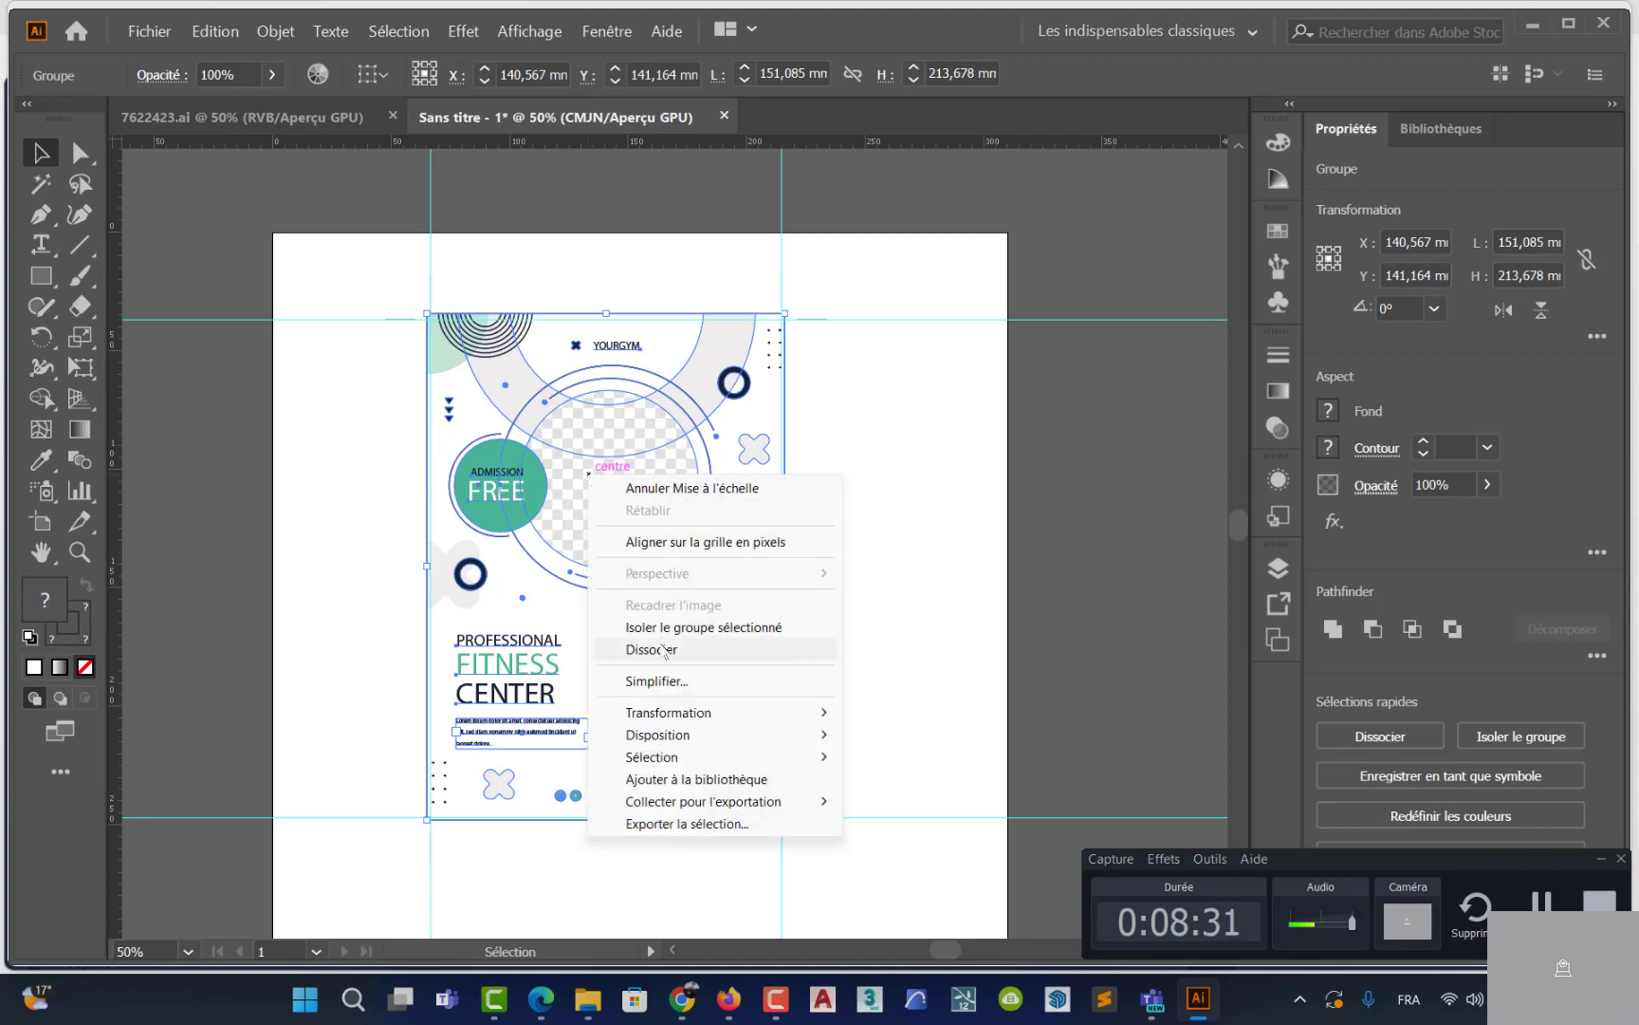
click(913, 469)
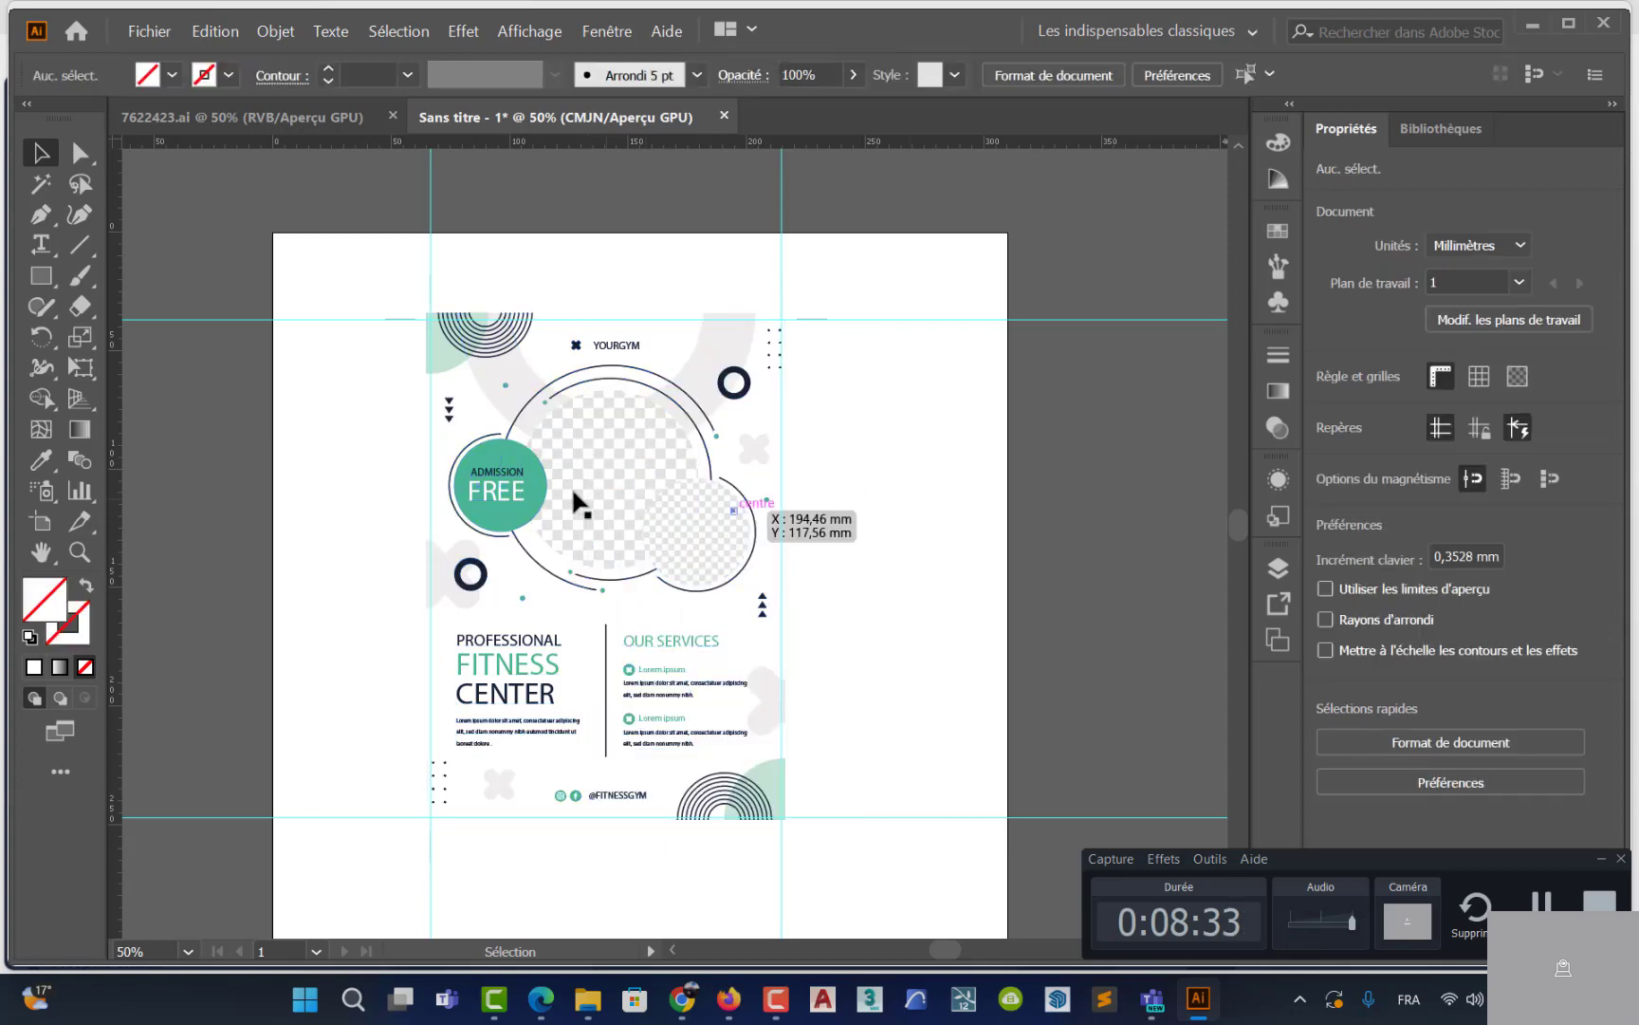
Enter isolation mode on the flyer group and select the green circle behind the ADMISSION FREE text
click(495, 490)
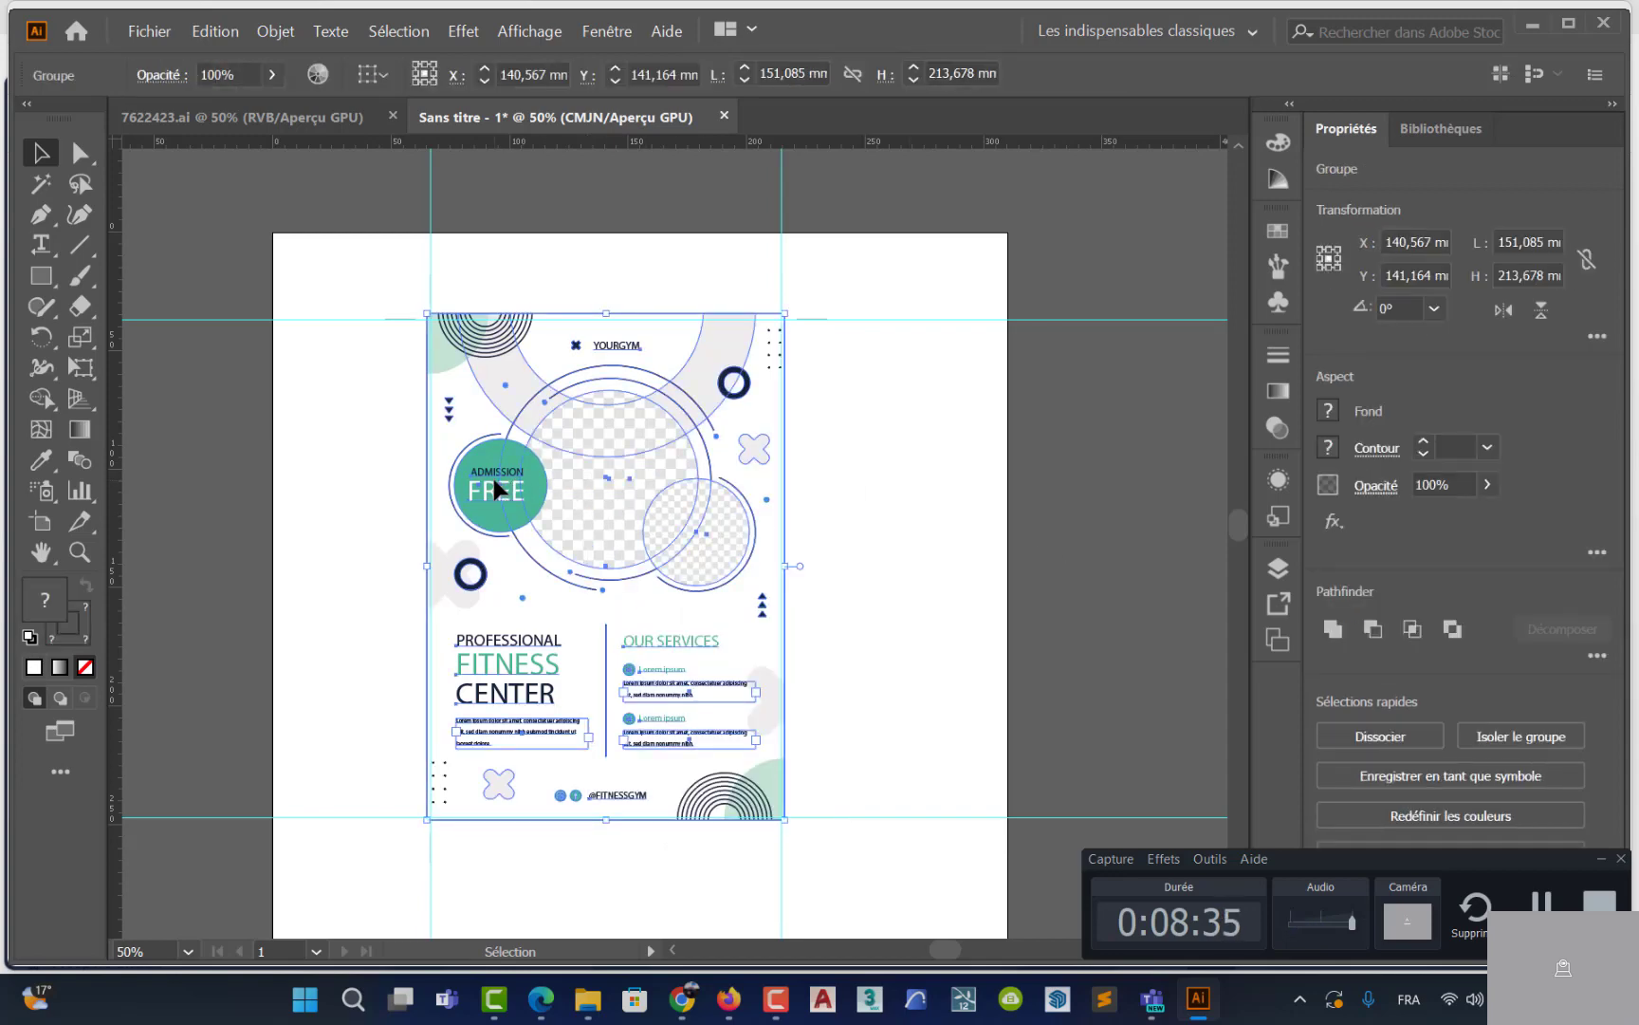
double_click(495, 491)
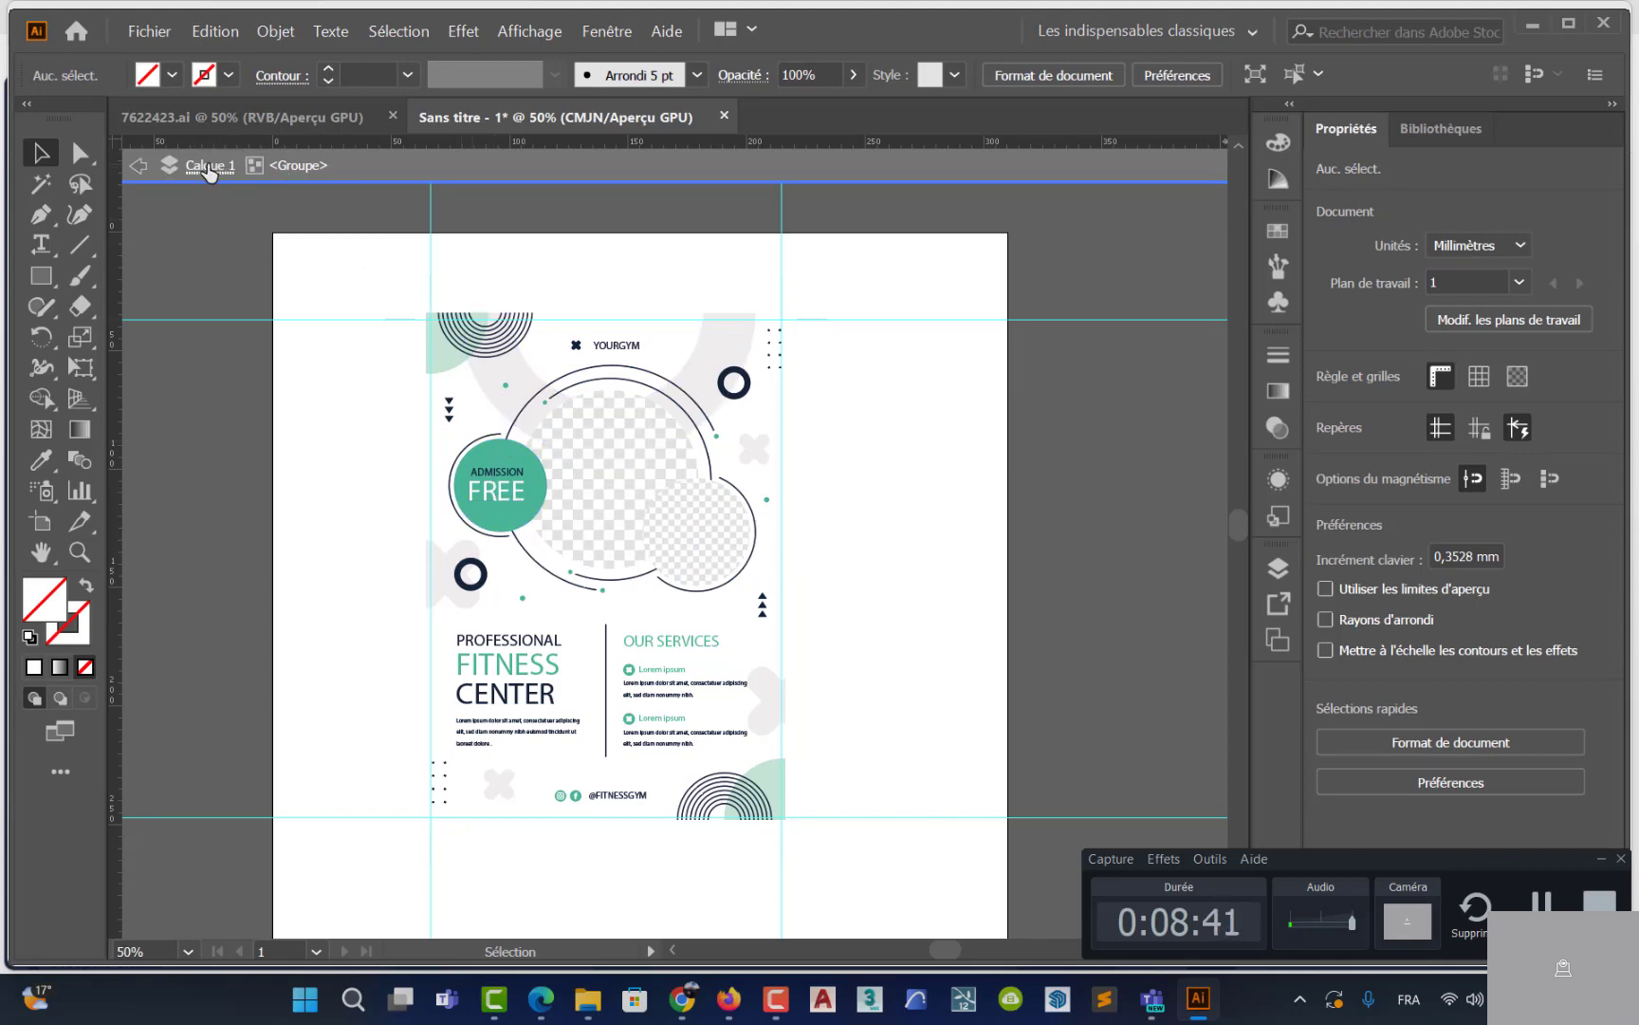
click(488, 490)
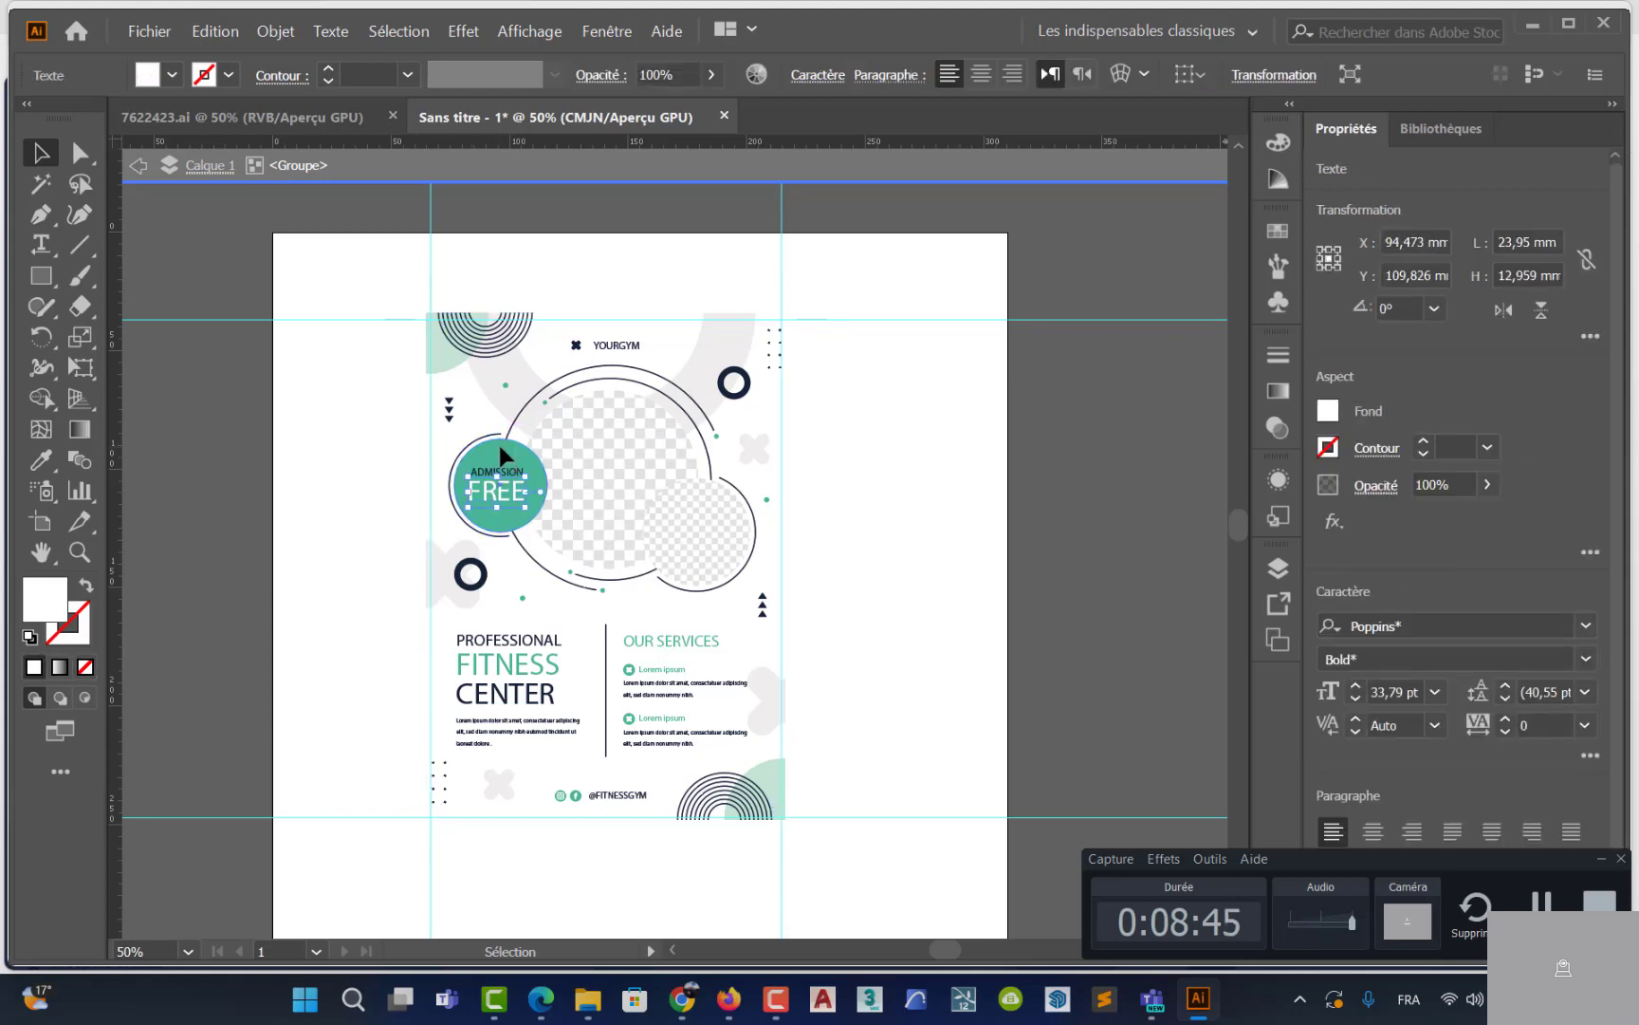
click(501, 450)
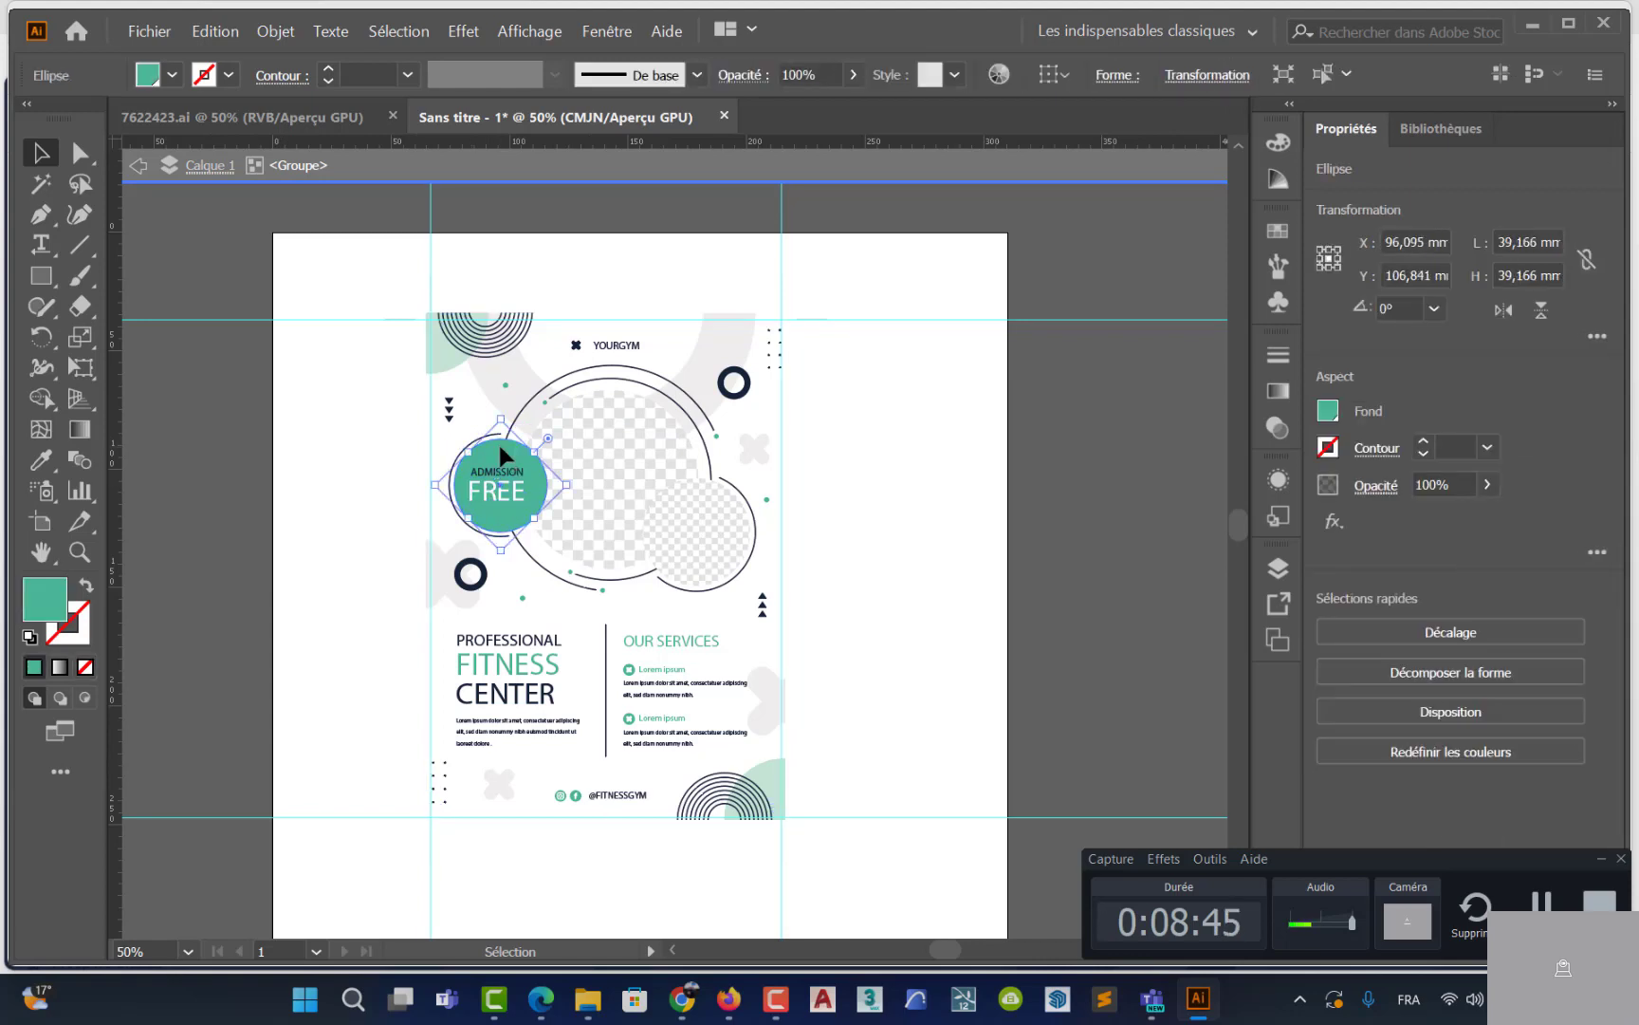
Try deleting the large checkered circle, and undo the deletion
click(618, 479)
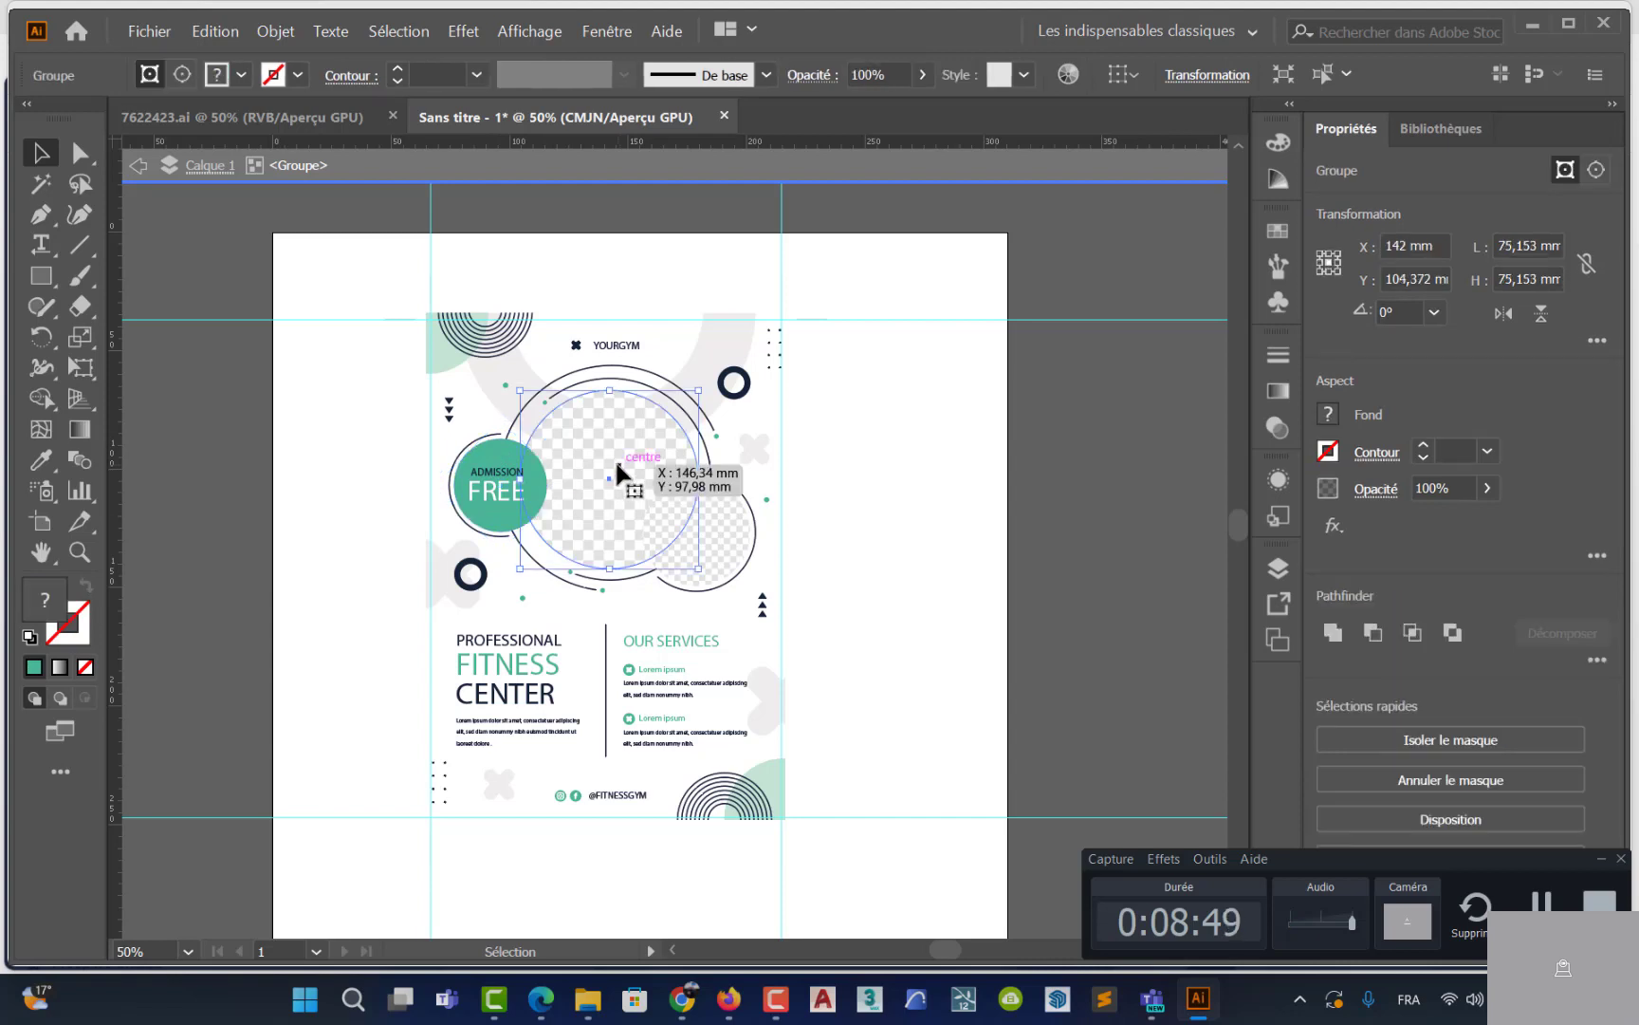
key(Delete)
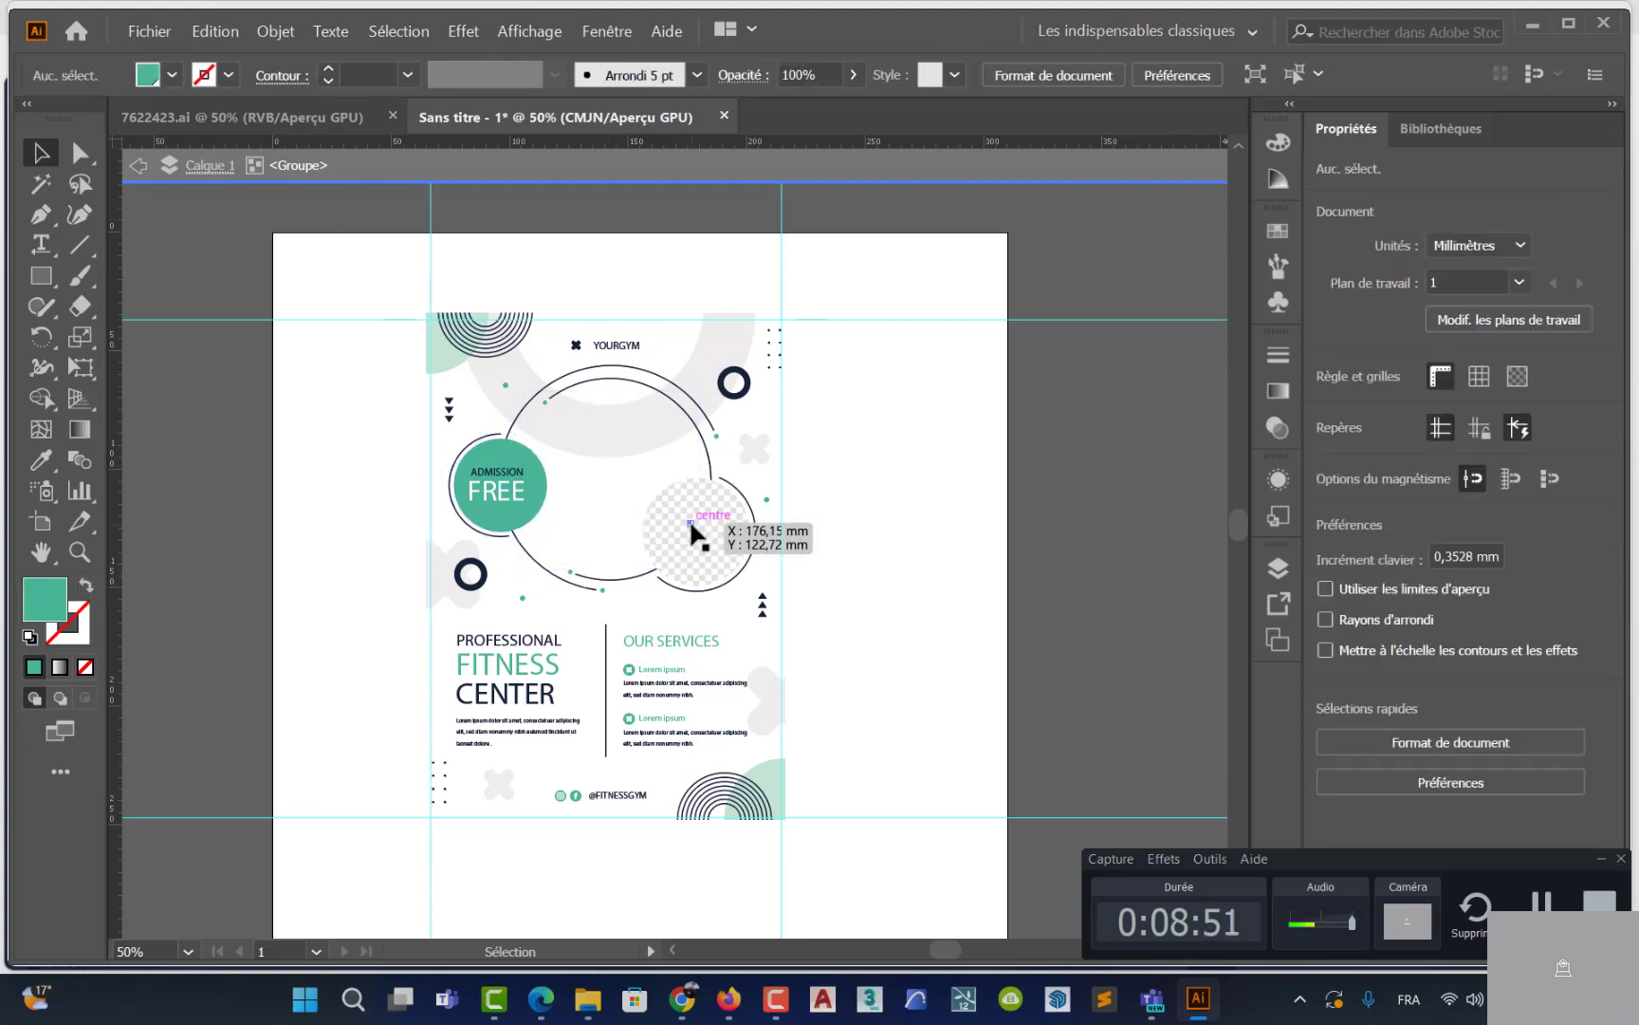
key(ctrl+z)
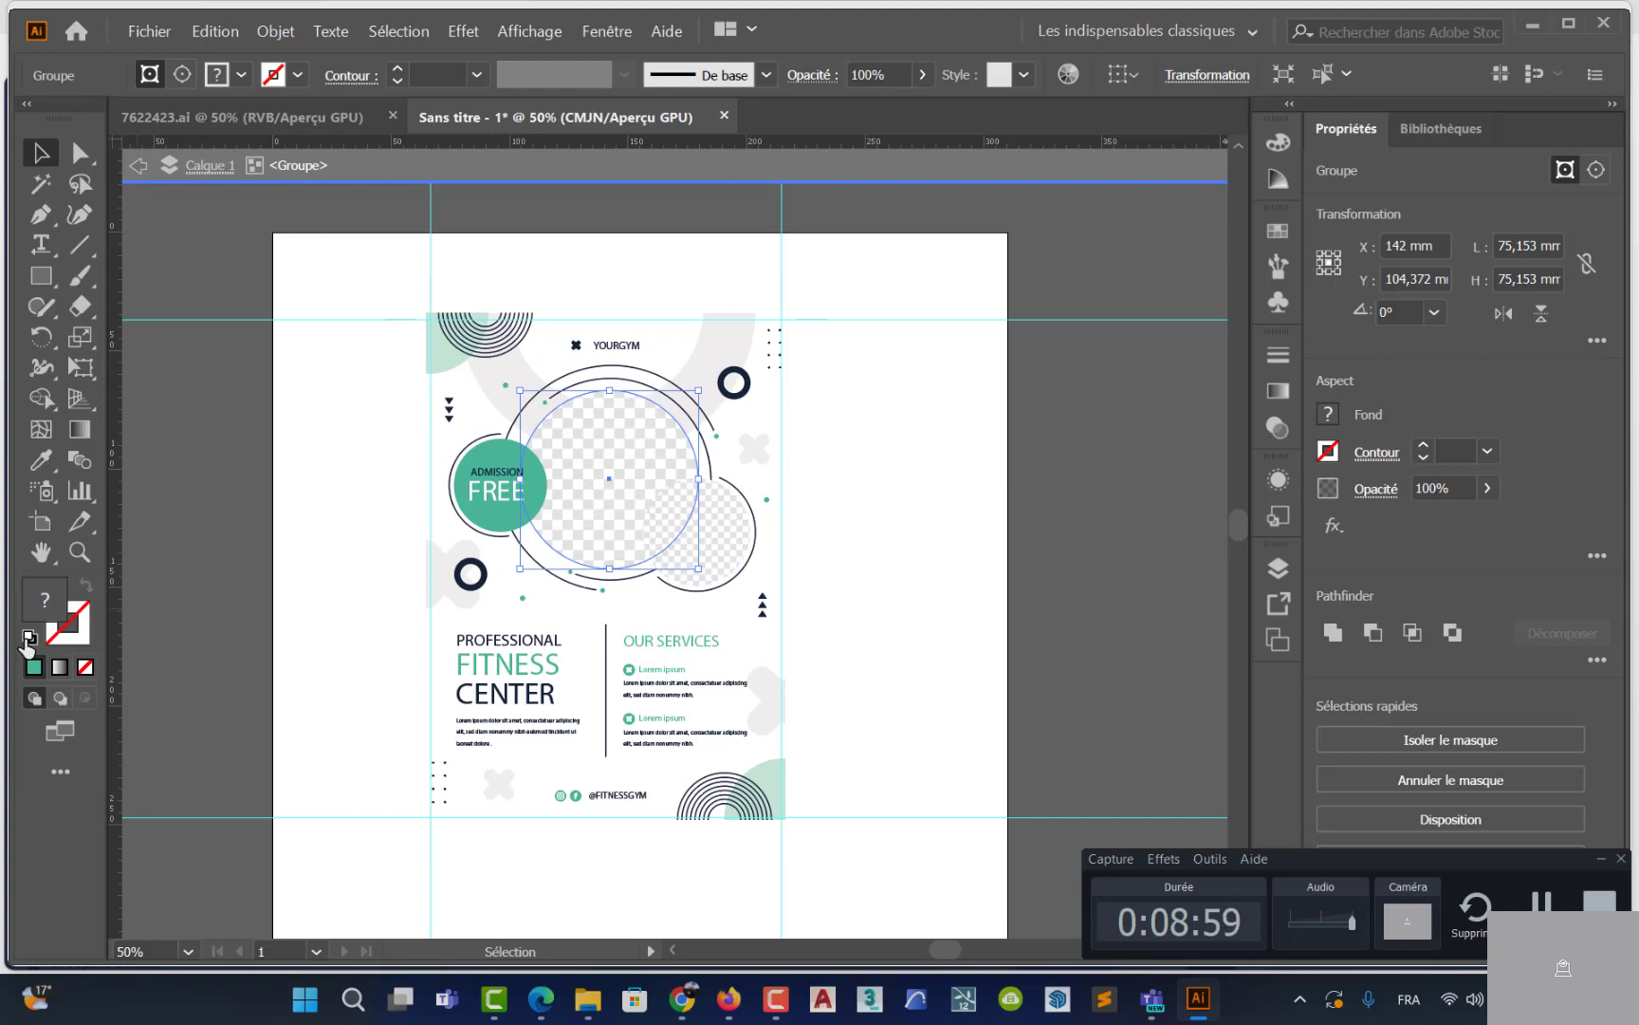
Apply the default white fill and 1 pt black stroke to the large and small checkered circles
click(29, 638)
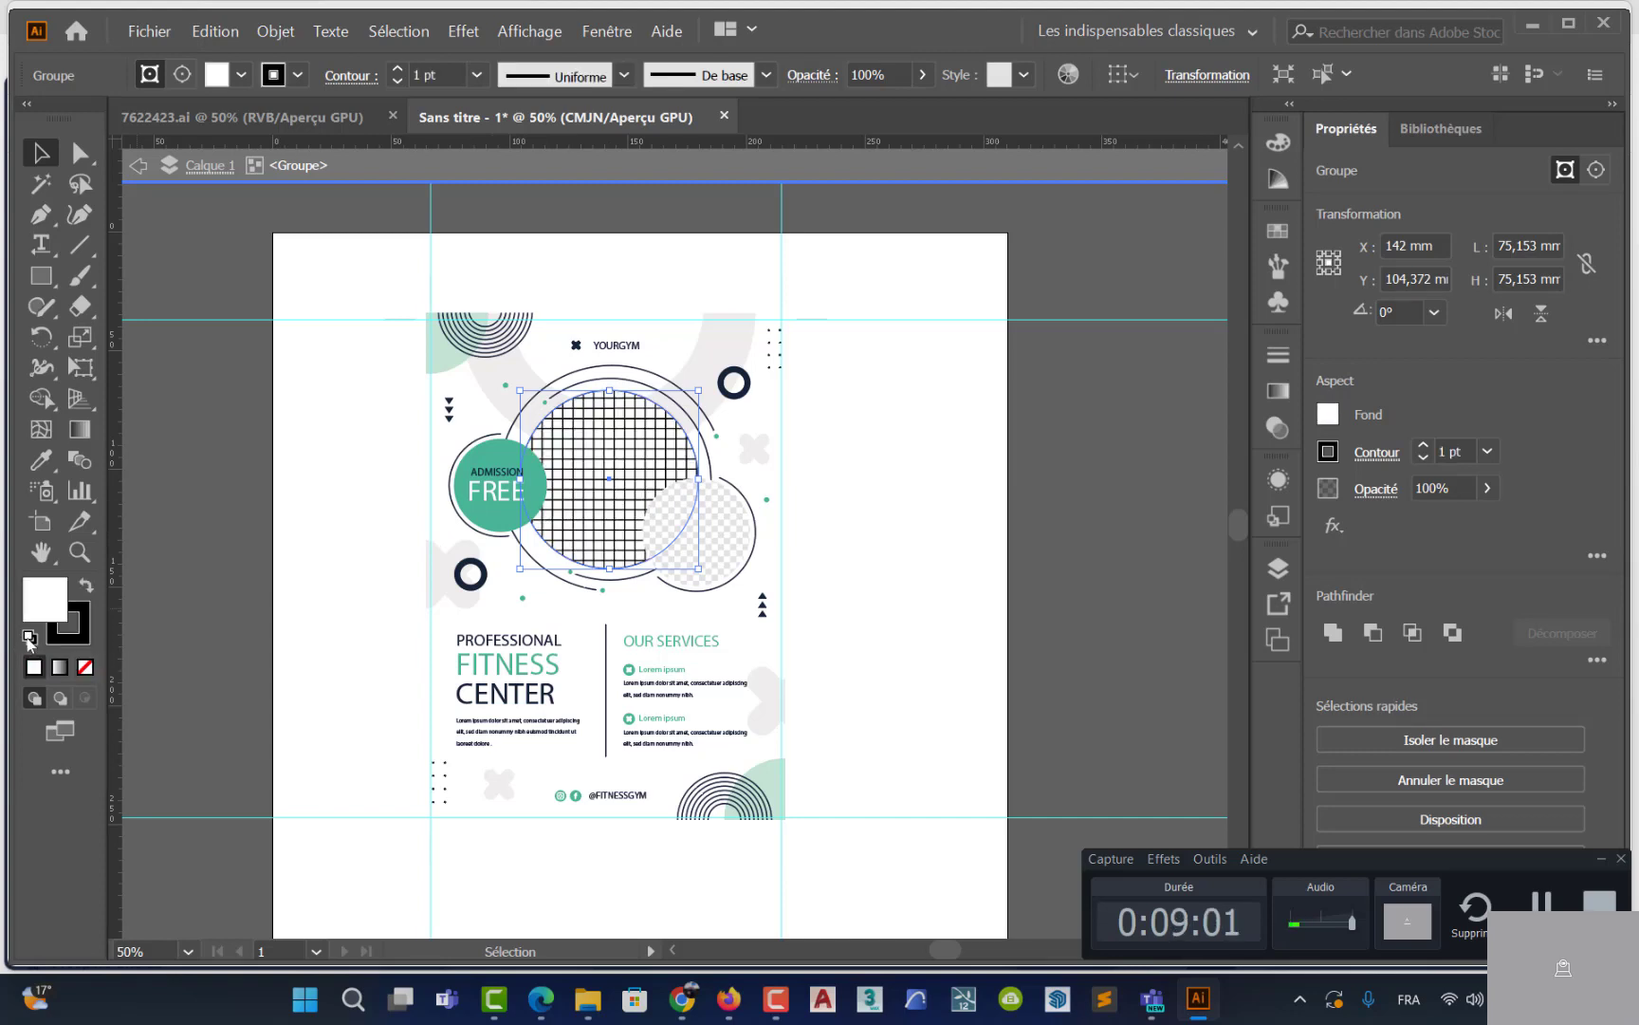
click(726, 546)
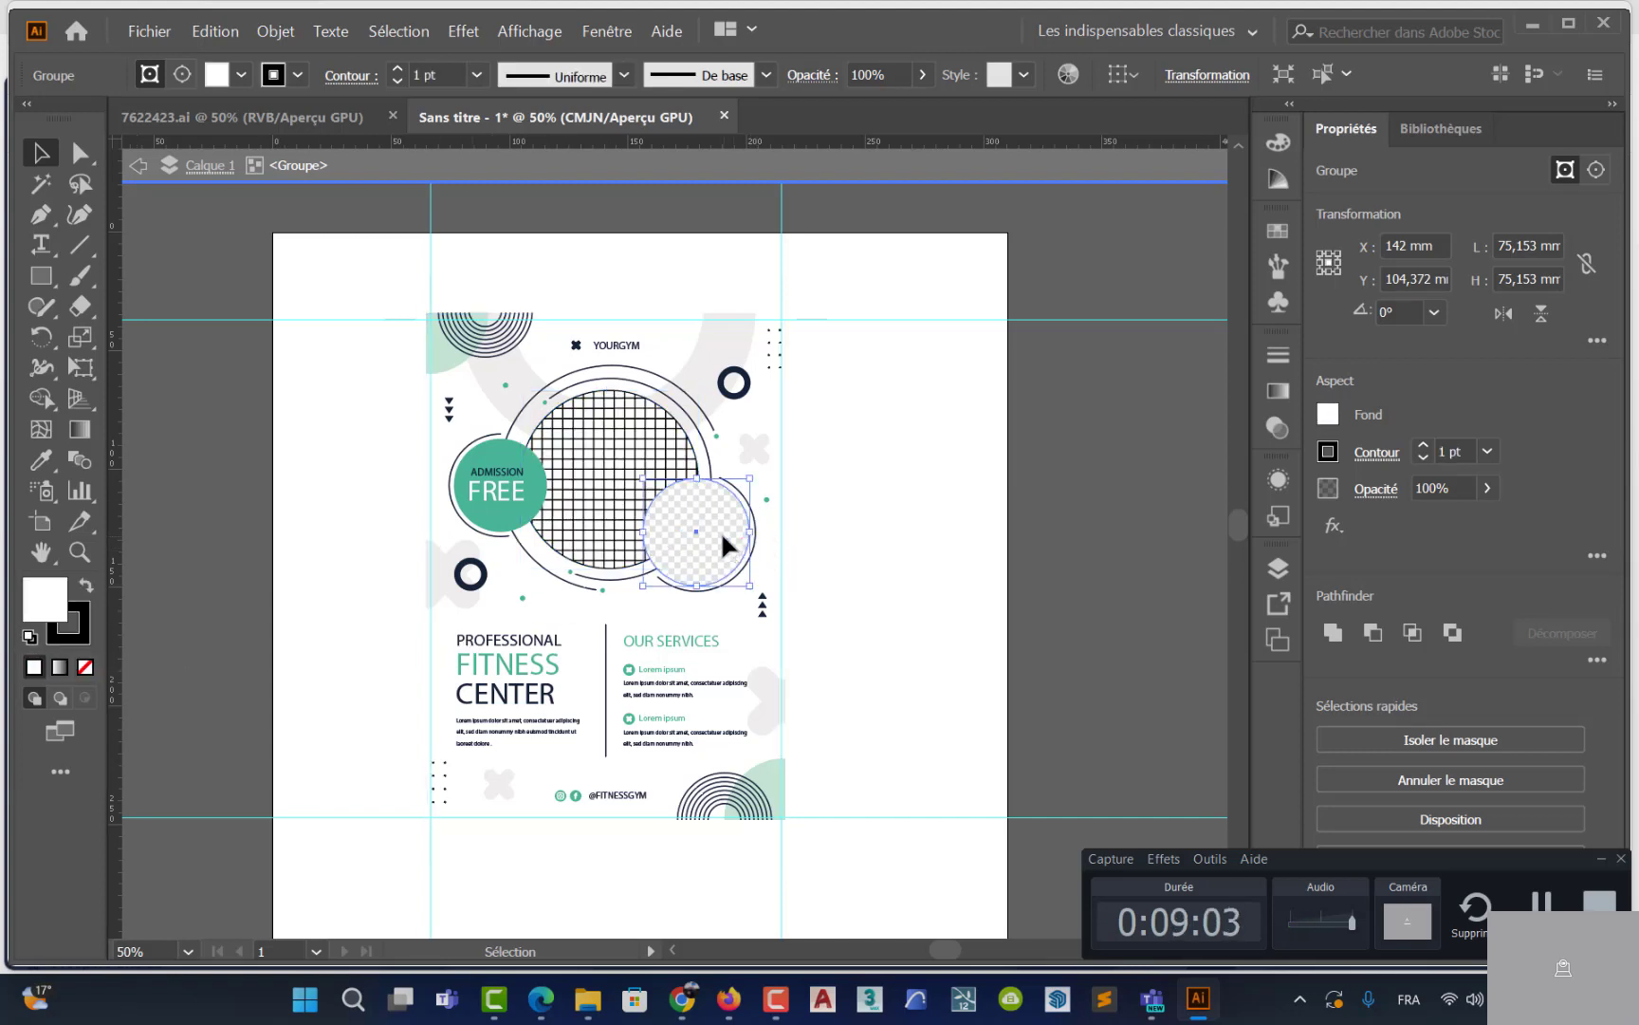
click(30, 638)
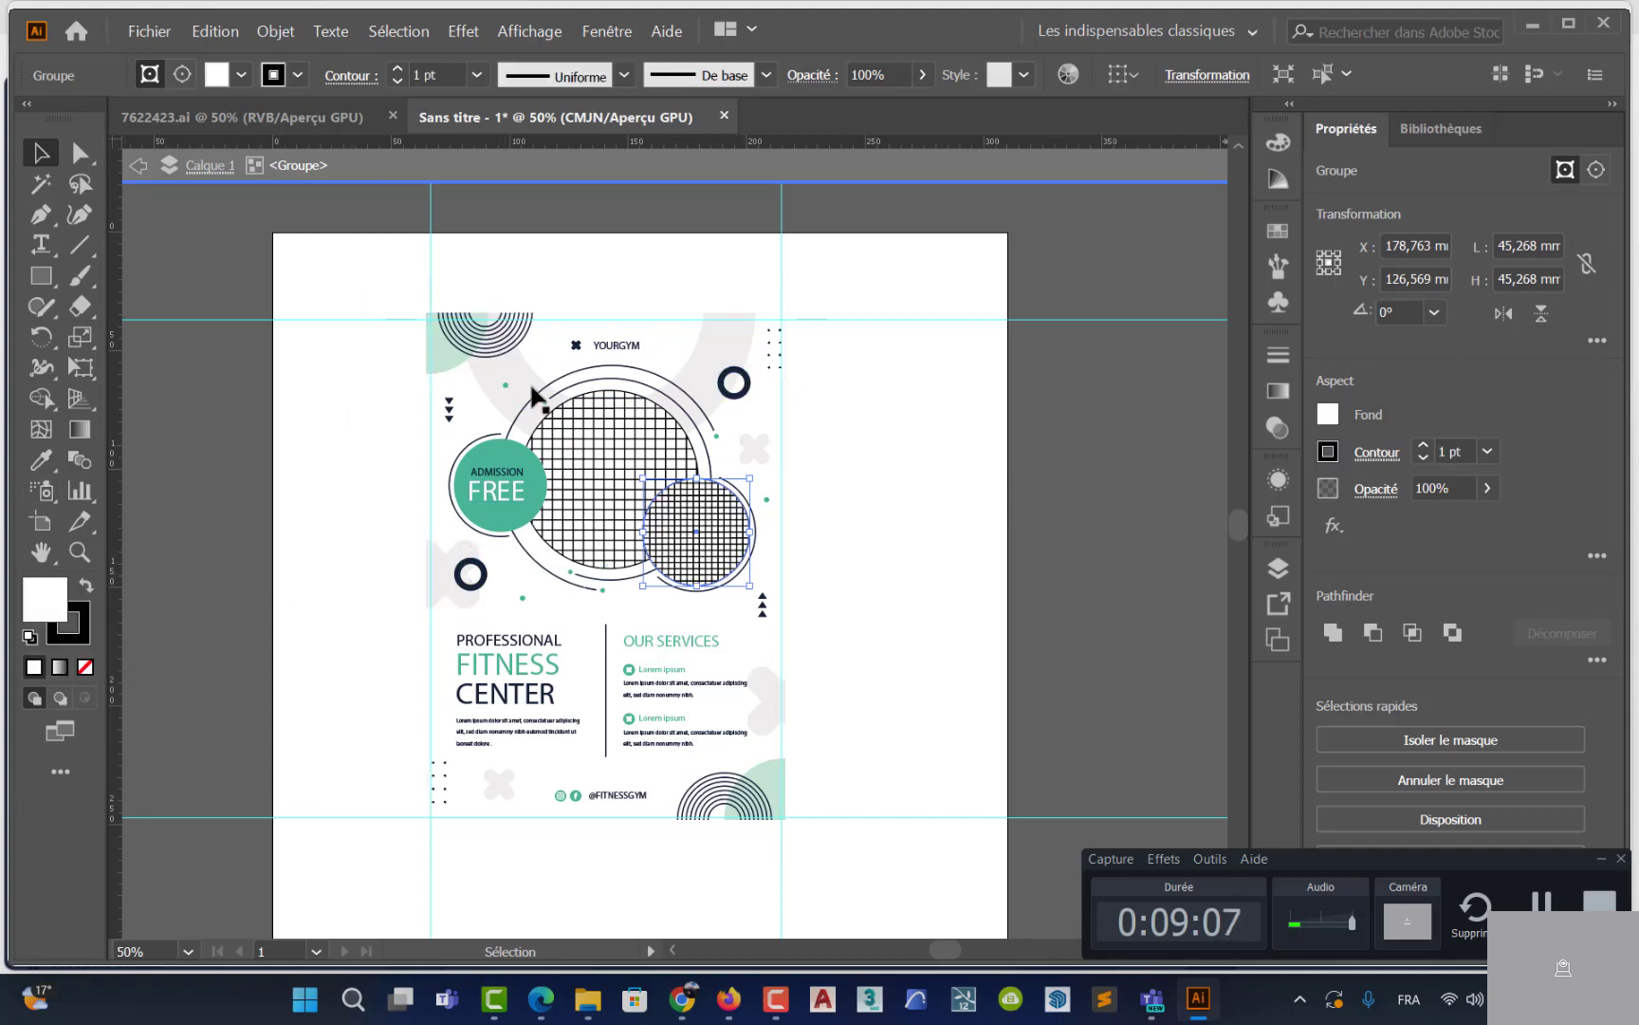
Delete the large and small grid-filled circle placeholders from the flyer
click(584, 482)
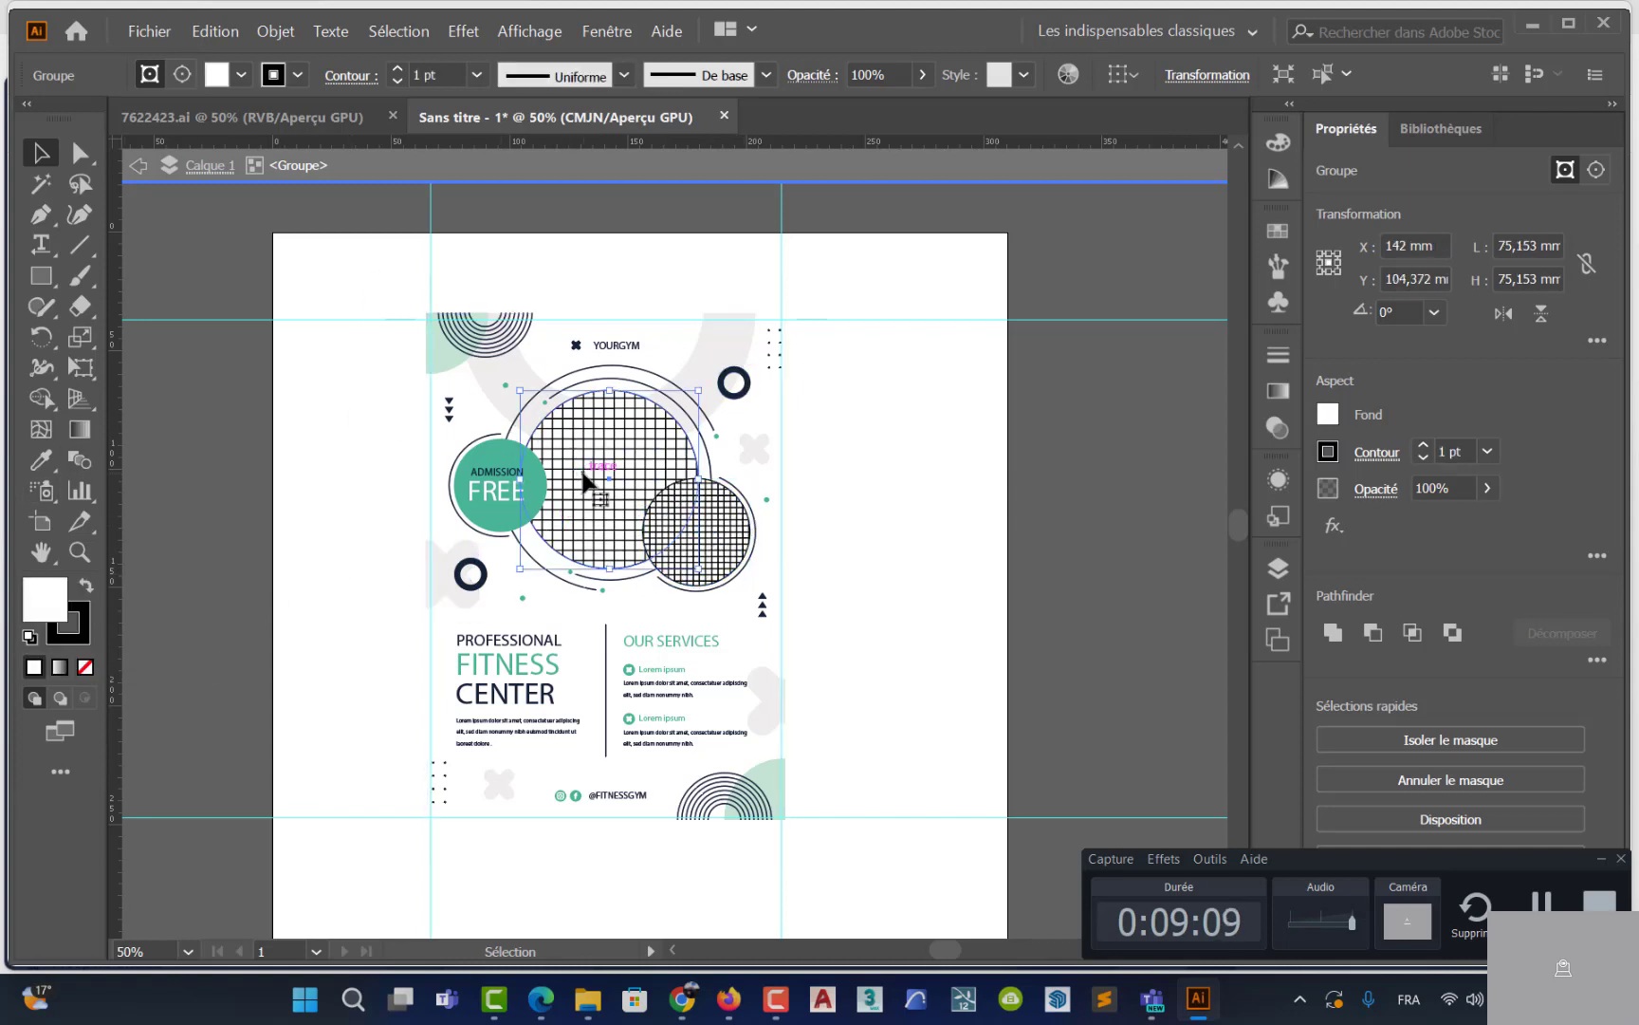
key(Delete)
click(702, 539)
key(Delete)
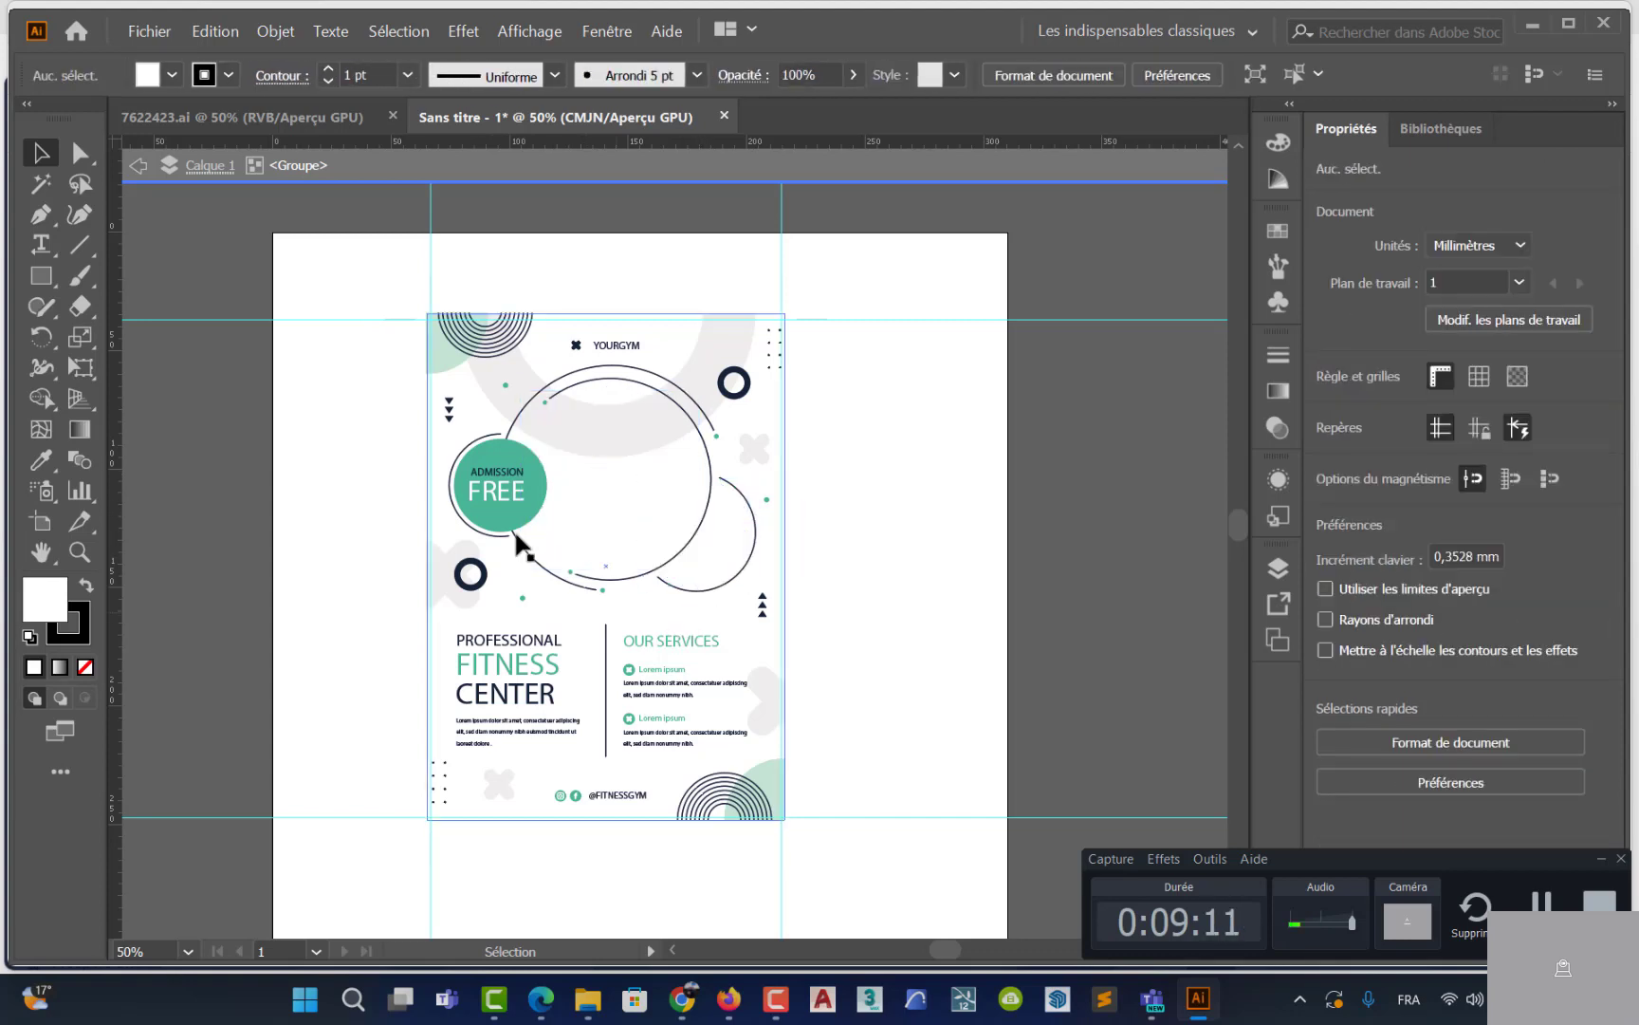
click(613, 416)
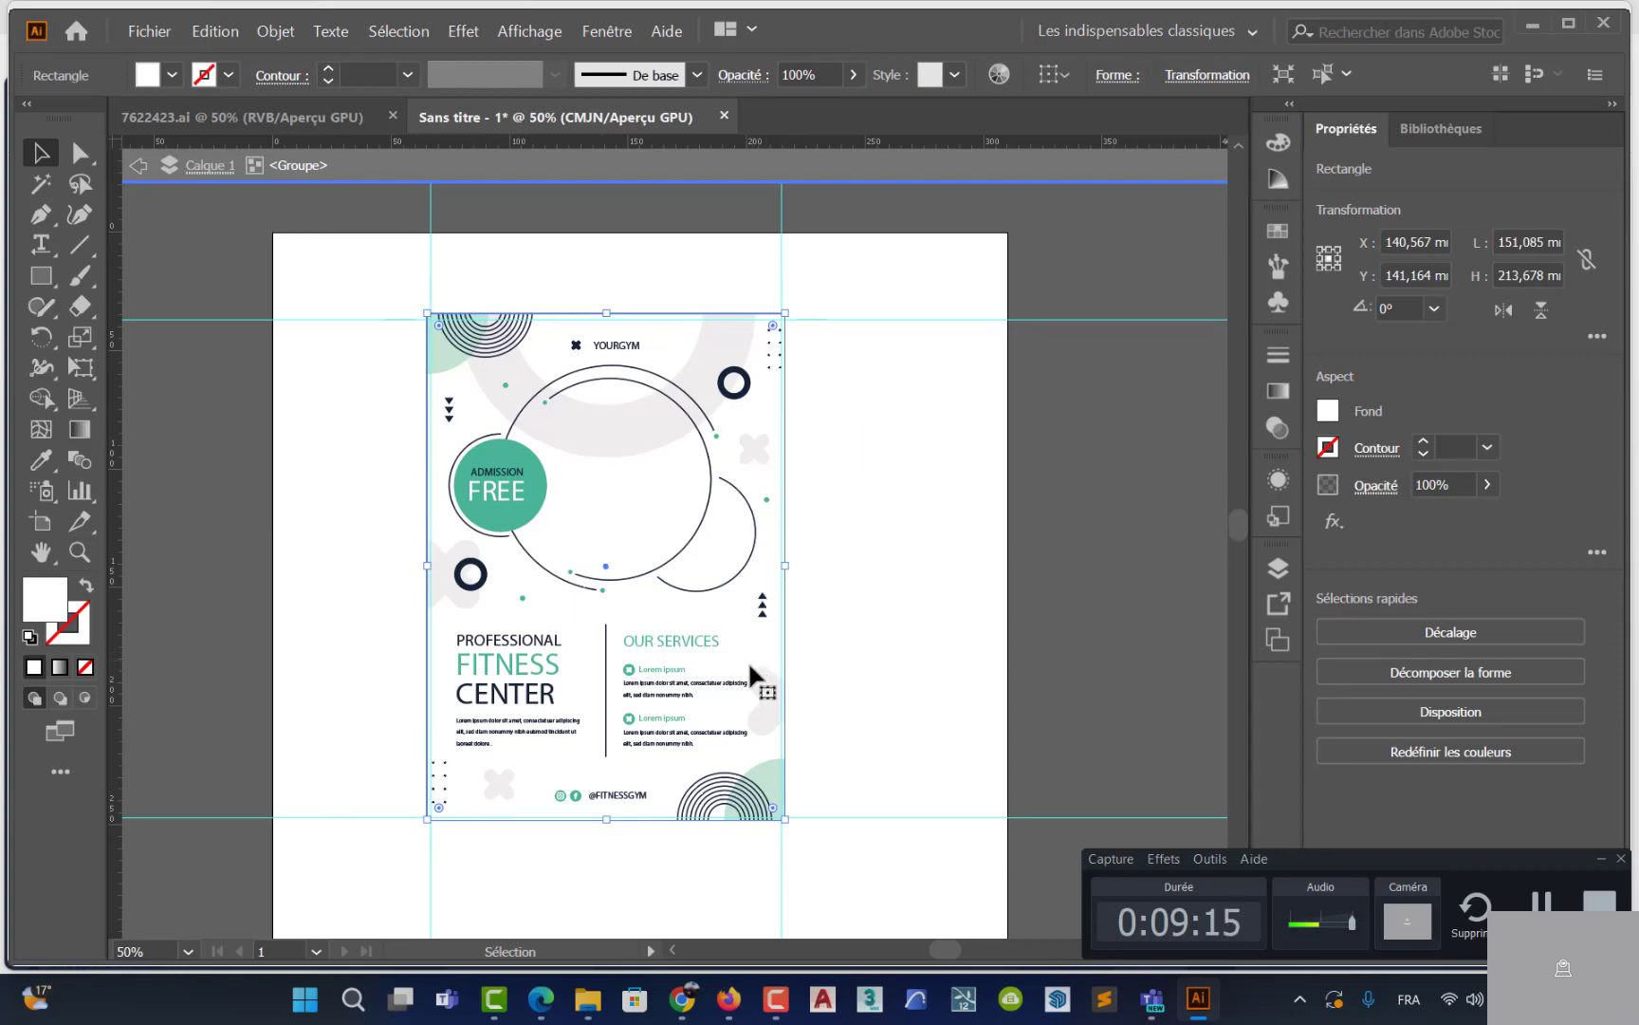
click(137, 39)
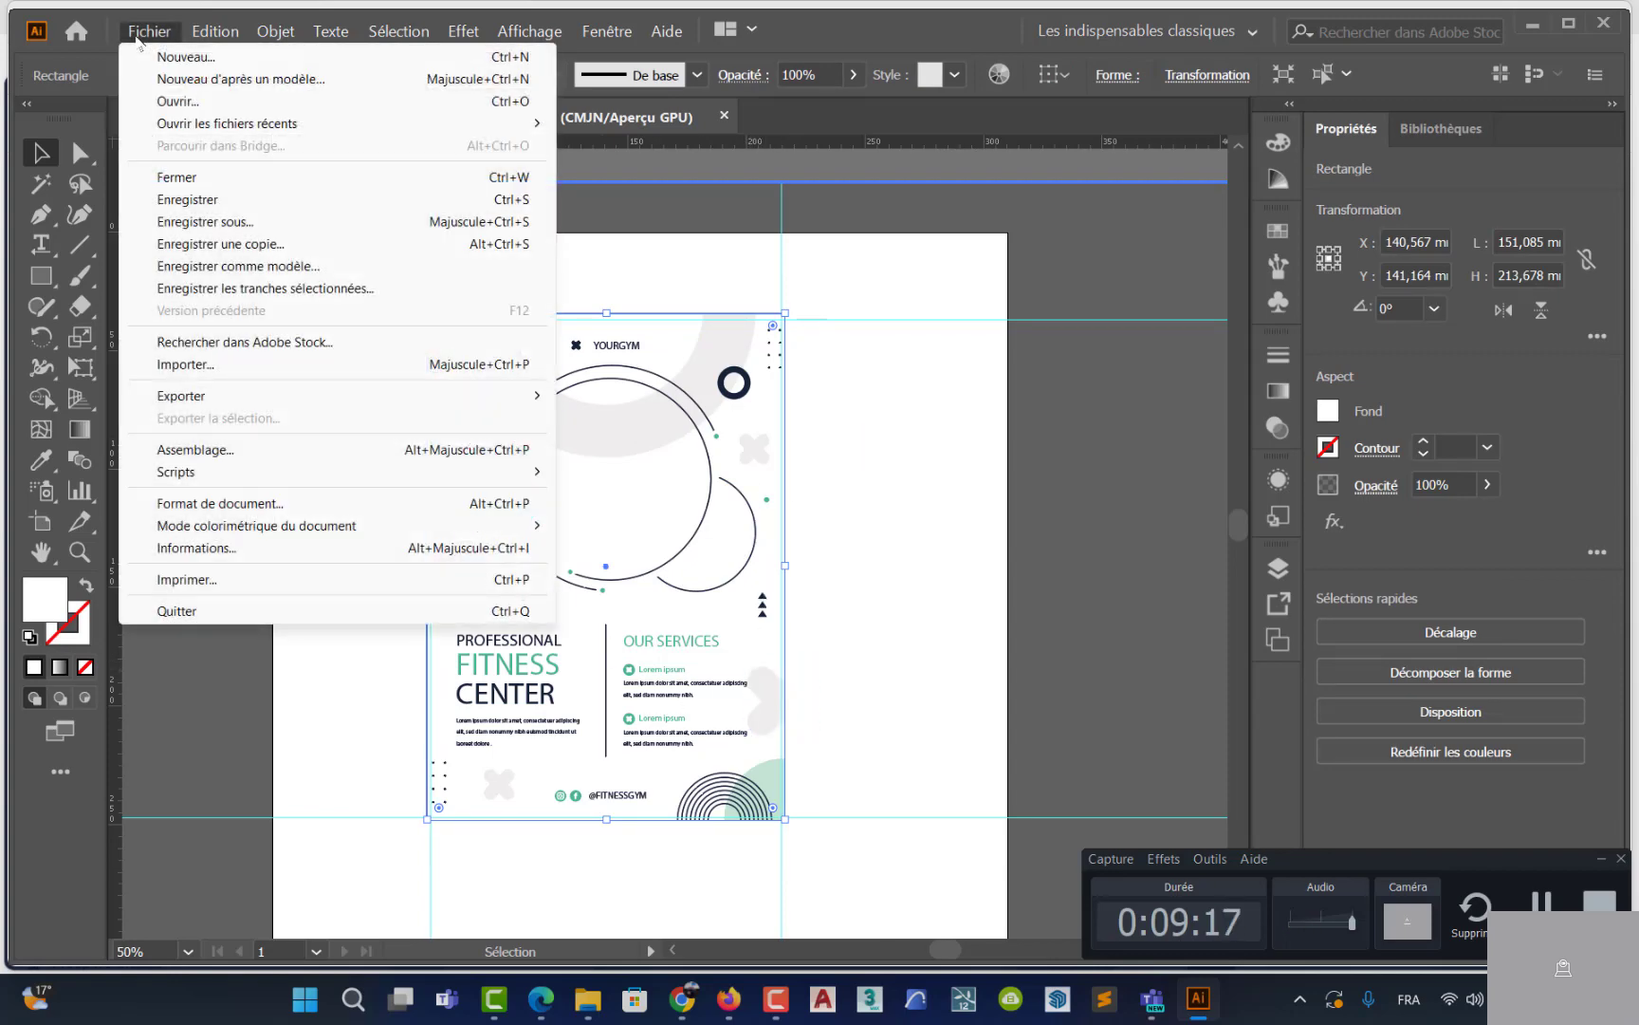
click(231, 370)
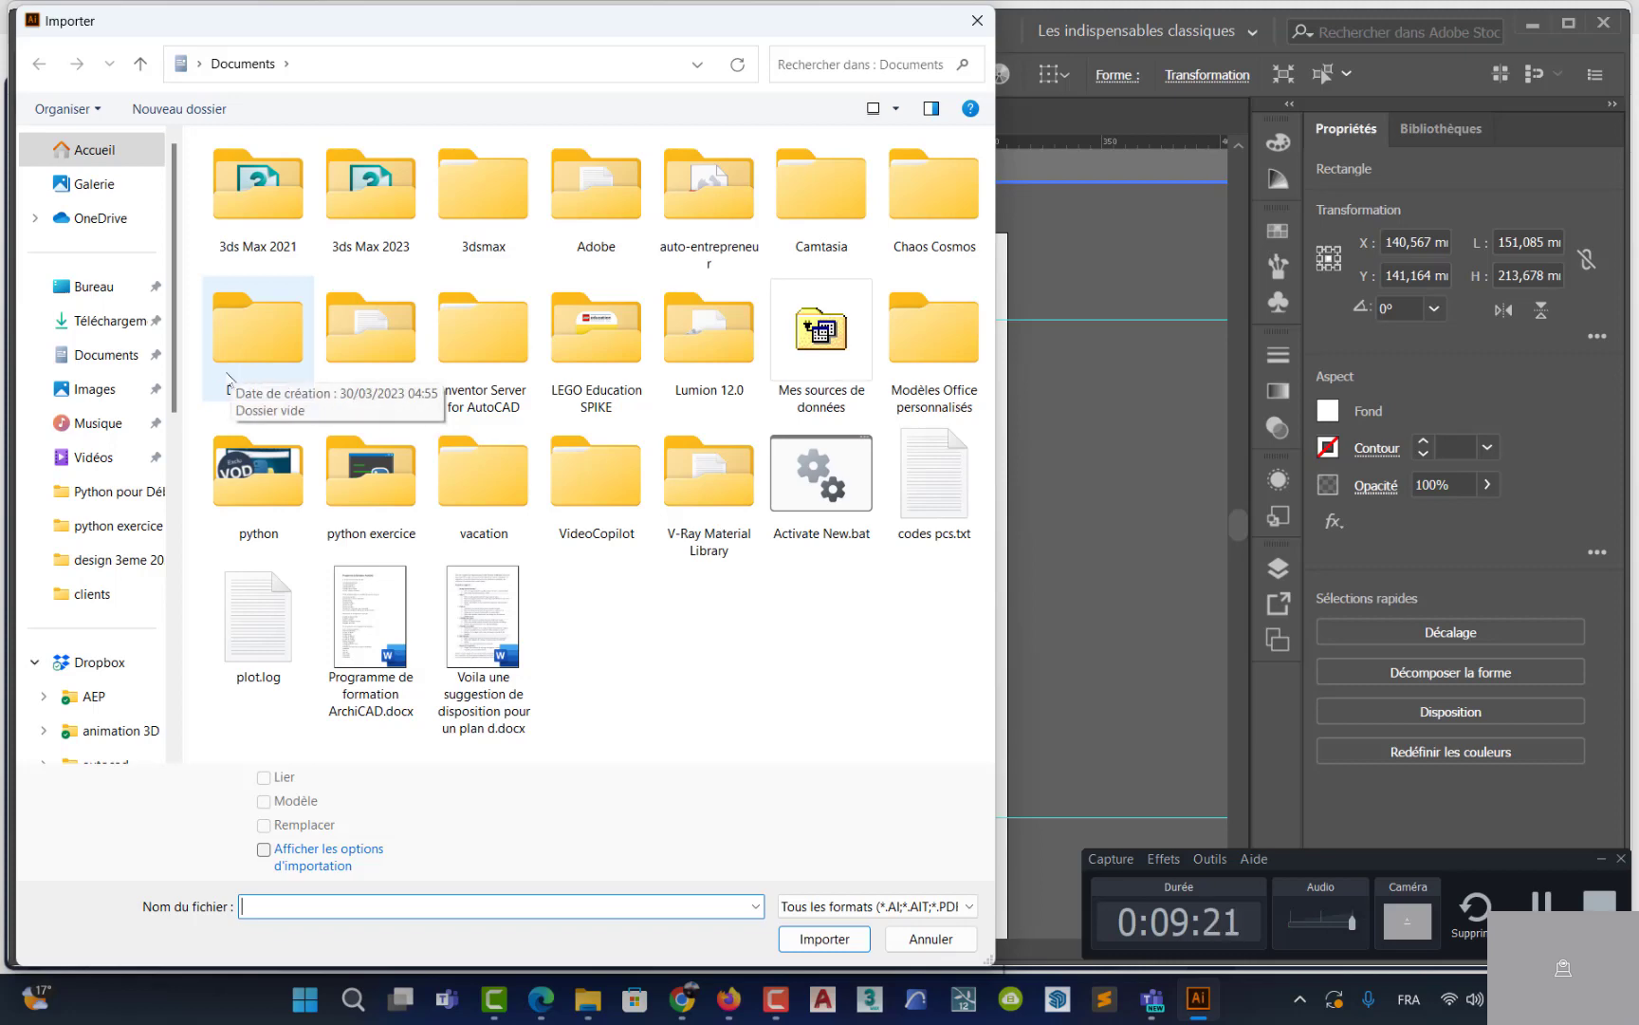
drag(827, 7, 828, 4)
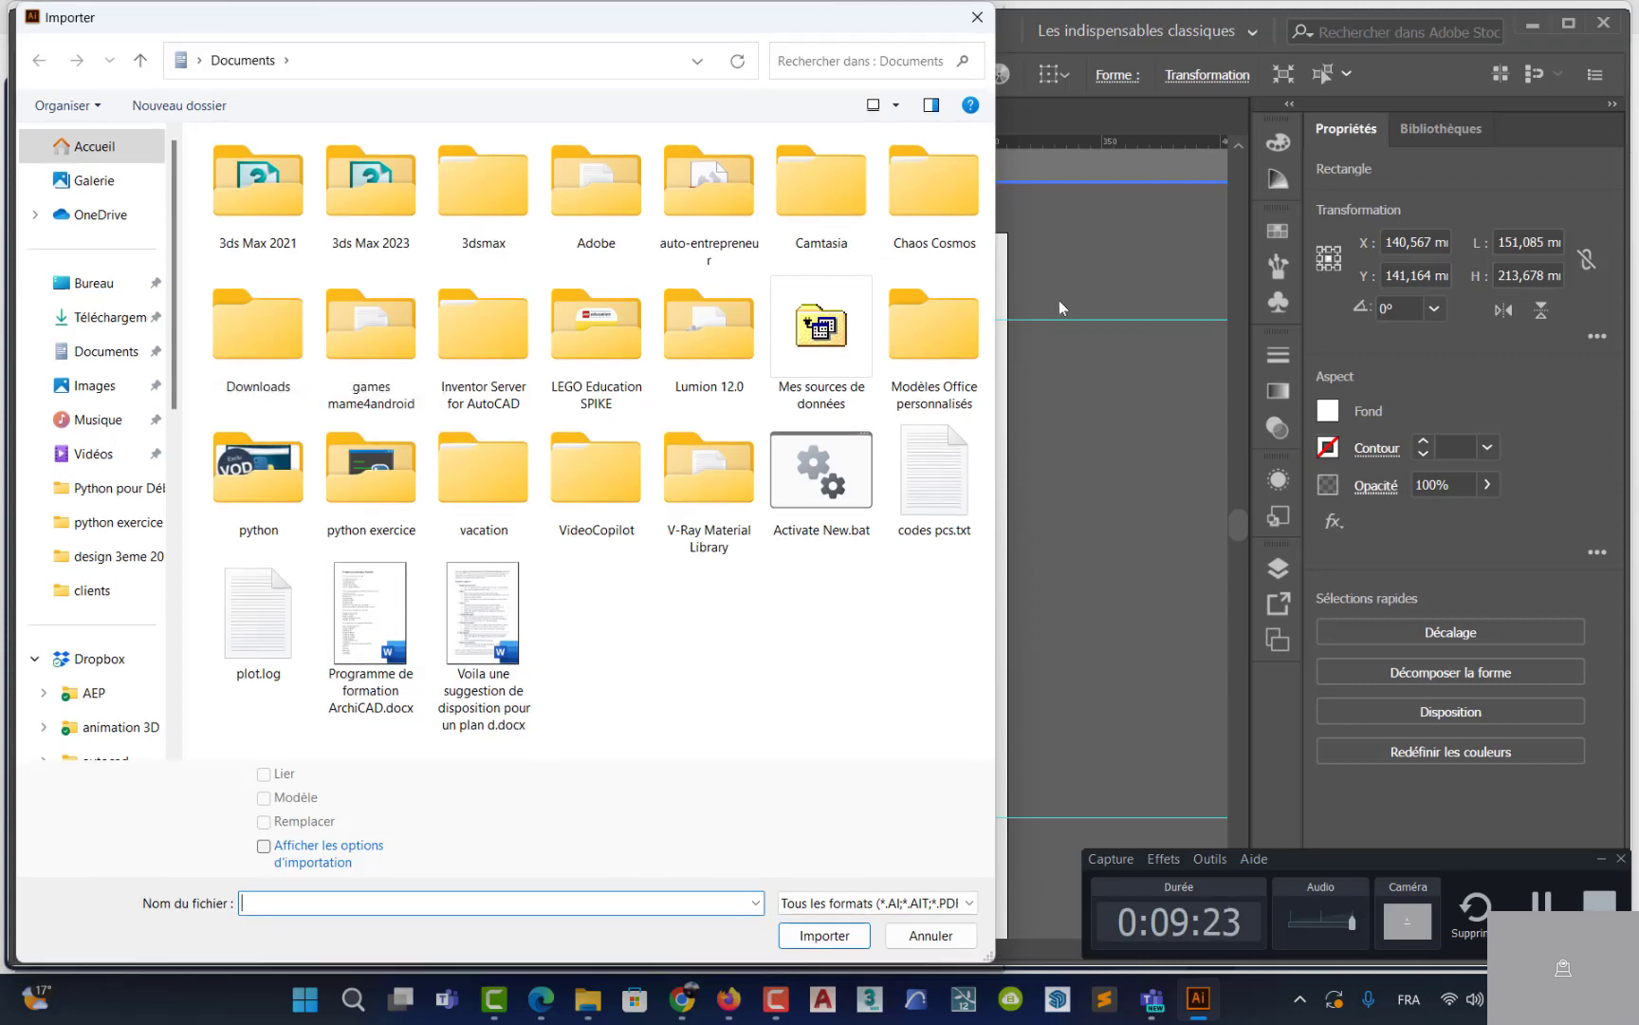
drag(344, 20, 373, 213)
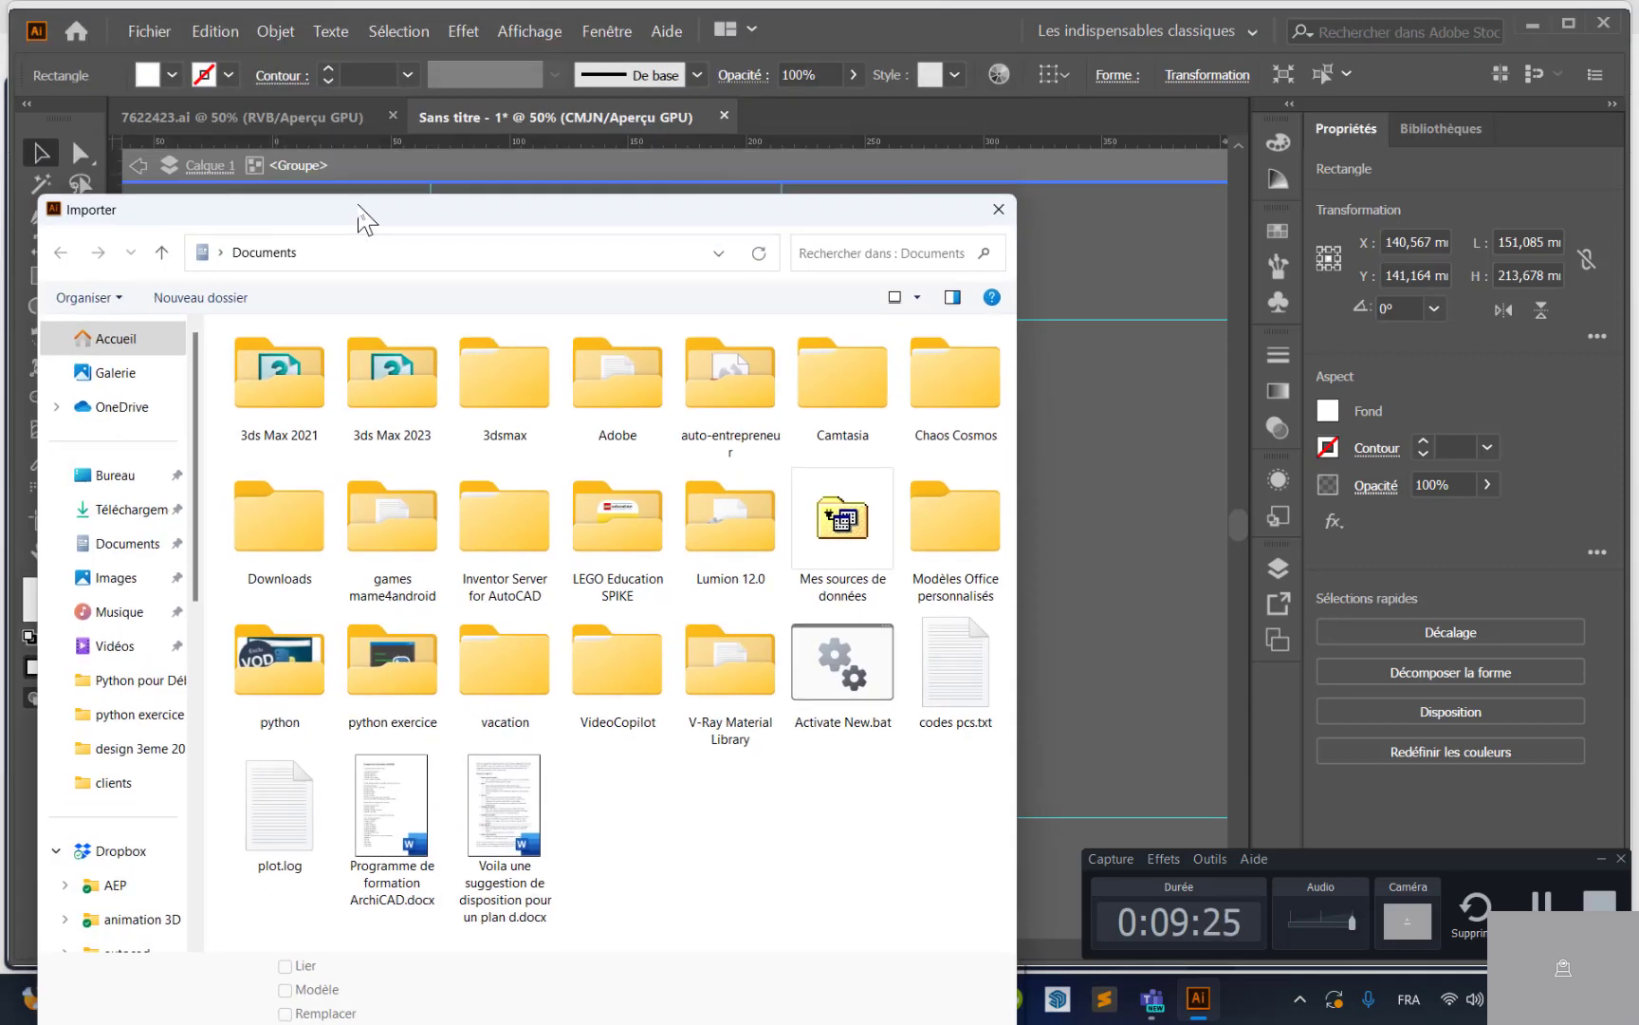
click(1007, 209)
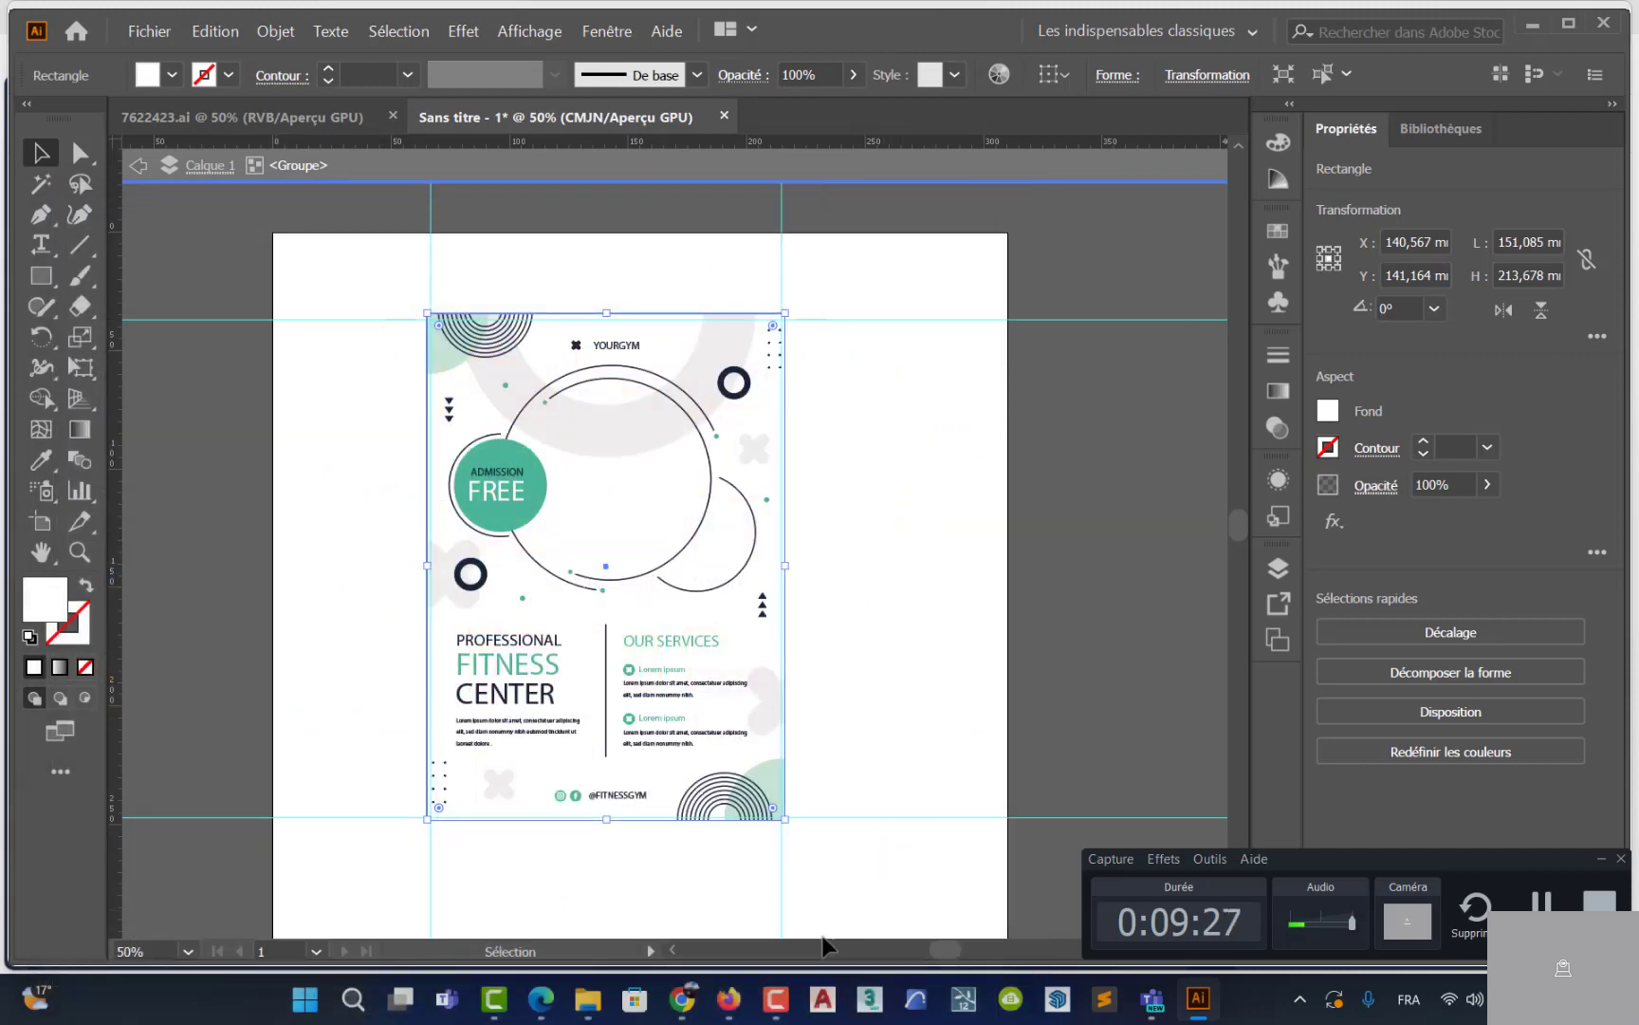
Switch to Firefox, search Google for "pexel" and open the Pexels free image site
click(723, 1004)
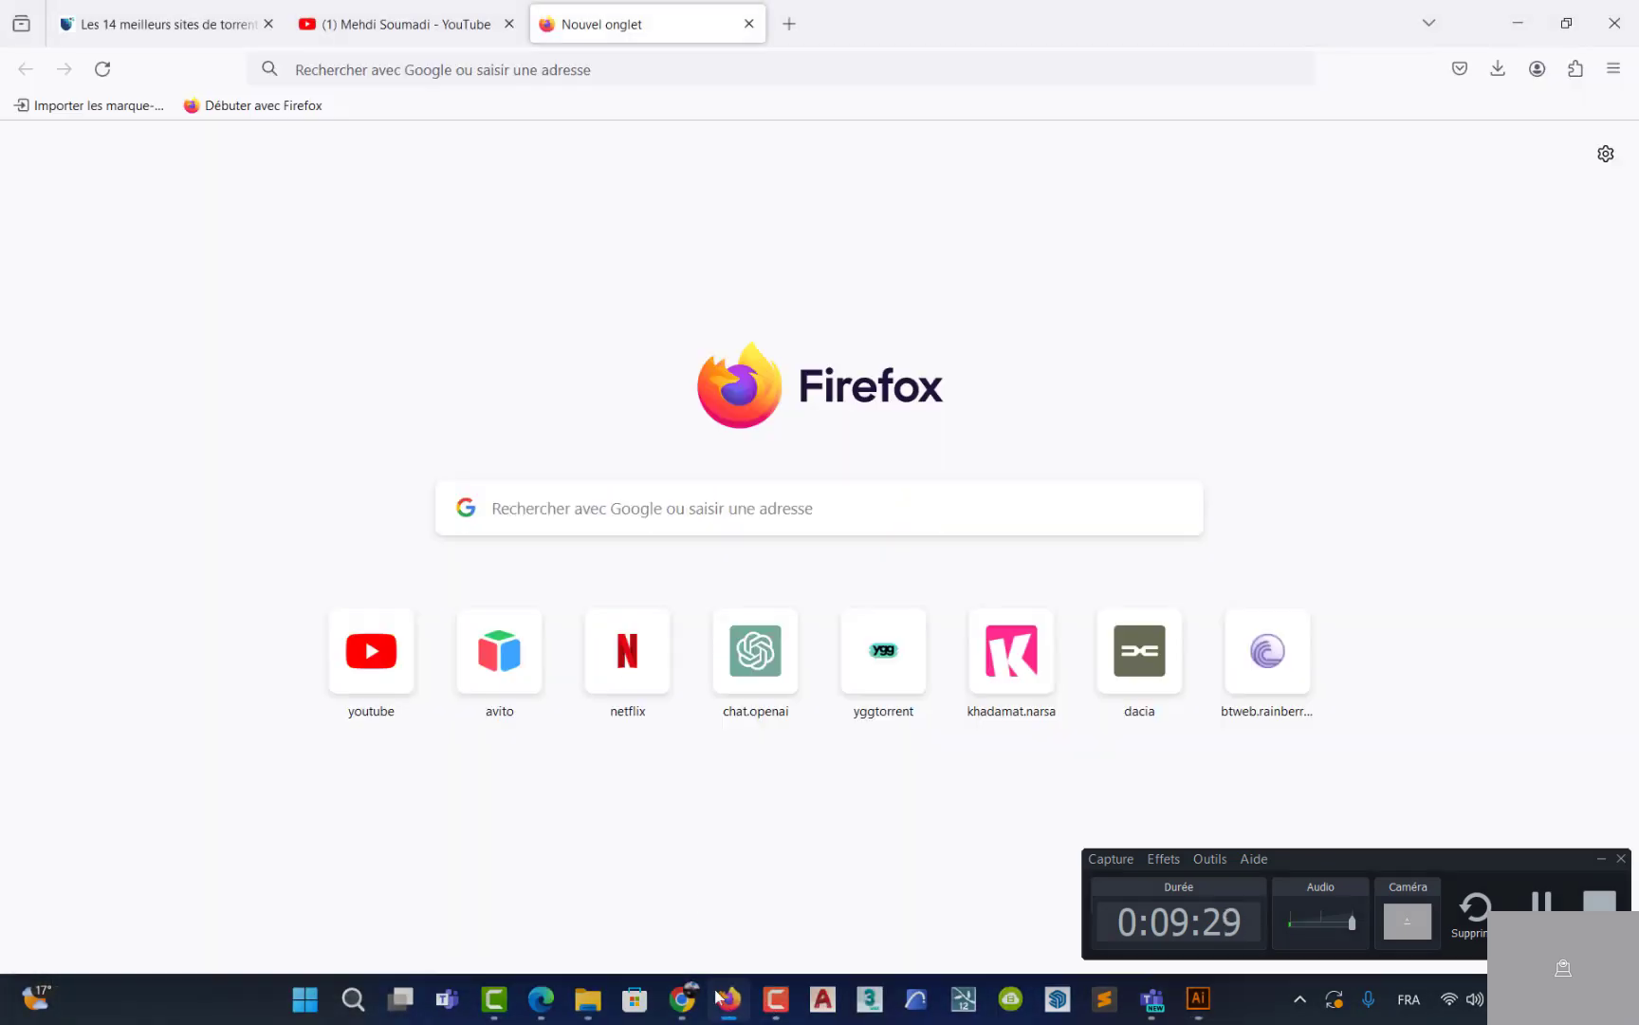
click(529, 71)
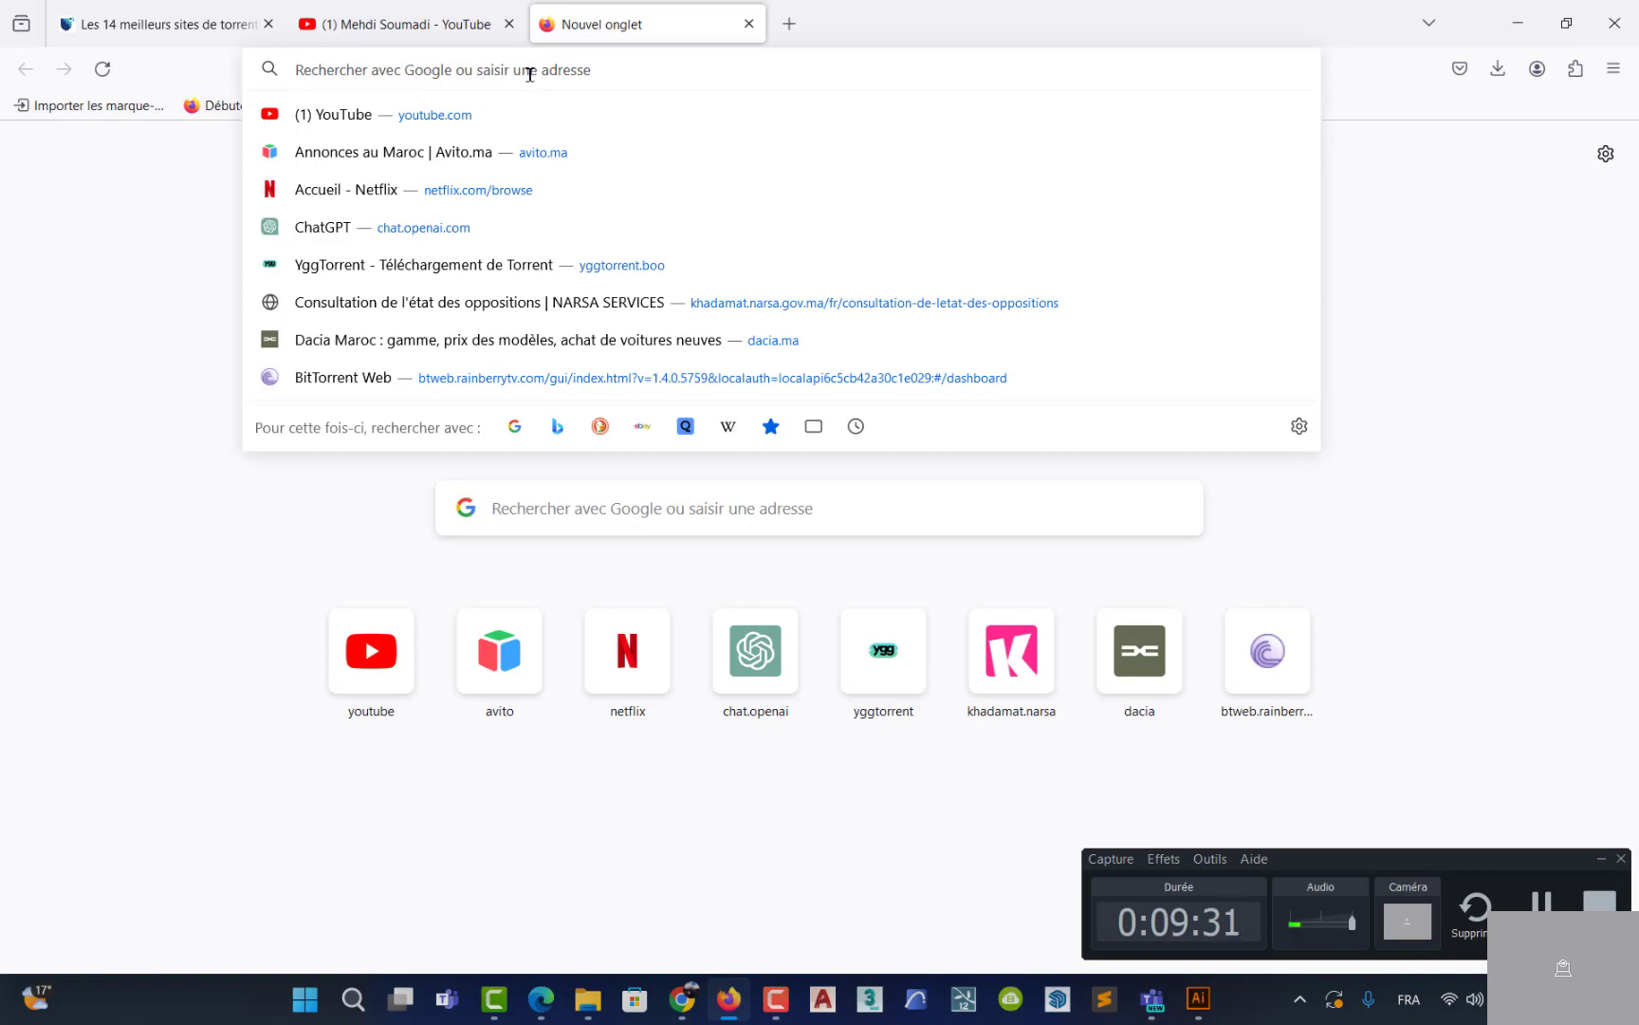
text(pexel)
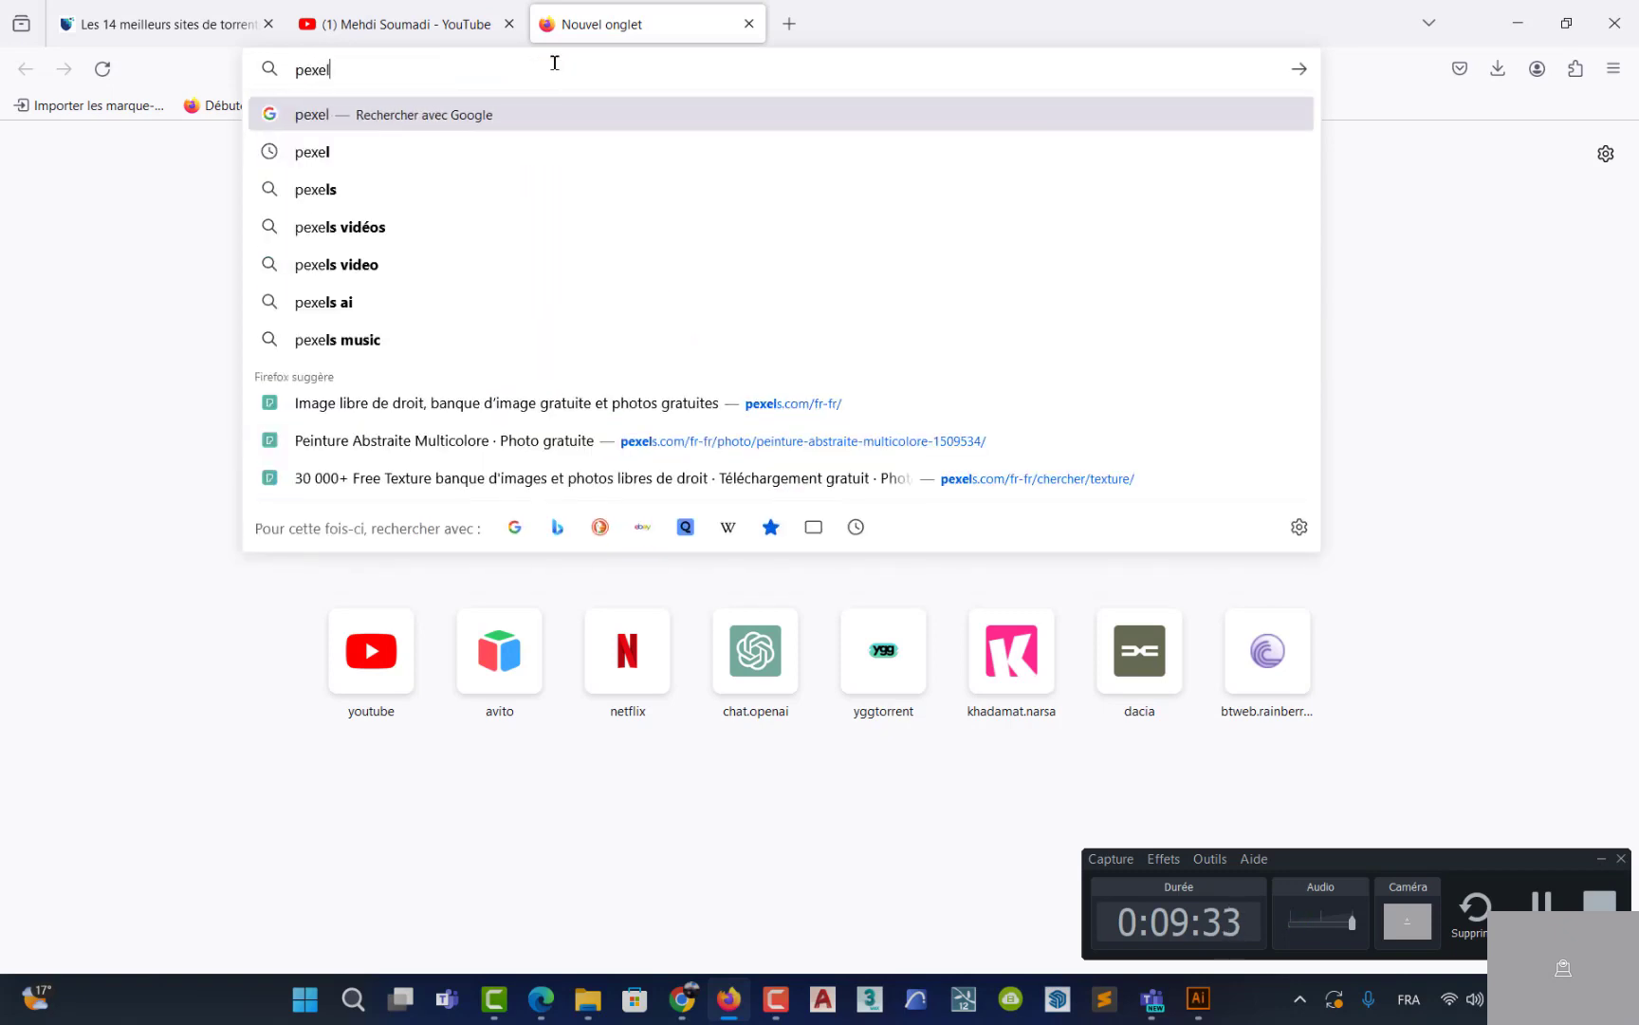
key(Return)
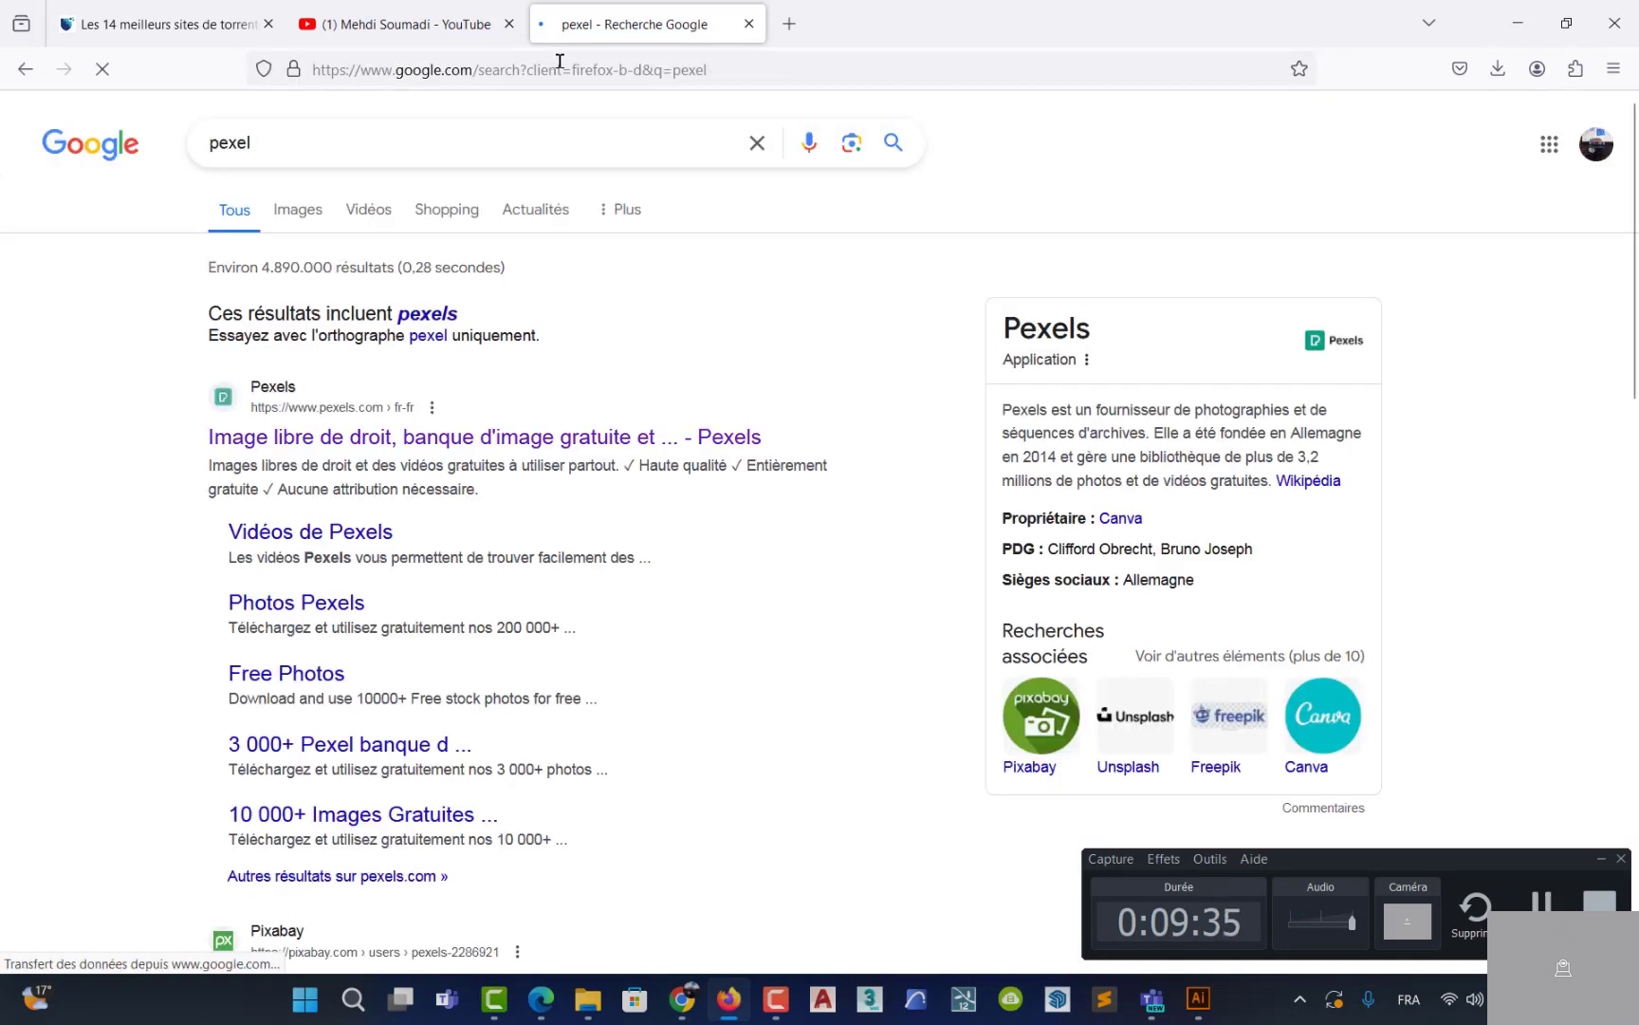
click(446, 323)
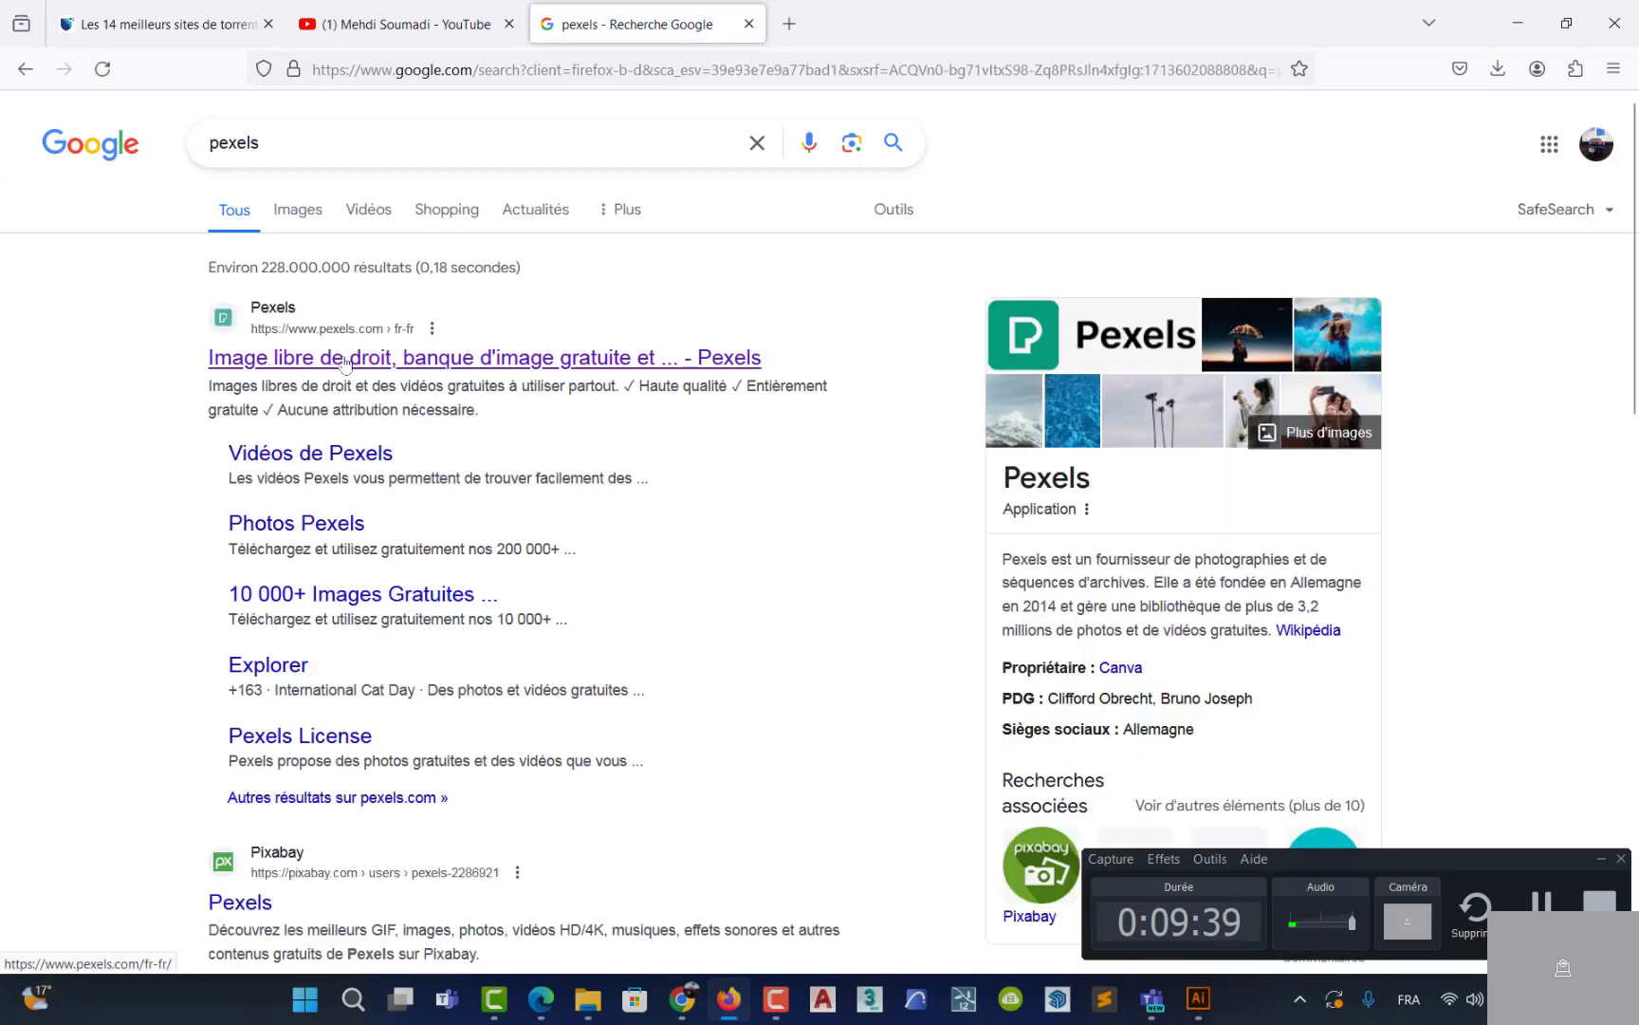
click(501, 358)
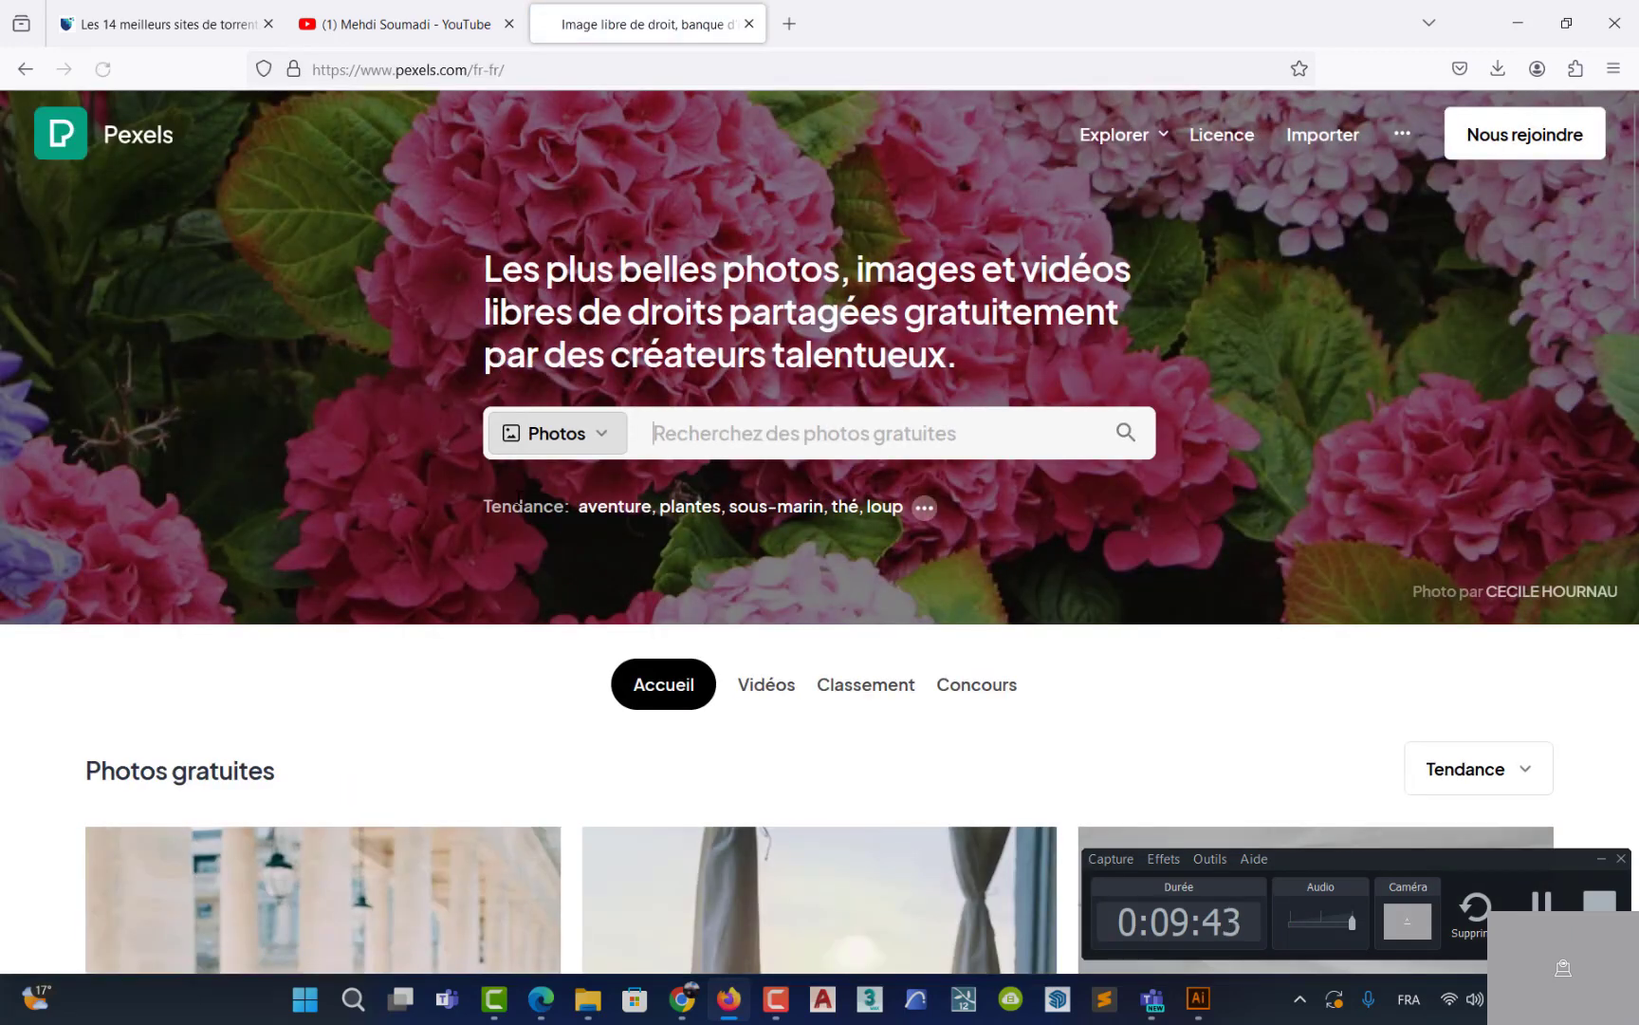
Search Pexels for "sport" photos and download the black-and-white picture of a bare-chested man lifting a dumbbell
click(720, 432)
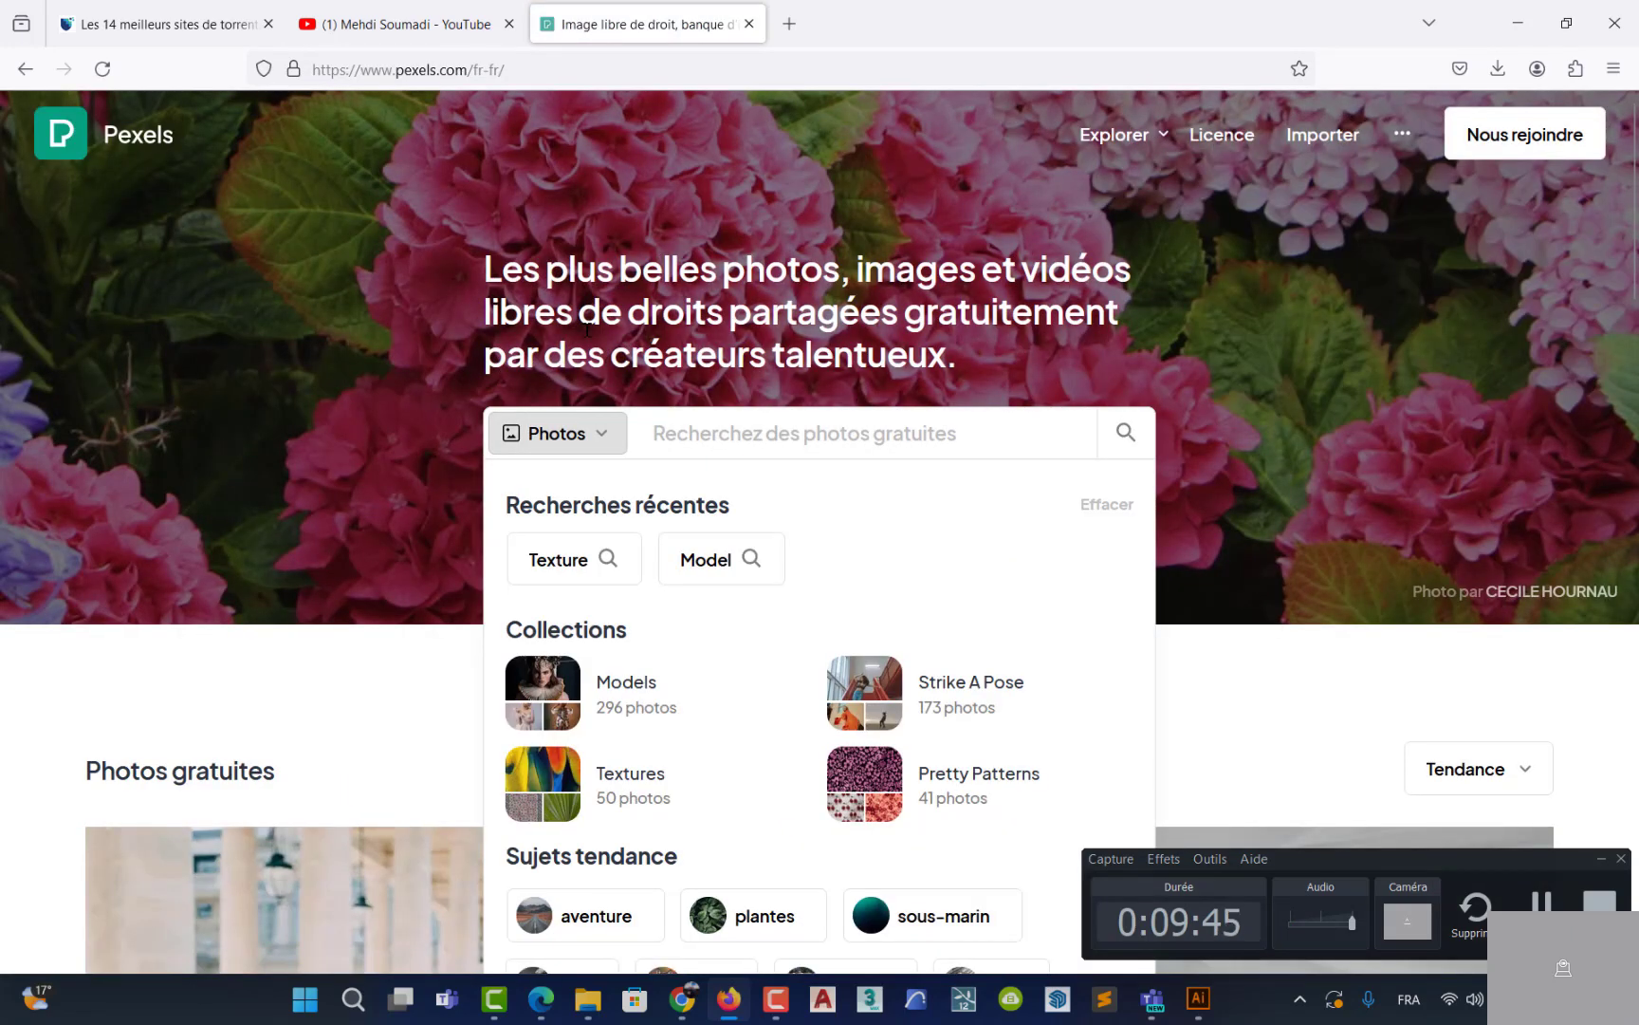
text(sport)
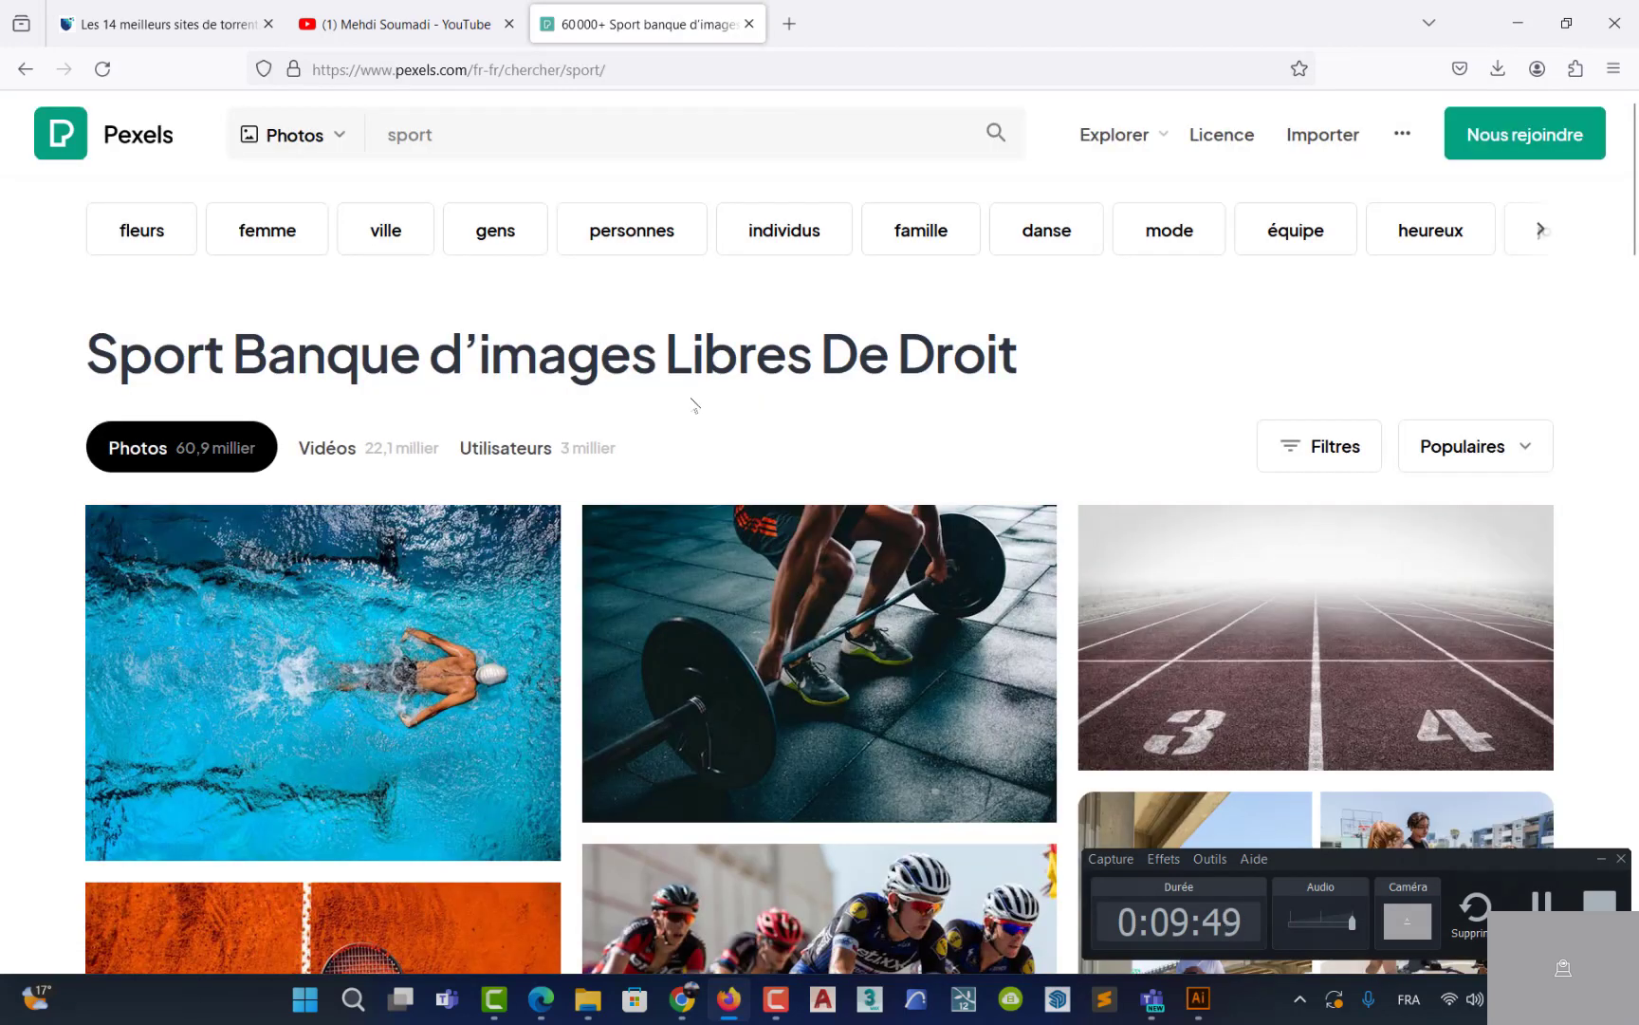
scroll(481, 656, down, 1)
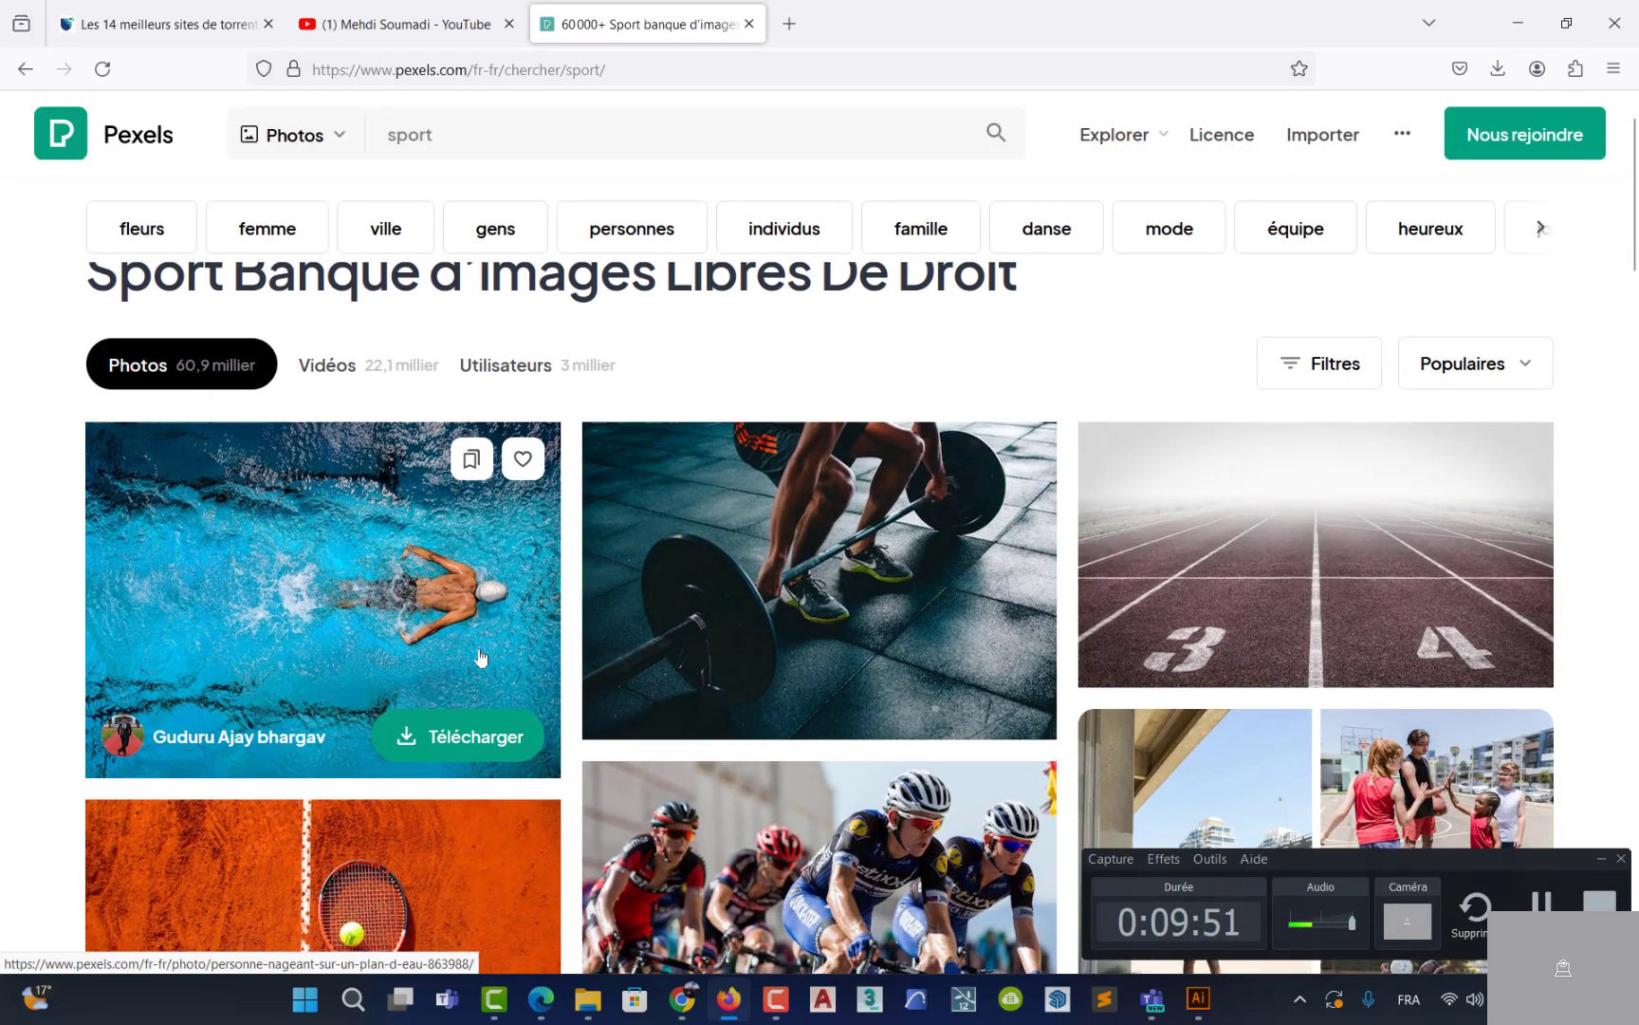
scroll(481, 657, down, 4)
scroll(353, 650, down, 4)
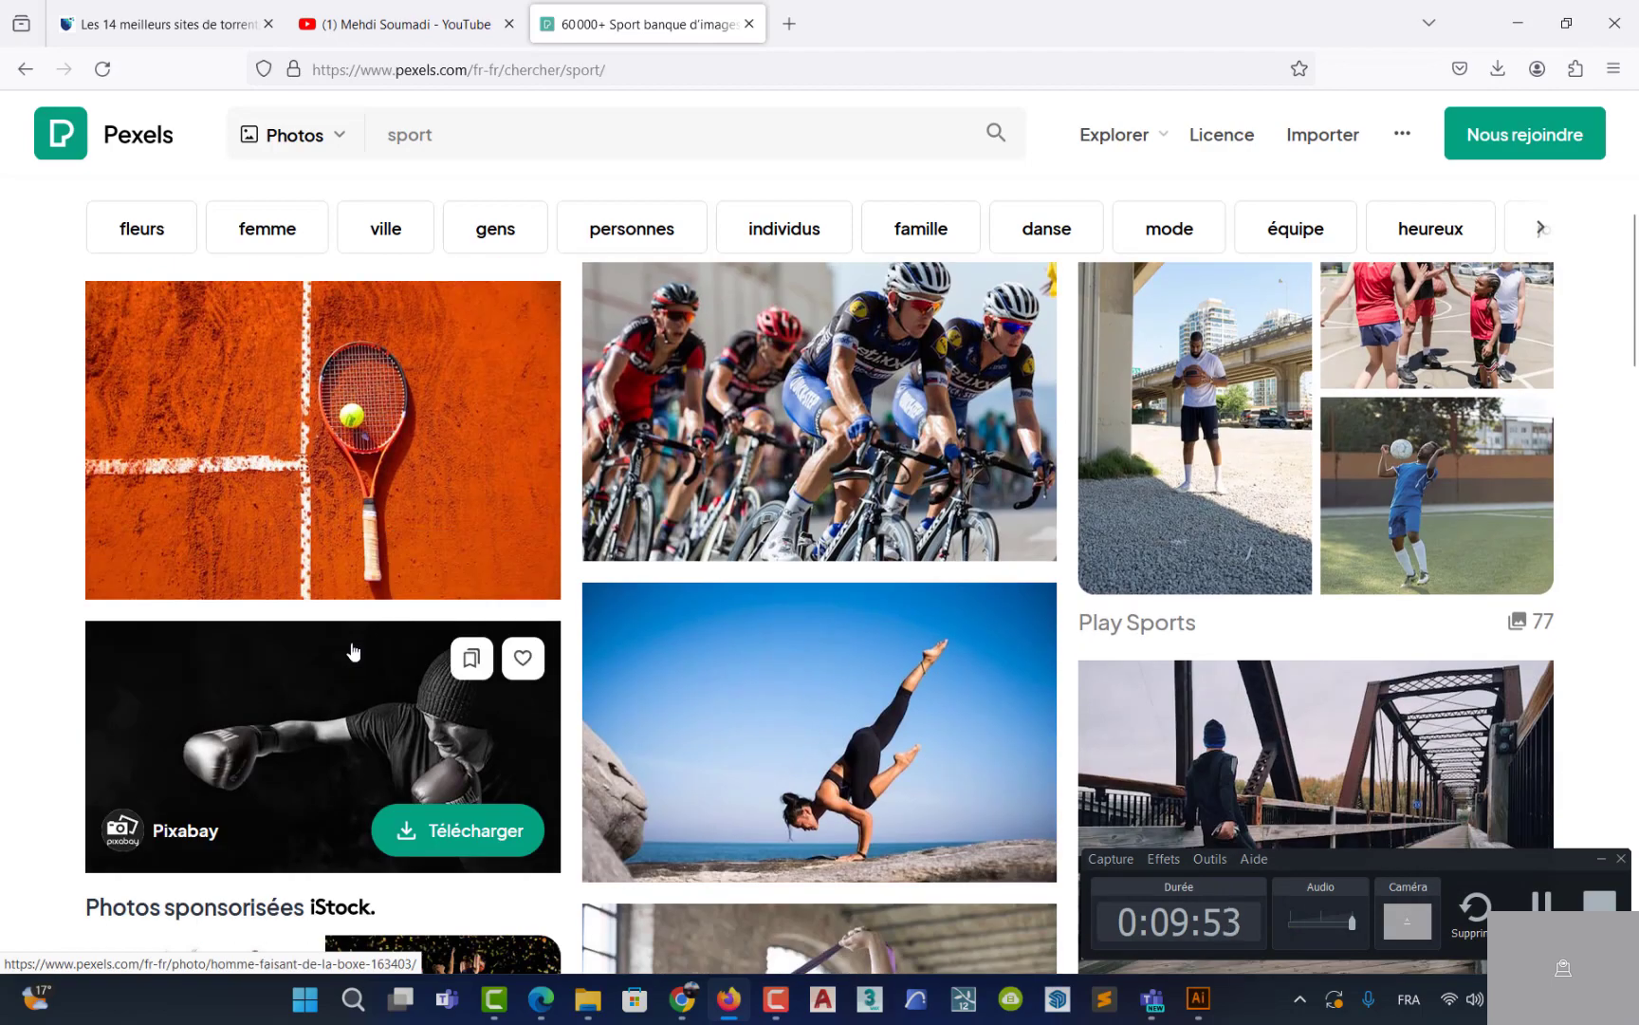
scroll(353, 651, down, 2)
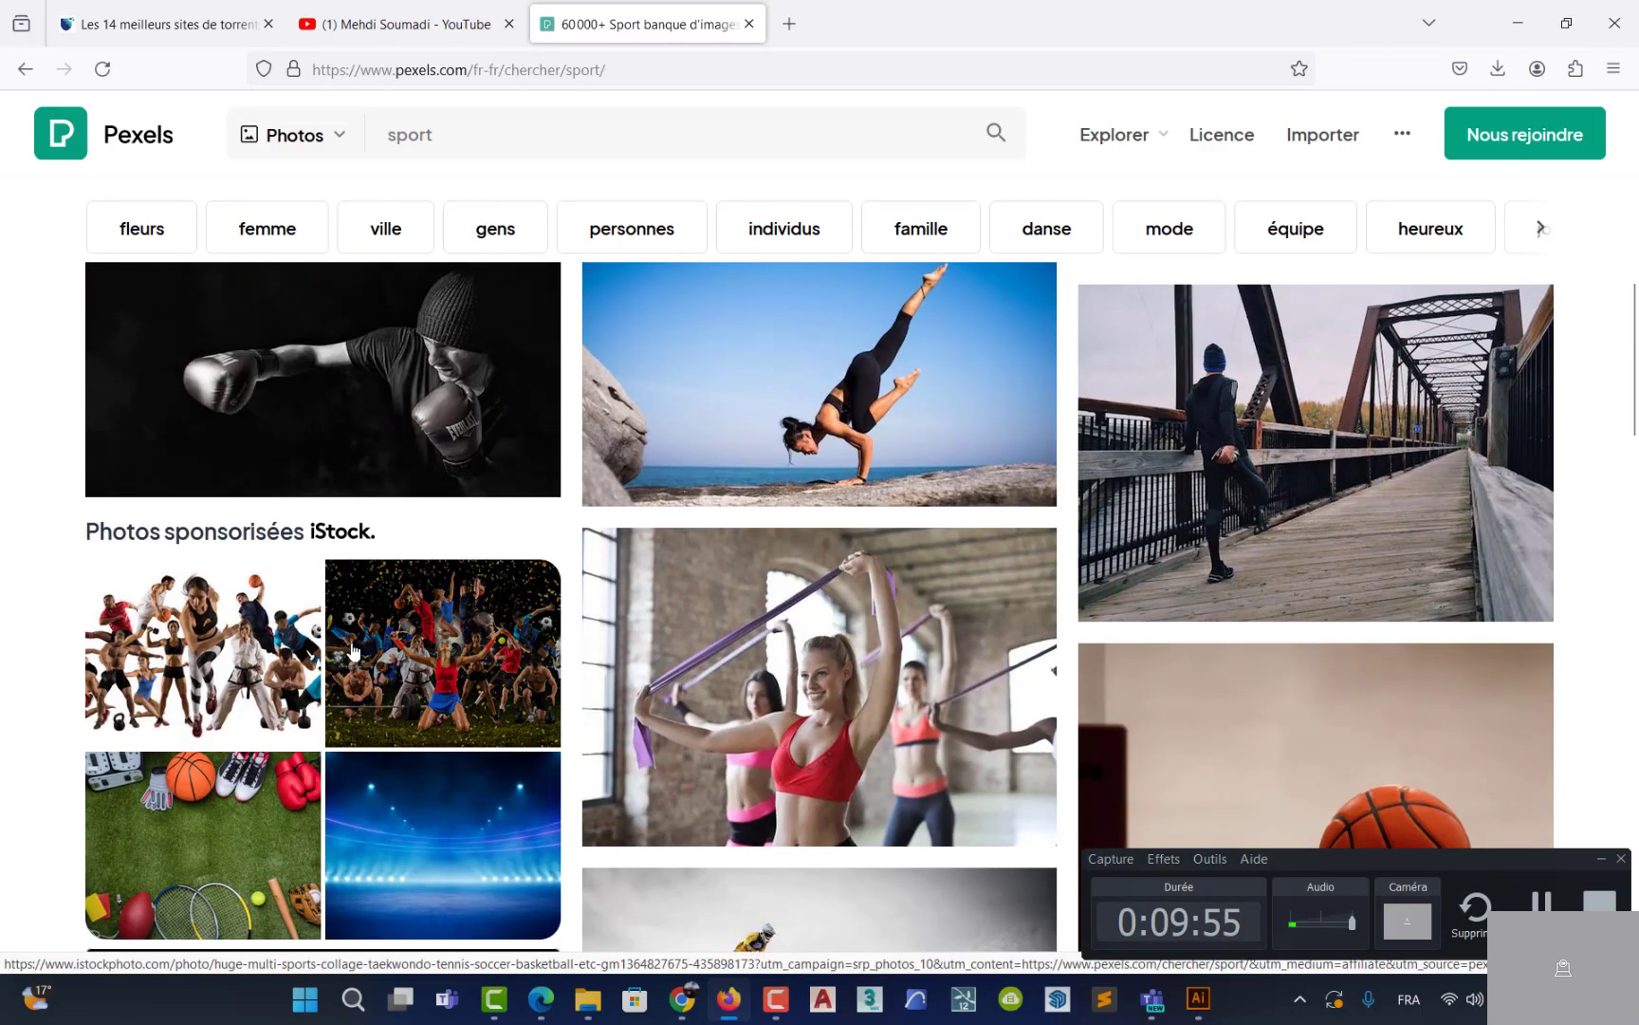
scroll(361, 651, up, 2)
scroll(780, 658, down, 7)
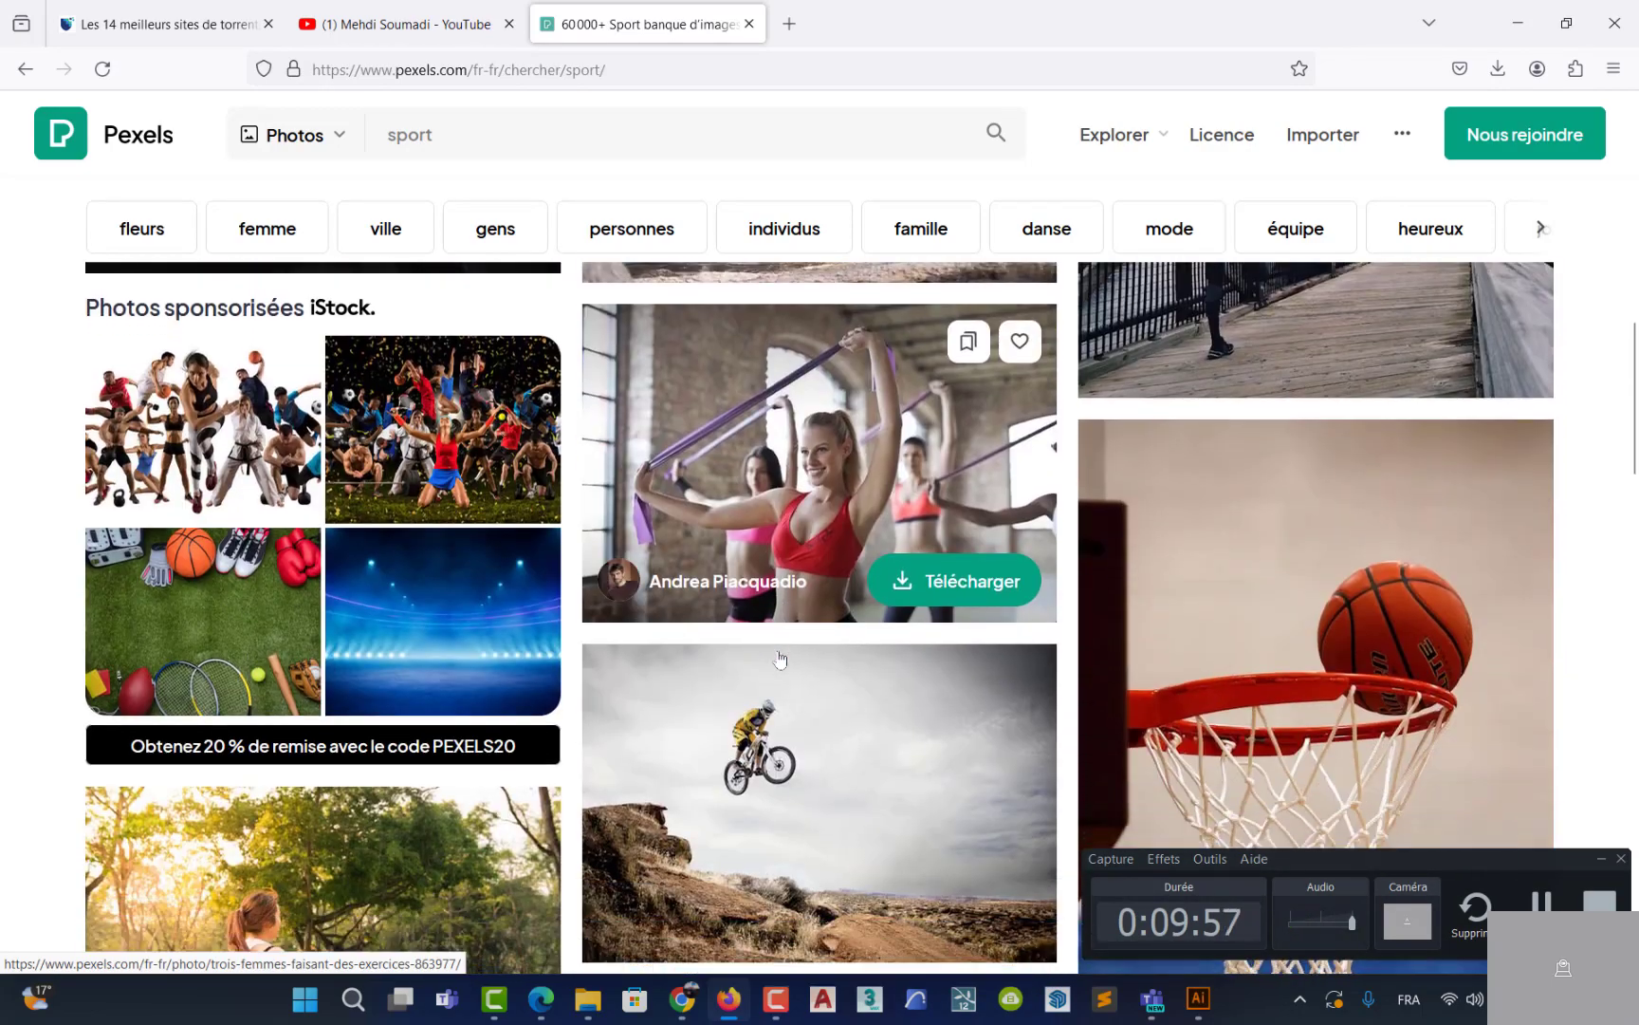
scroll(780, 658, down, 5)
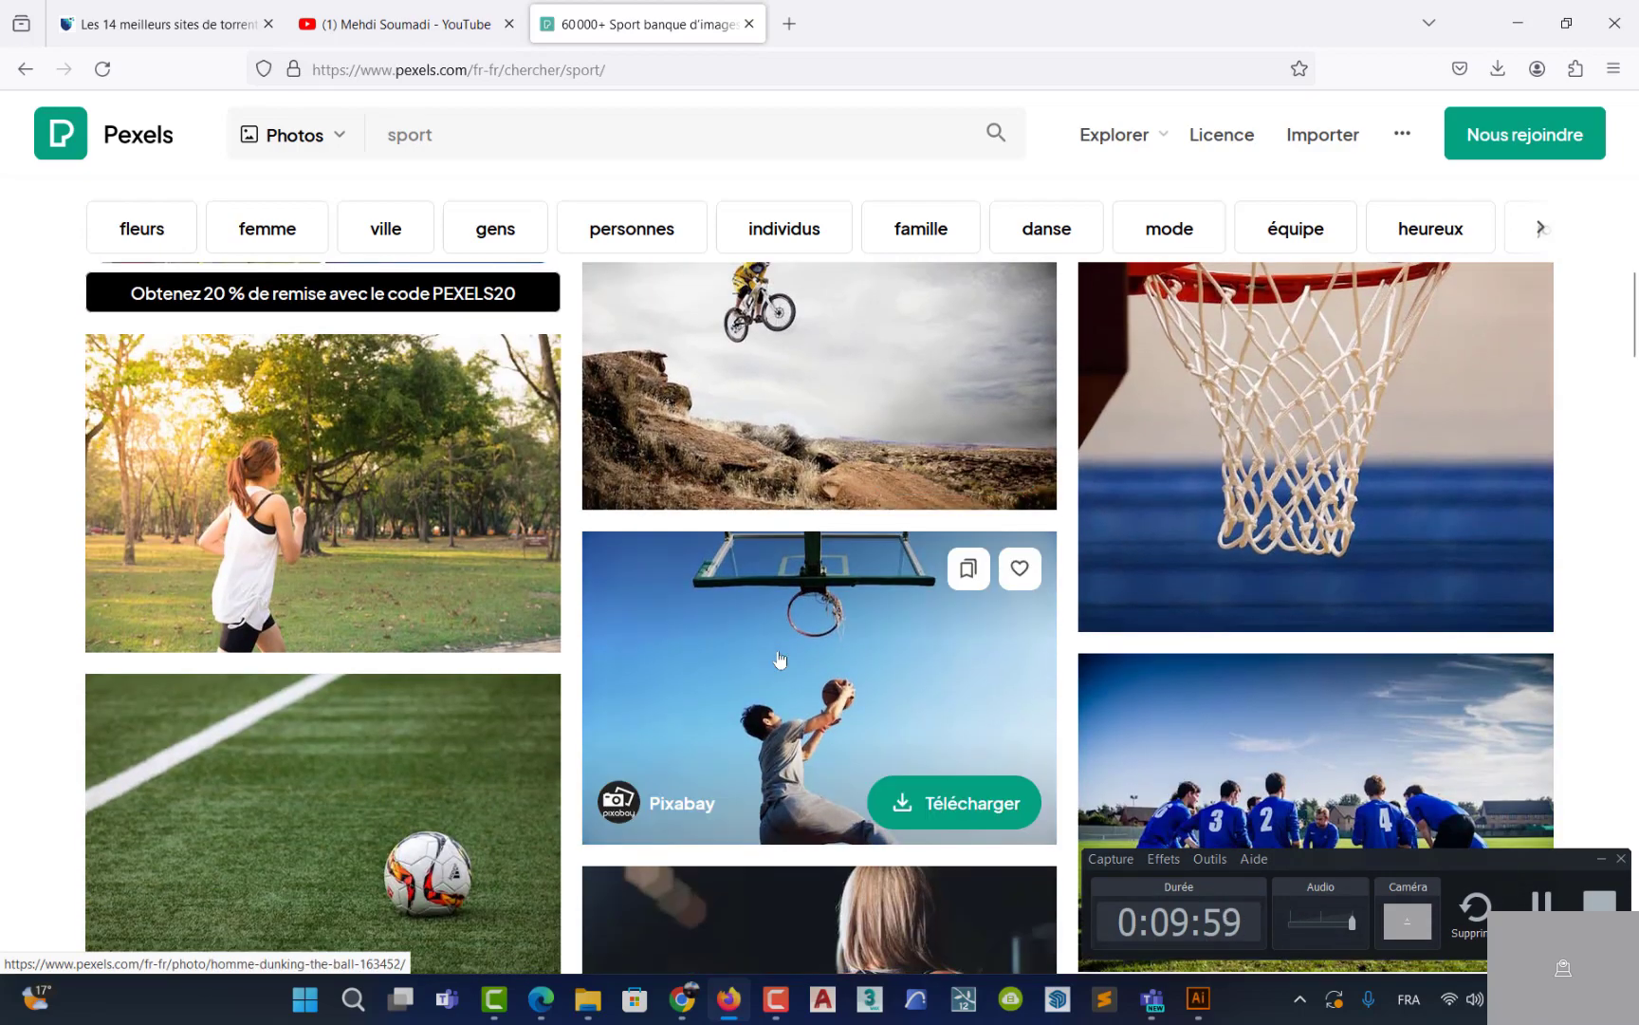
scroll(780, 657, down, 4)
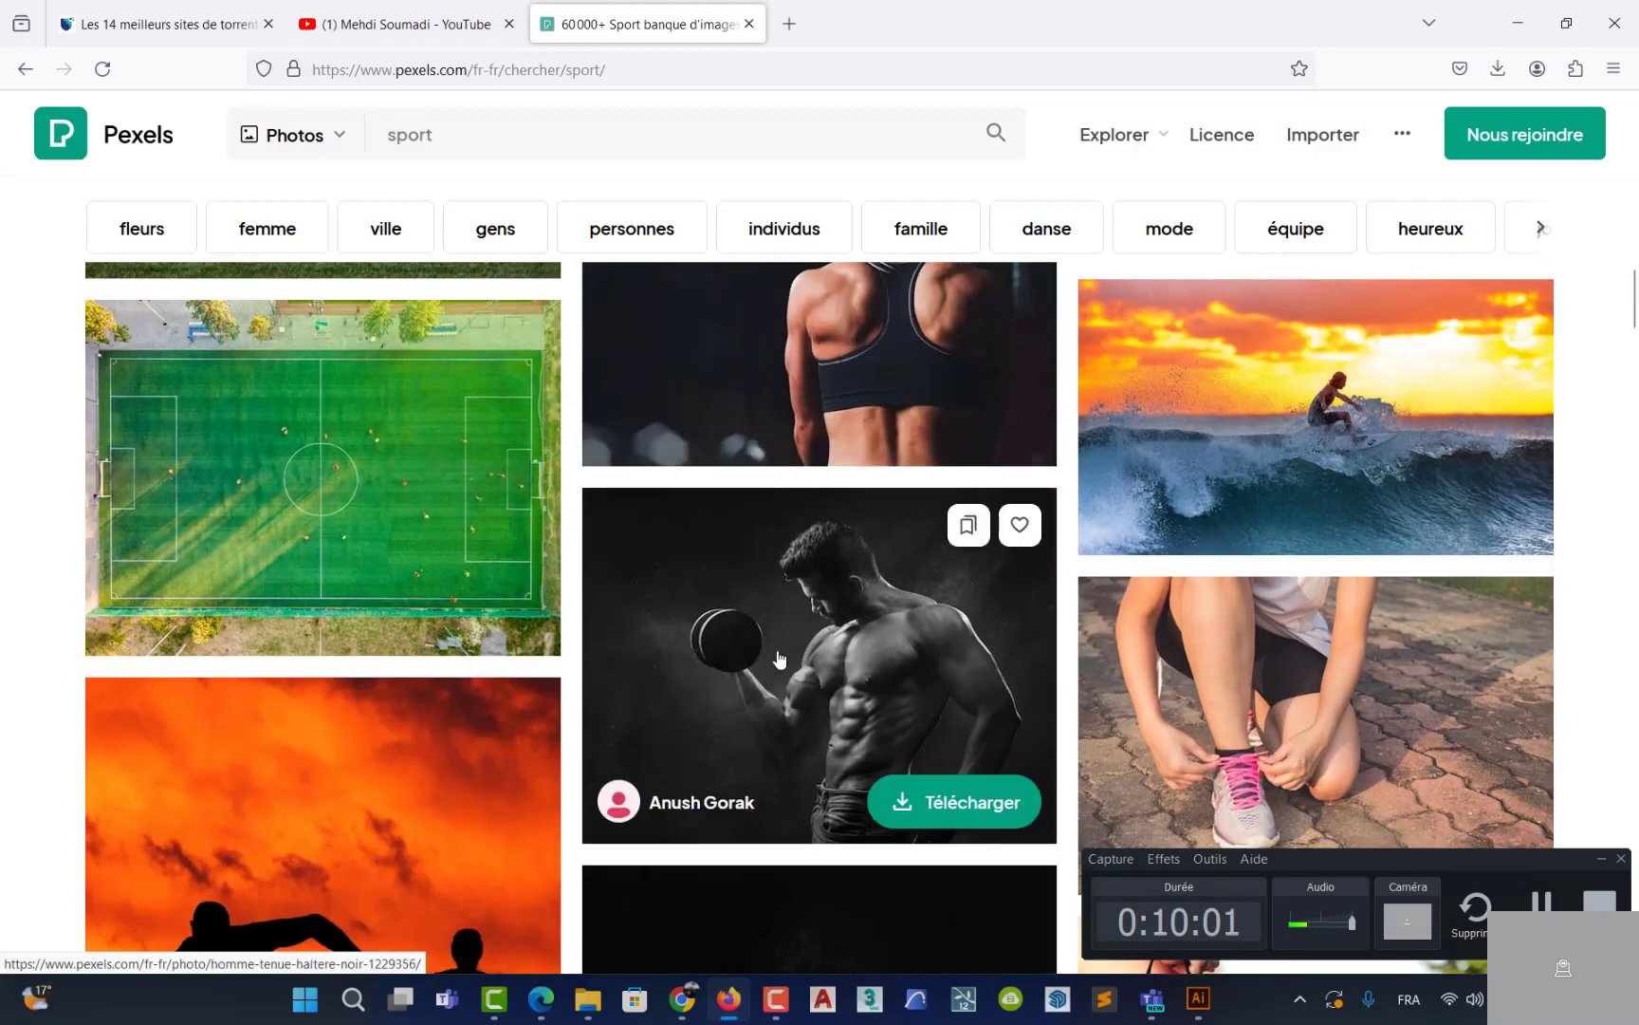
click(923, 805)
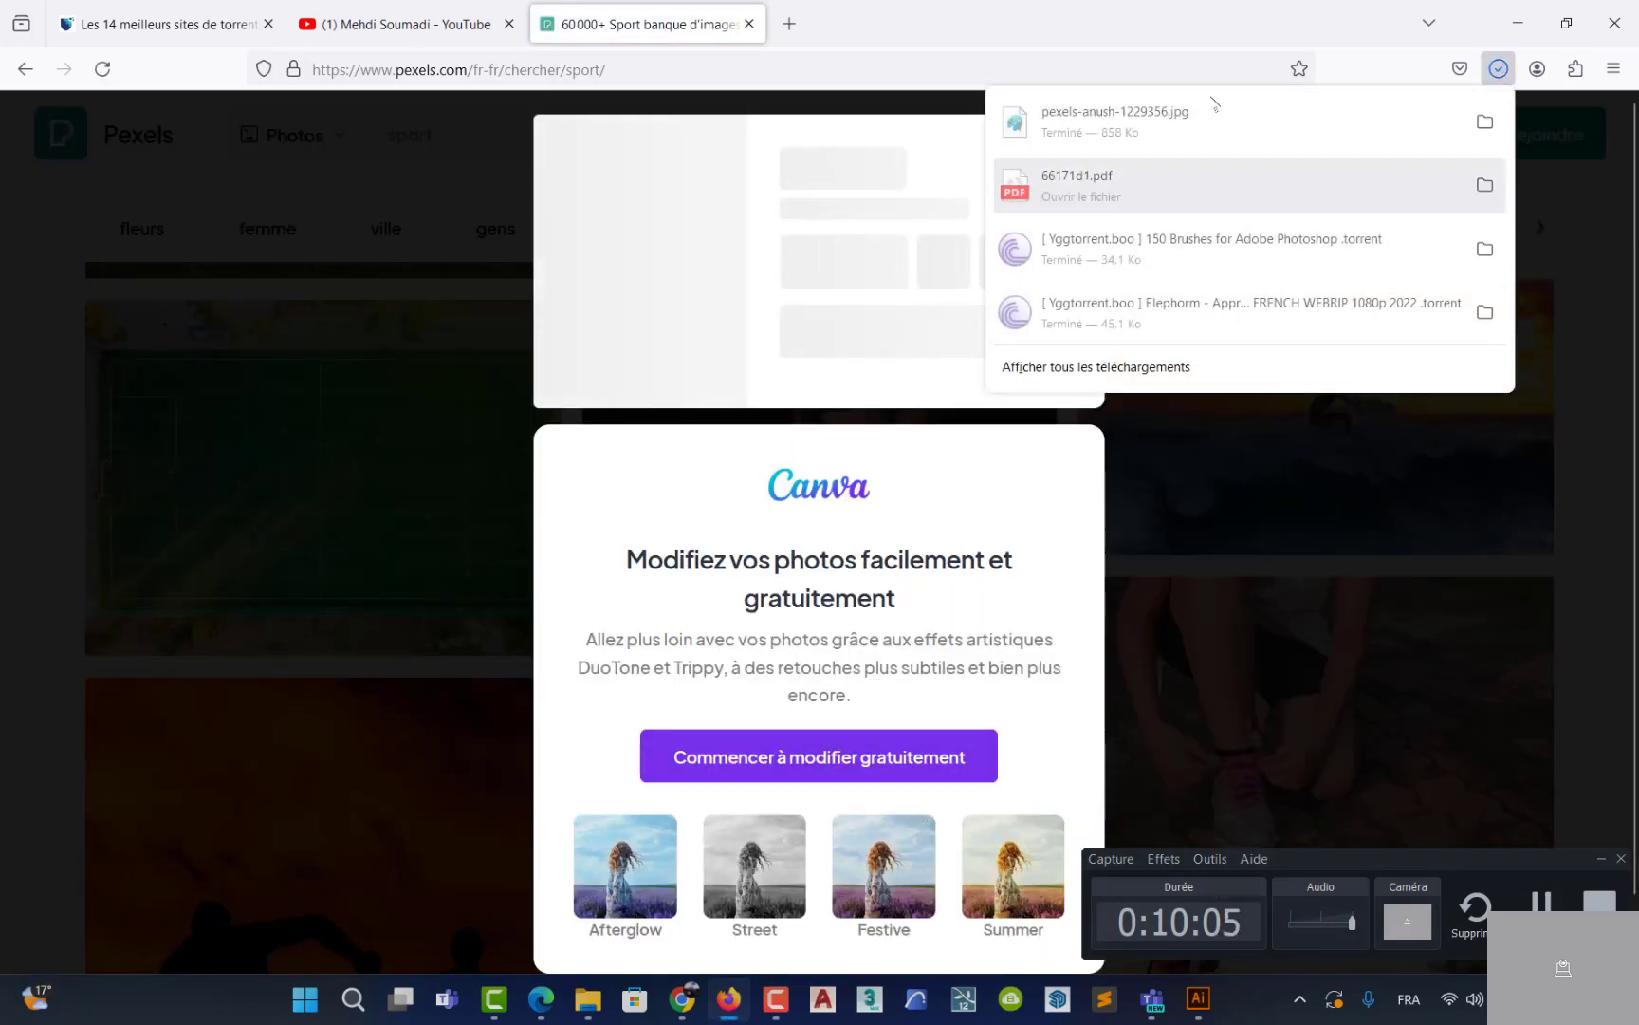
Place the downloaded photo from the Downloads folder into the Illustrator flyer document and scale it down to about 649 × 487 mm
click(1485, 121)
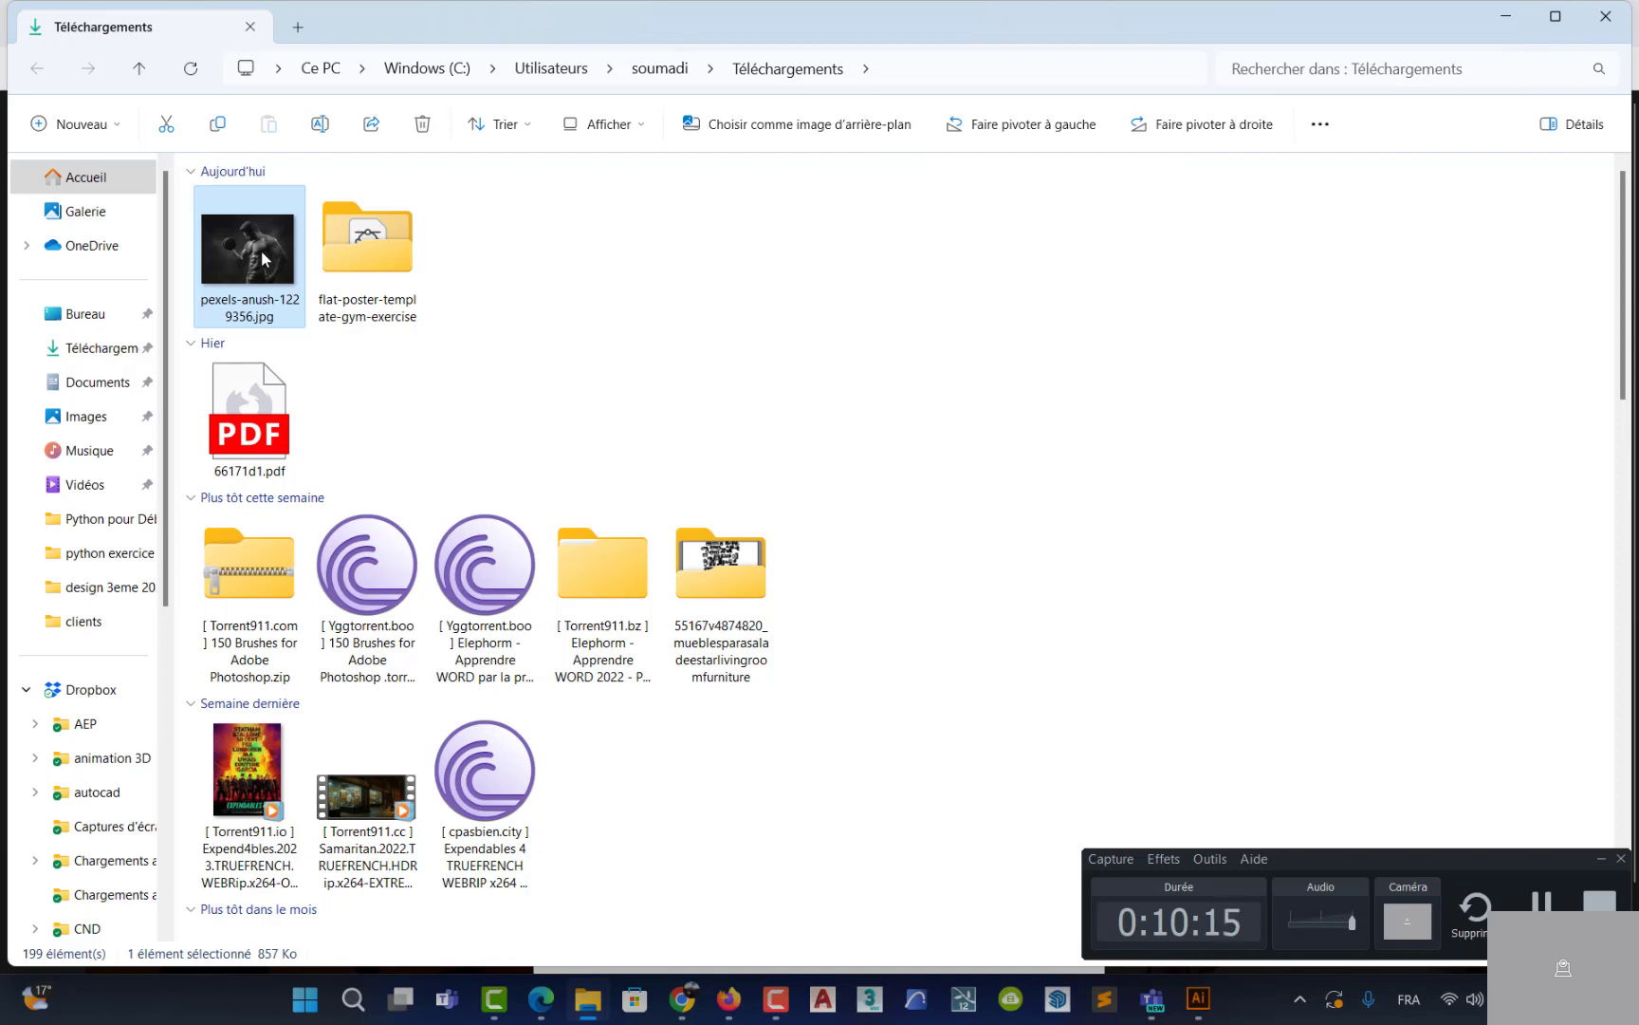
drag(265, 258, 703, 465)
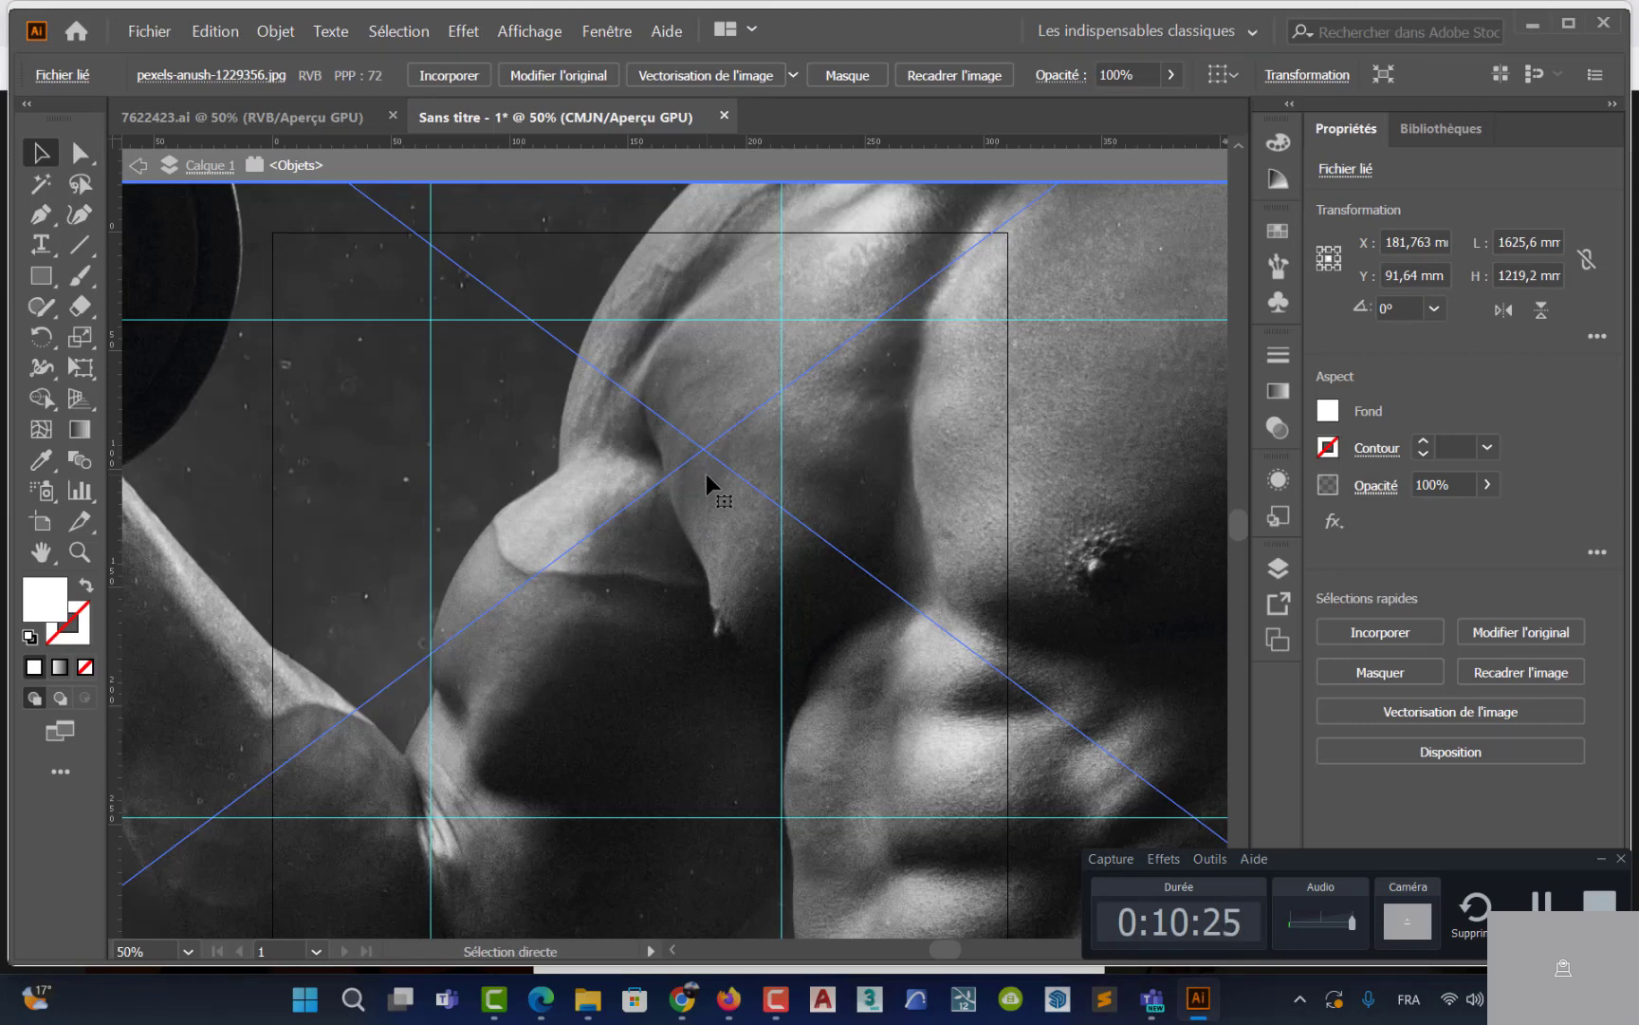
scroll(706, 474, down, 8)
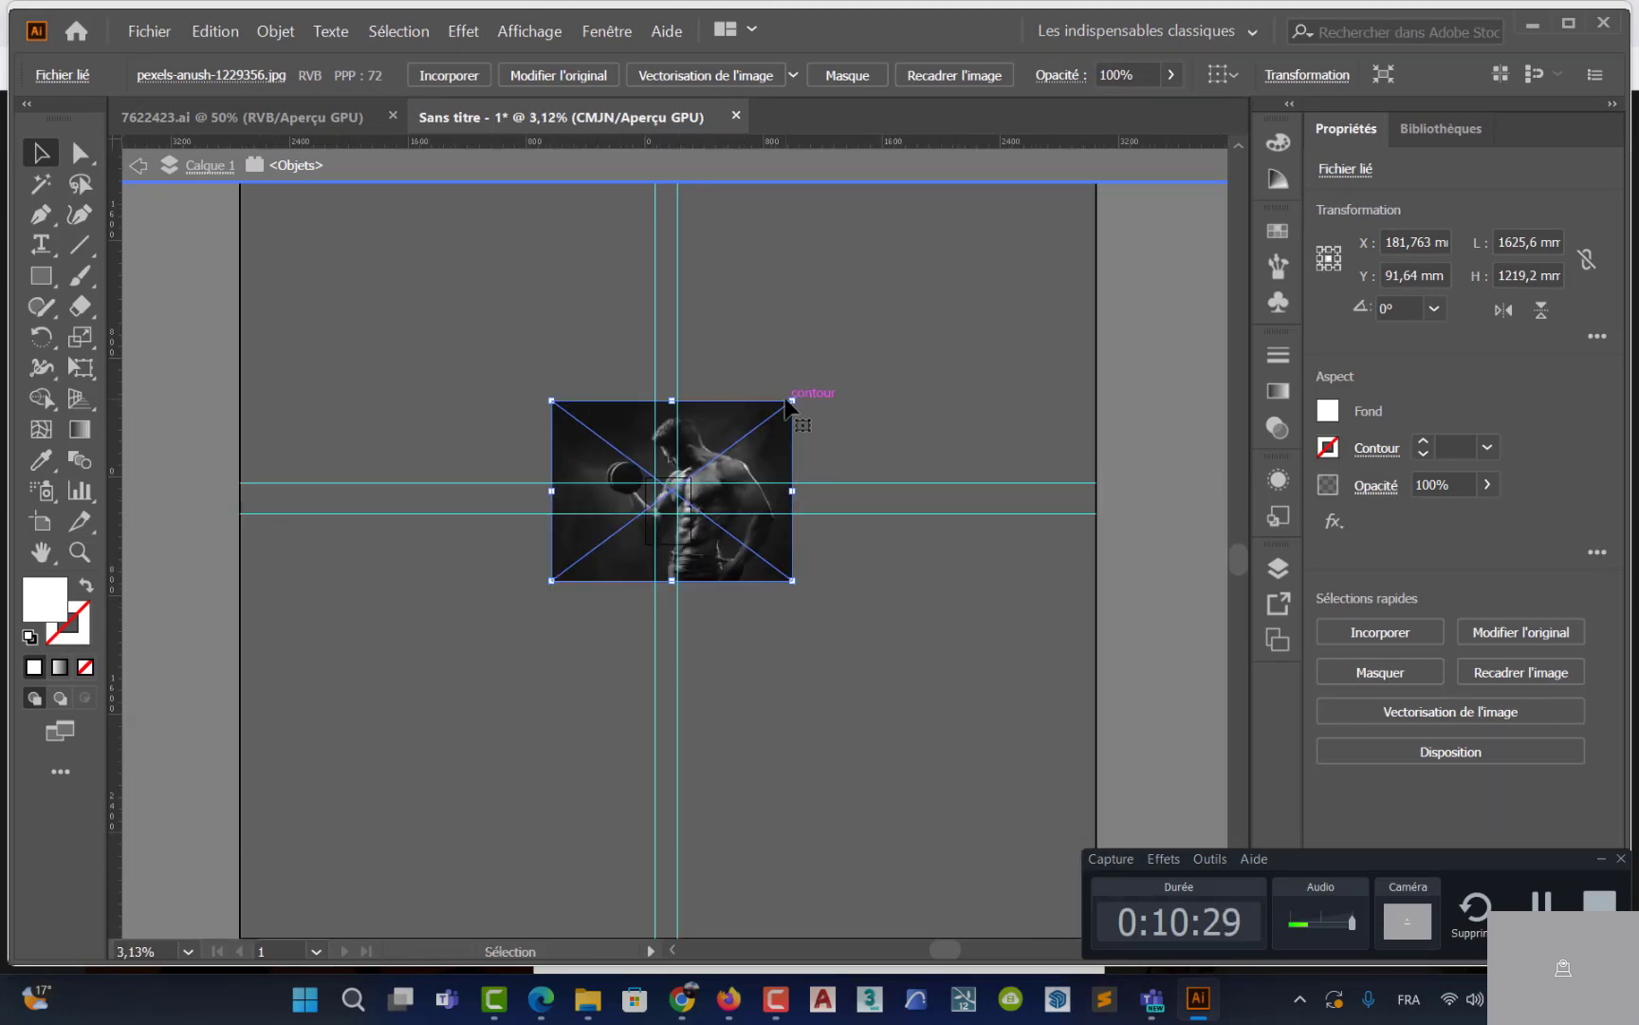
drag(790, 402, 658, 512)
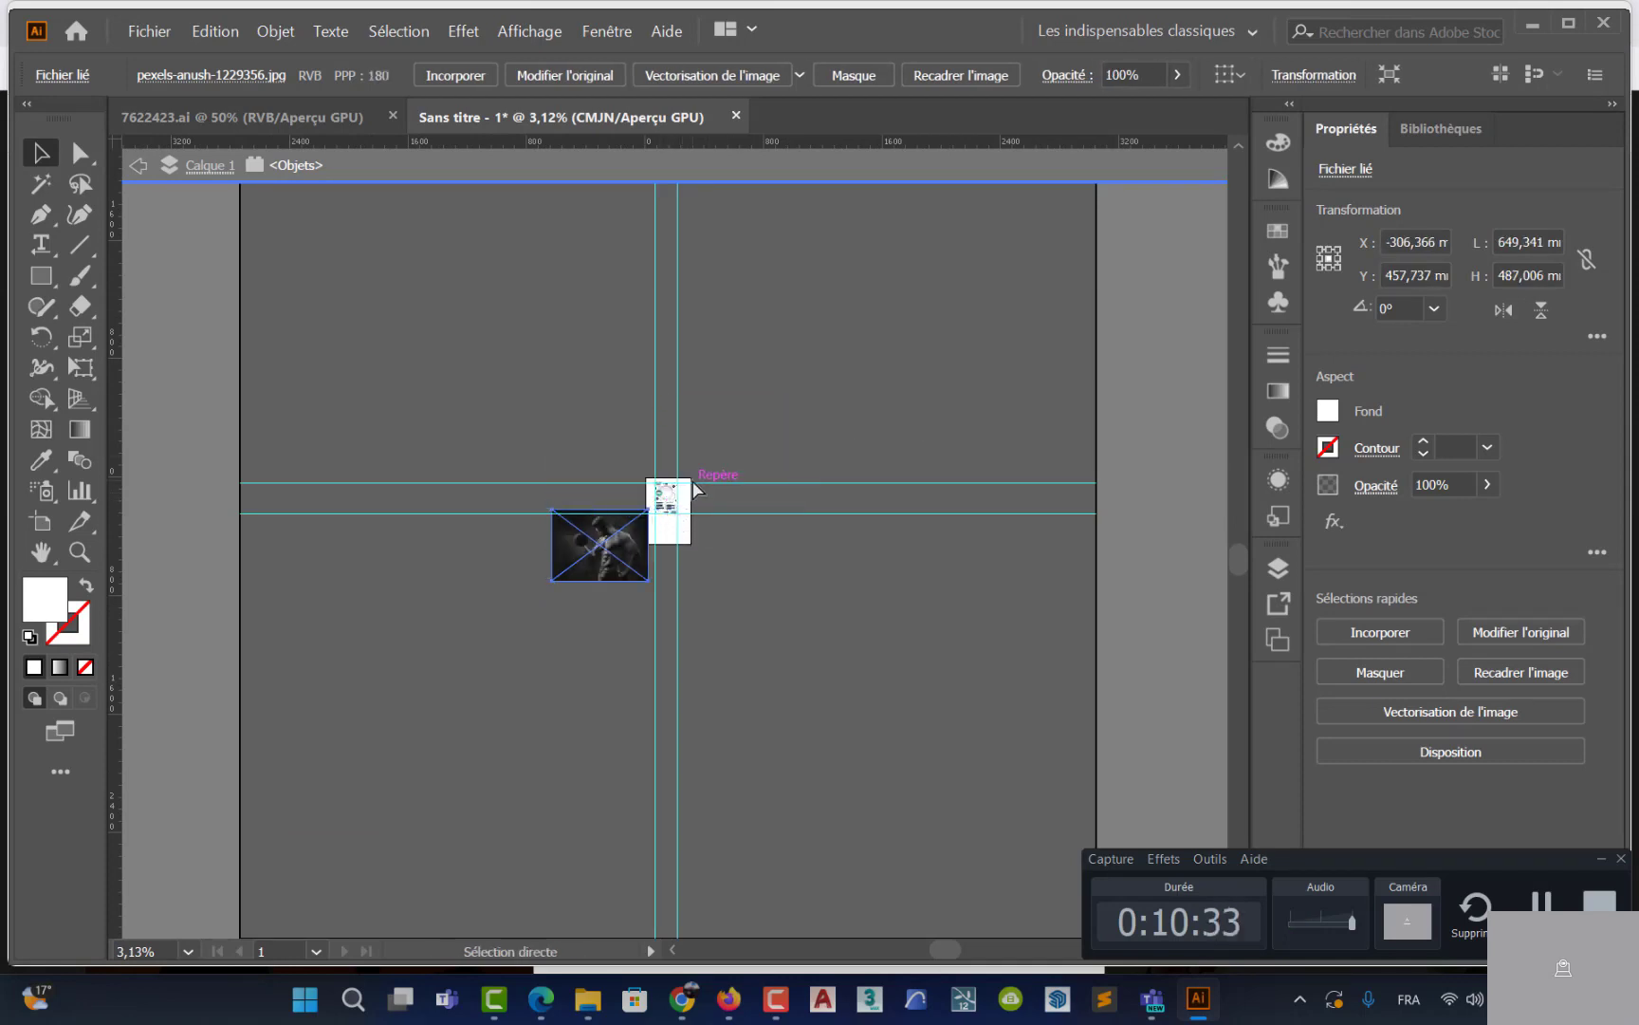
scroll(692, 482, up, 3)
scroll(692, 489, up, 3)
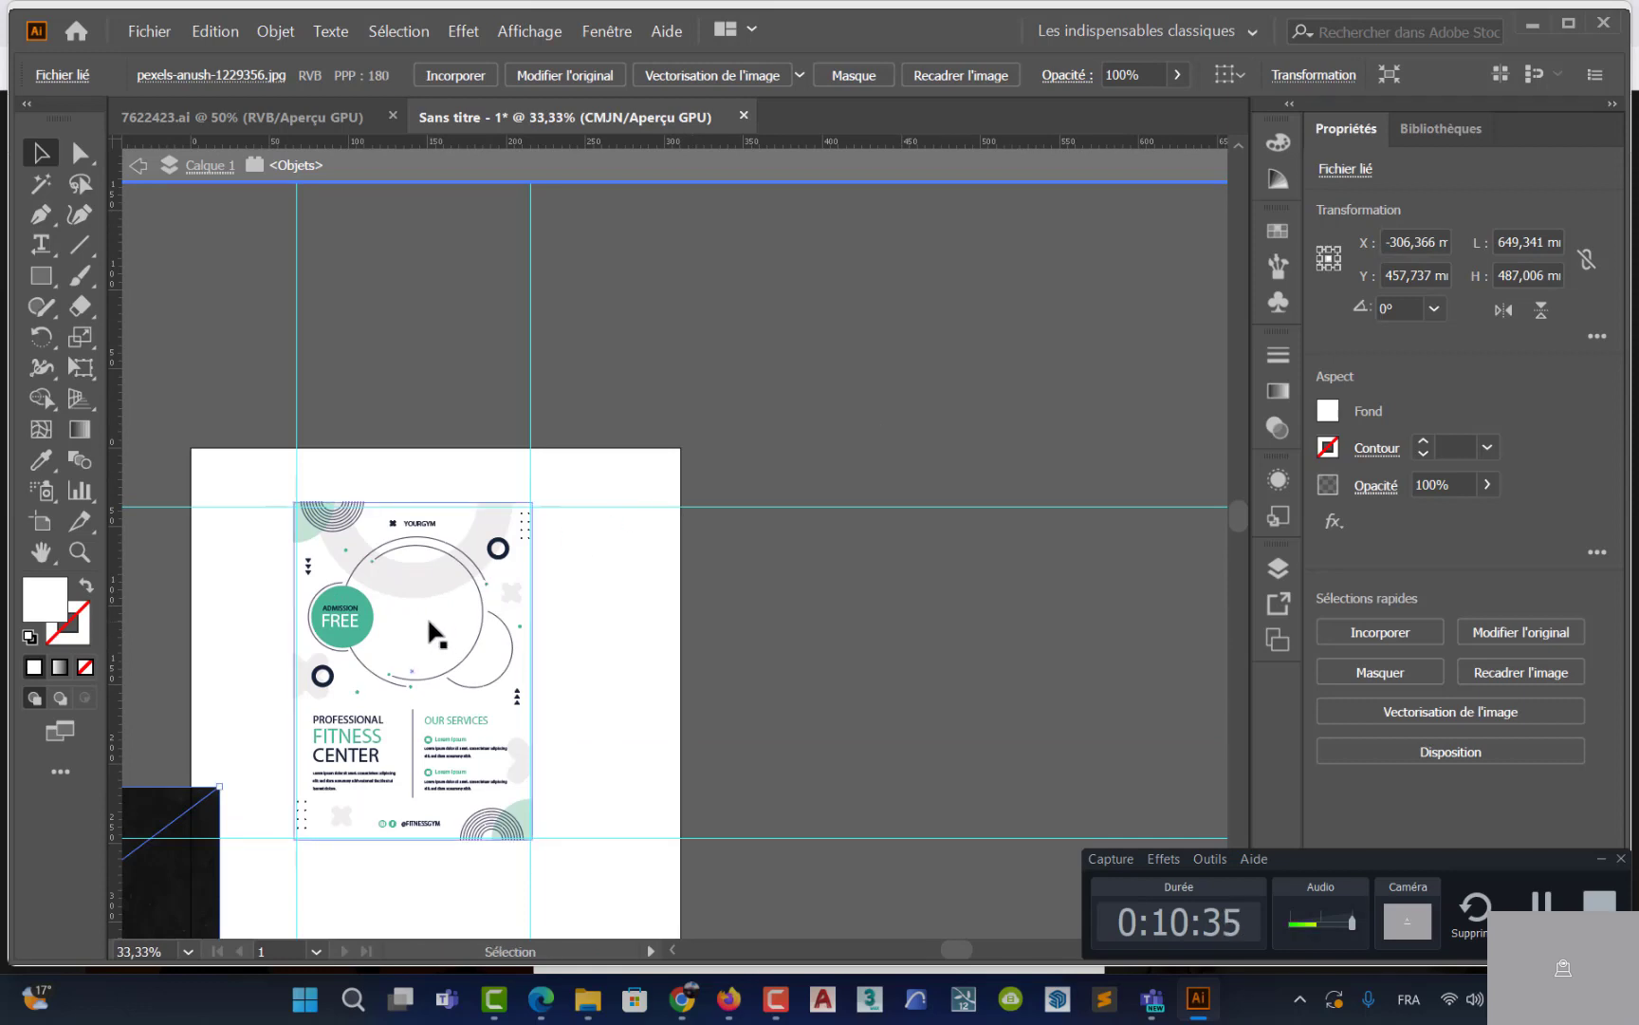
drag(428, 629, 569, 593)
scroll(574, 593, up, 2)
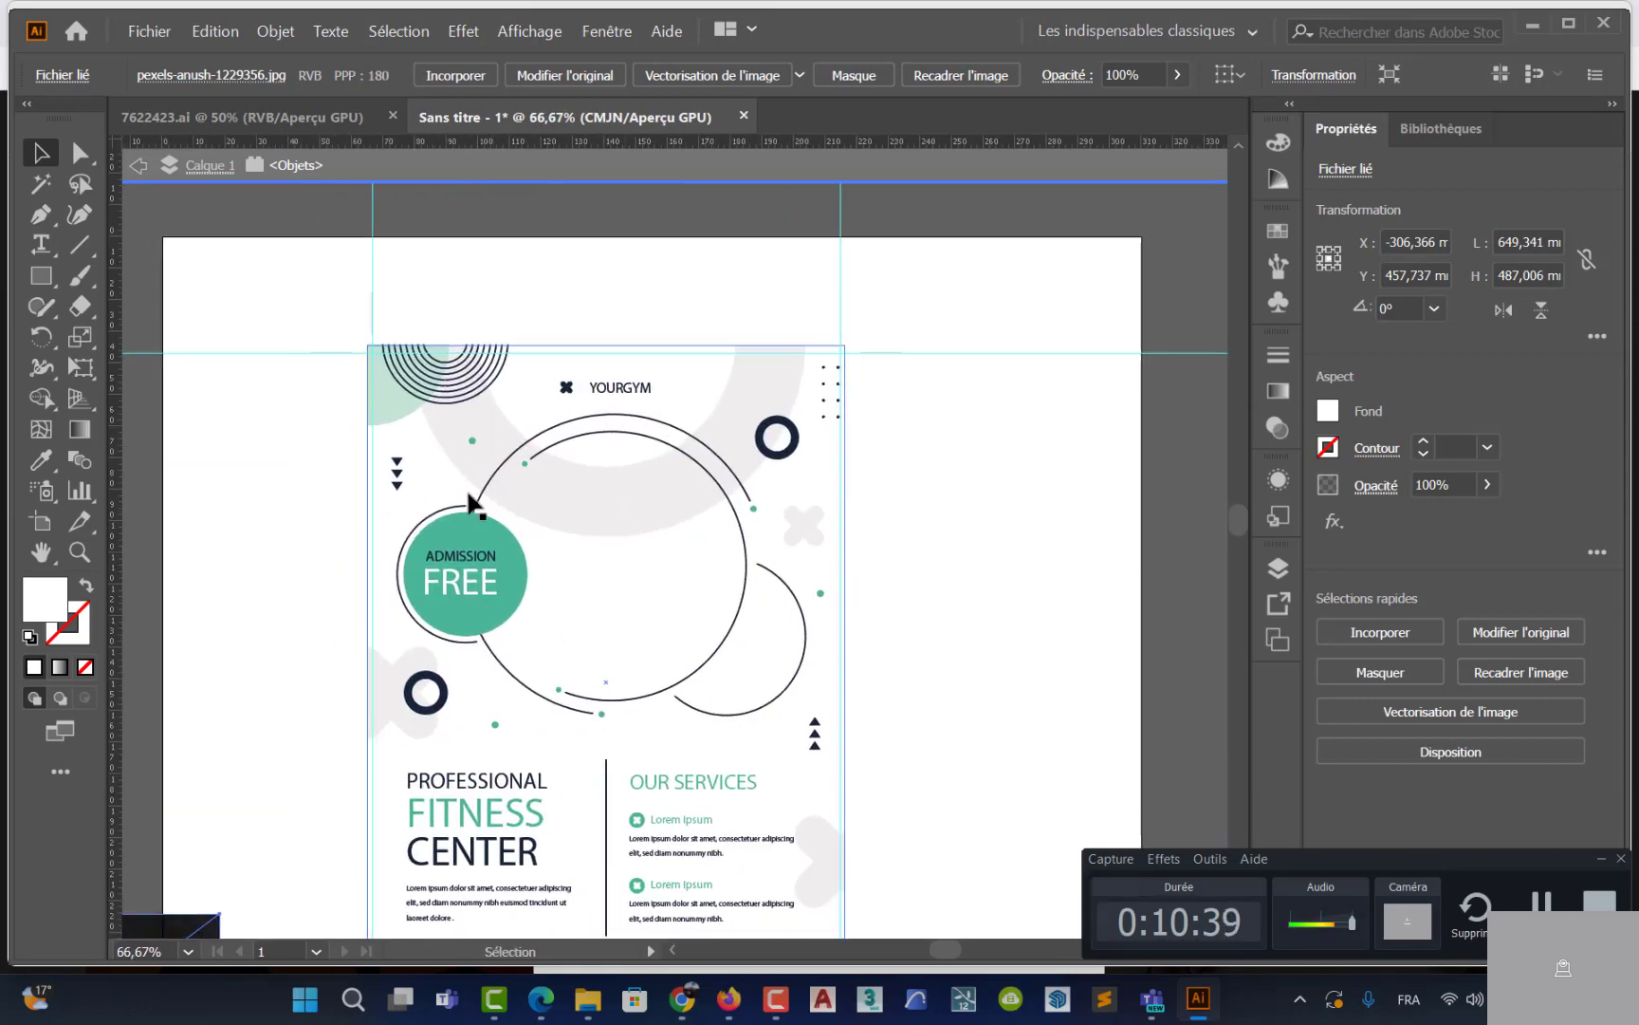
click(40, 277)
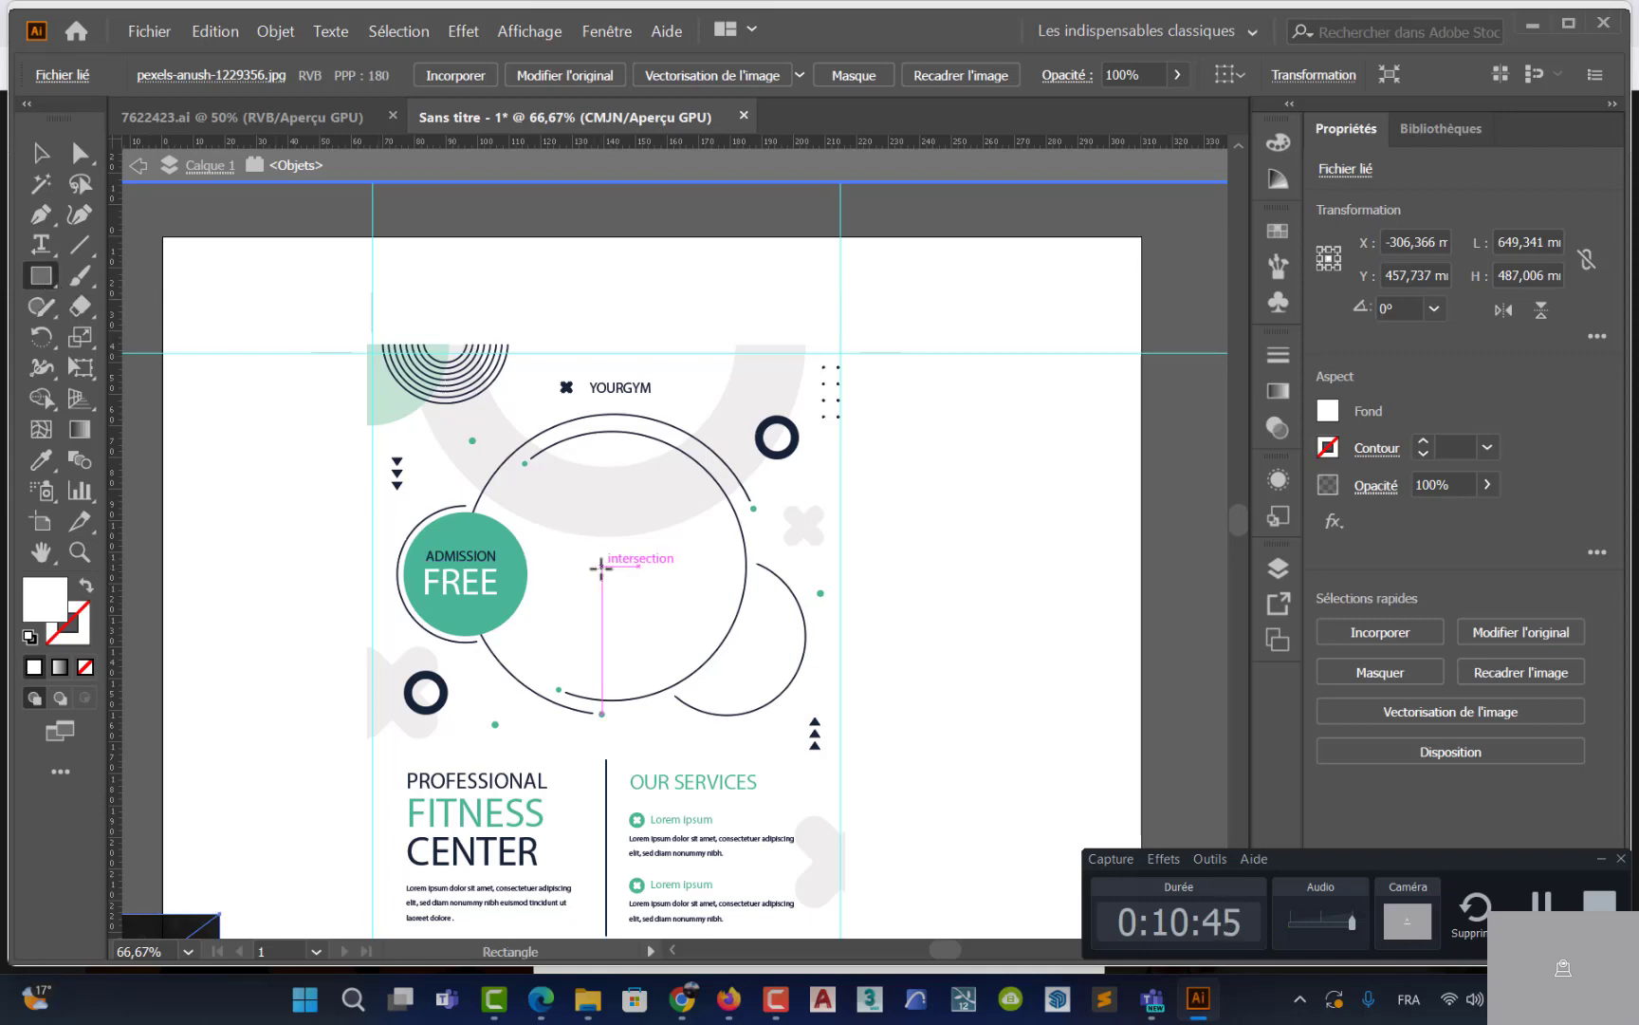
mouse_move(601, 567)
mouse_down()
mouse_move(629, 629)
mouse_move(651, 614)
mouse_up()
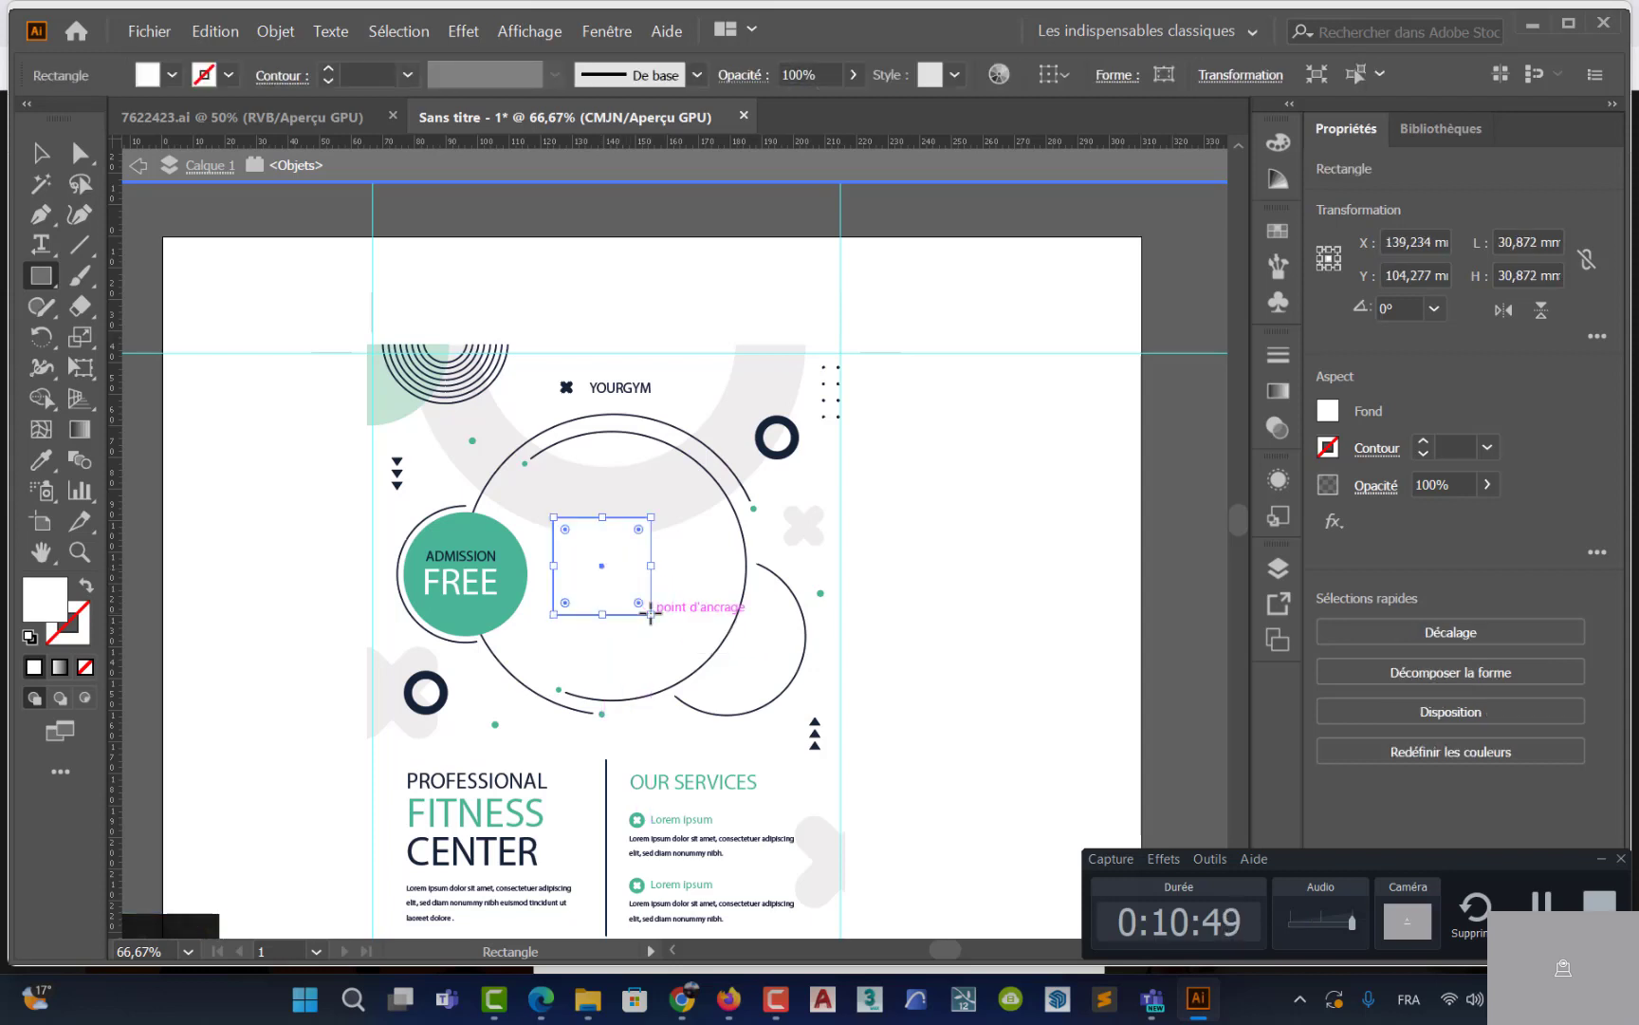
key(ctrl+z)
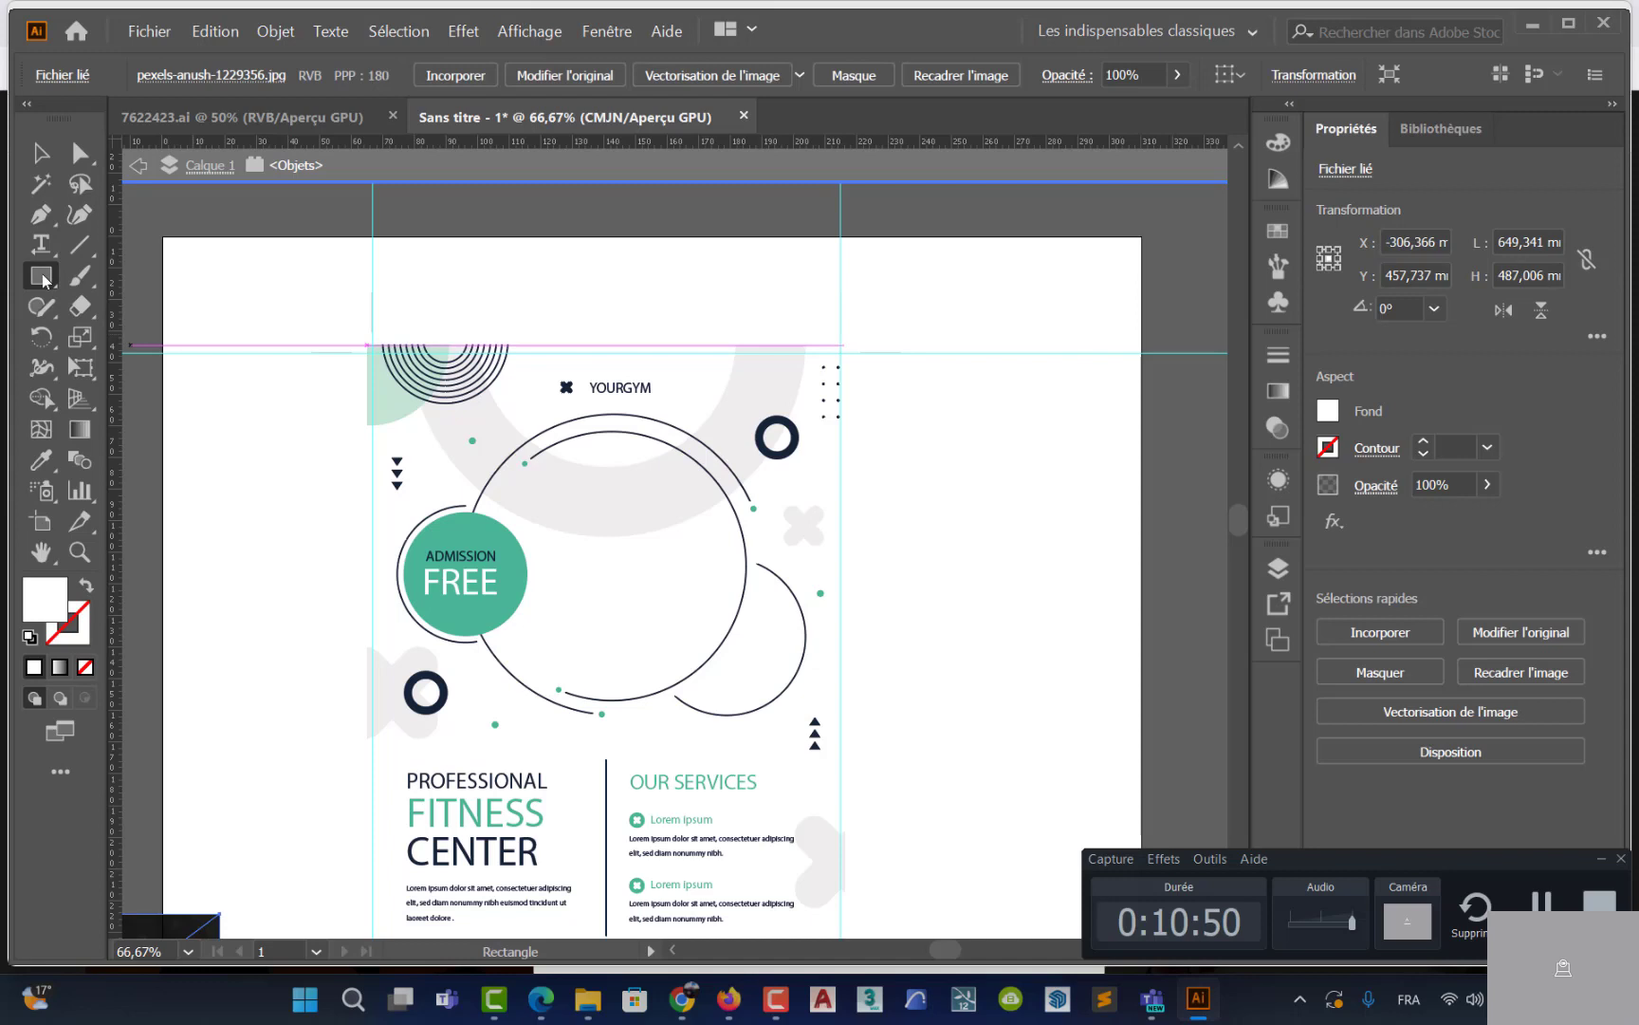
Draw a circle about 81 mm in diameter inside the flyer's large round outline and nudge it to the outline's centre
drag(44, 281, 132, 345)
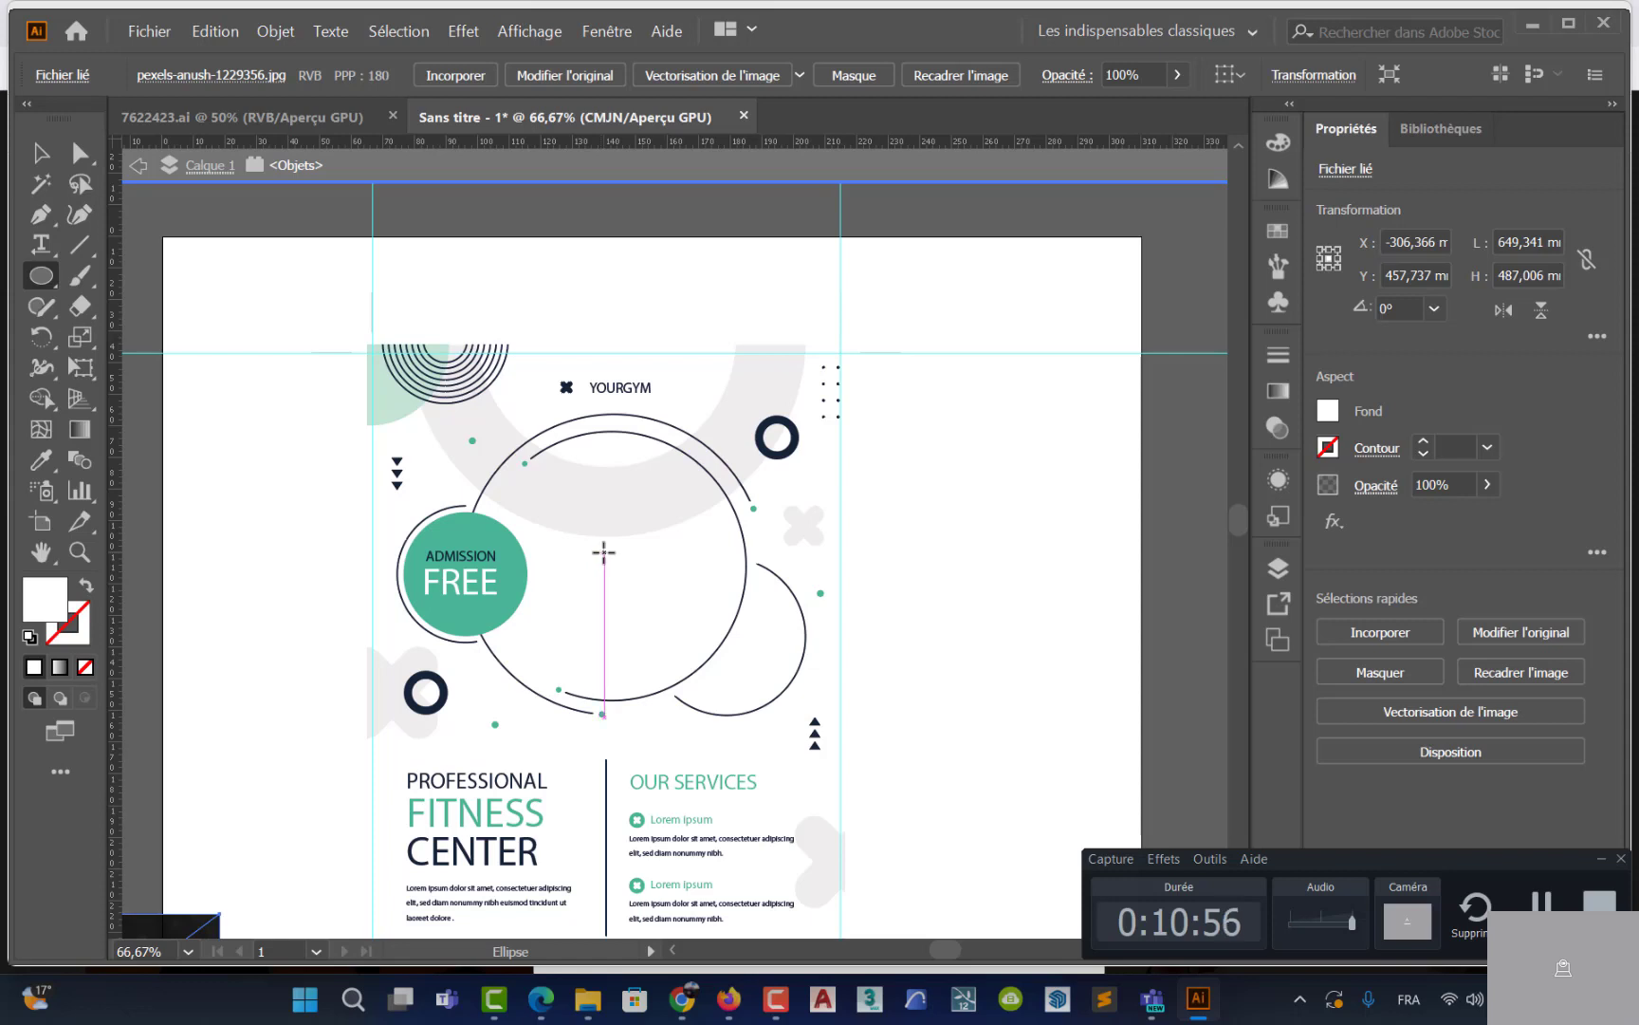
drag(603, 552, 732, 679)
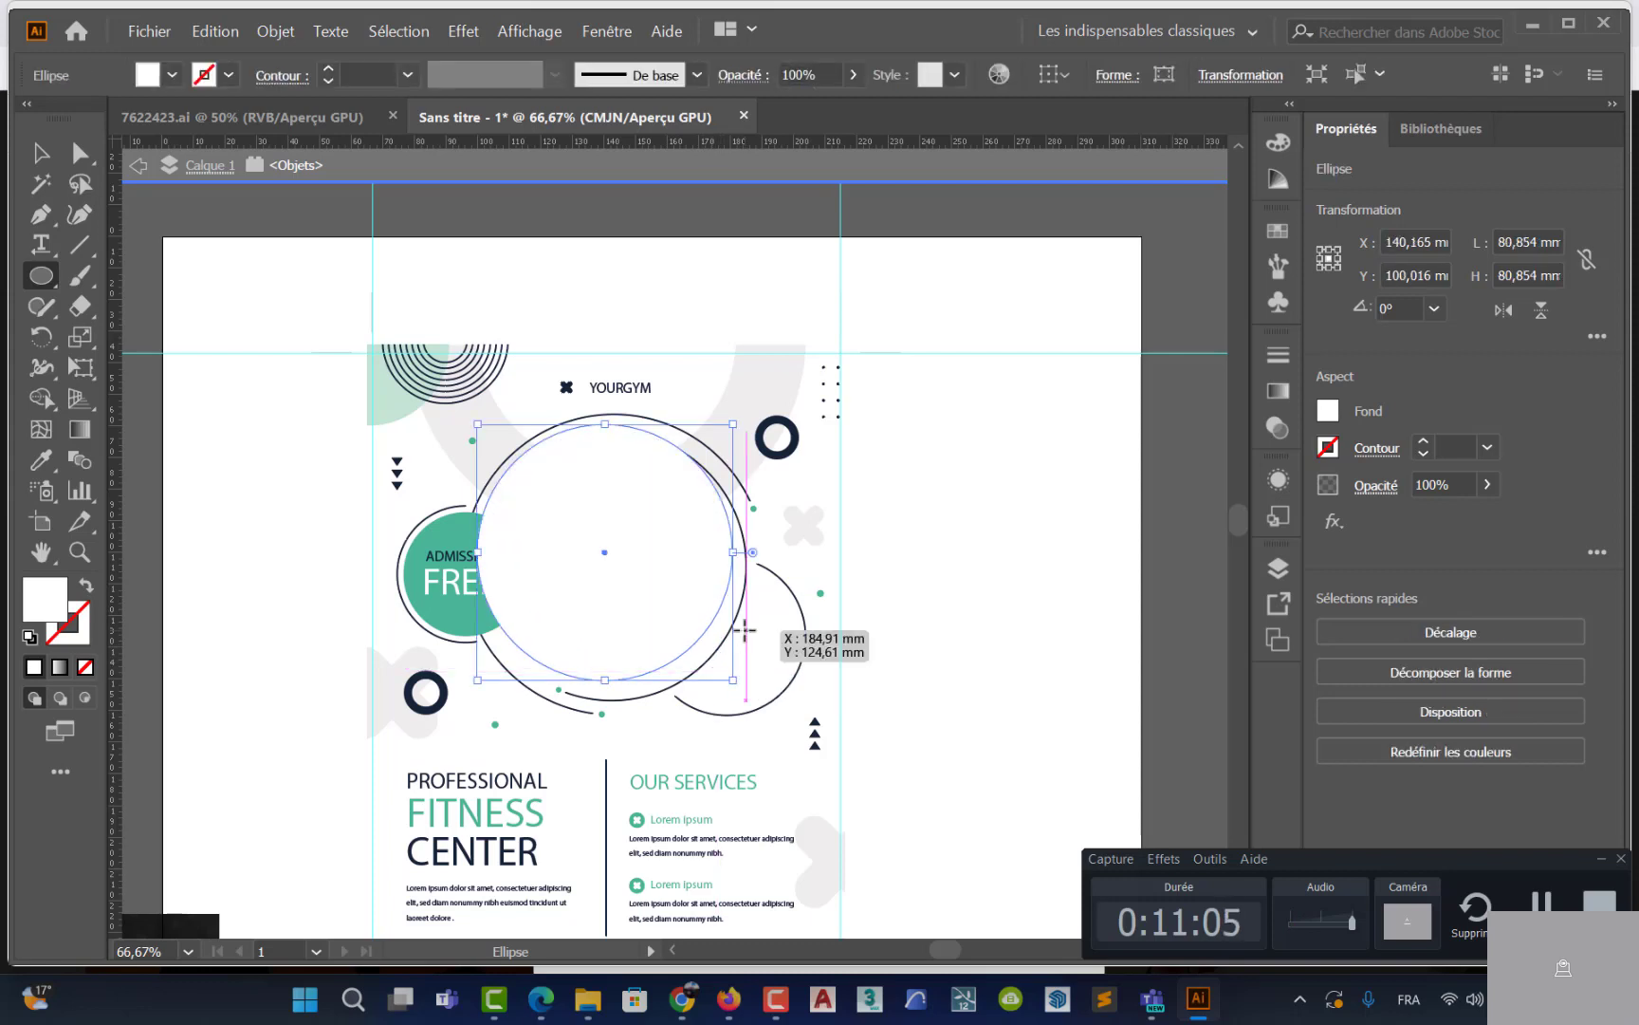
key(shift+Down)
key(Down)
key(Down)
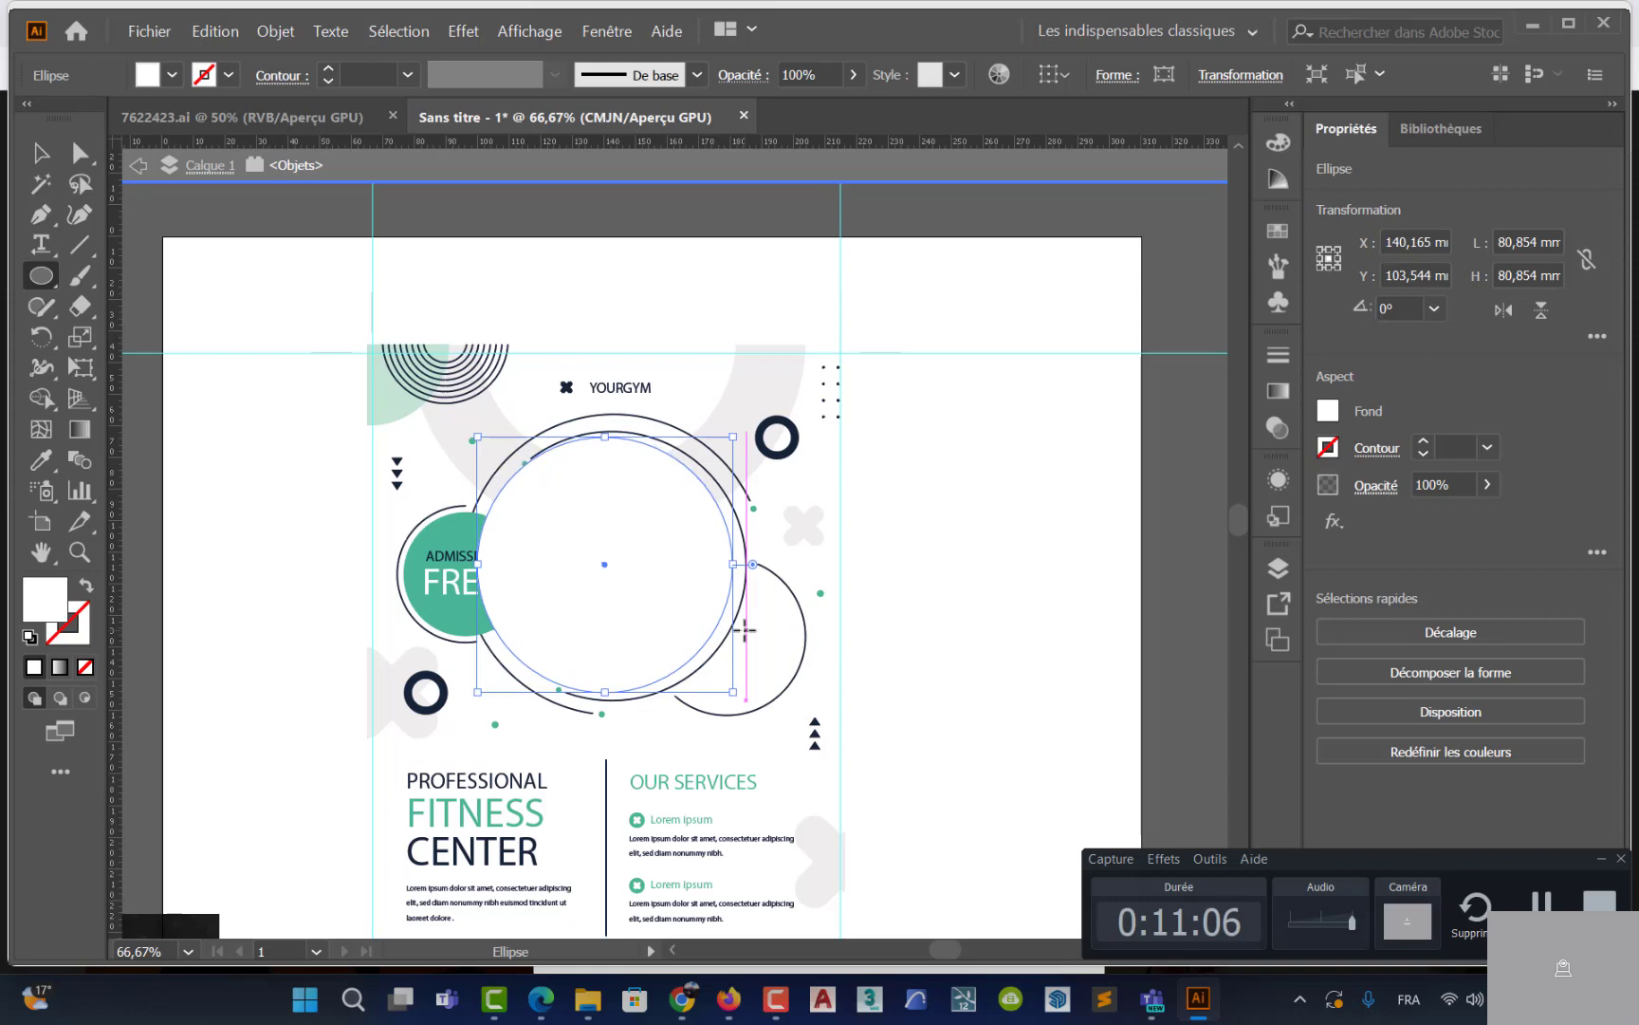
key(Right)
key(Right)
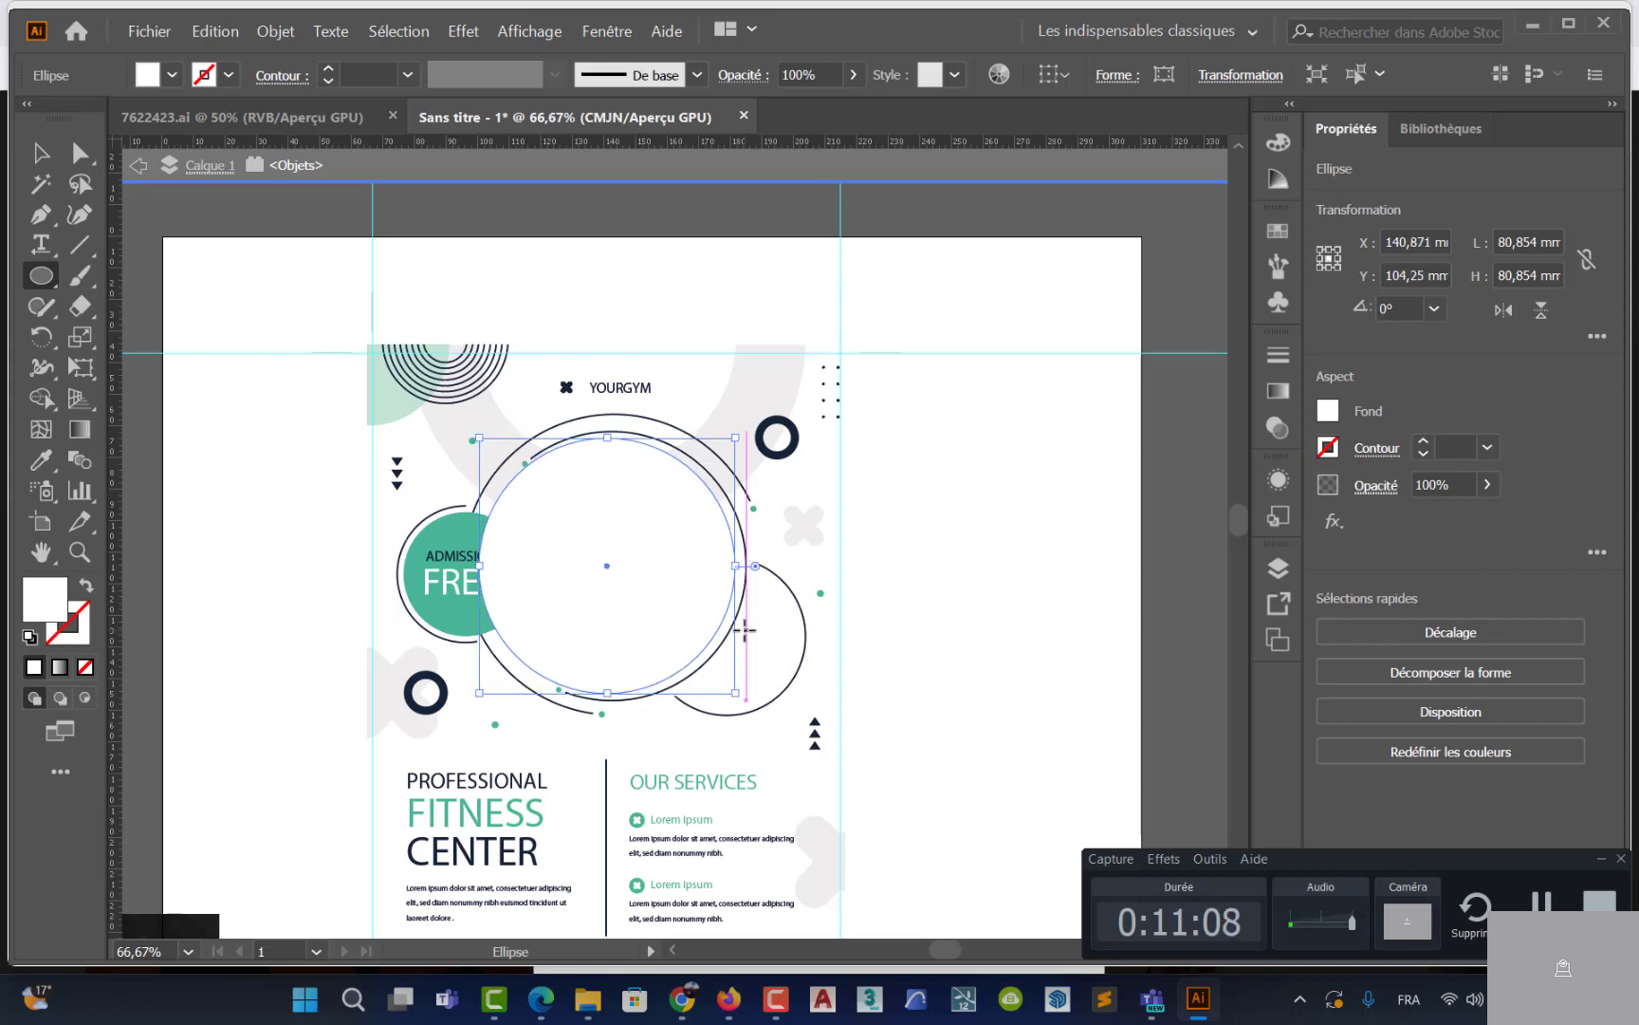
key(Right)
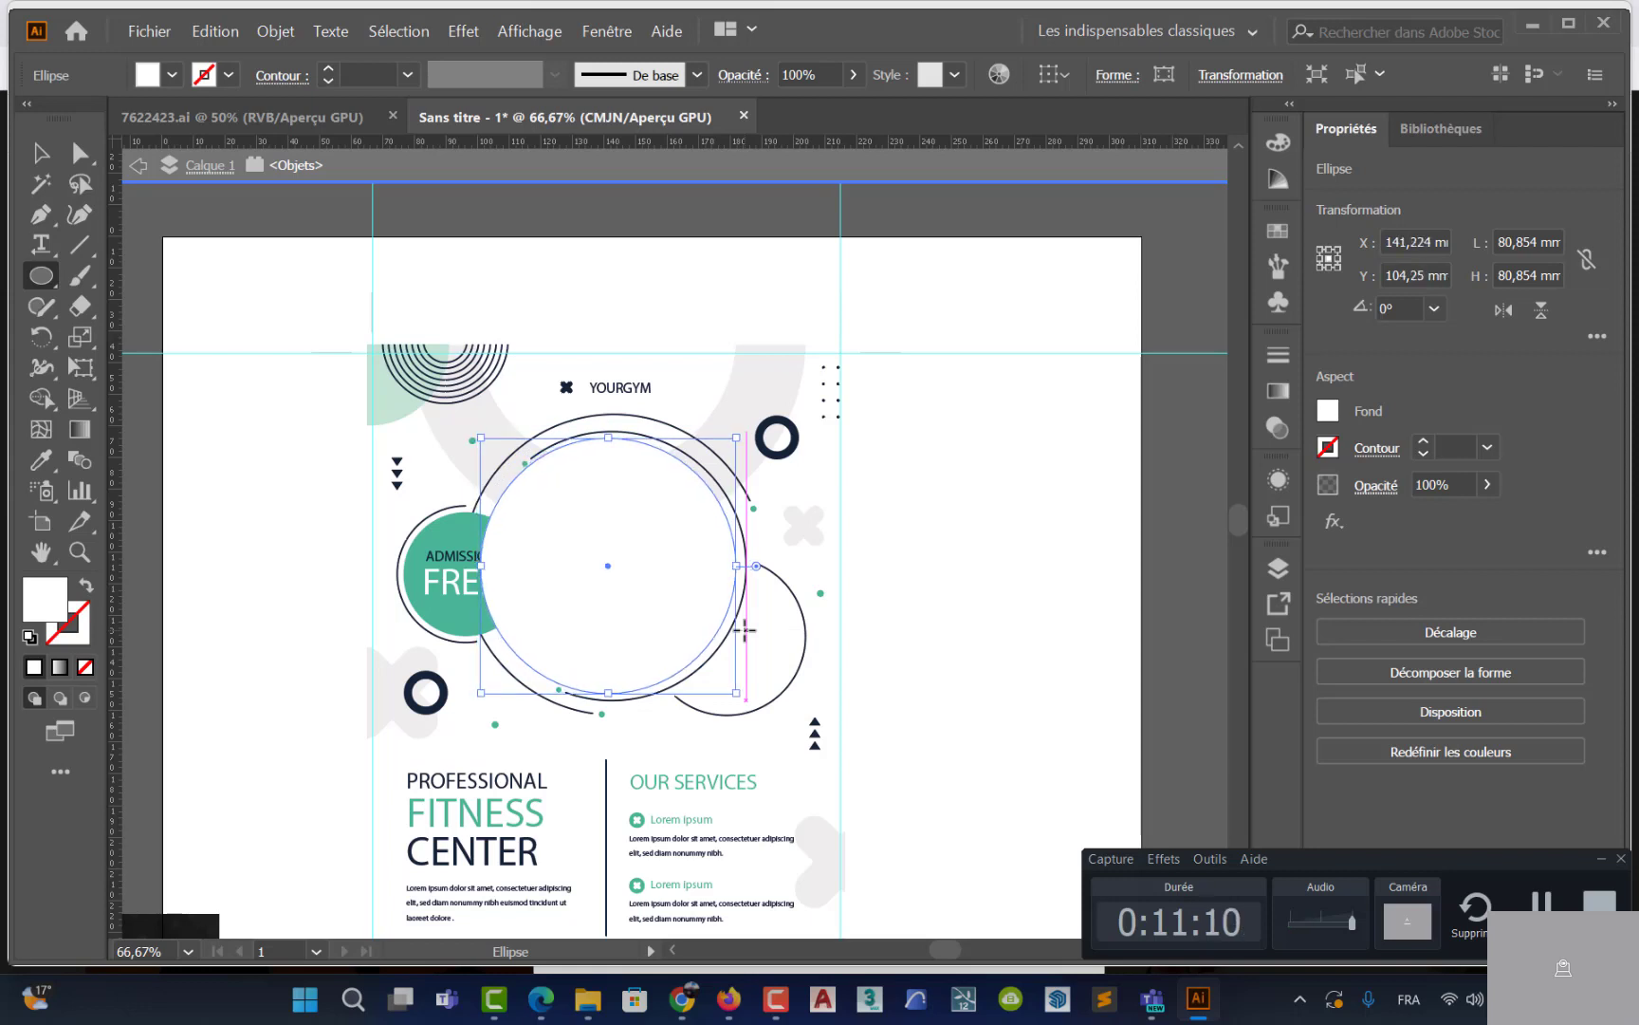
Duplicate the large circle, scale the copy to about 45 mm in diameter and place it inside the small arc outline
key(v)
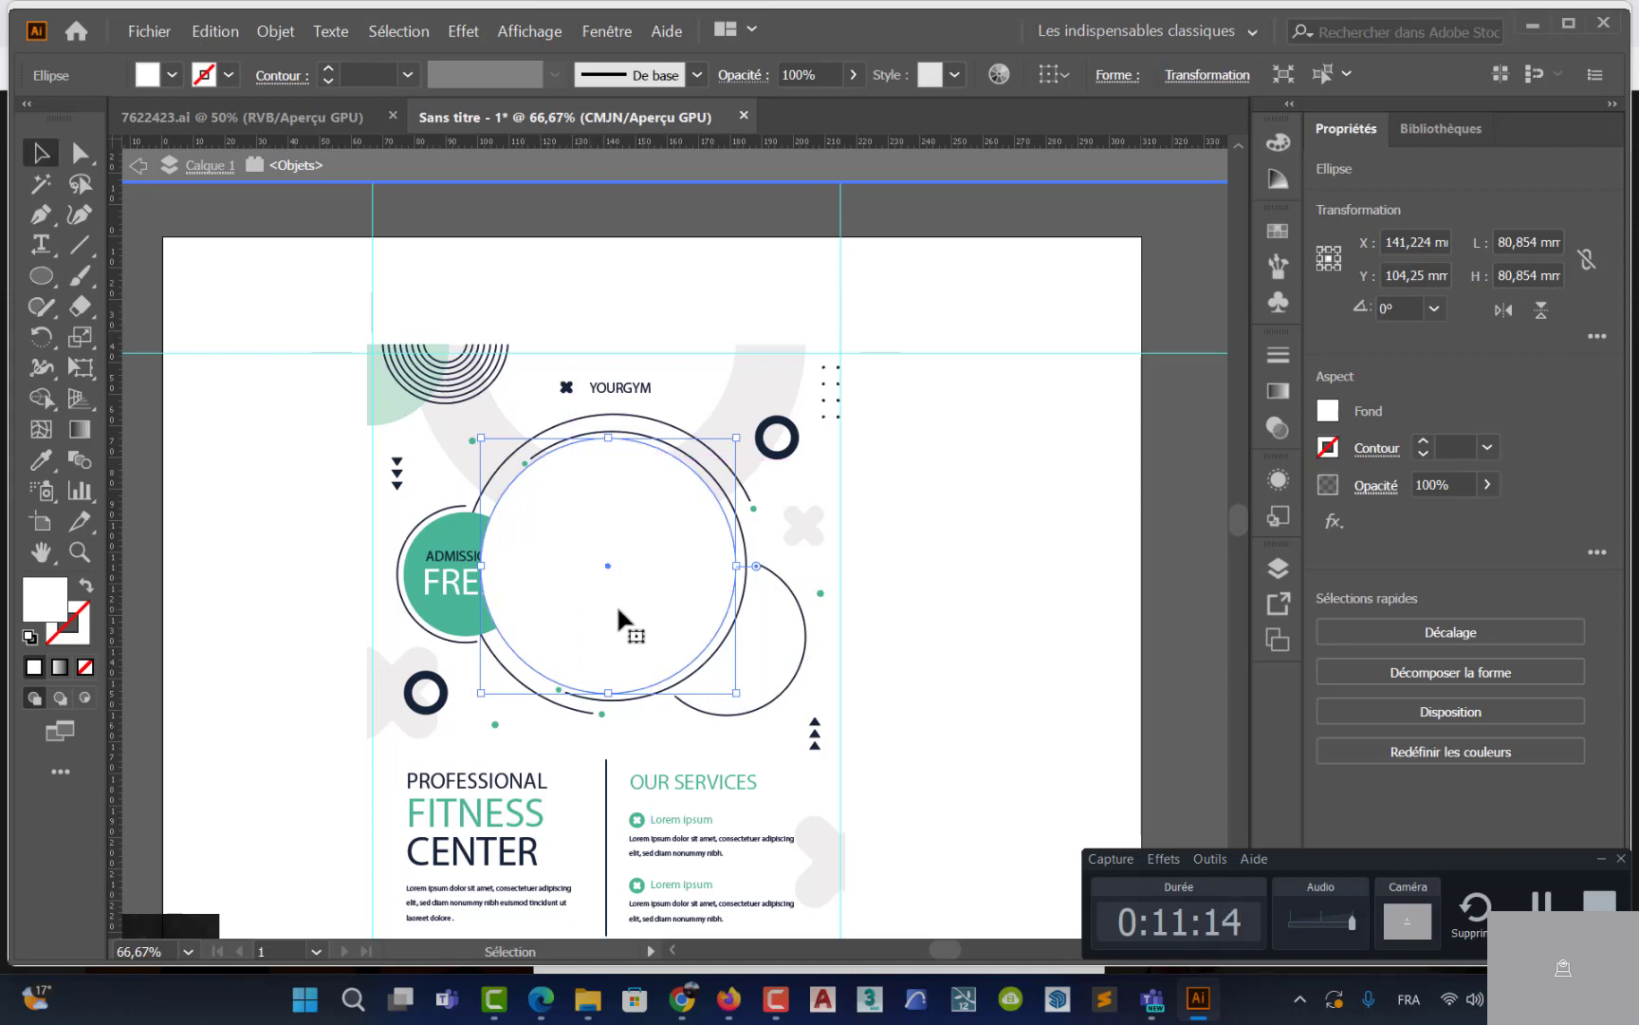
drag(617, 610, 703, 630)
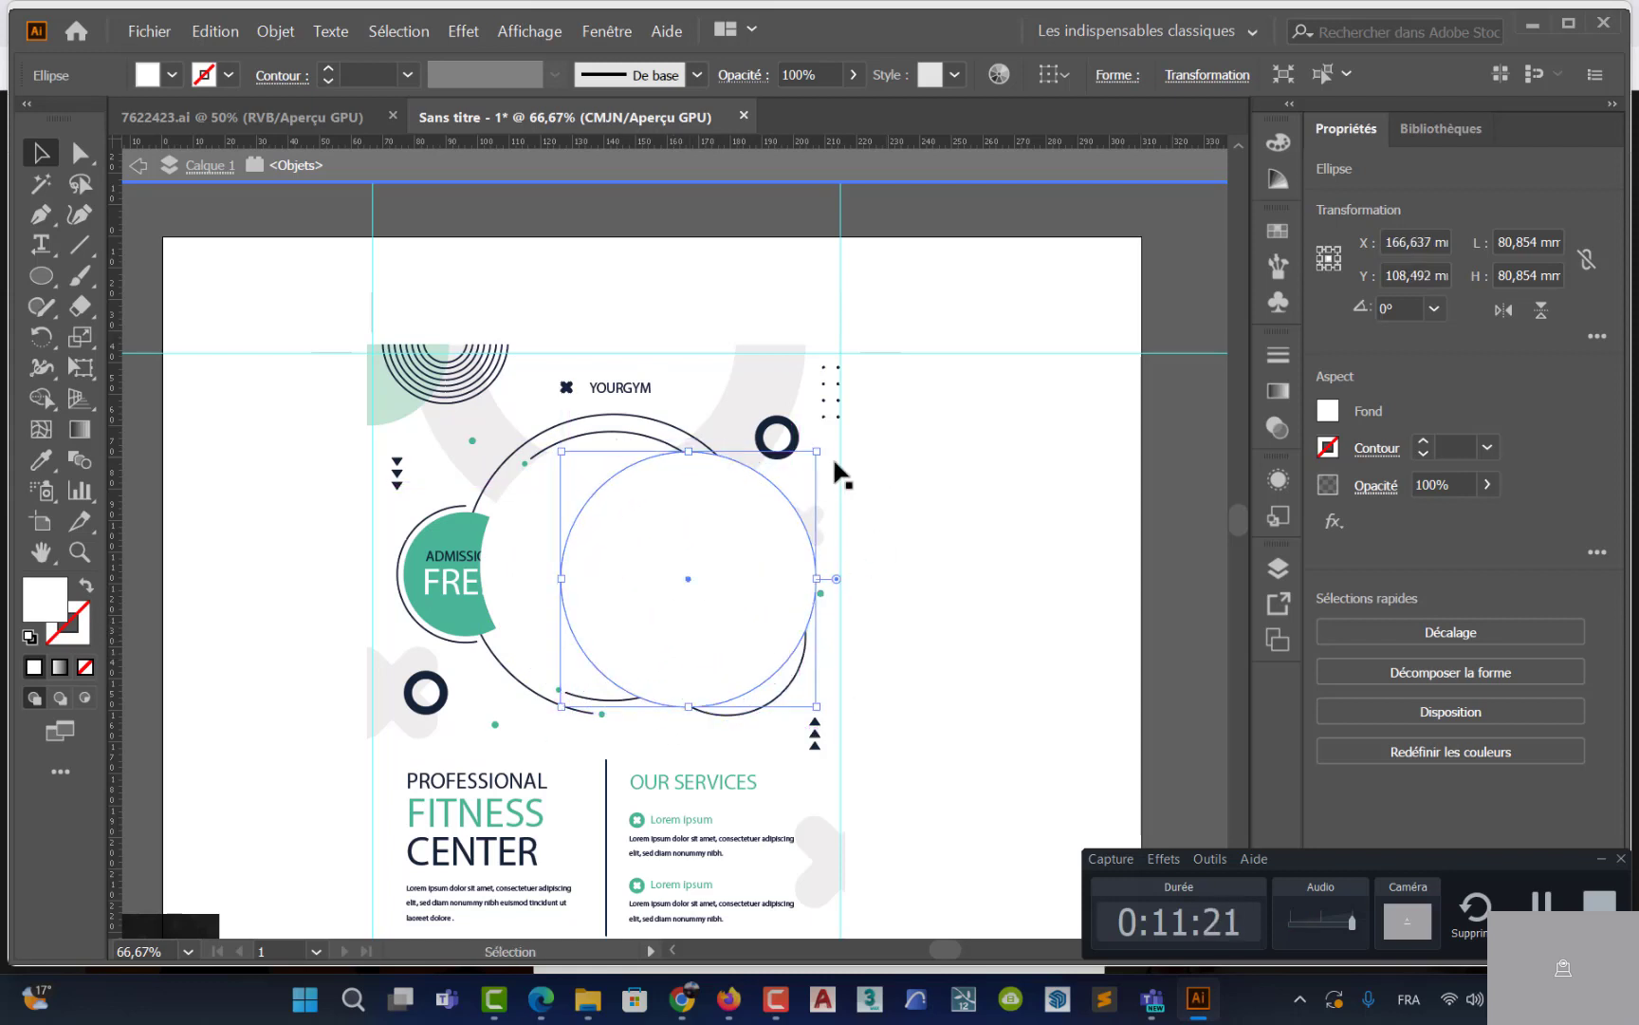
drag(816, 452, 723, 603)
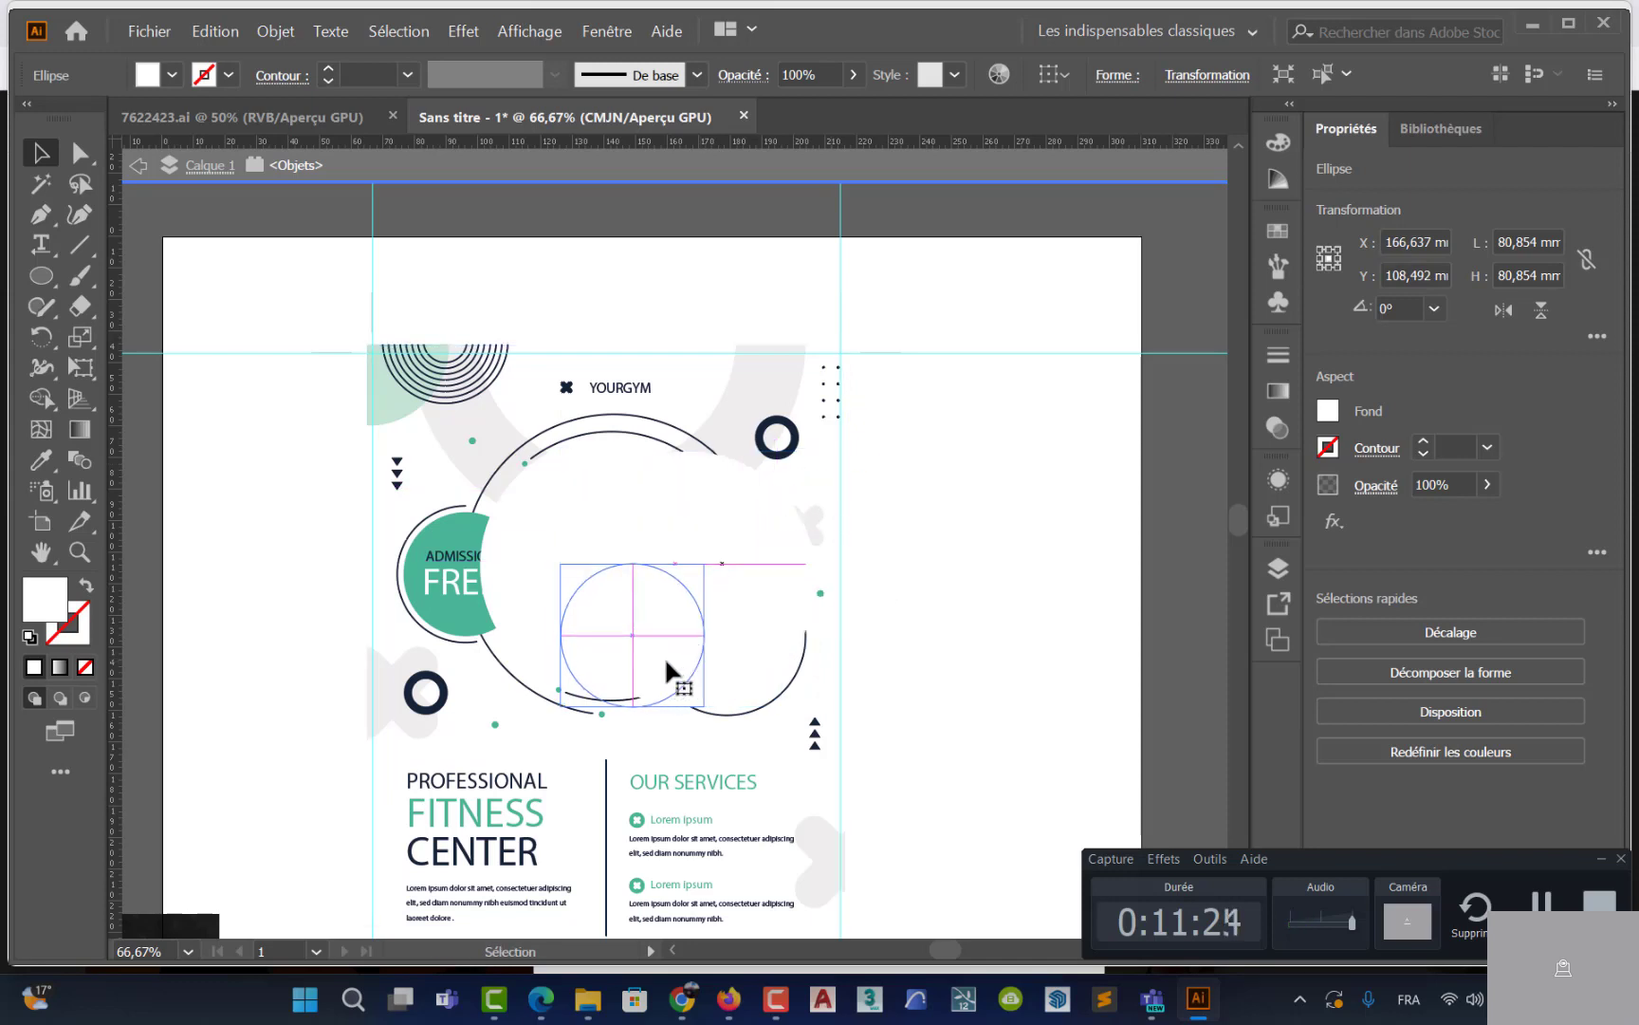
drag(667, 658, 764, 675)
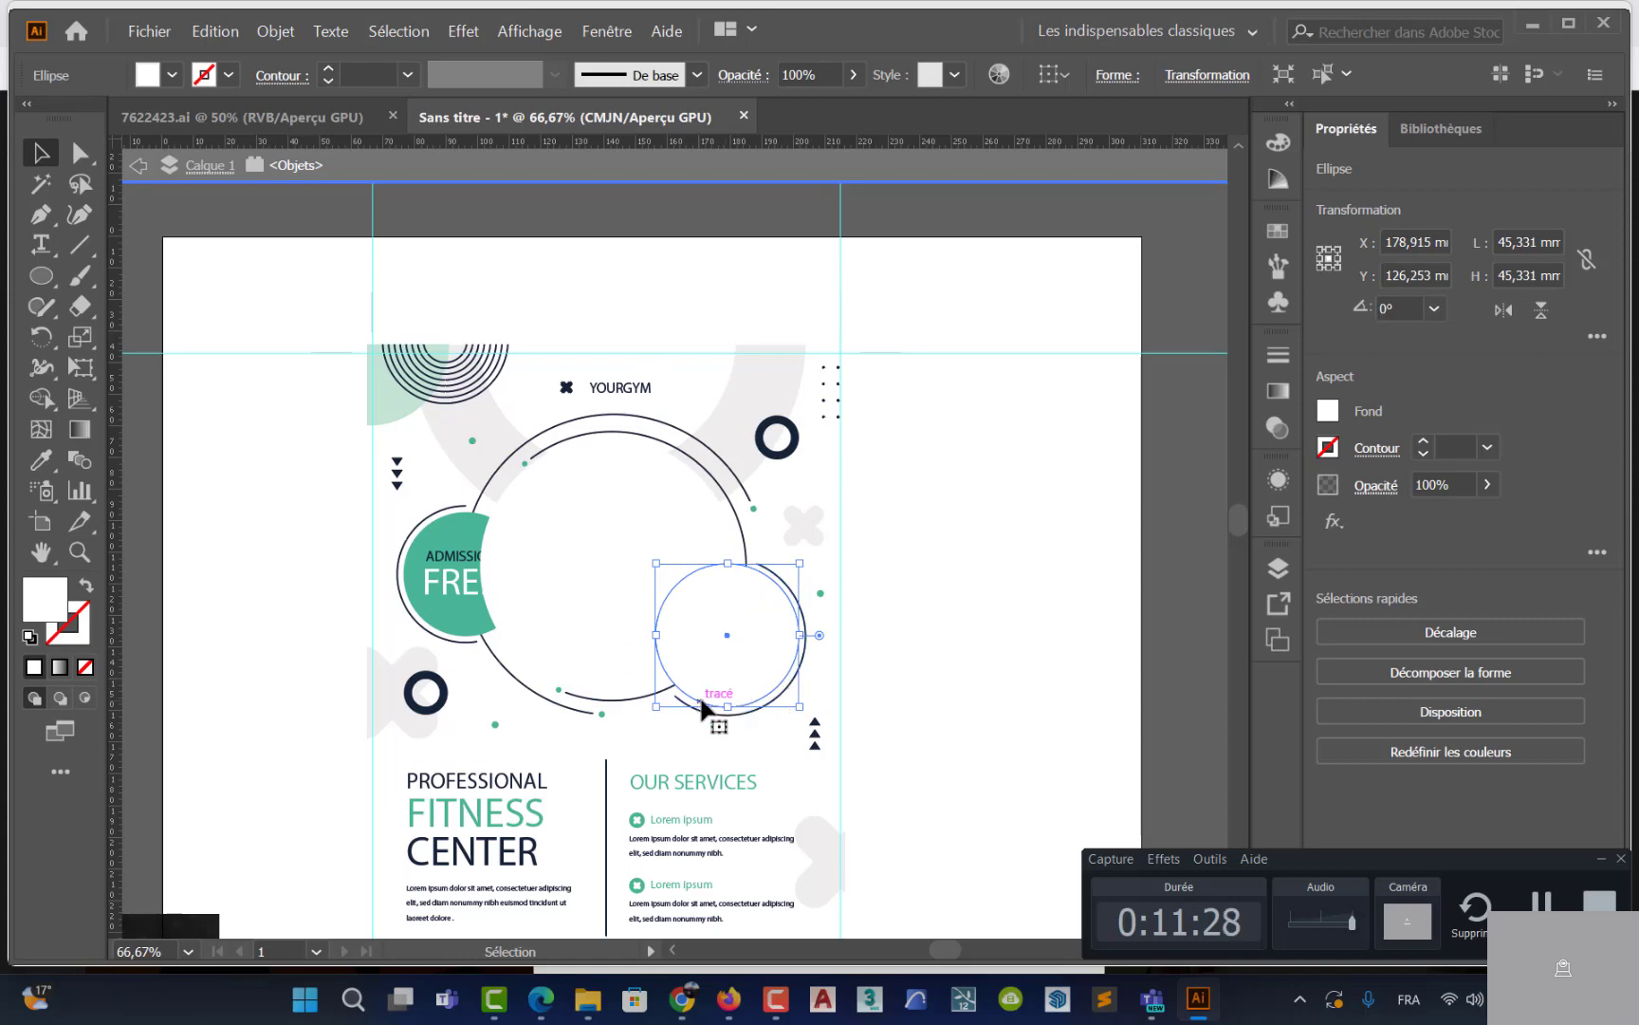
Enlarge the small circle to about 47.4 mm in diameter so it fits its surrounding arc
key(ctrl+plus)
key(ctrl+plus)
key(ctrl+plus)
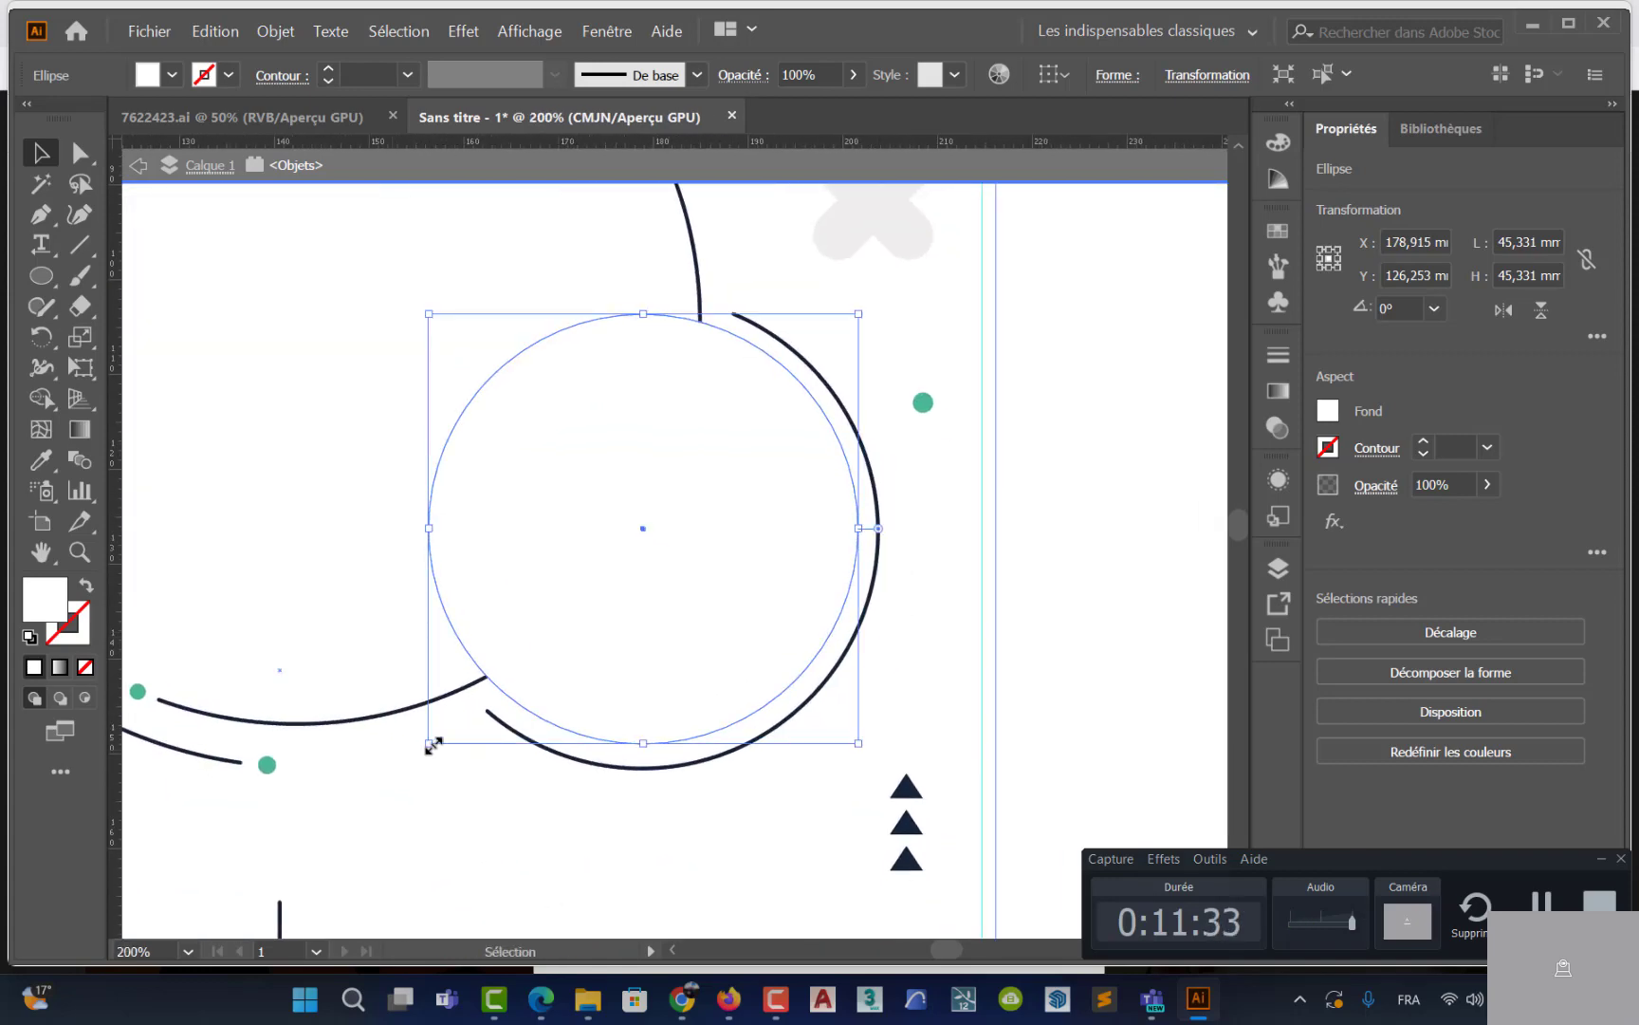
drag(432, 746, 412, 756)
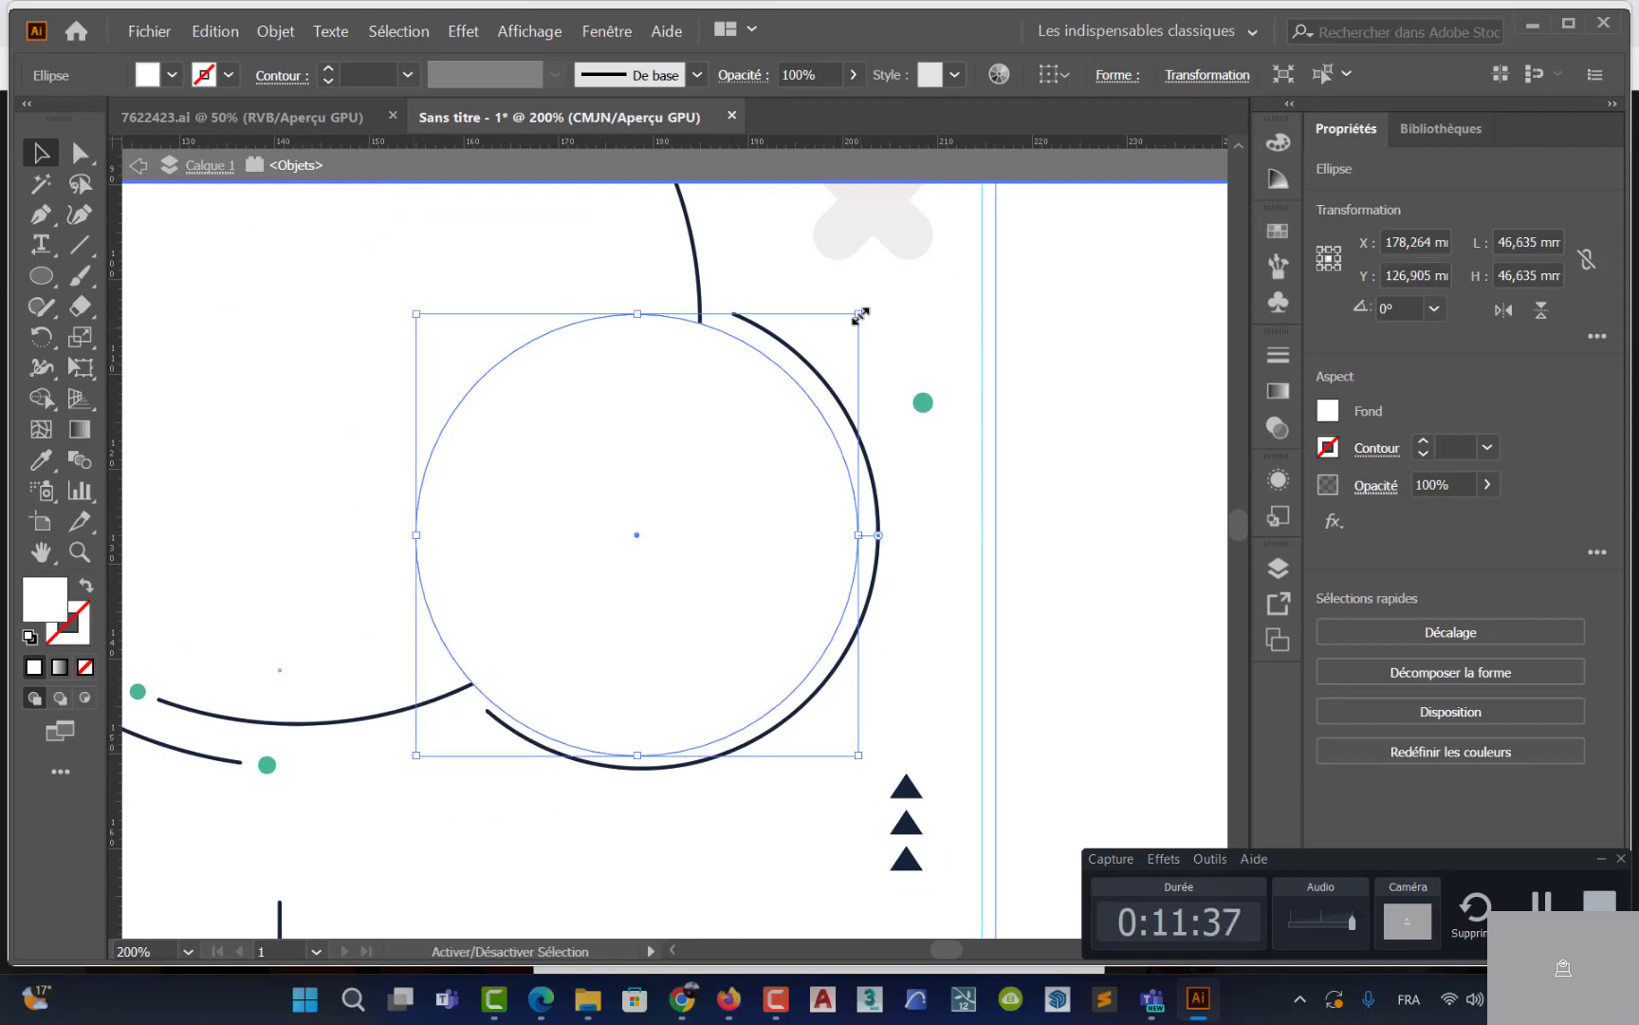
drag(860, 316, 867, 314)
Apply the default white fill and 1 pt black stroke to the new small and large circles
scroll(657, 524, down, 3)
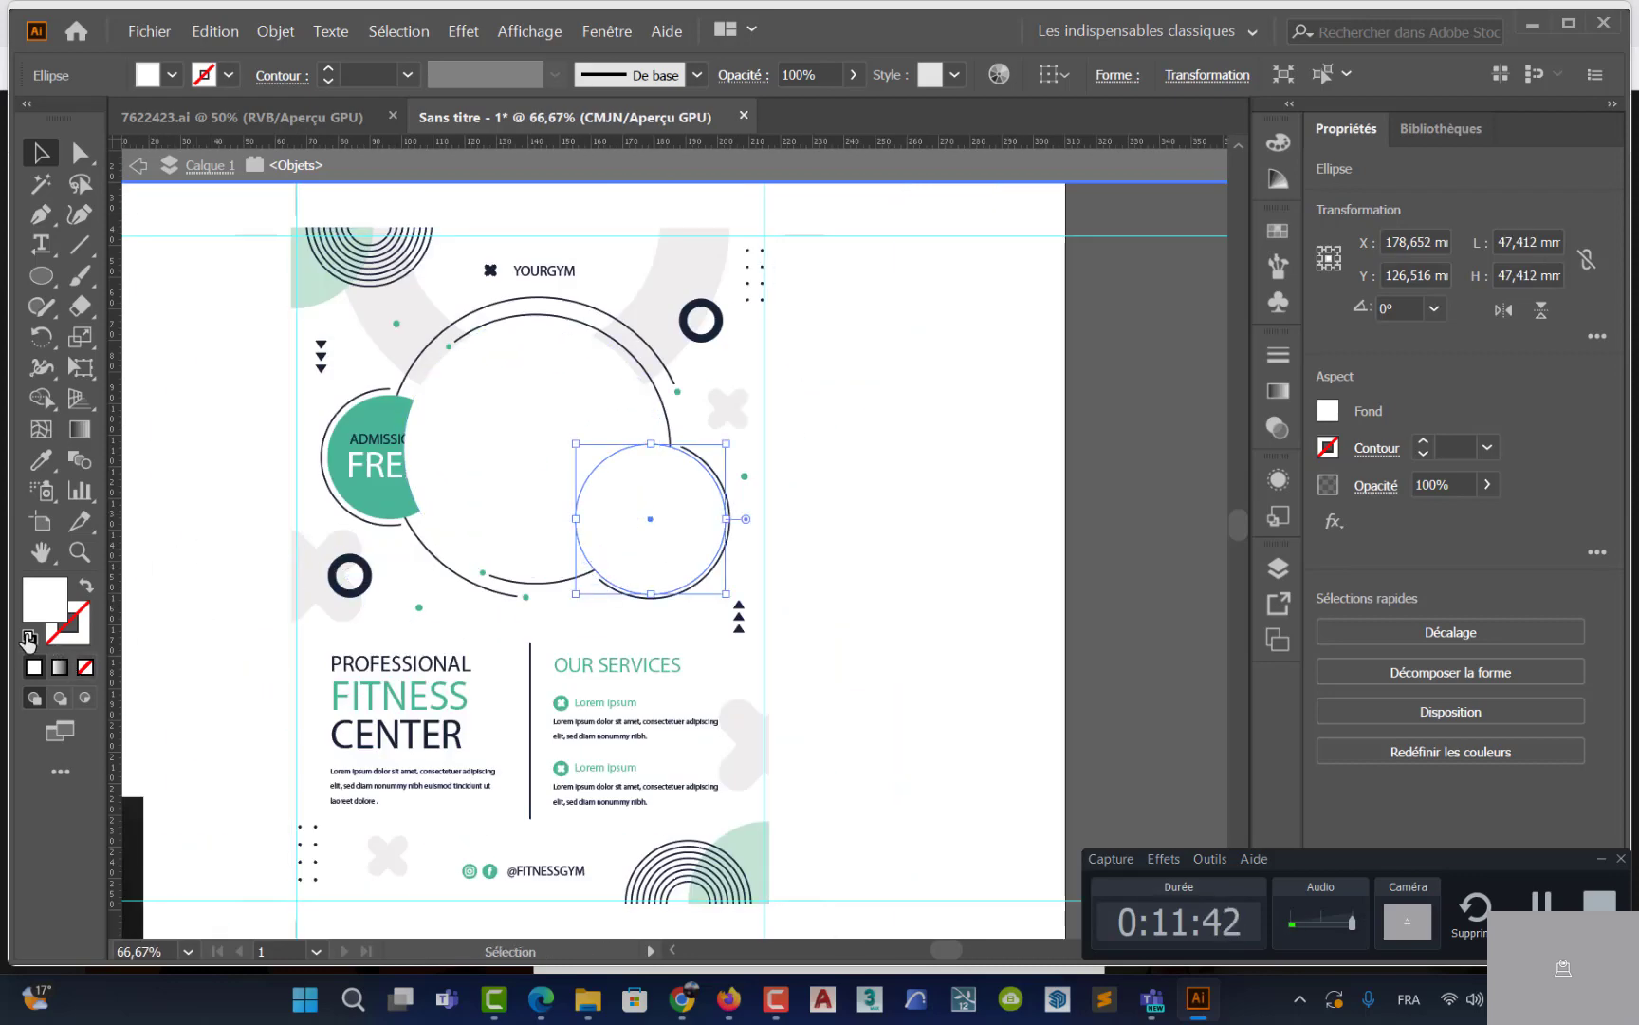
click(542, 469)
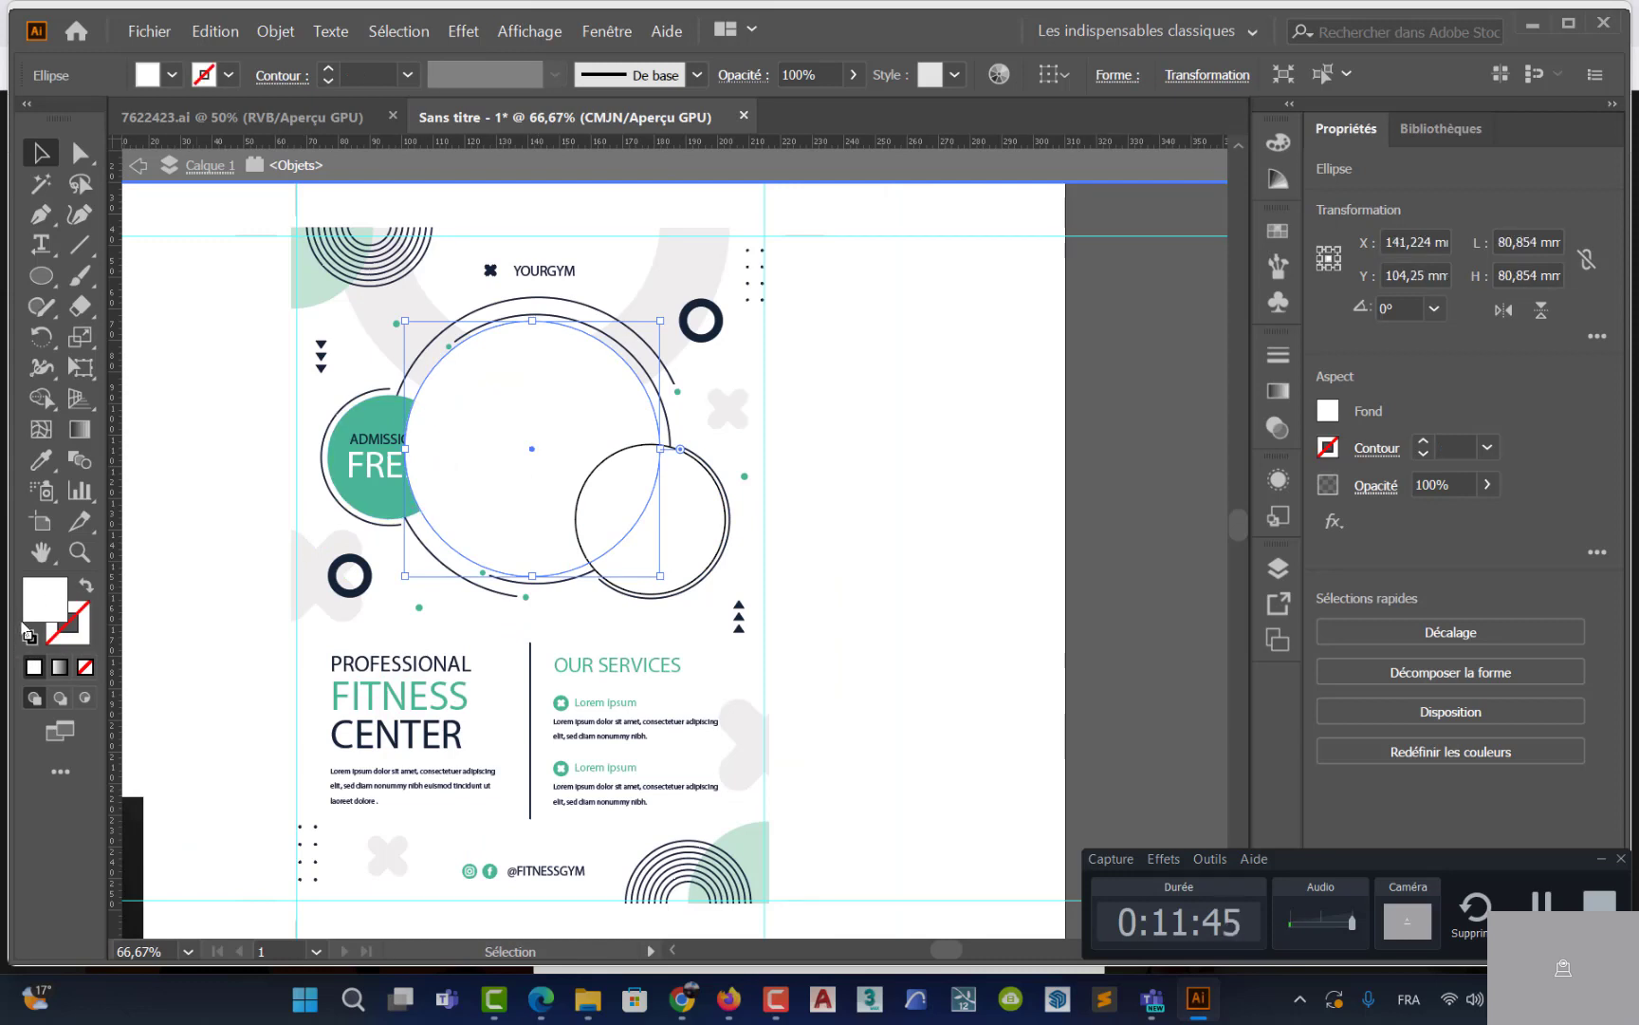
click(29, 637)
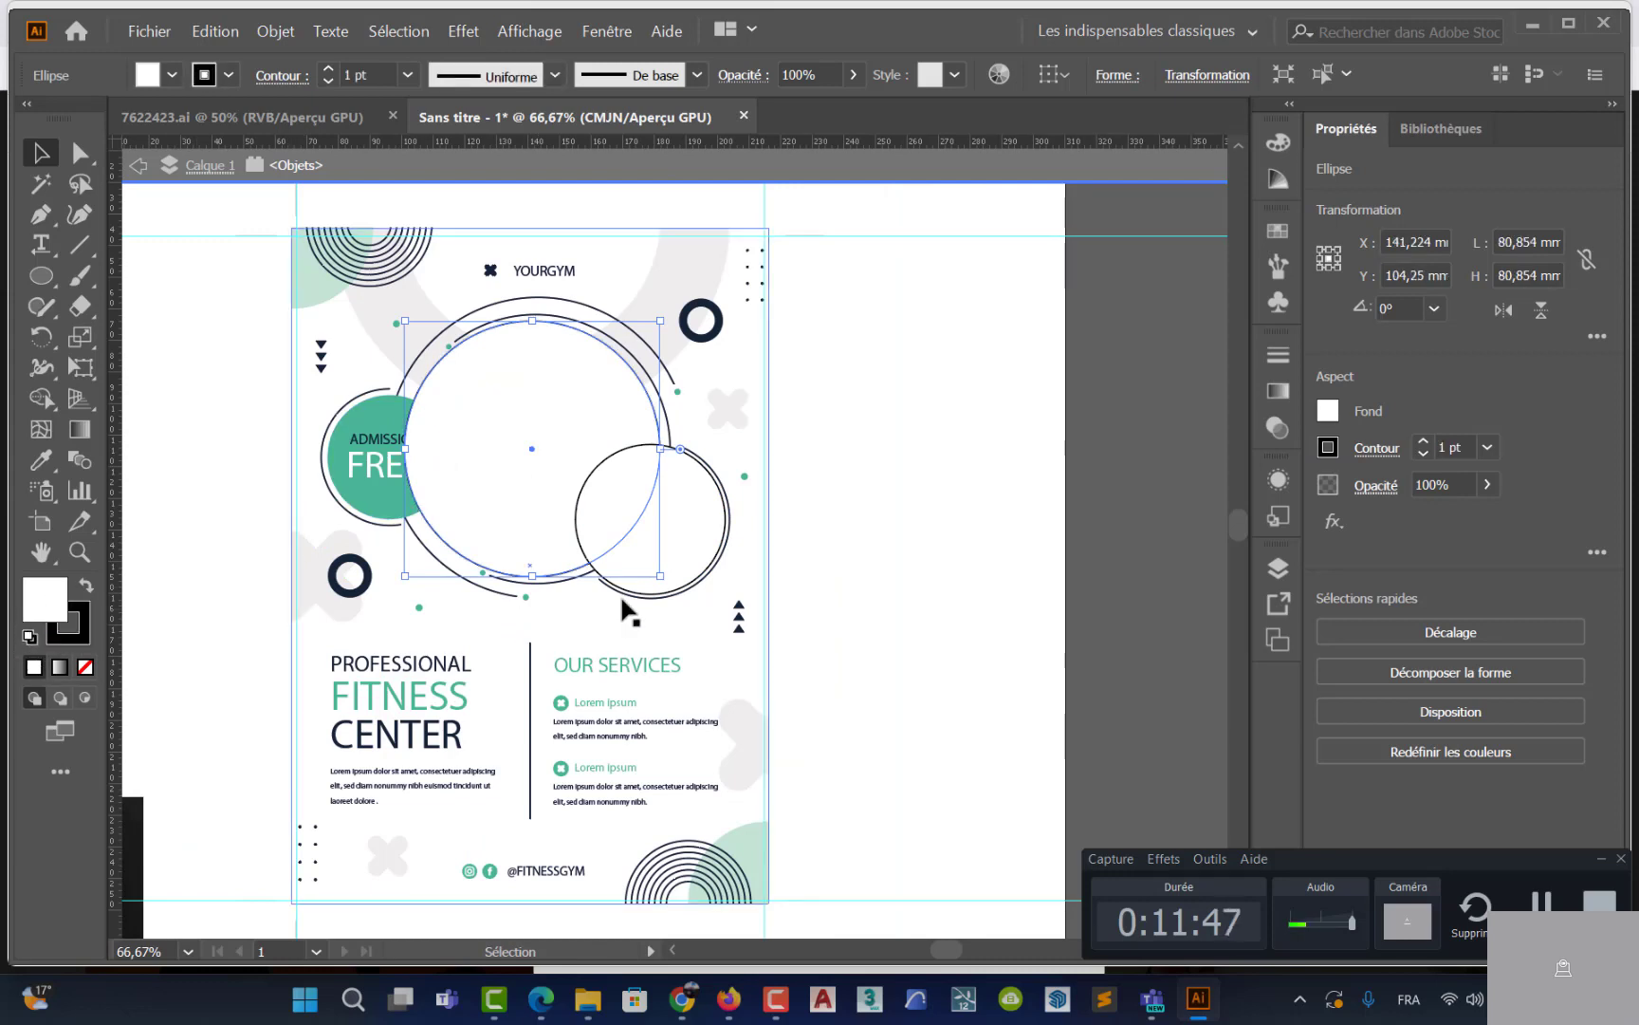
click(969, 514)
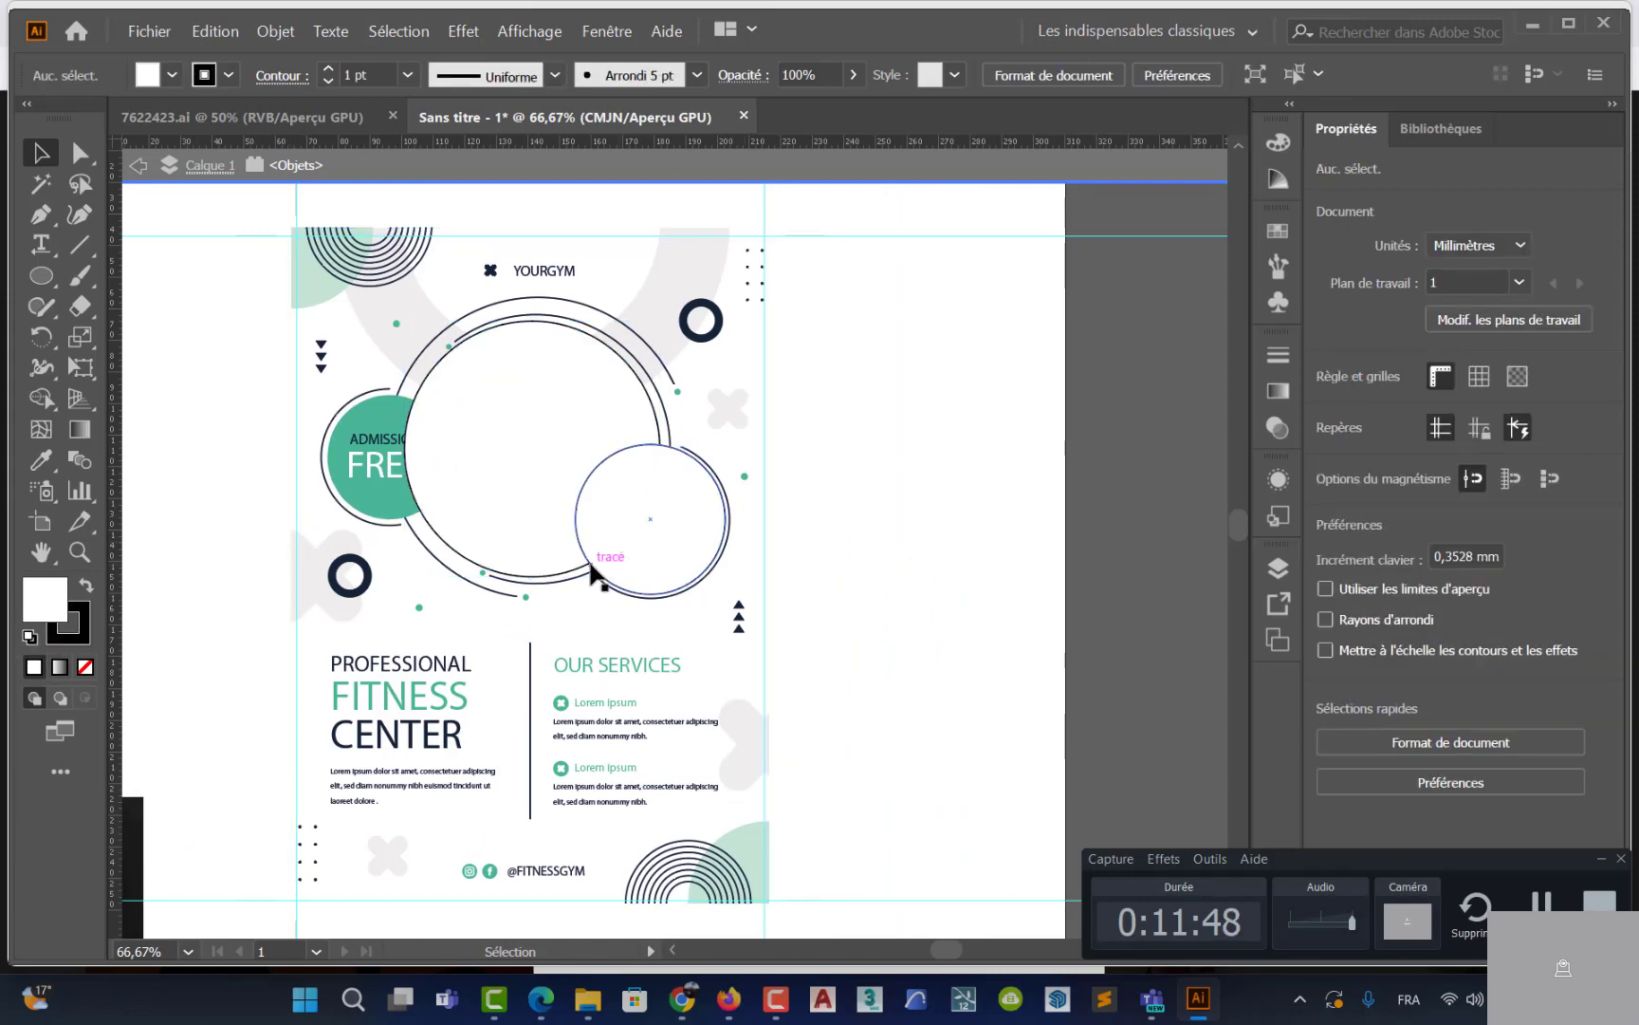
Move the bodybuilder photo onto the flyer artboard, beneath the two white circles
scroll(255, 795, down, 4)
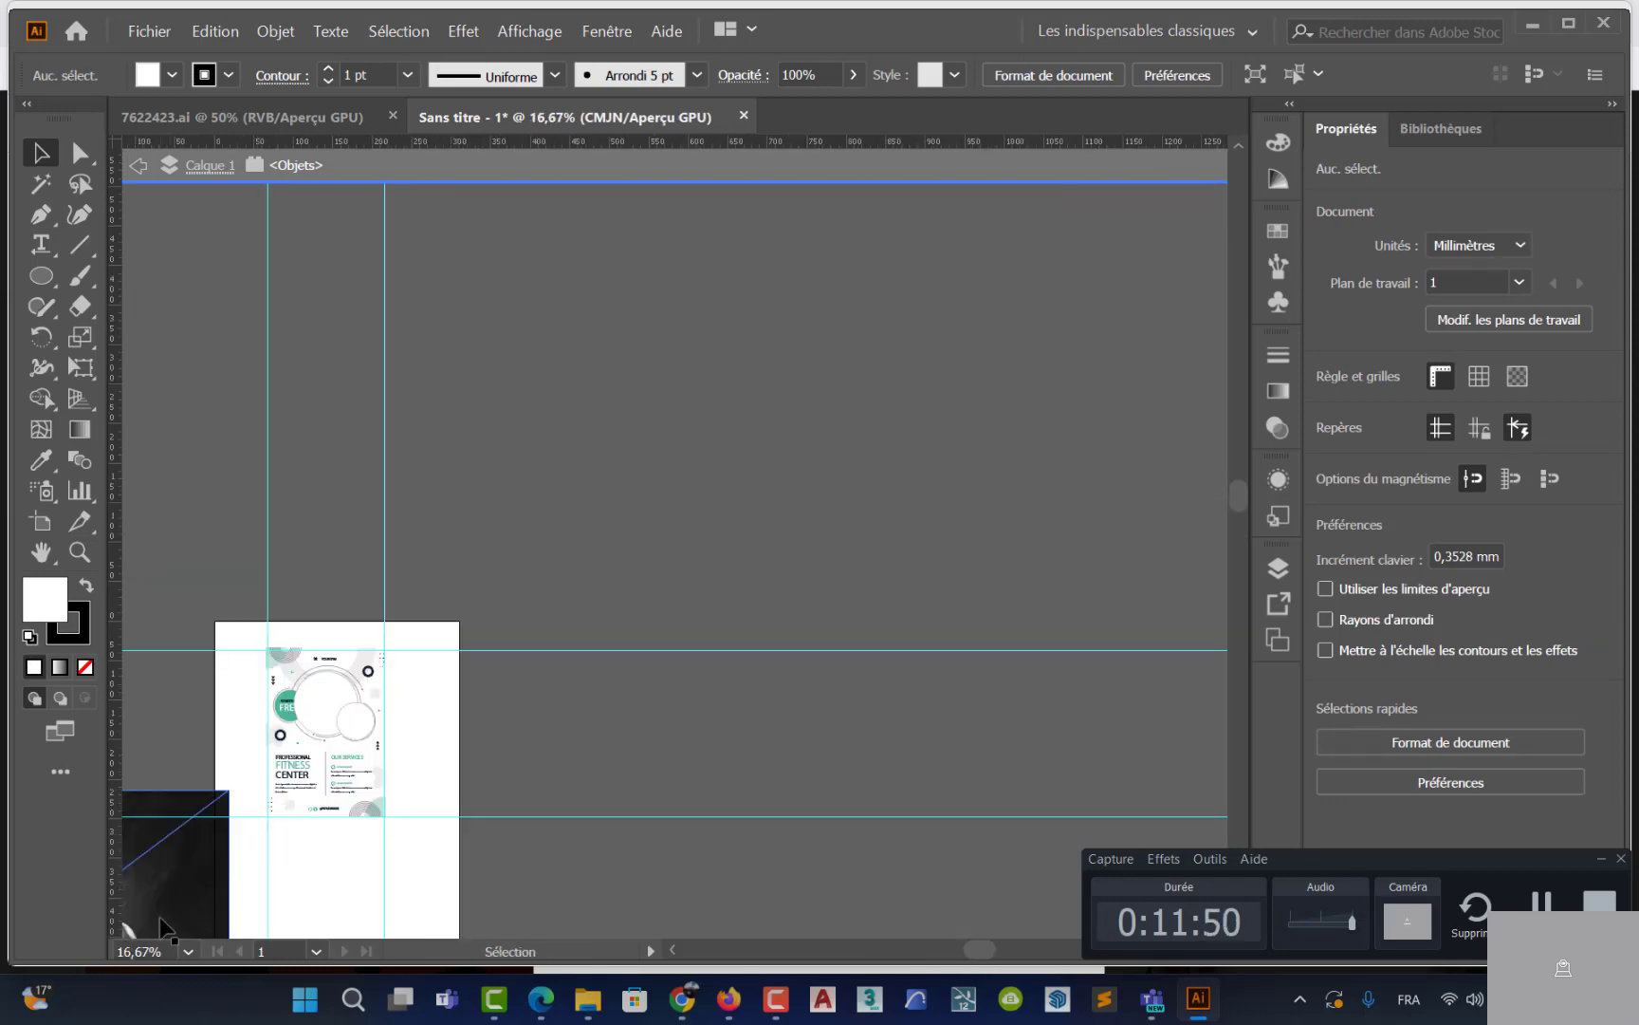
drag(195, 859, 600, 465)
drag(479, 612, 550, 605)
scroll(550, 605, up, 2)
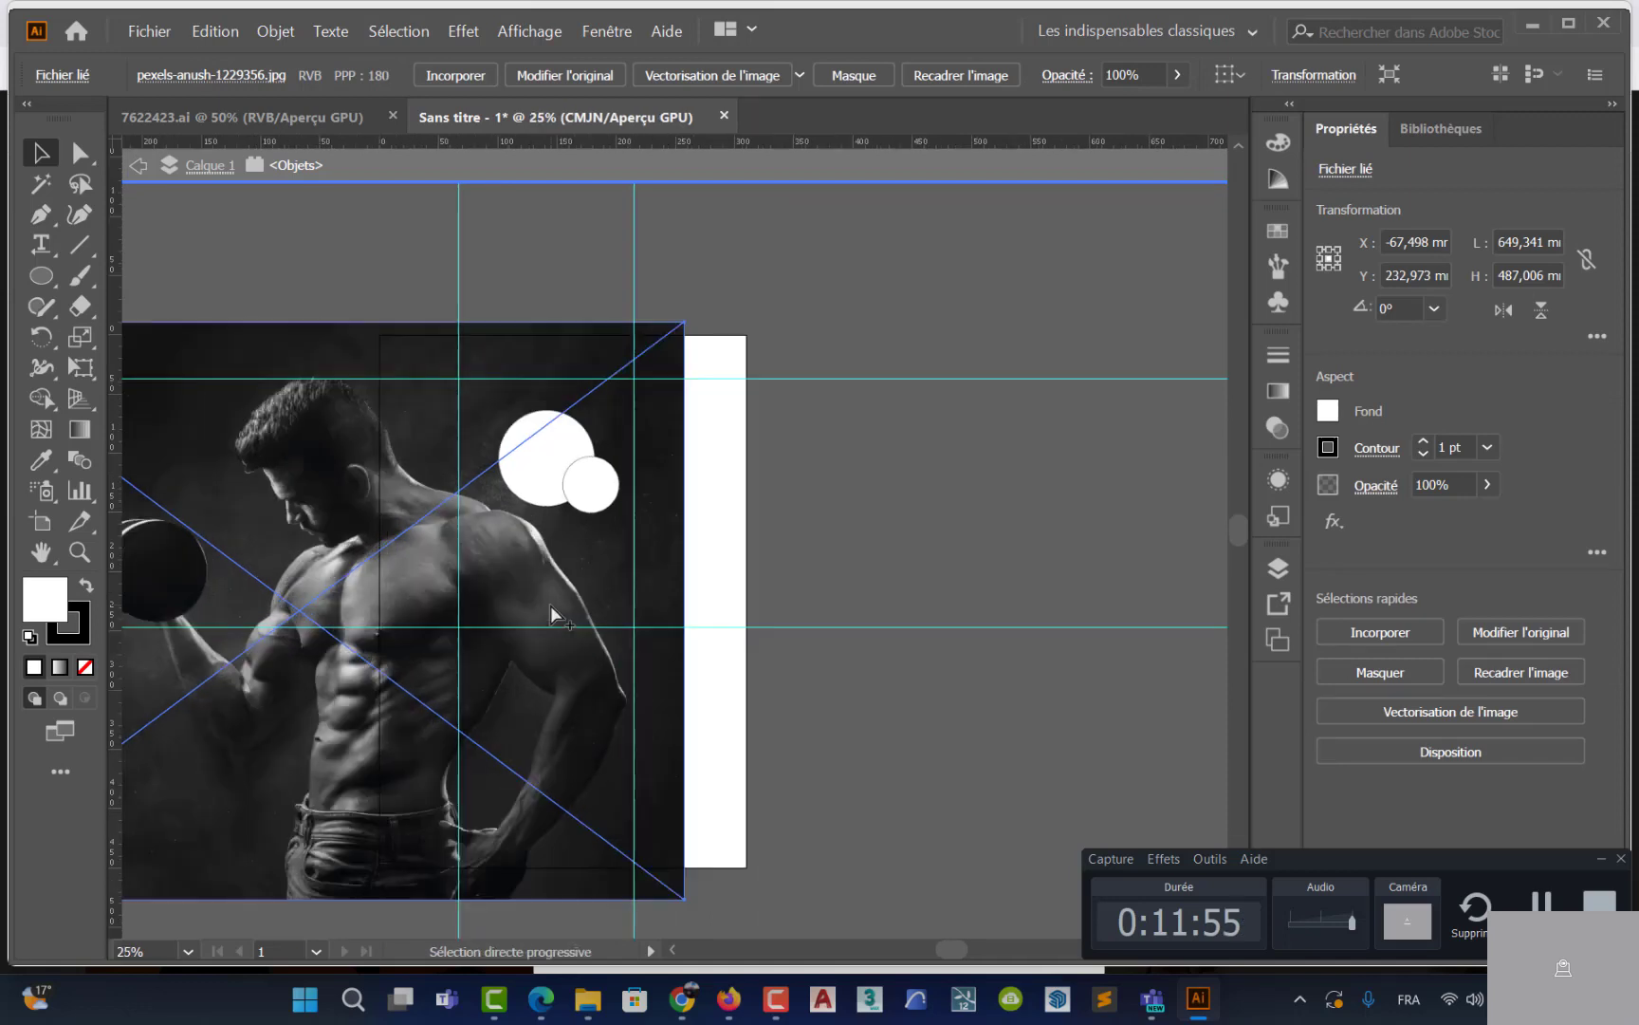
Scale the bodybuilder photo down to about 110.5 × 82.9 mm, positioned so it covers the area behind the large circle
drag(729, 229, 598, 437)
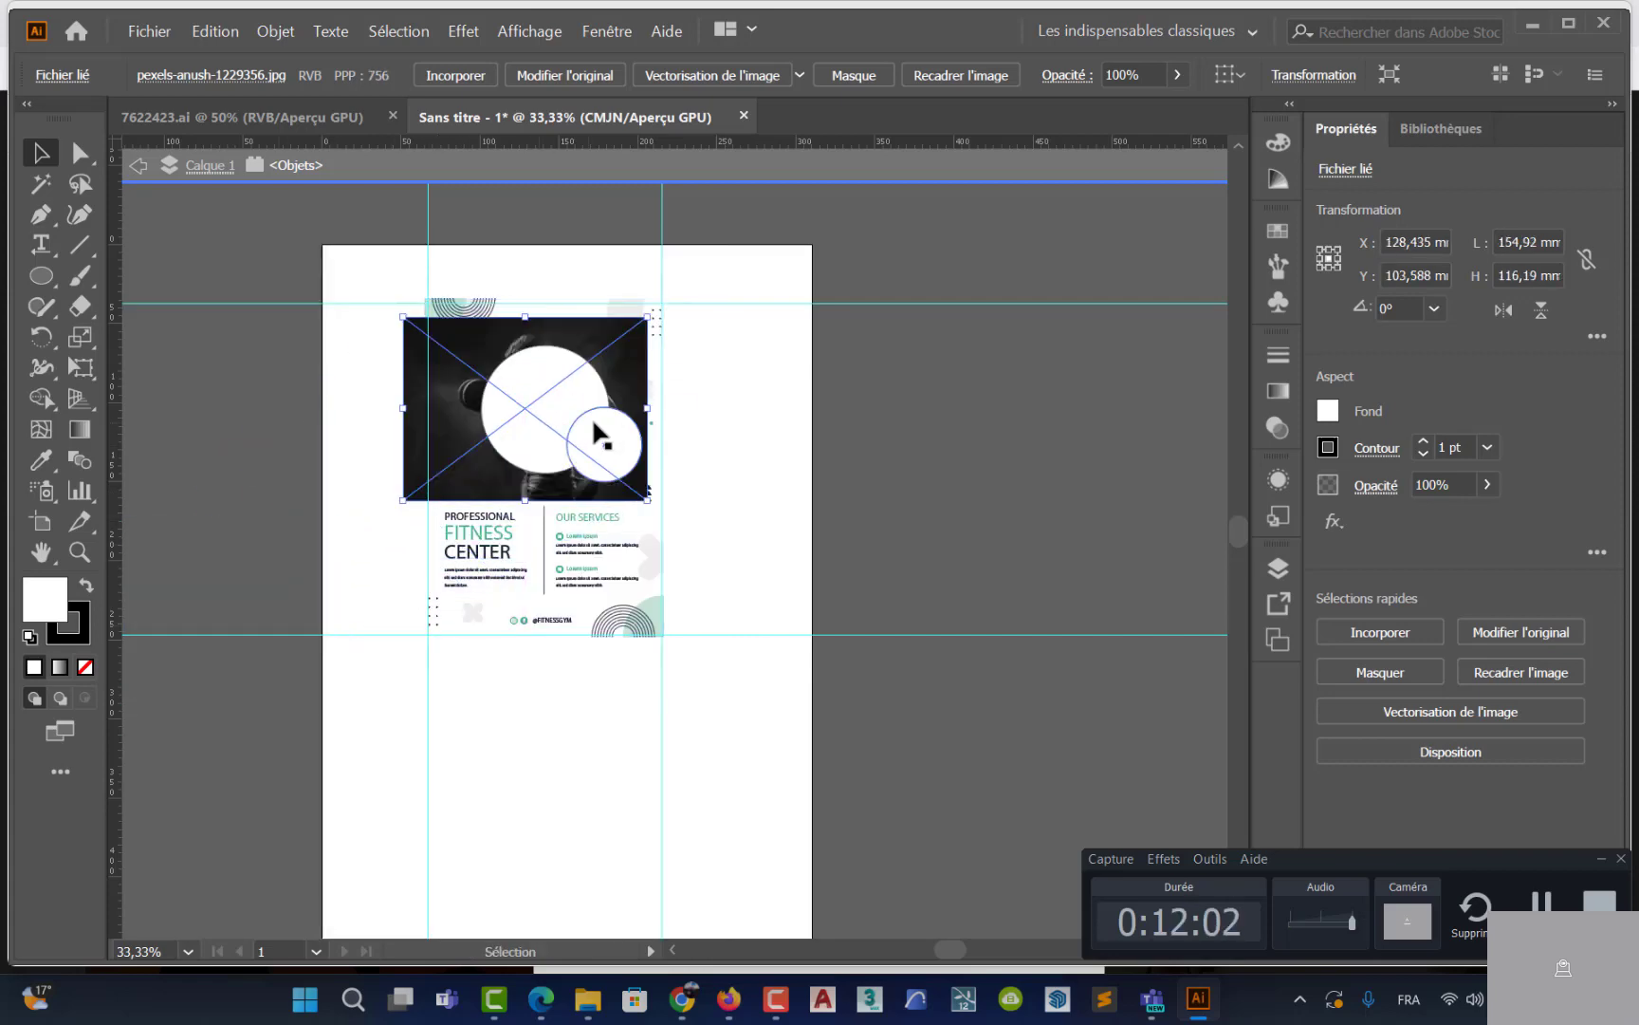
scroll(594, 424, up, 2)
drag(560, 510, 678, 622)
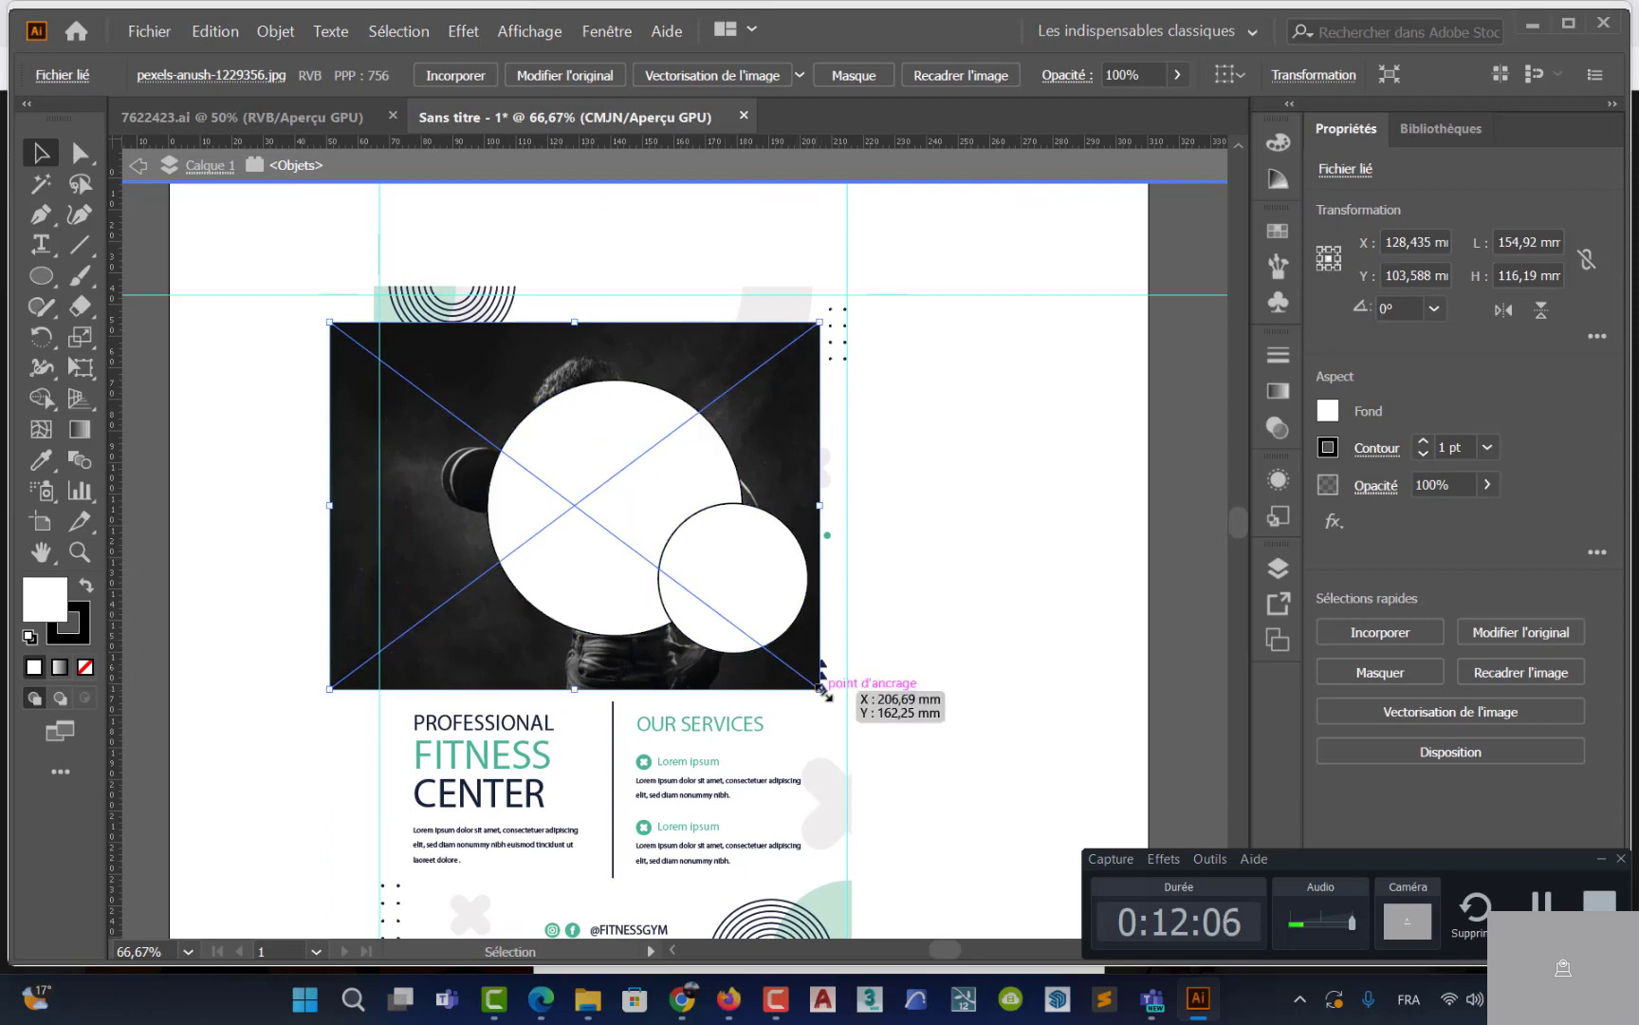
drag(821, 688, 780, 634)
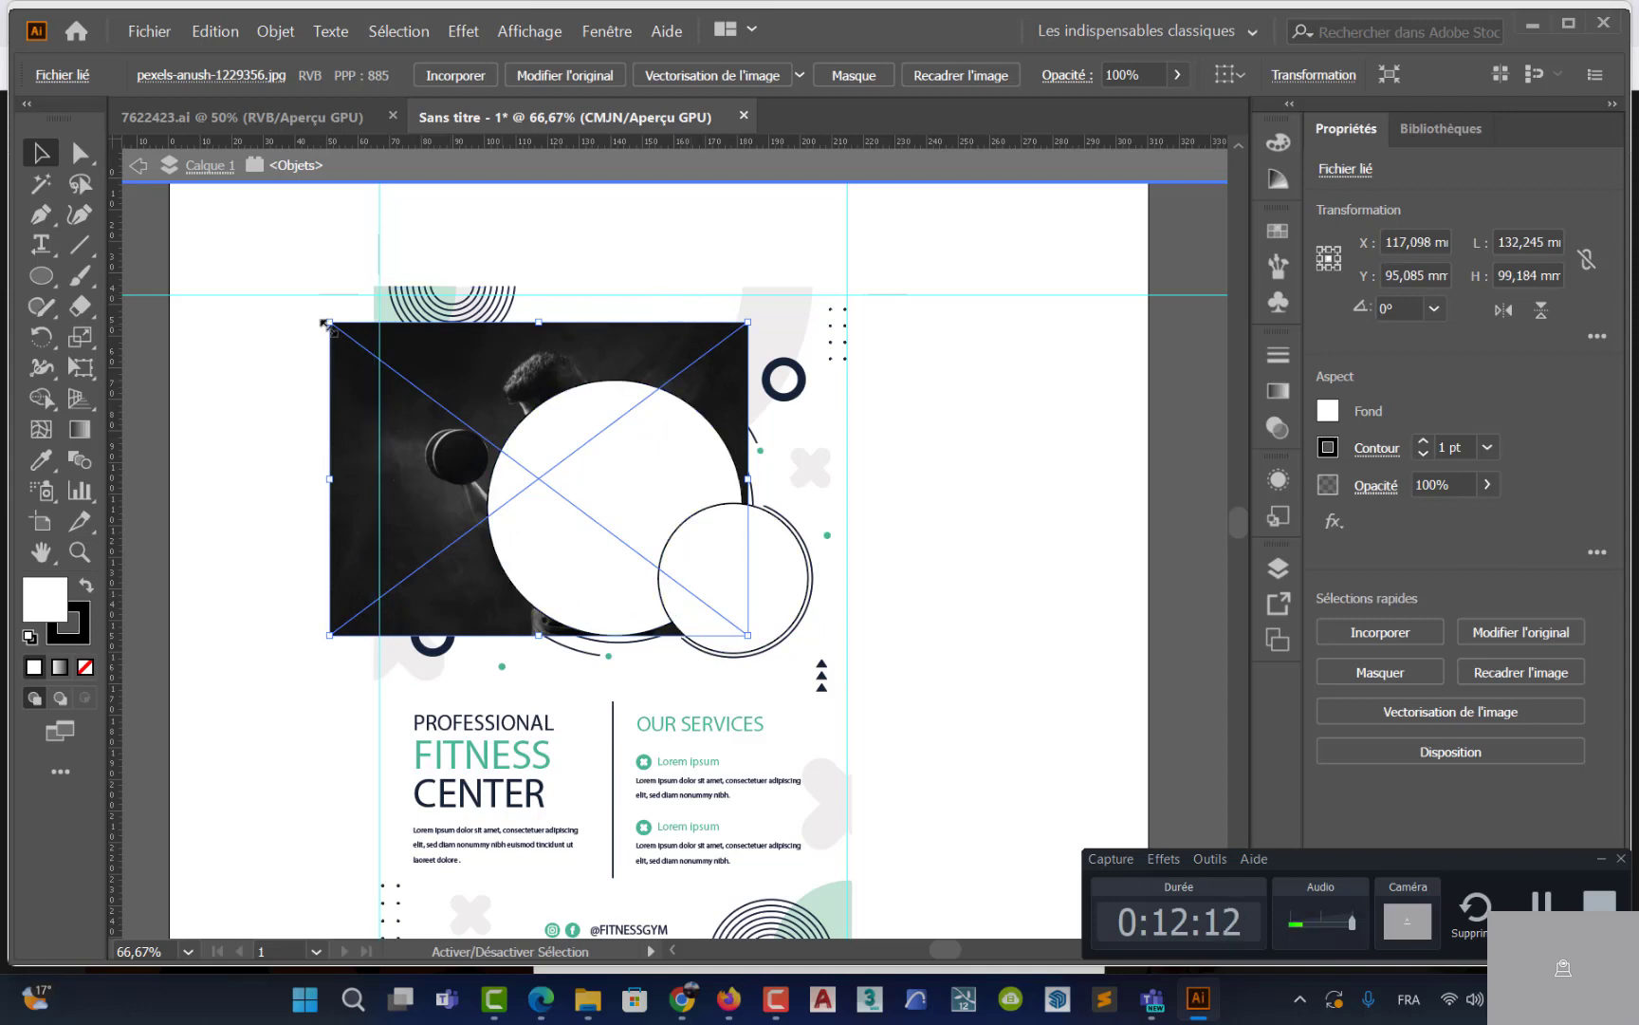
drag(325, 324, 399, 347)
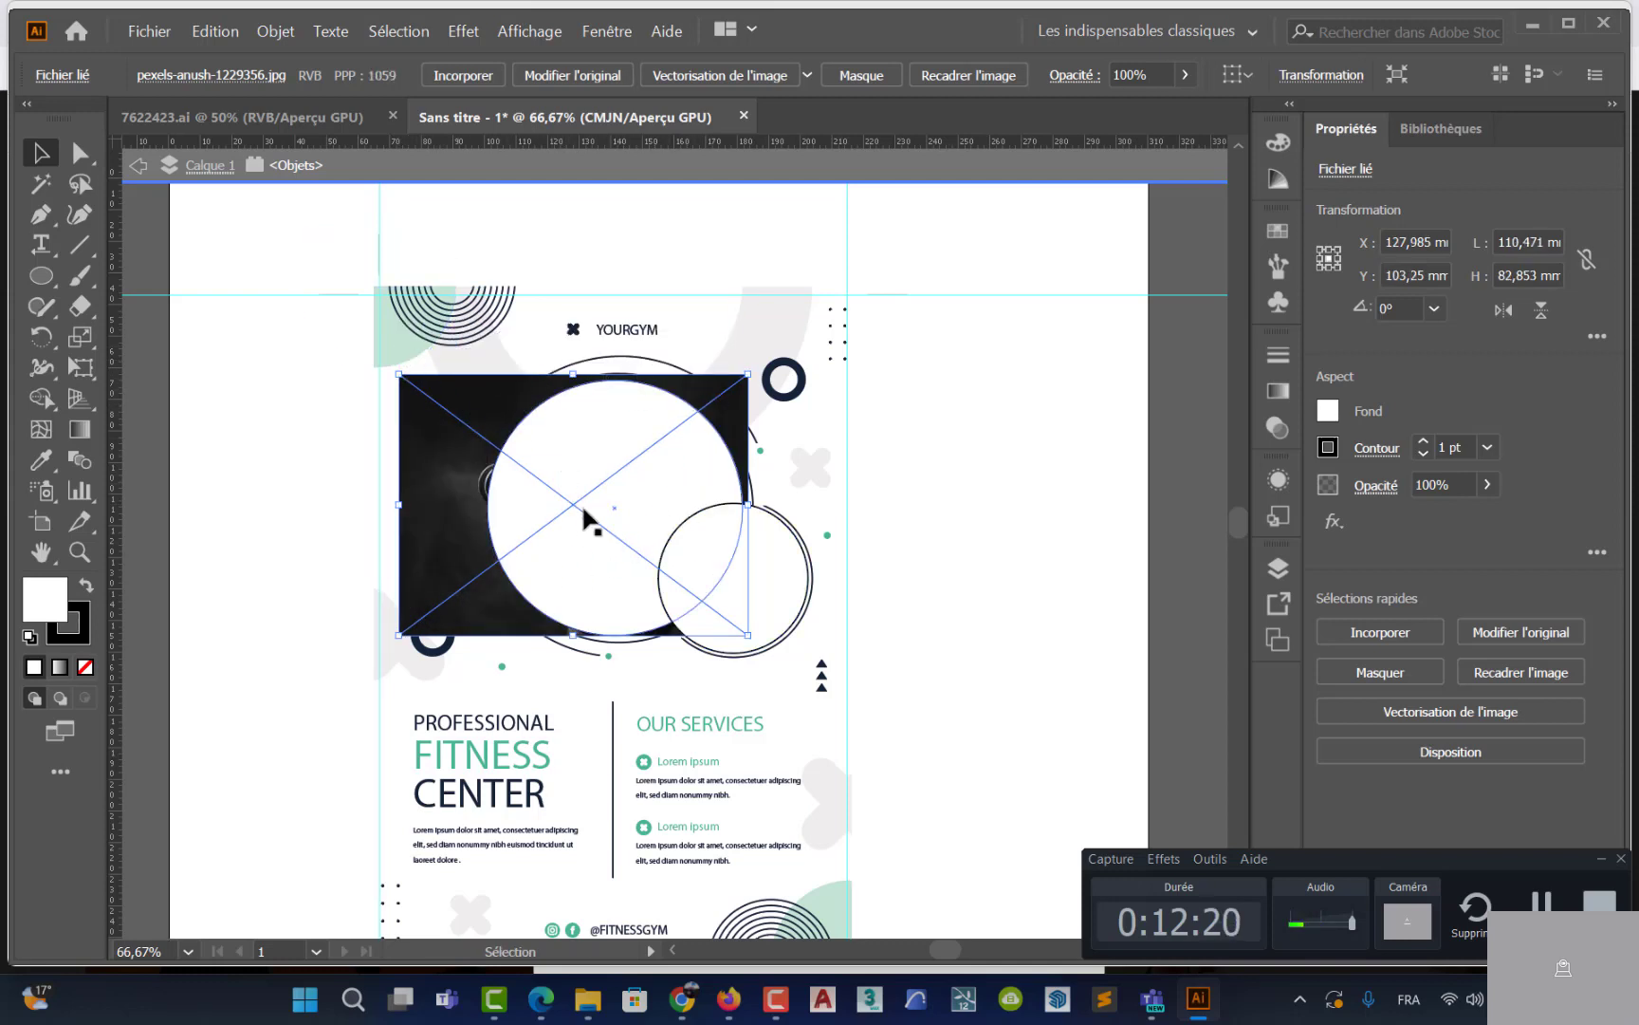
Clip the bodybuilder photo to the large circle with a clipping mask
shift+click(662, 491)
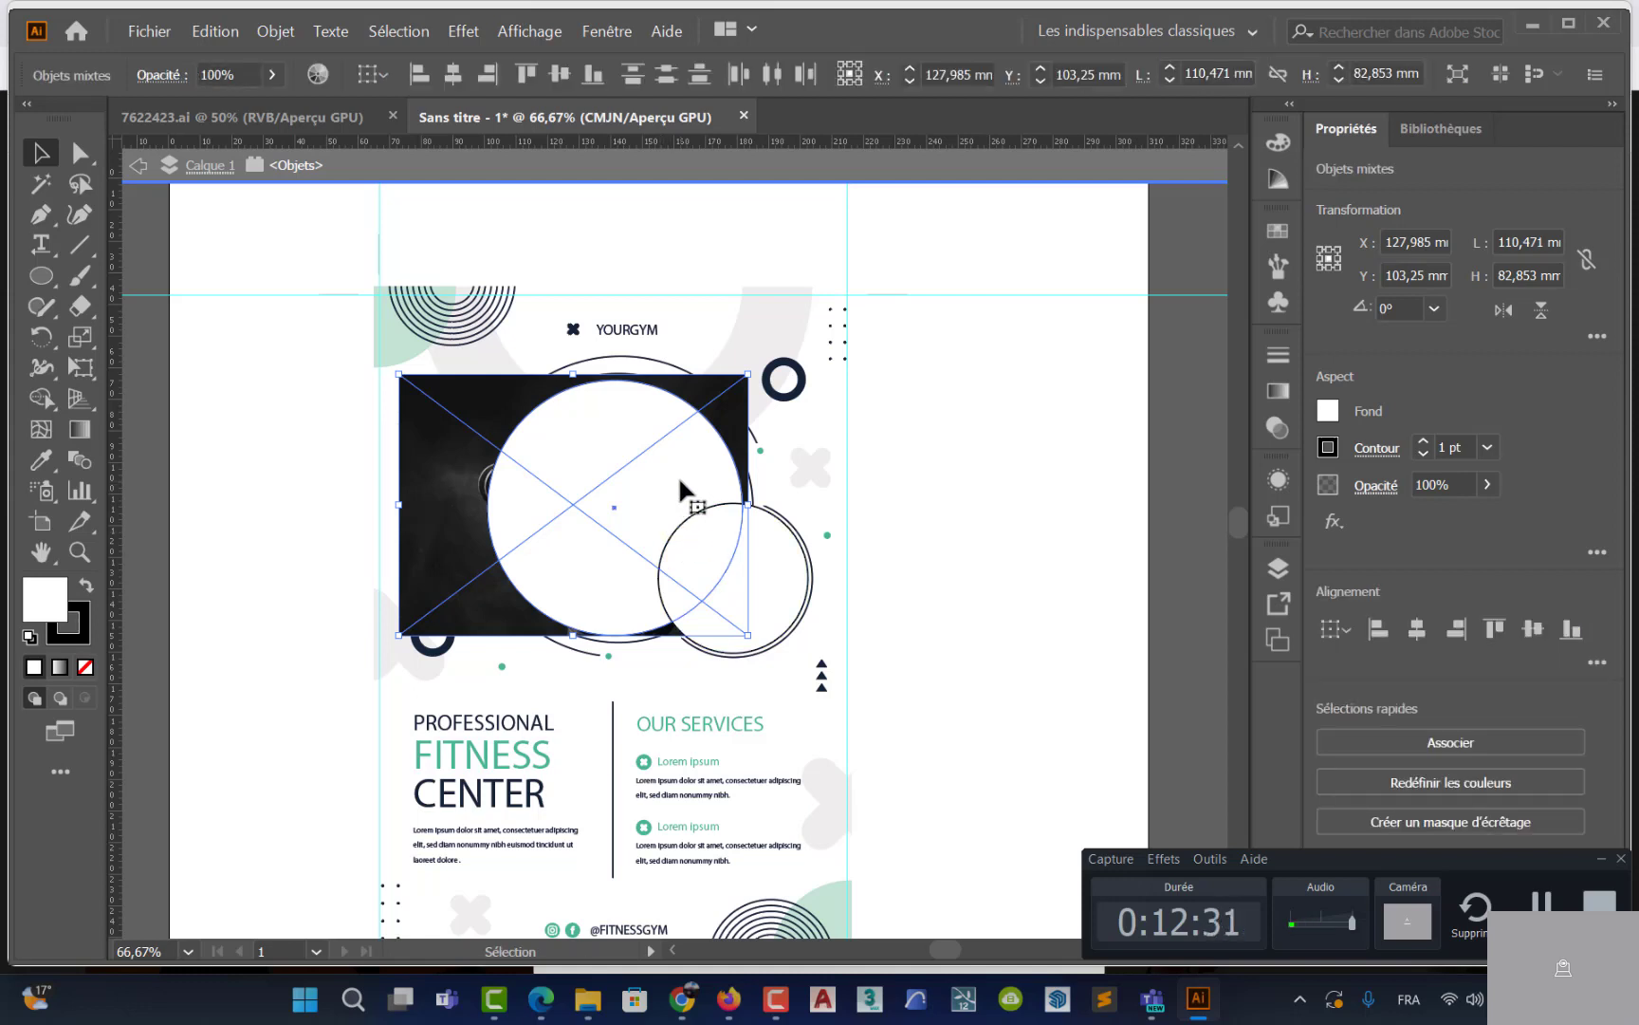
key(ctrl+7)
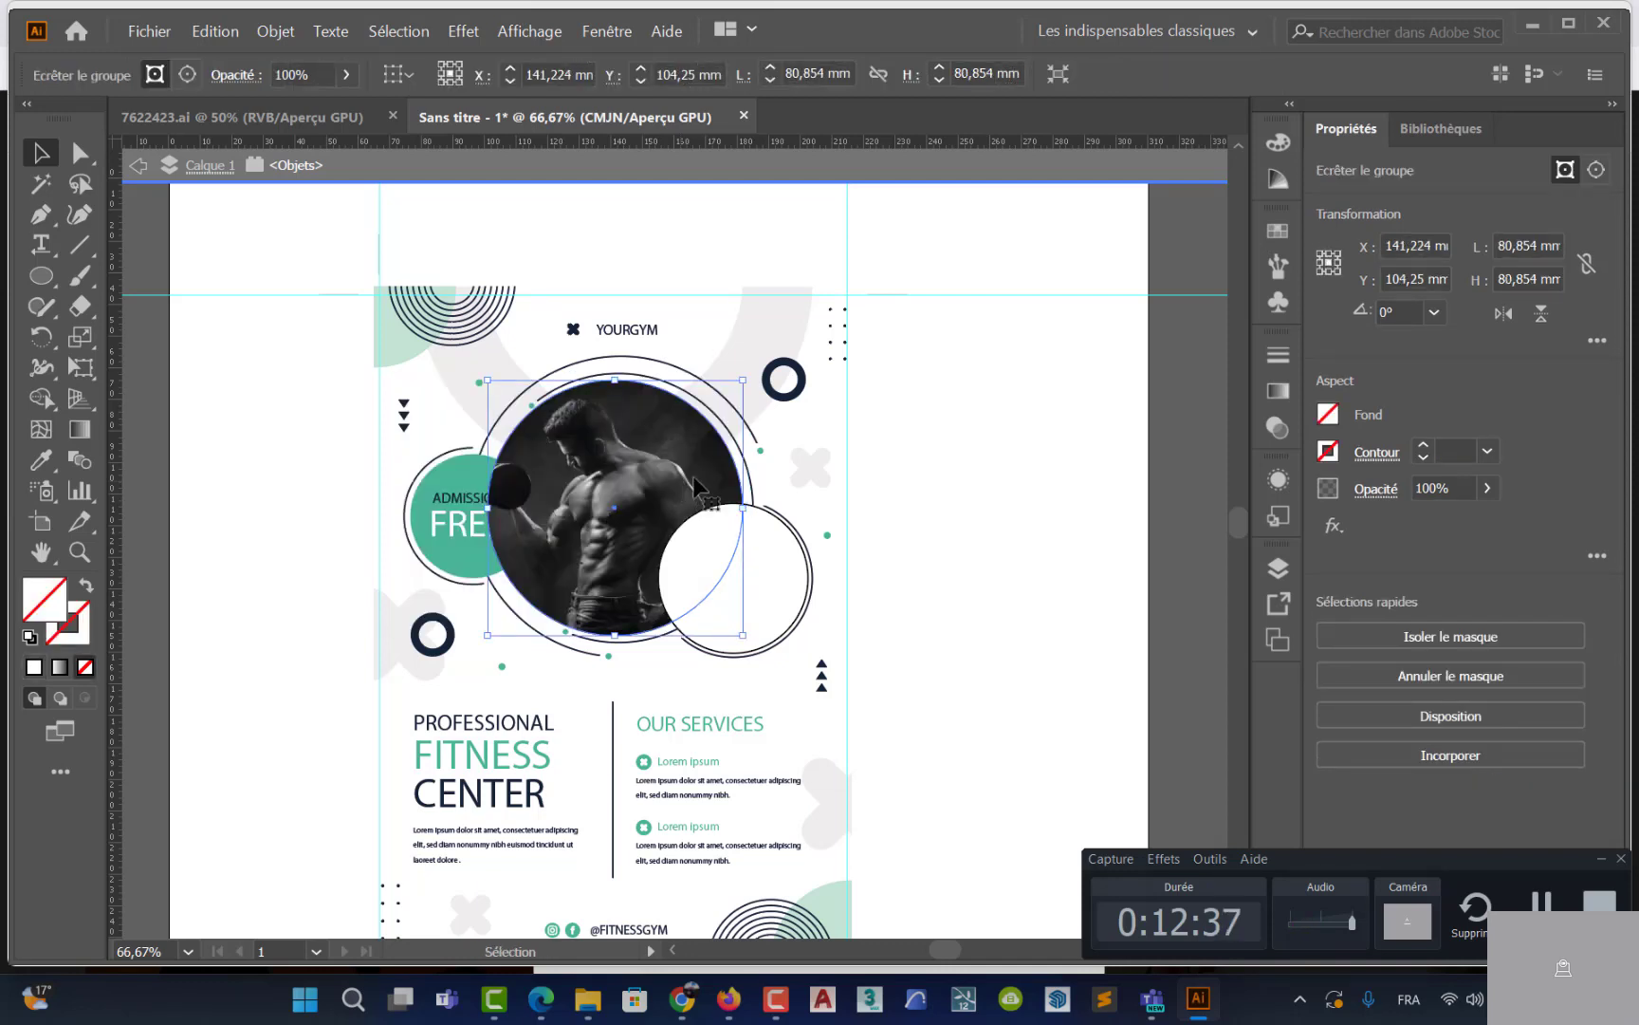
click(898, 473)
scroll(630, 509, up, 3)
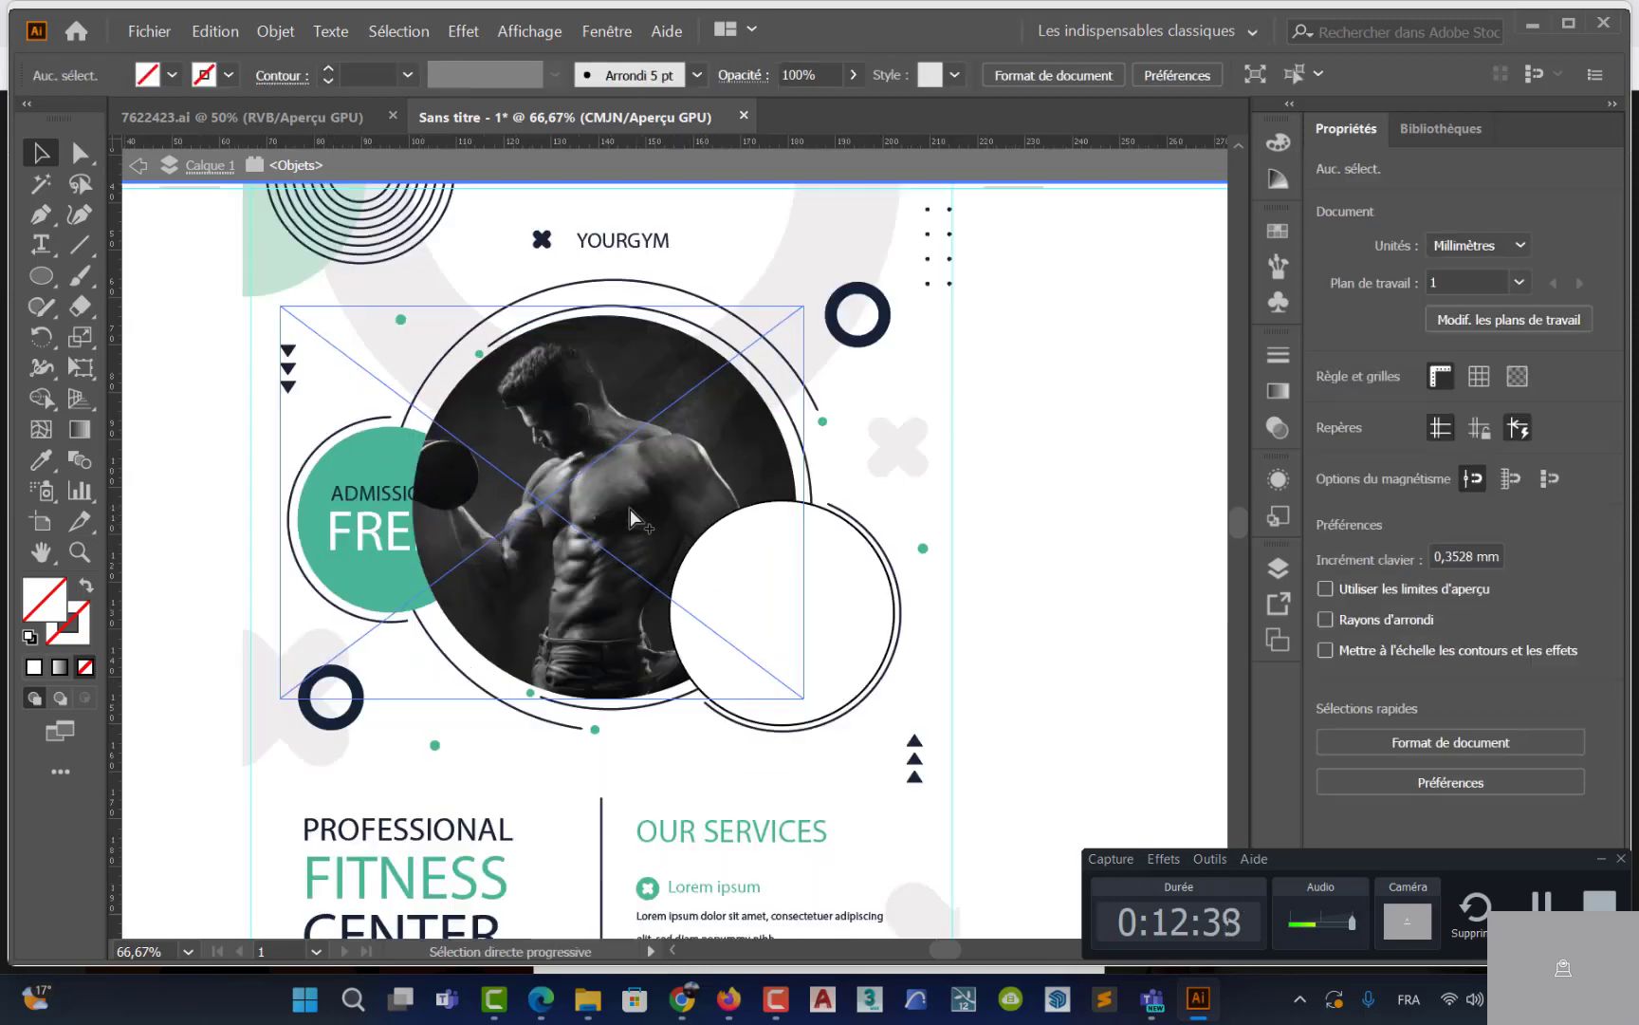
Isolate the large circle's clipping group, shift the bodybuilder photo about 7 mm to the right inside the mask, and exit isolation
drag(630, 508, 564, 514)
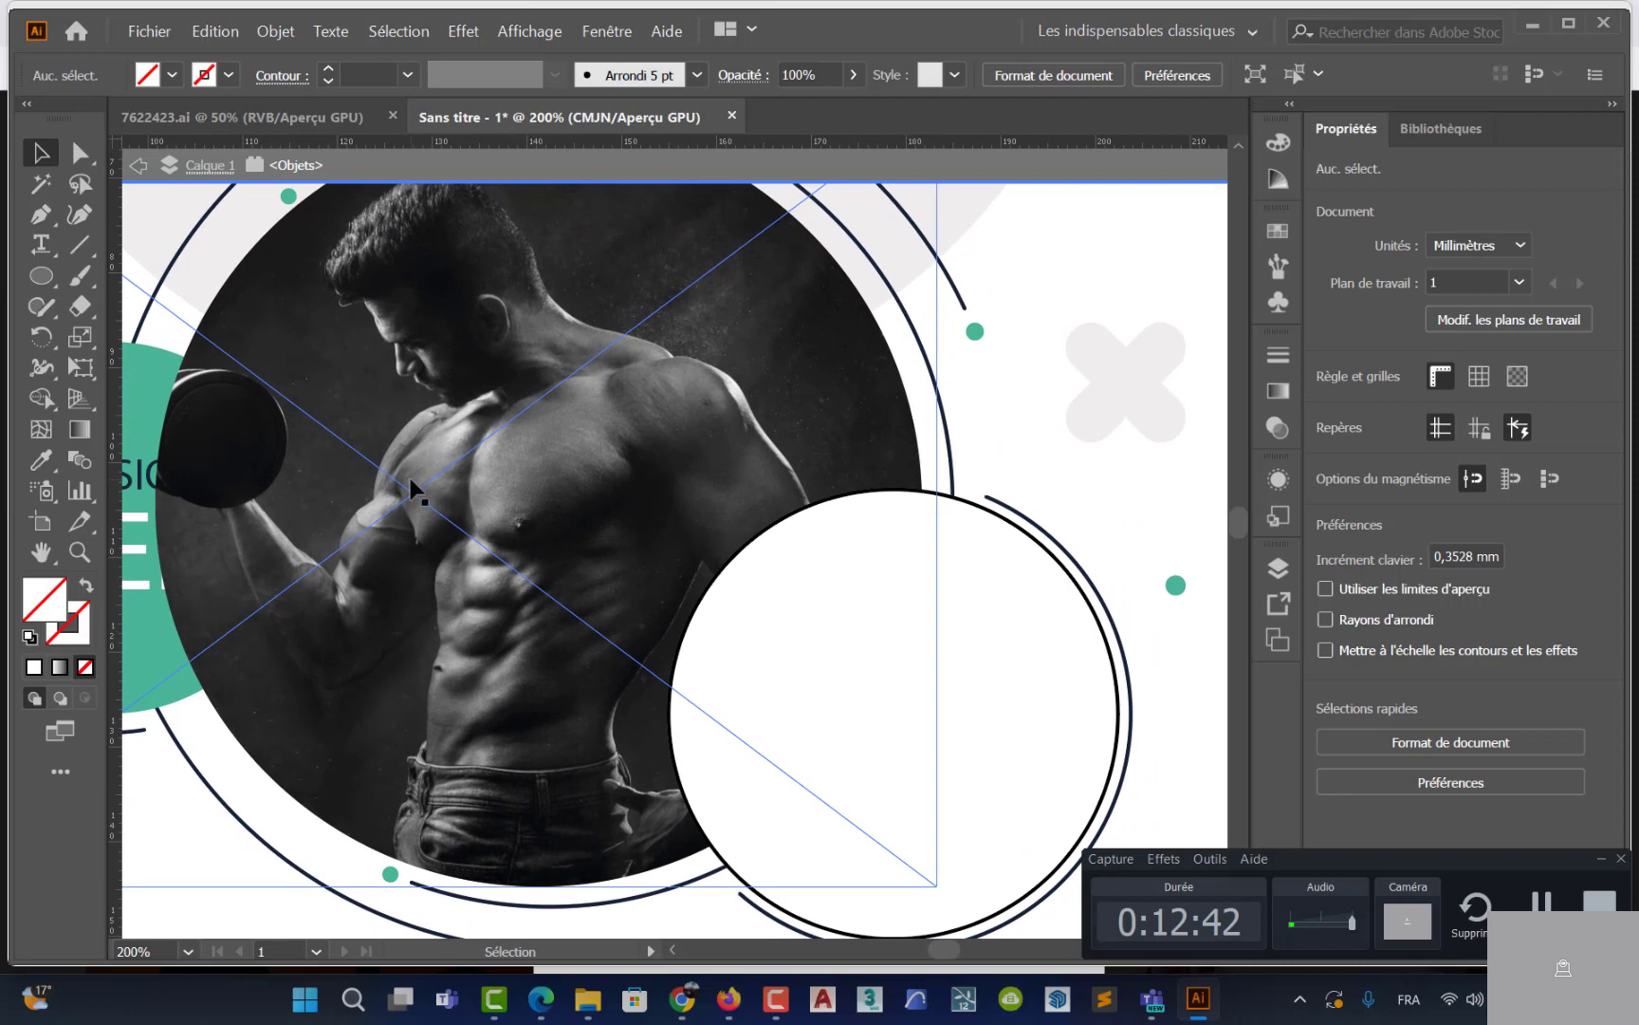
double_click(535, 498)
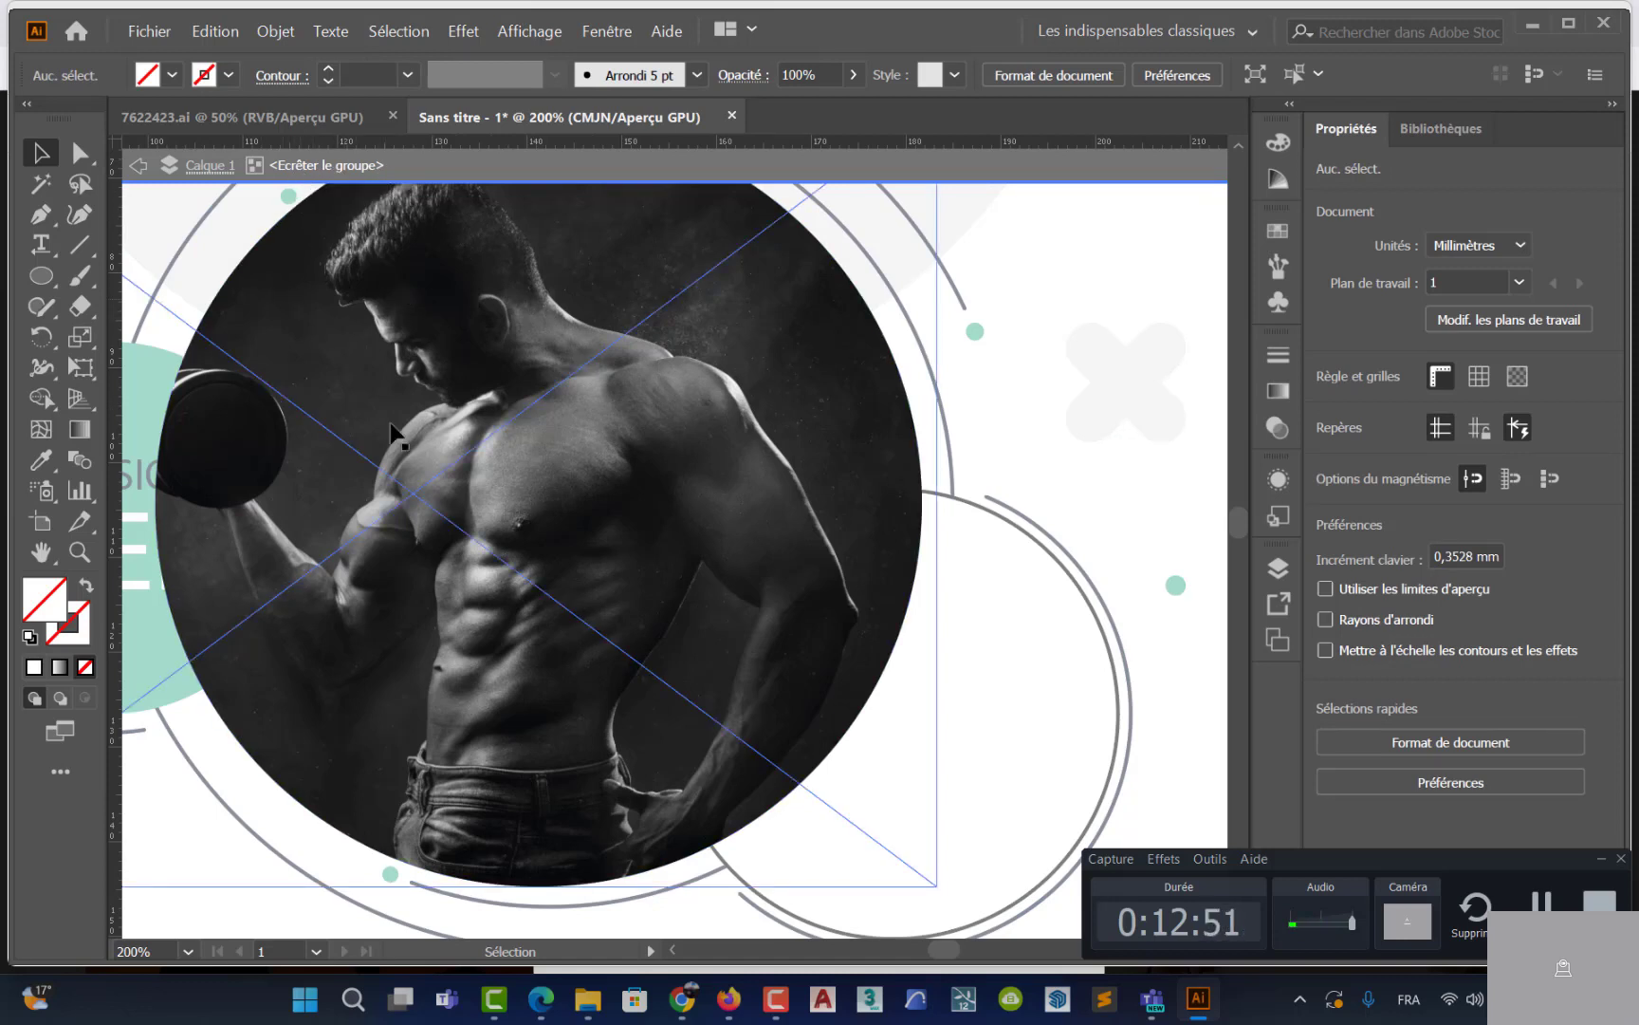
click(631, 463)
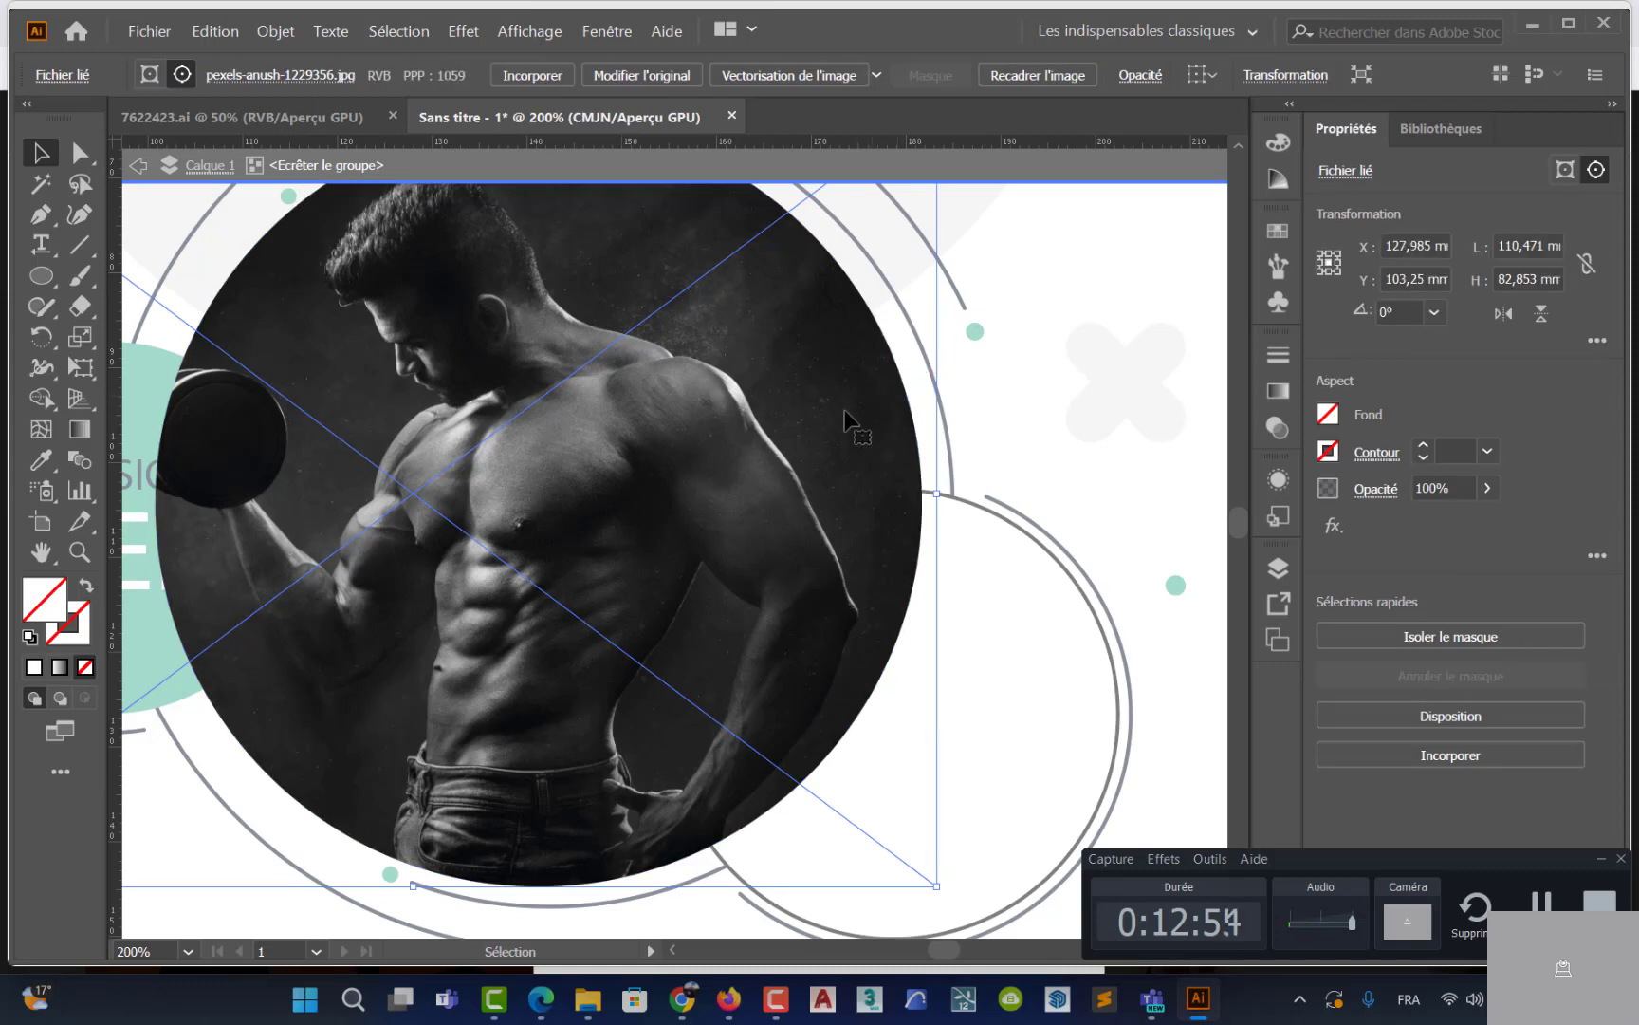
drag(673, 480, 699, 483)
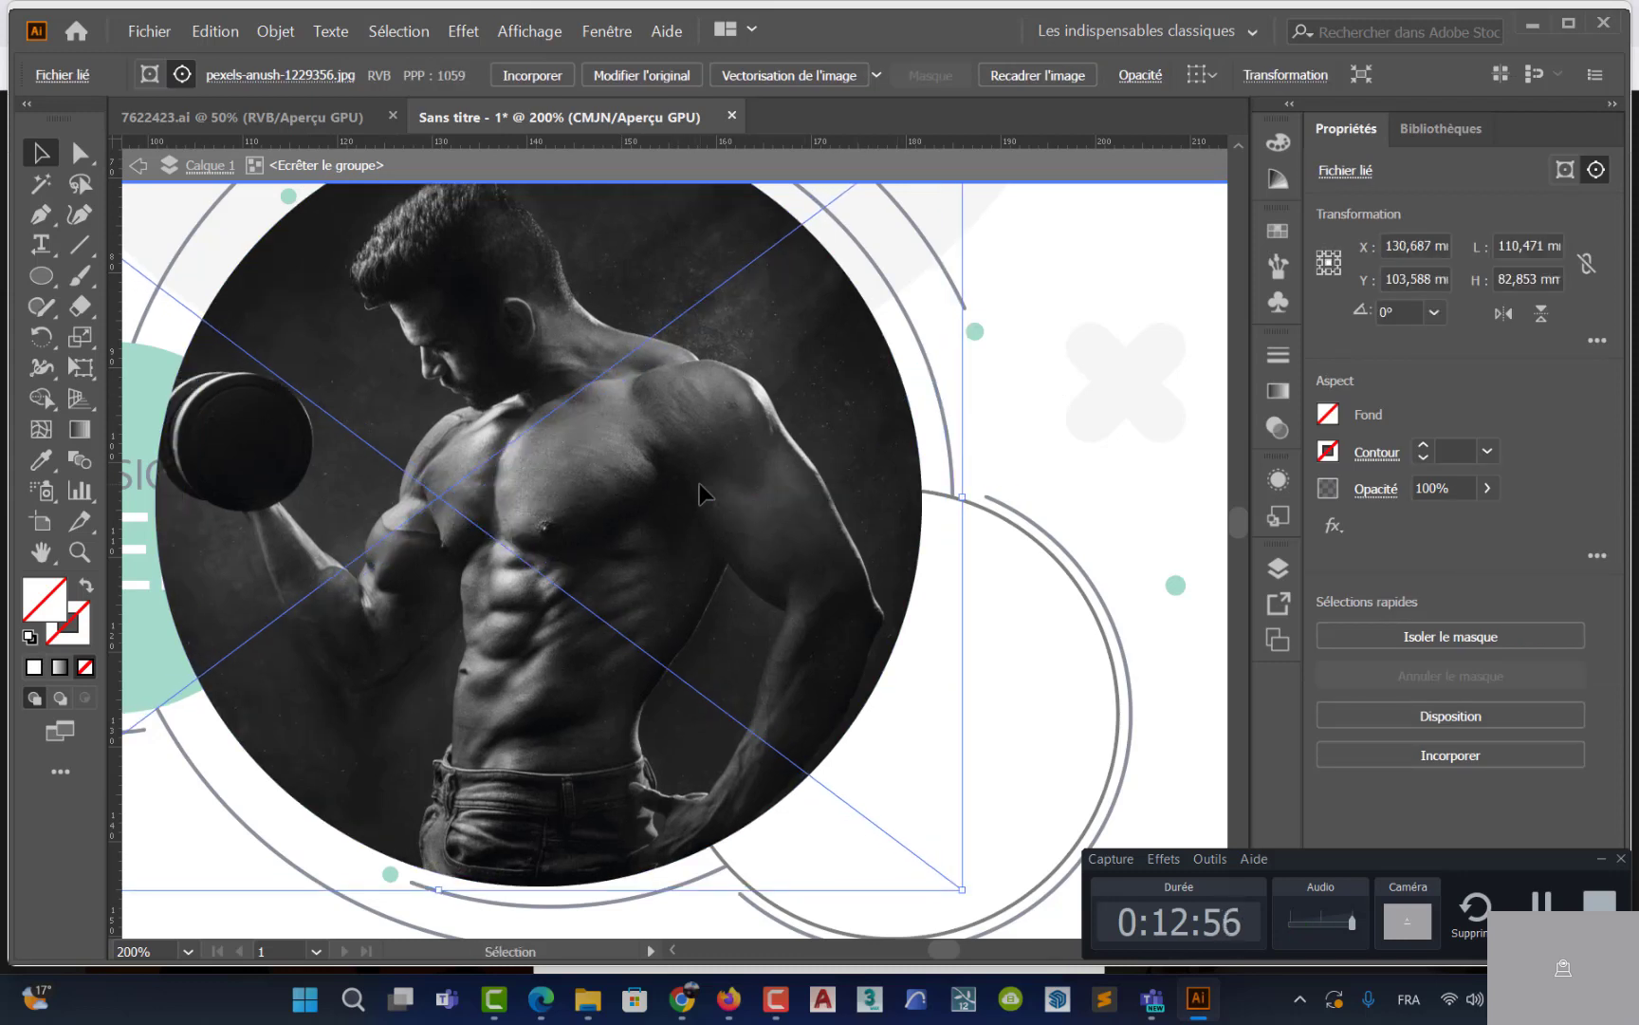
key(ctrl+z)
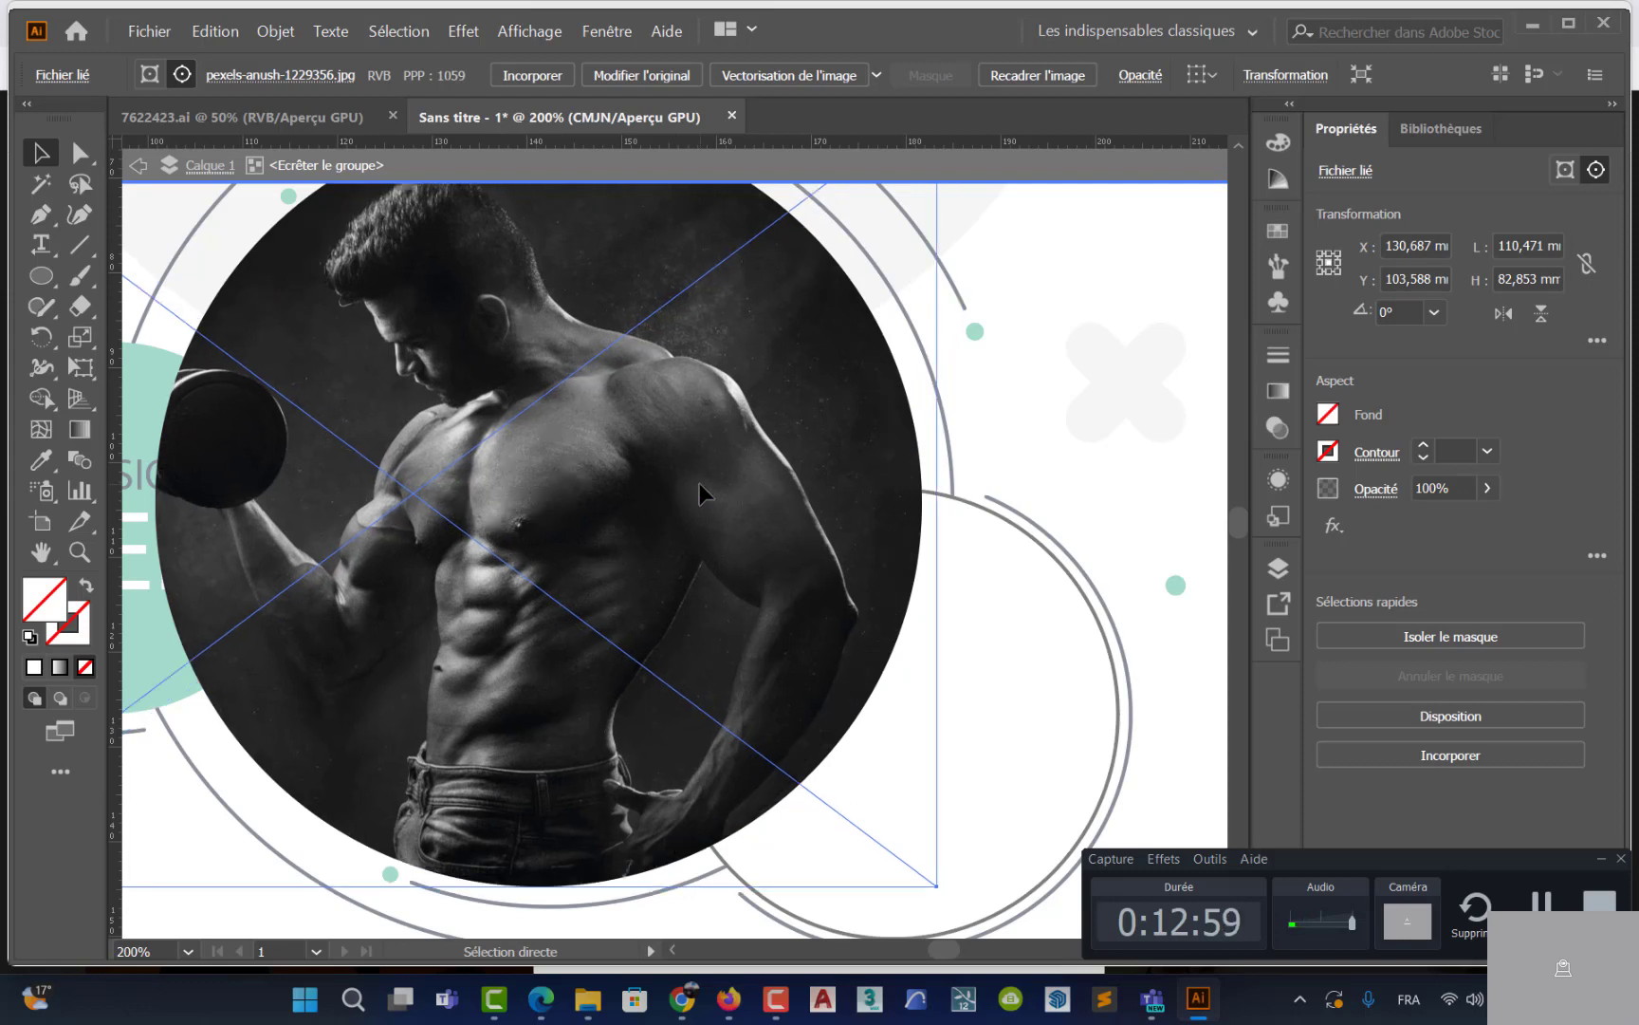
key(shift+Right)
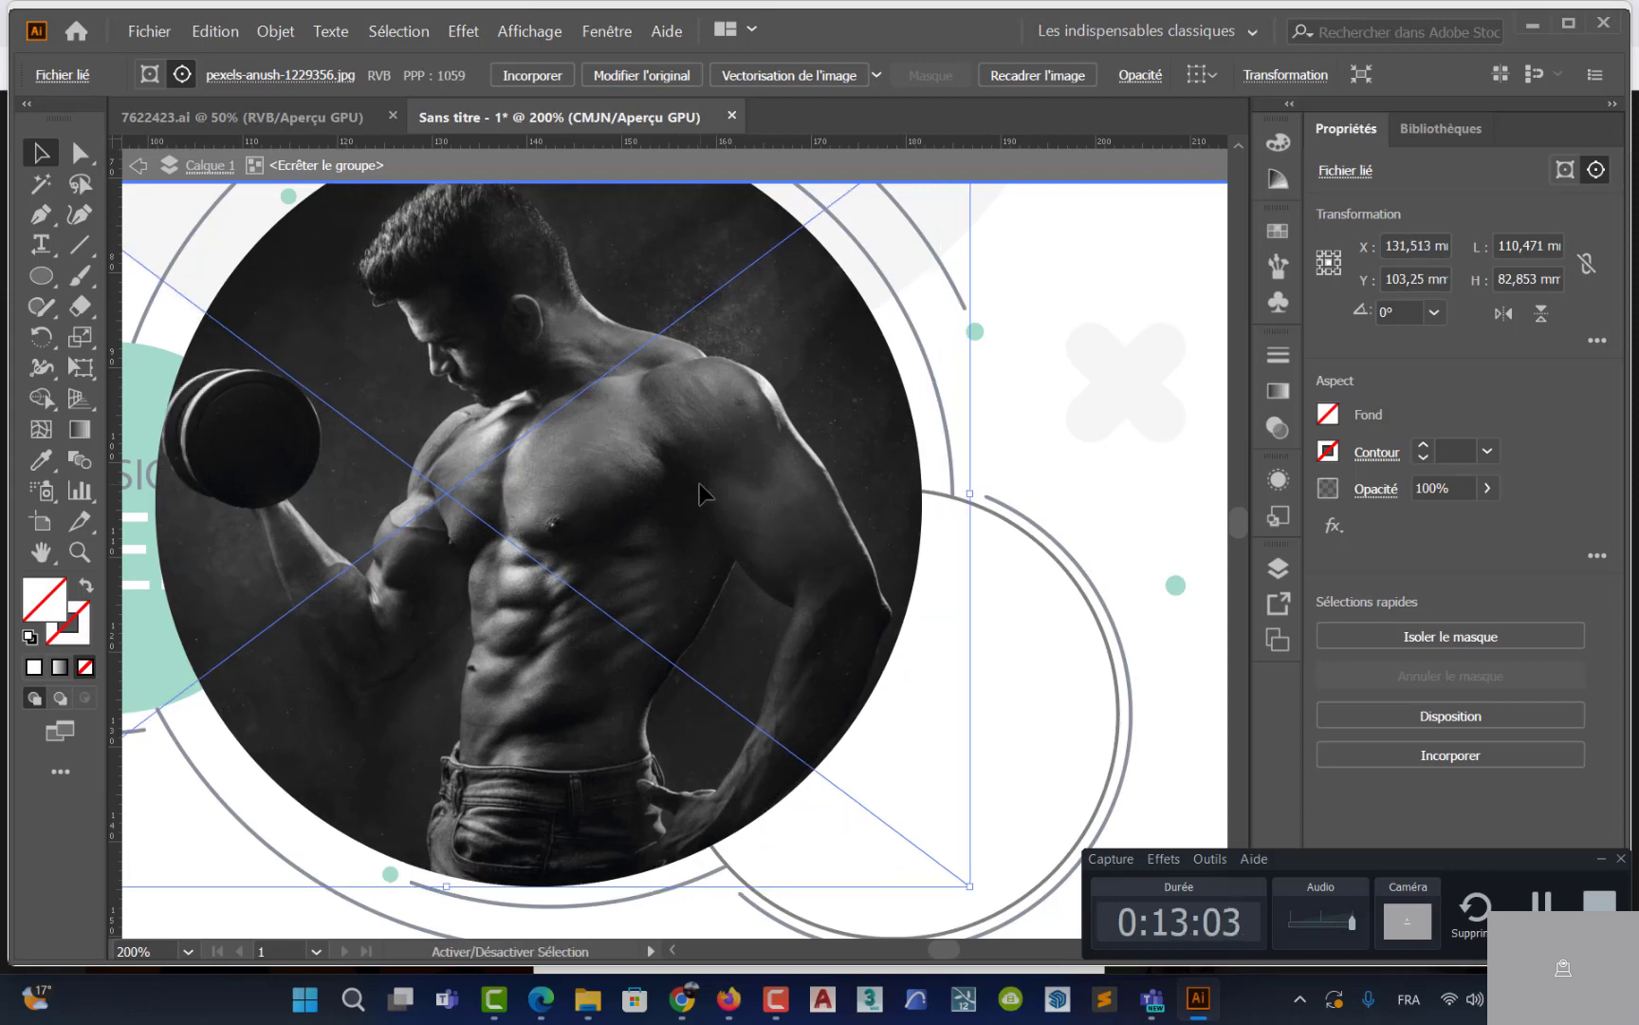
key(shift+Right)
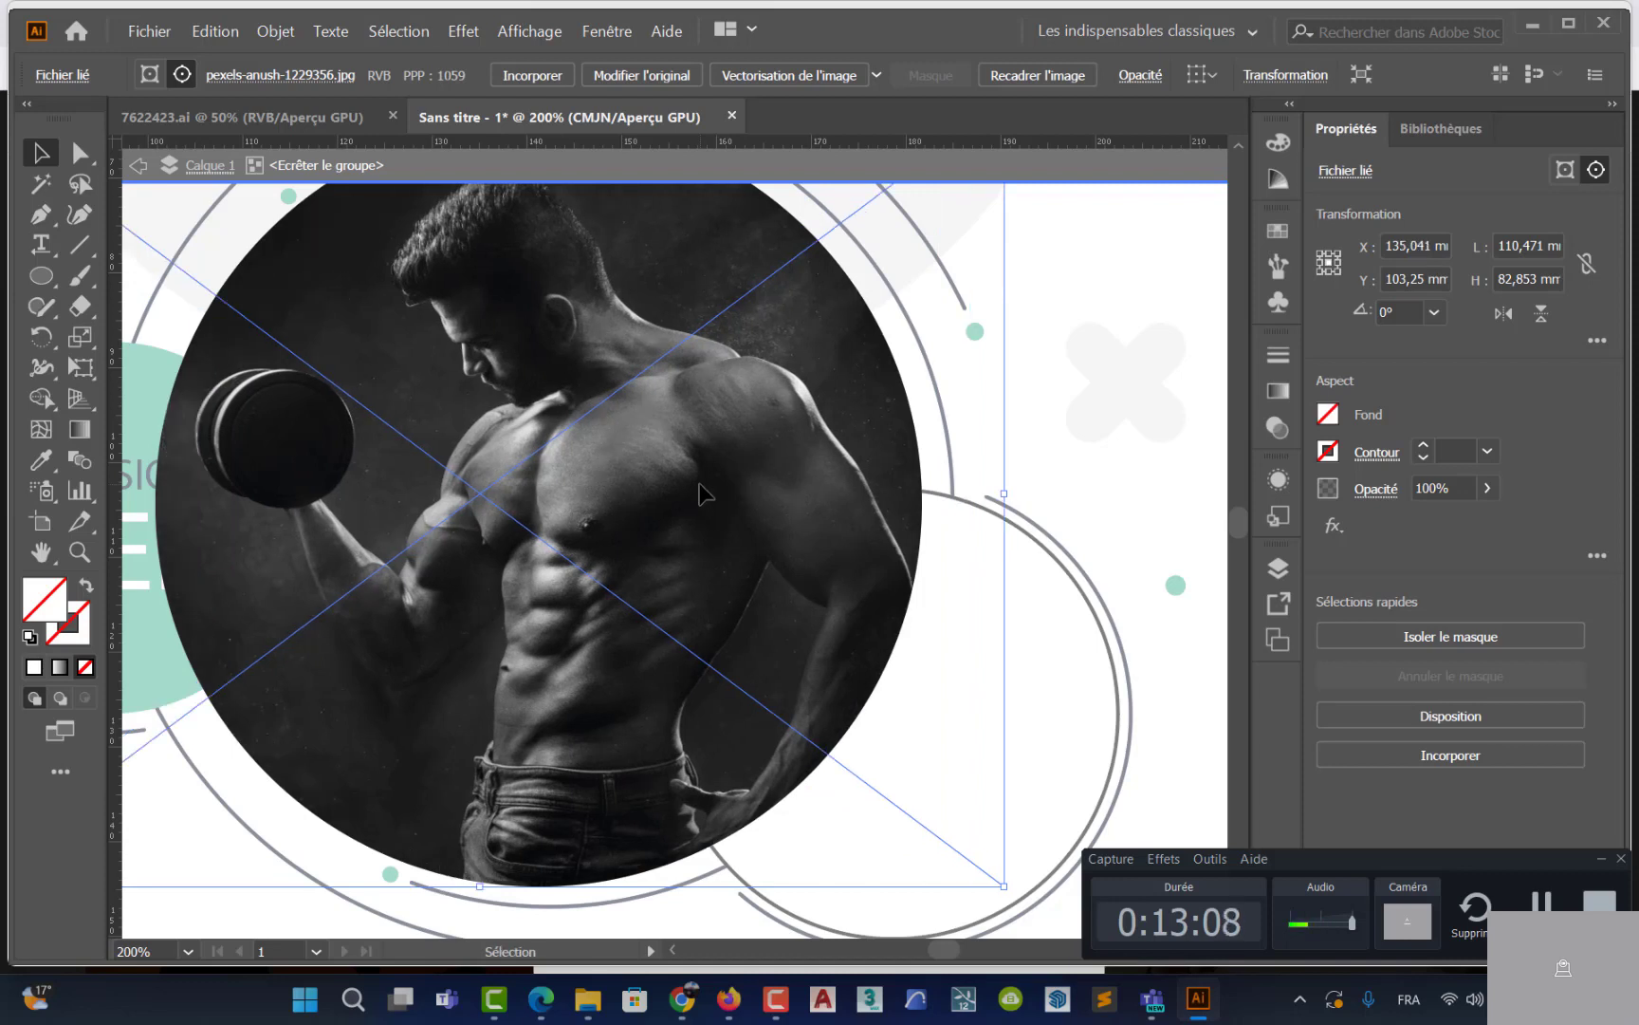
alt+scroll(619, 520, down, 1)
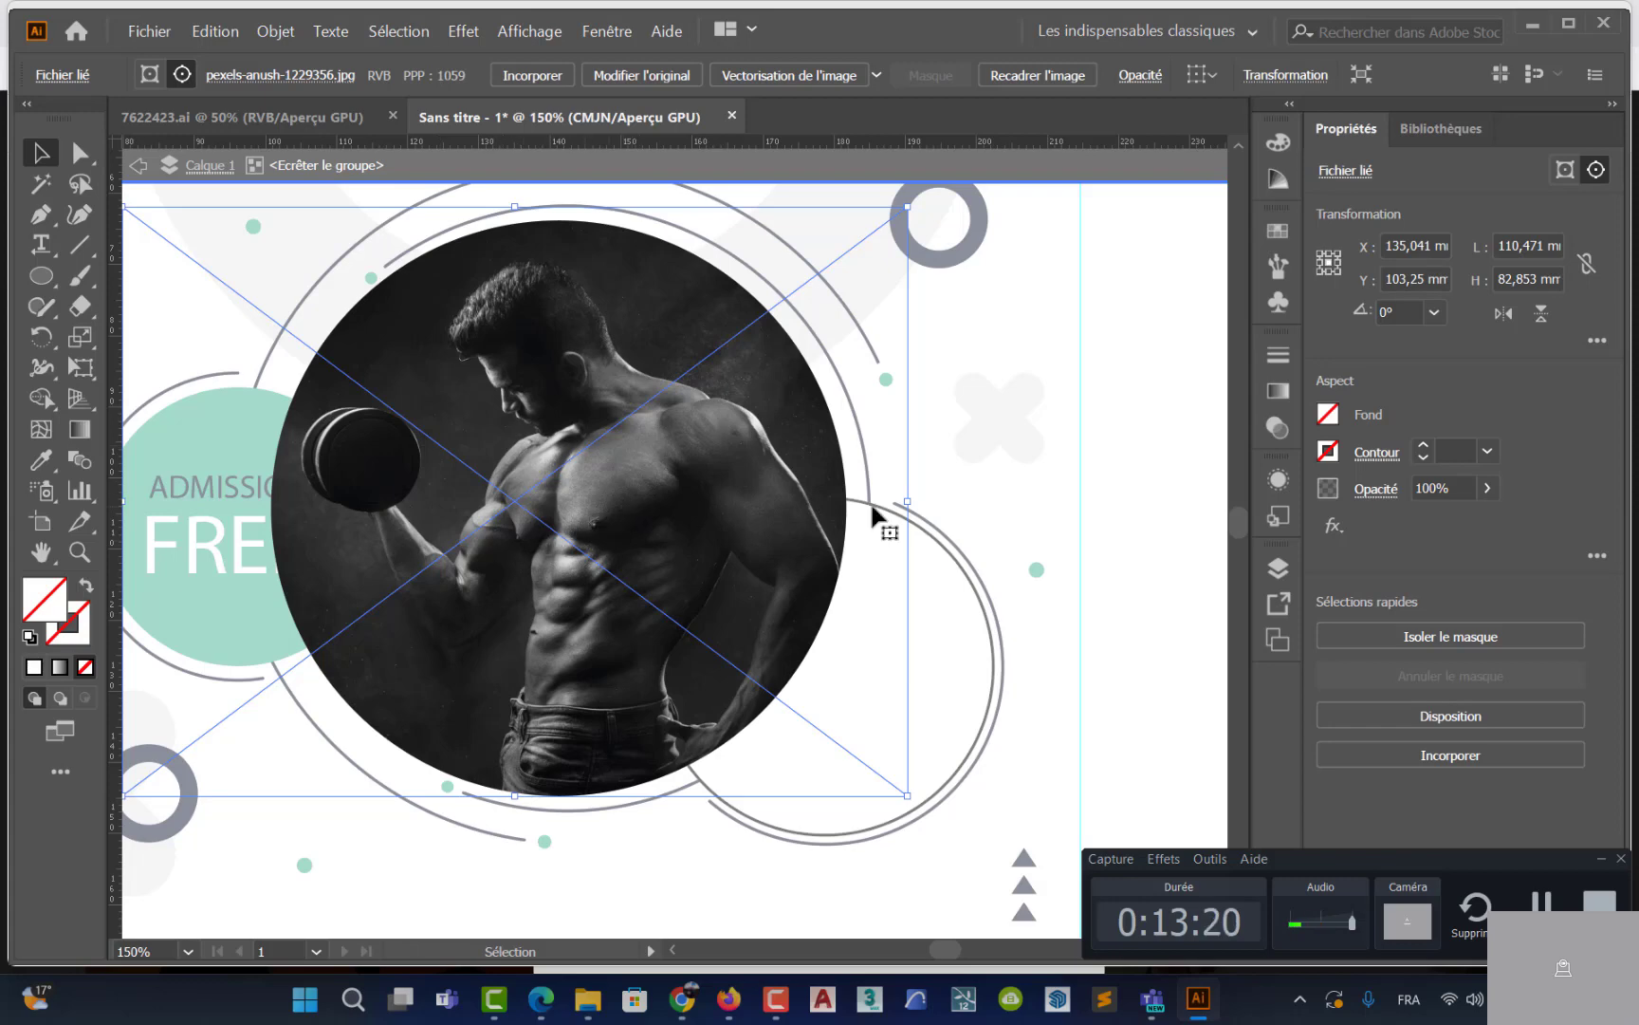
double_click(1015, 490)
scroll(1015, 490, down, 4)
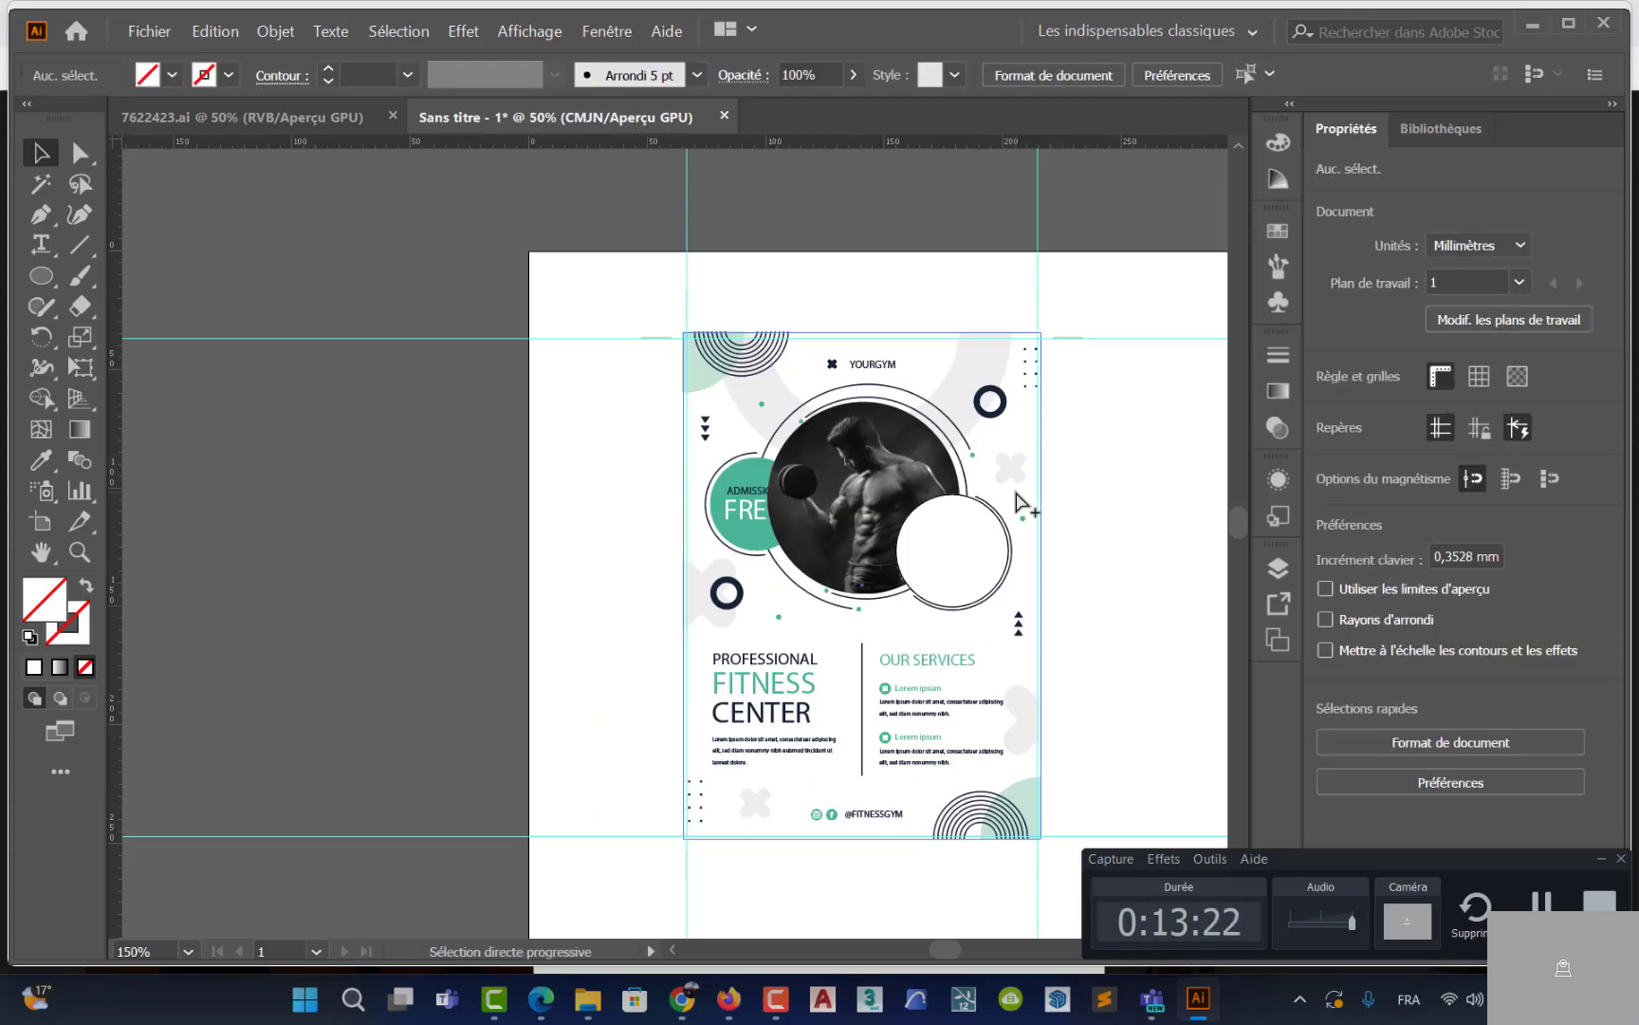
scroll(1015, 498, up, 3)
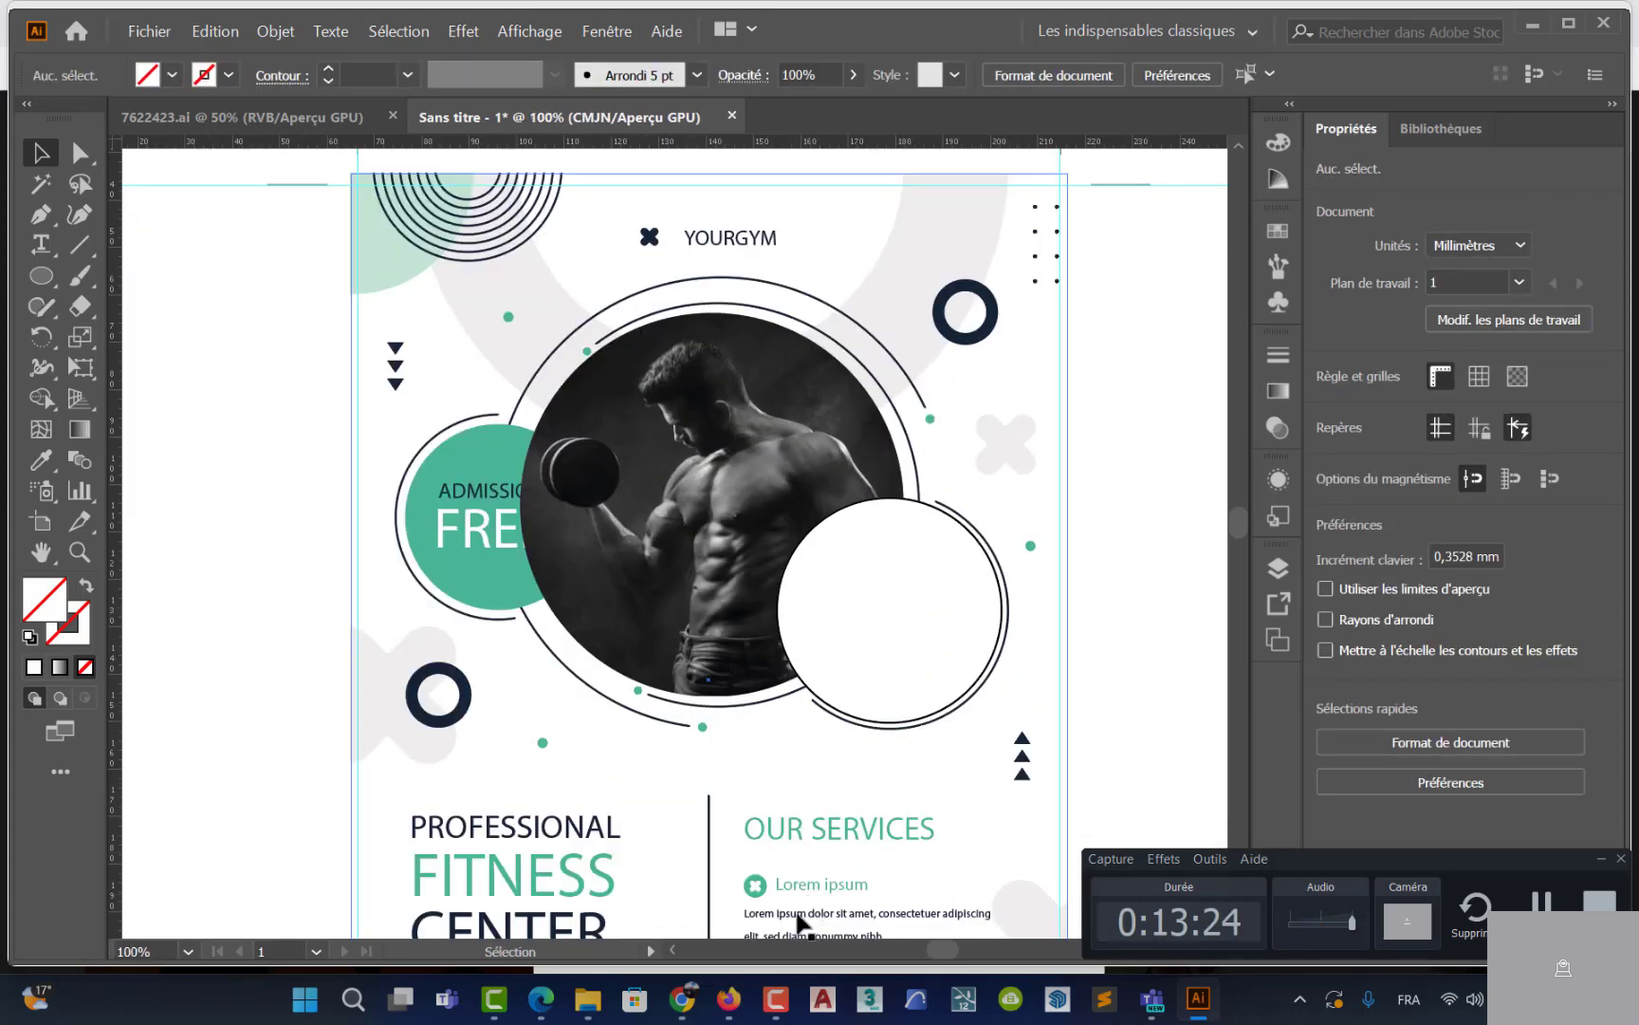
Switch to Pexels in Firefox and download the photo of the woman exercising with a kettlebell from the sport results
click(731, 1002)
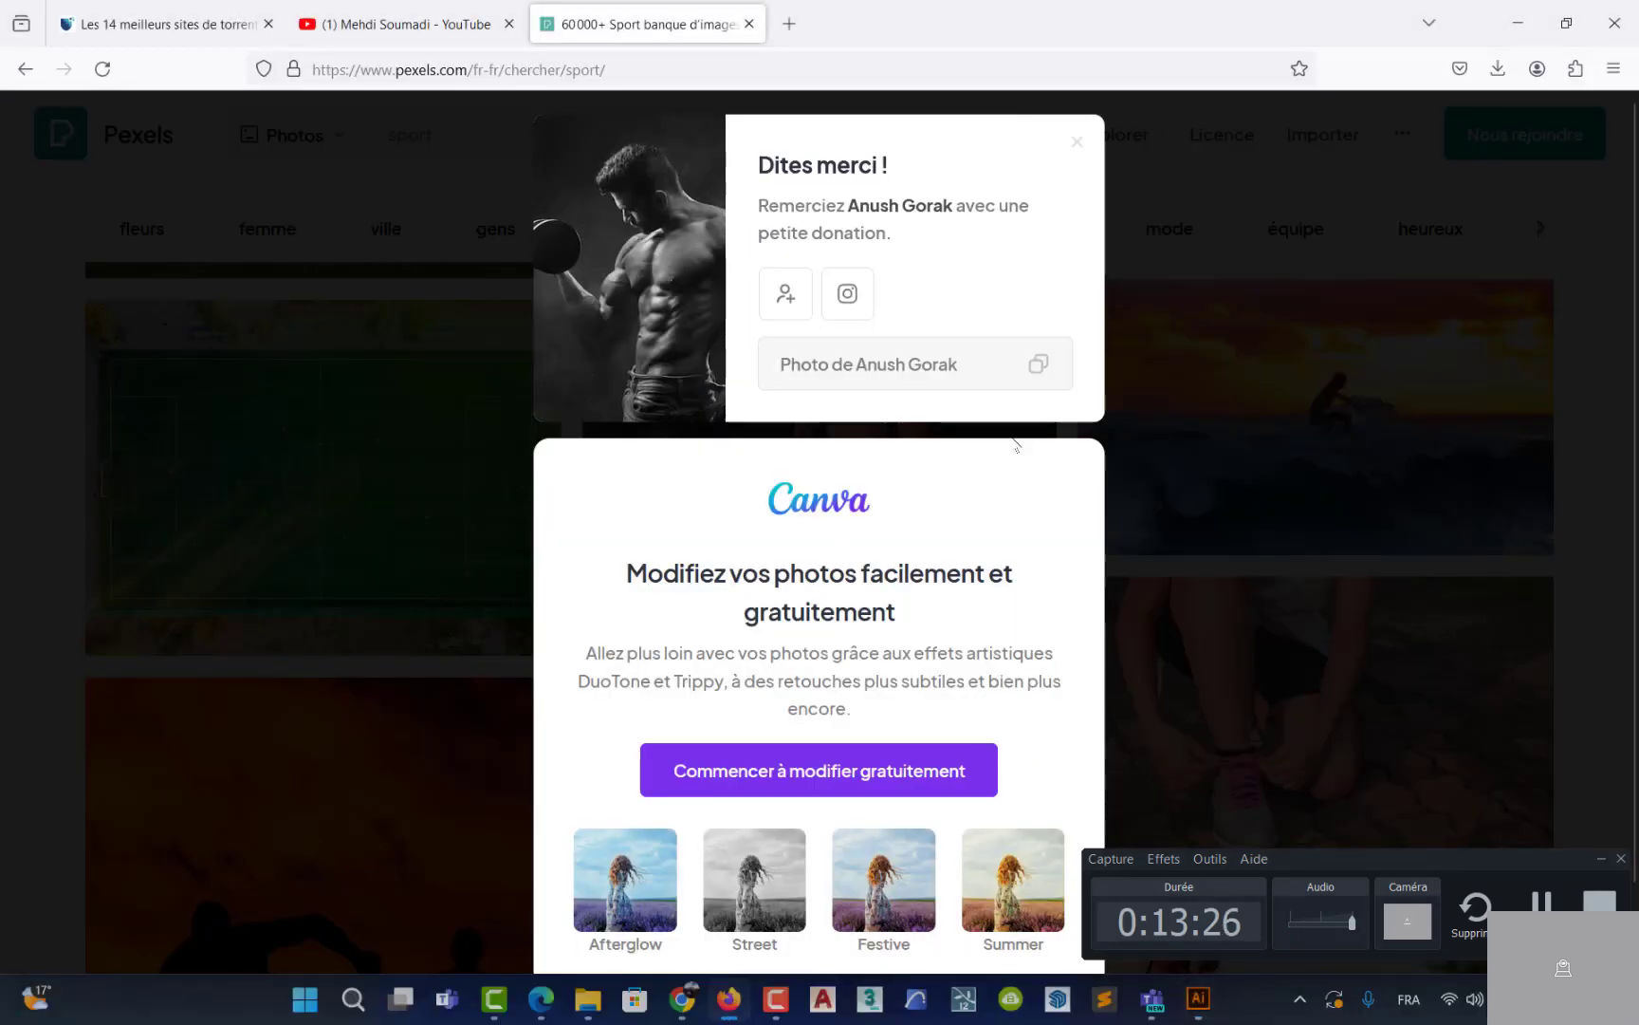
click(1246, 394)
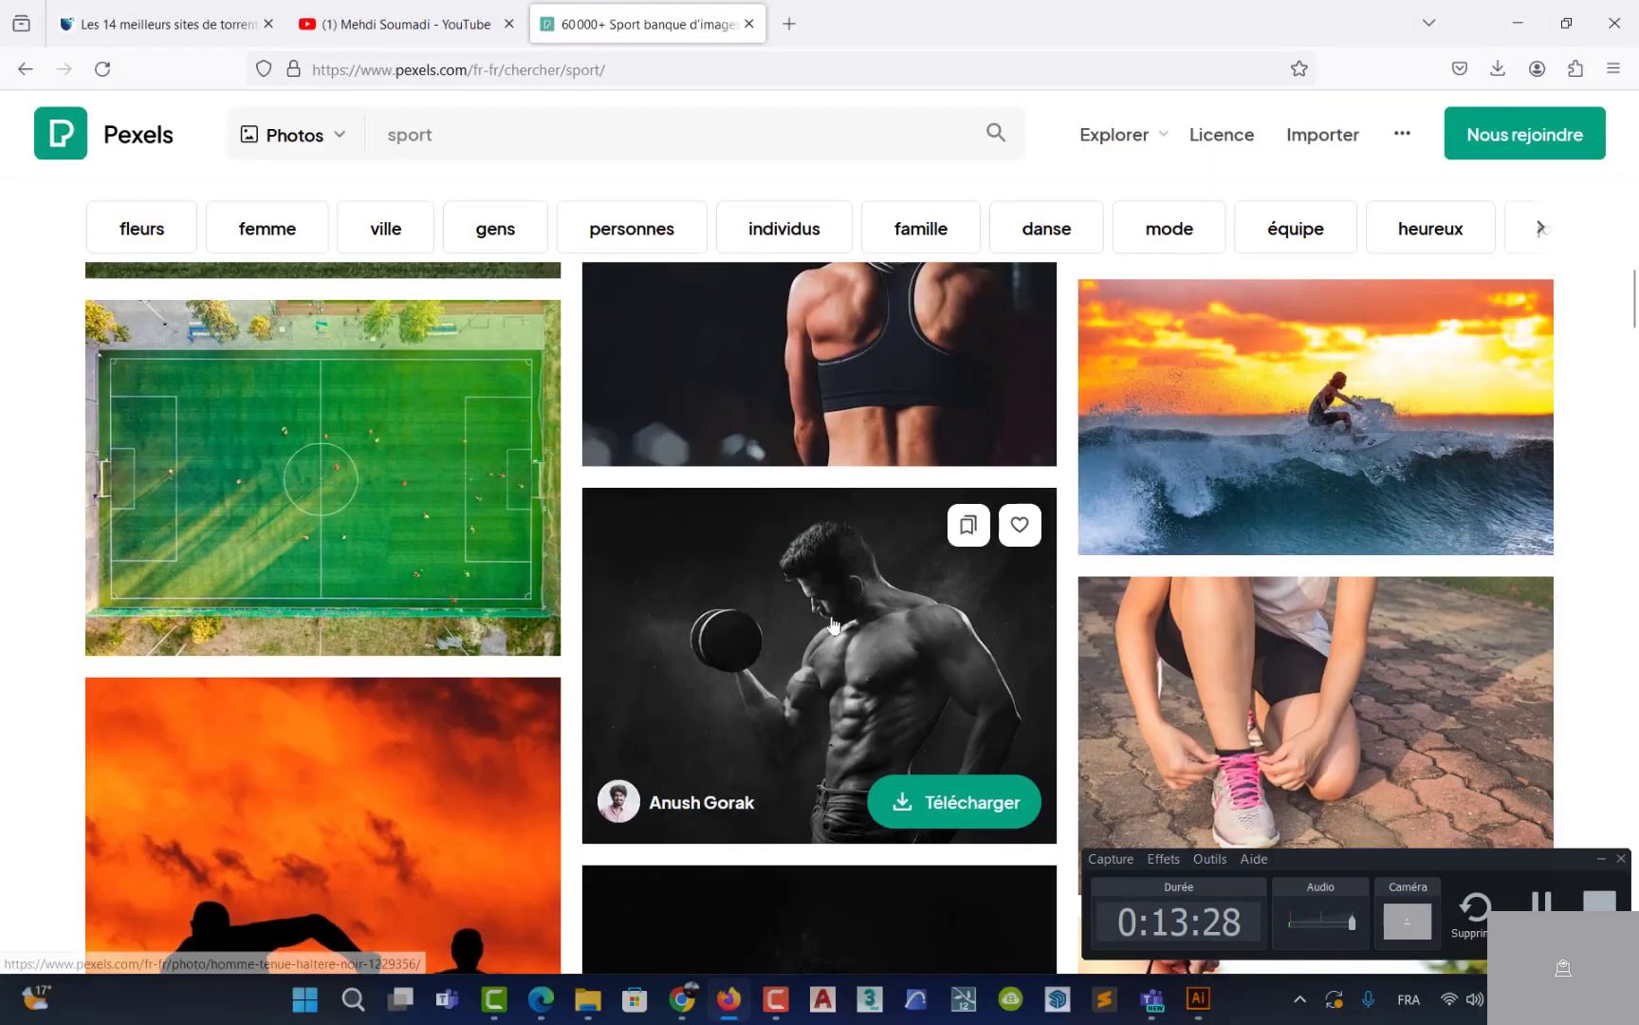
scroll(833, 624, down, 1)
scroll(833, 623, down, 1)
scroll(833, 623, down, 5)
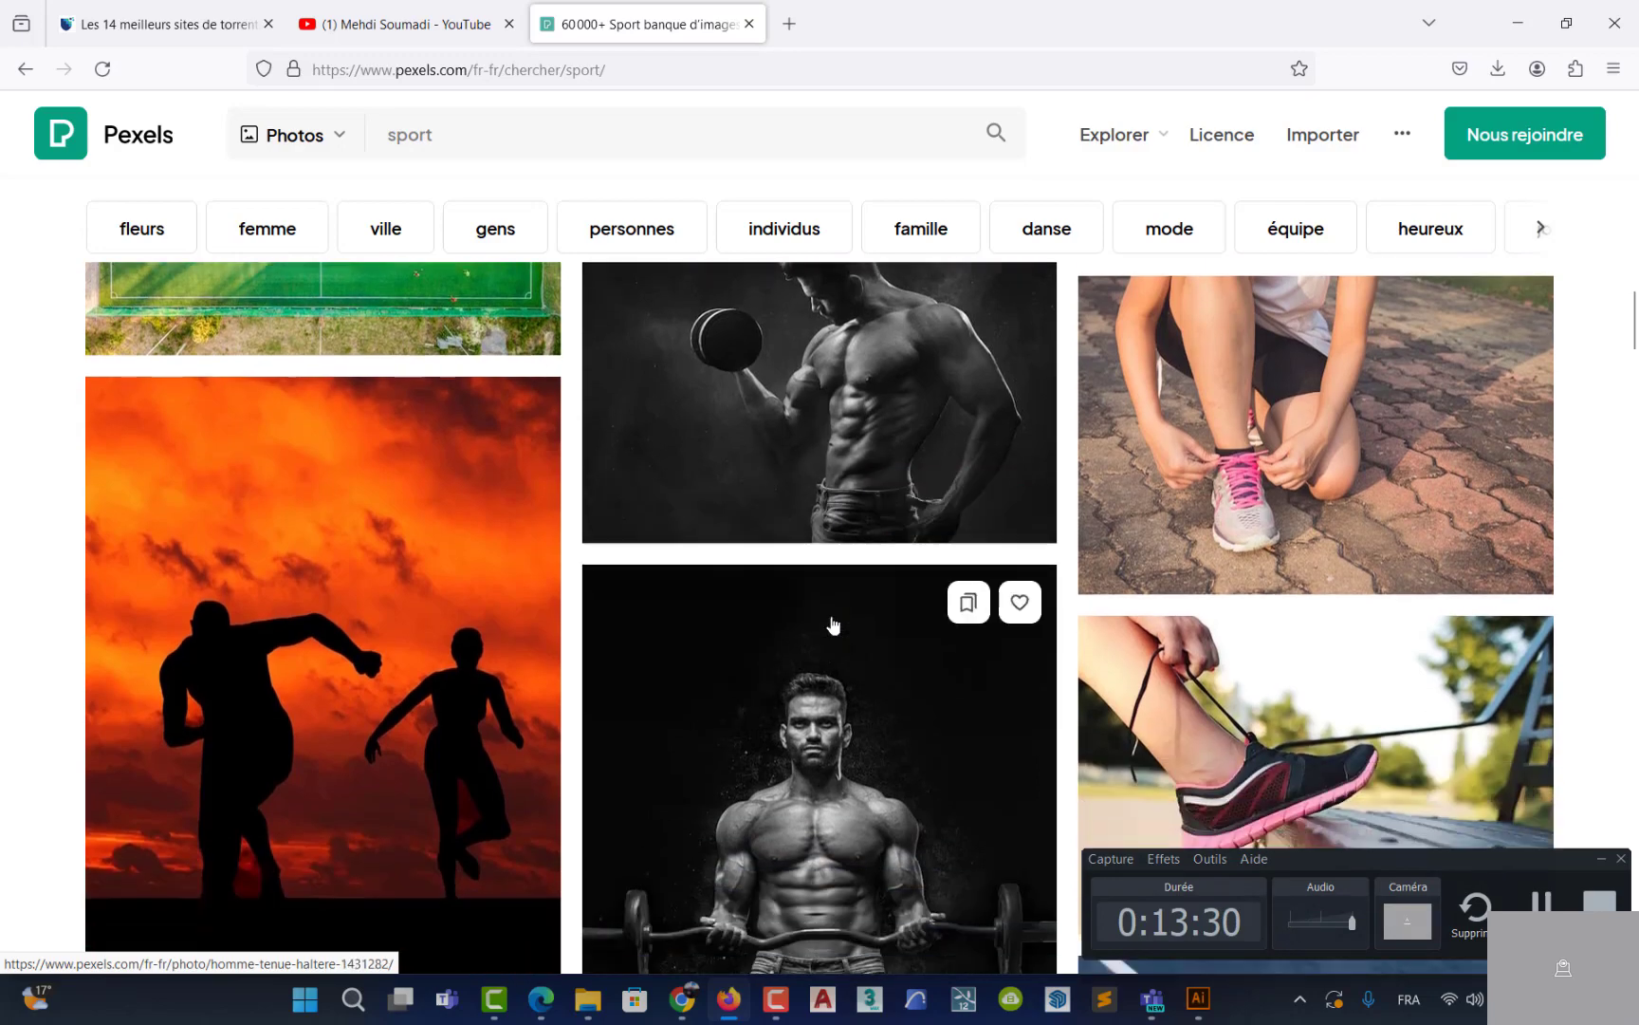
scroll(833, 623, down, 1)
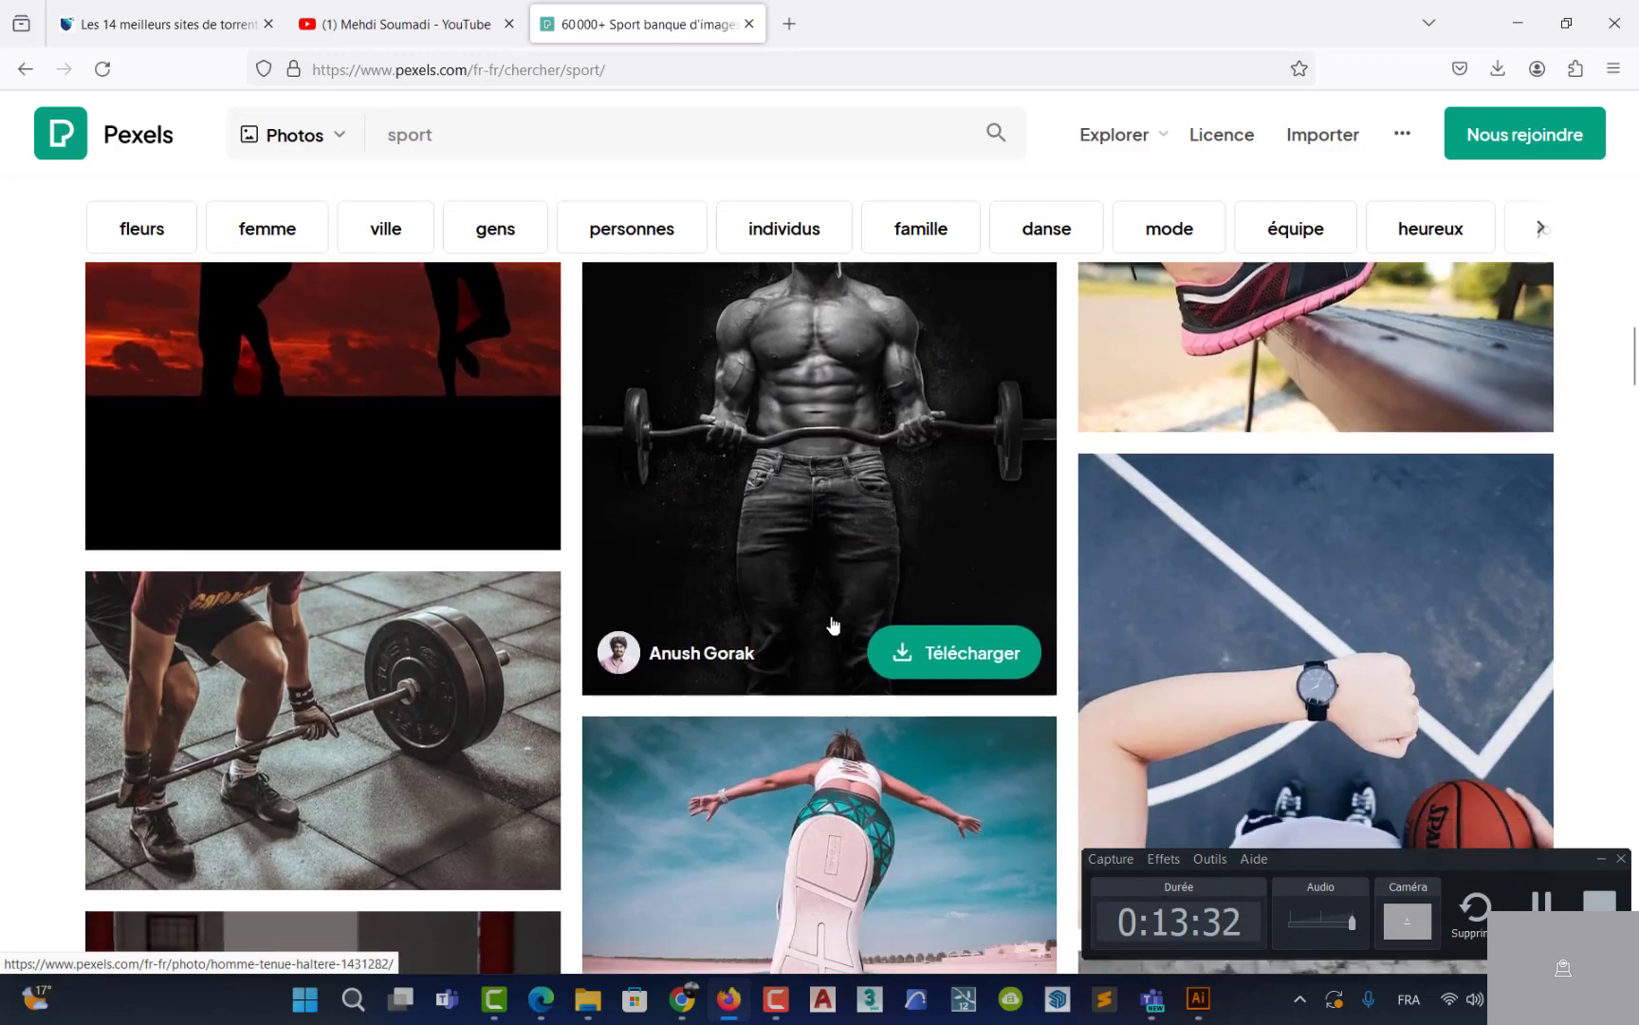
scroll(323, 665, down, 2)
scroll(332, 670, down, 2)
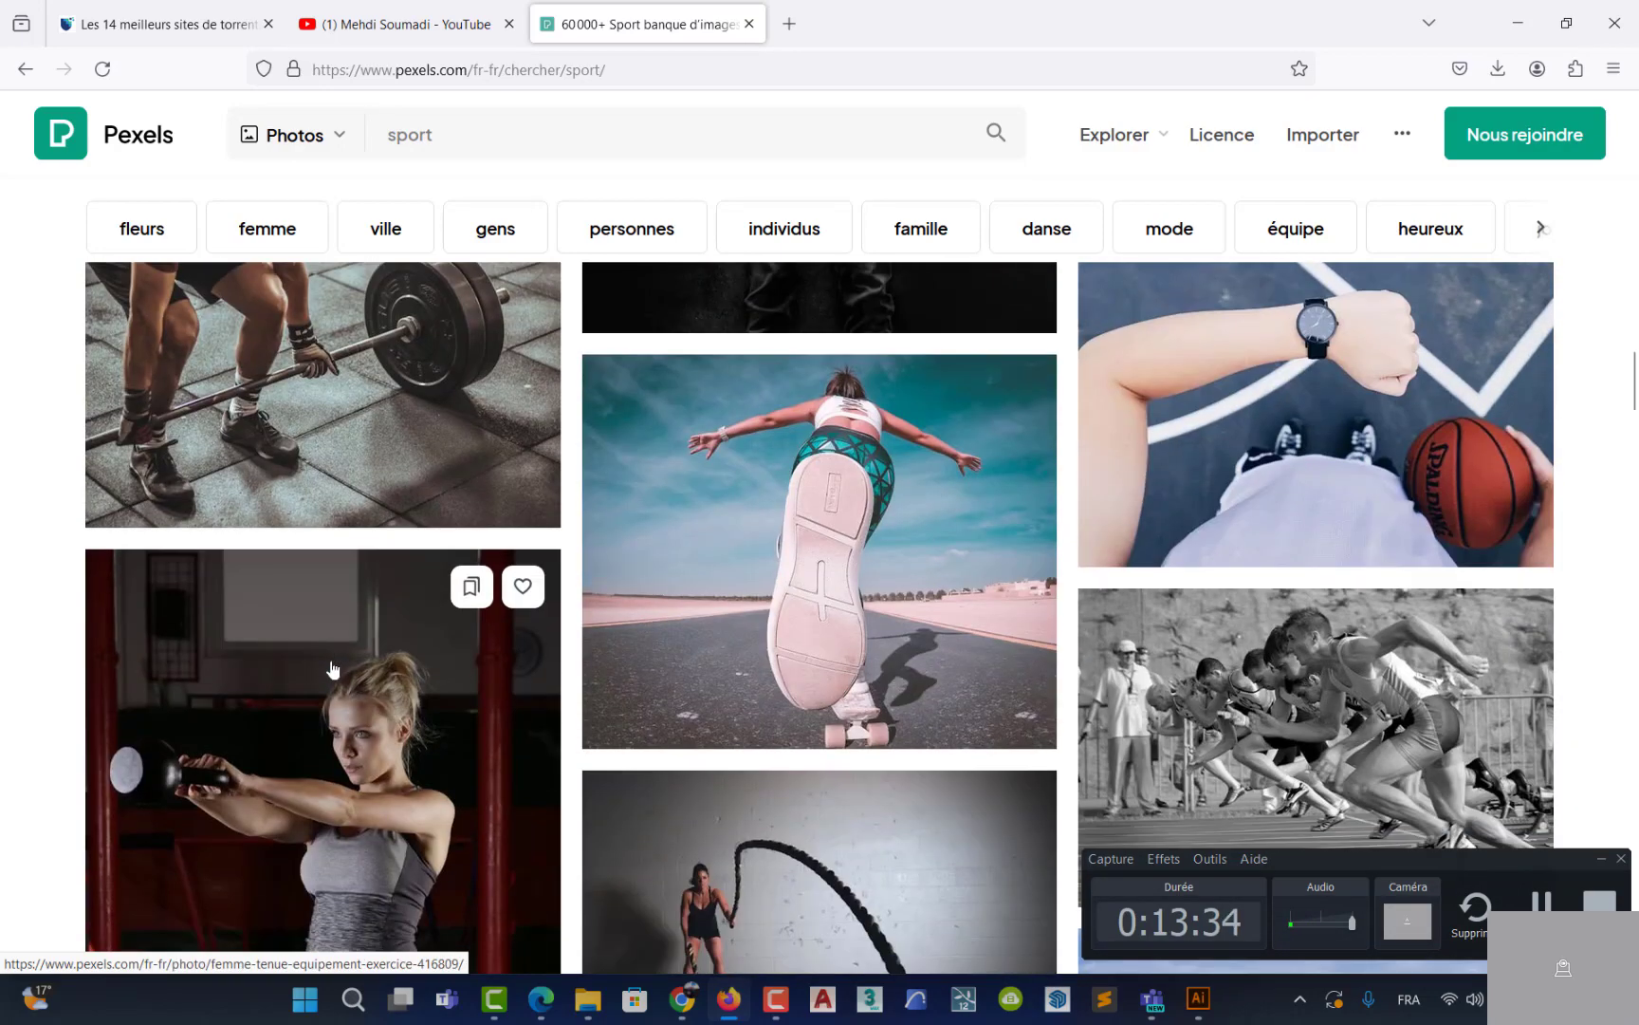
scroll(332, 670, down, 1)
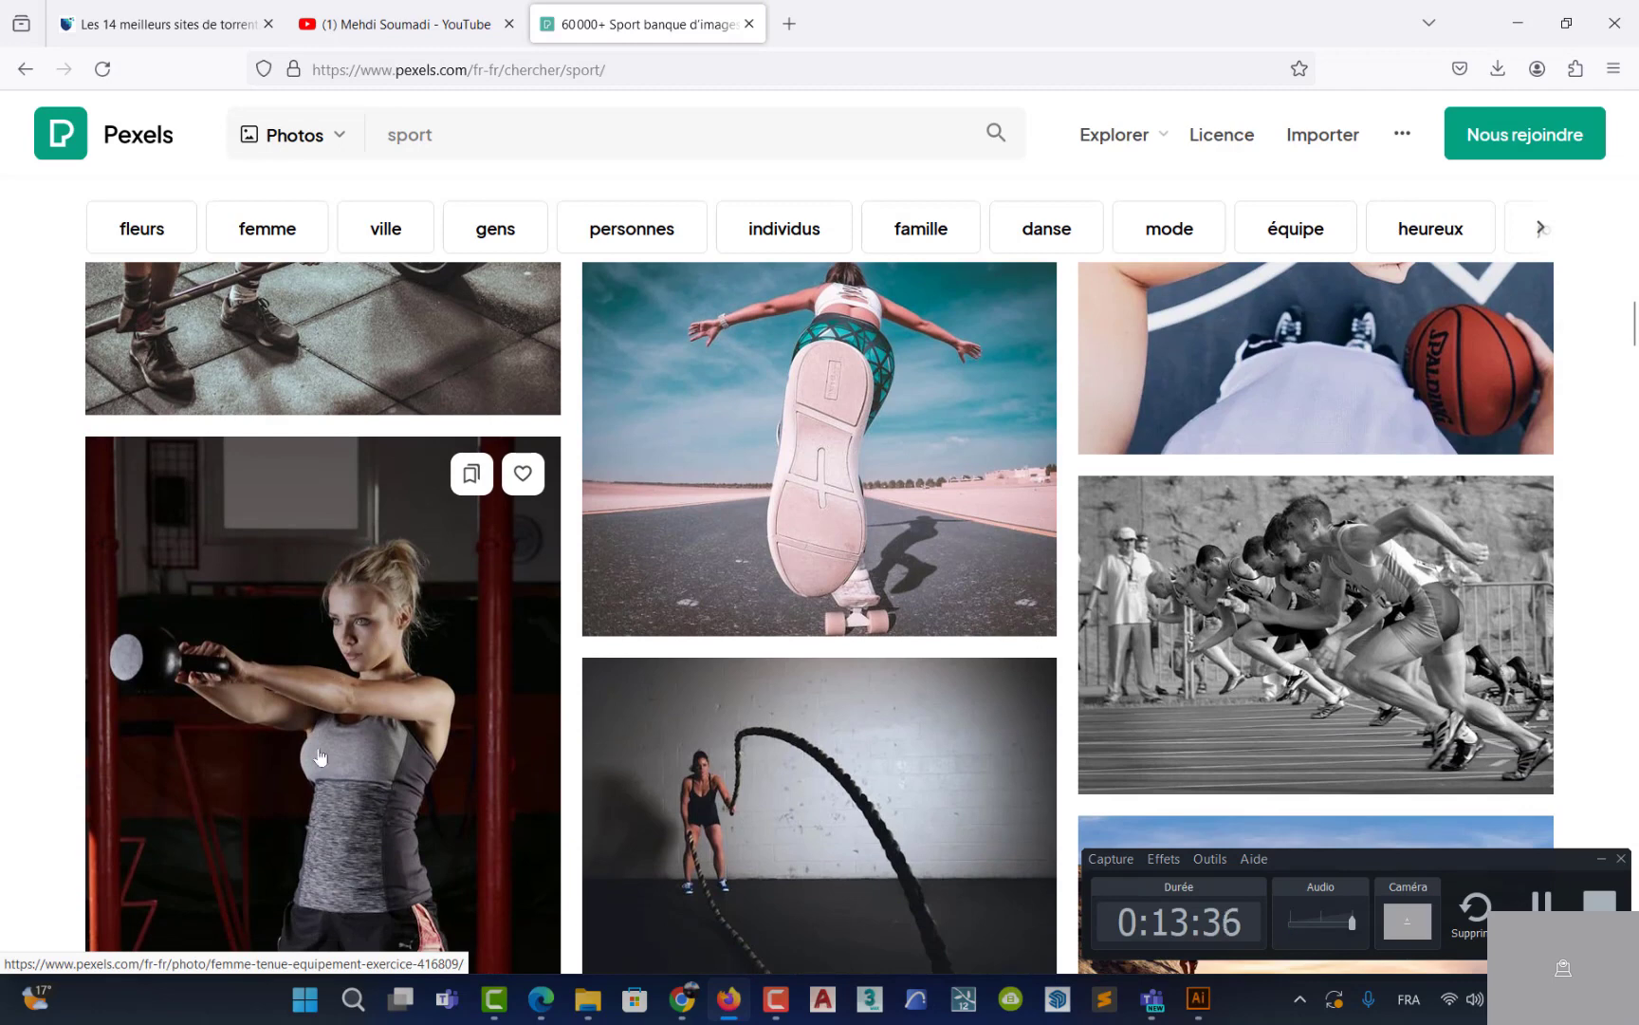
scroll(319, 756, down, 2)
click(334, 603)
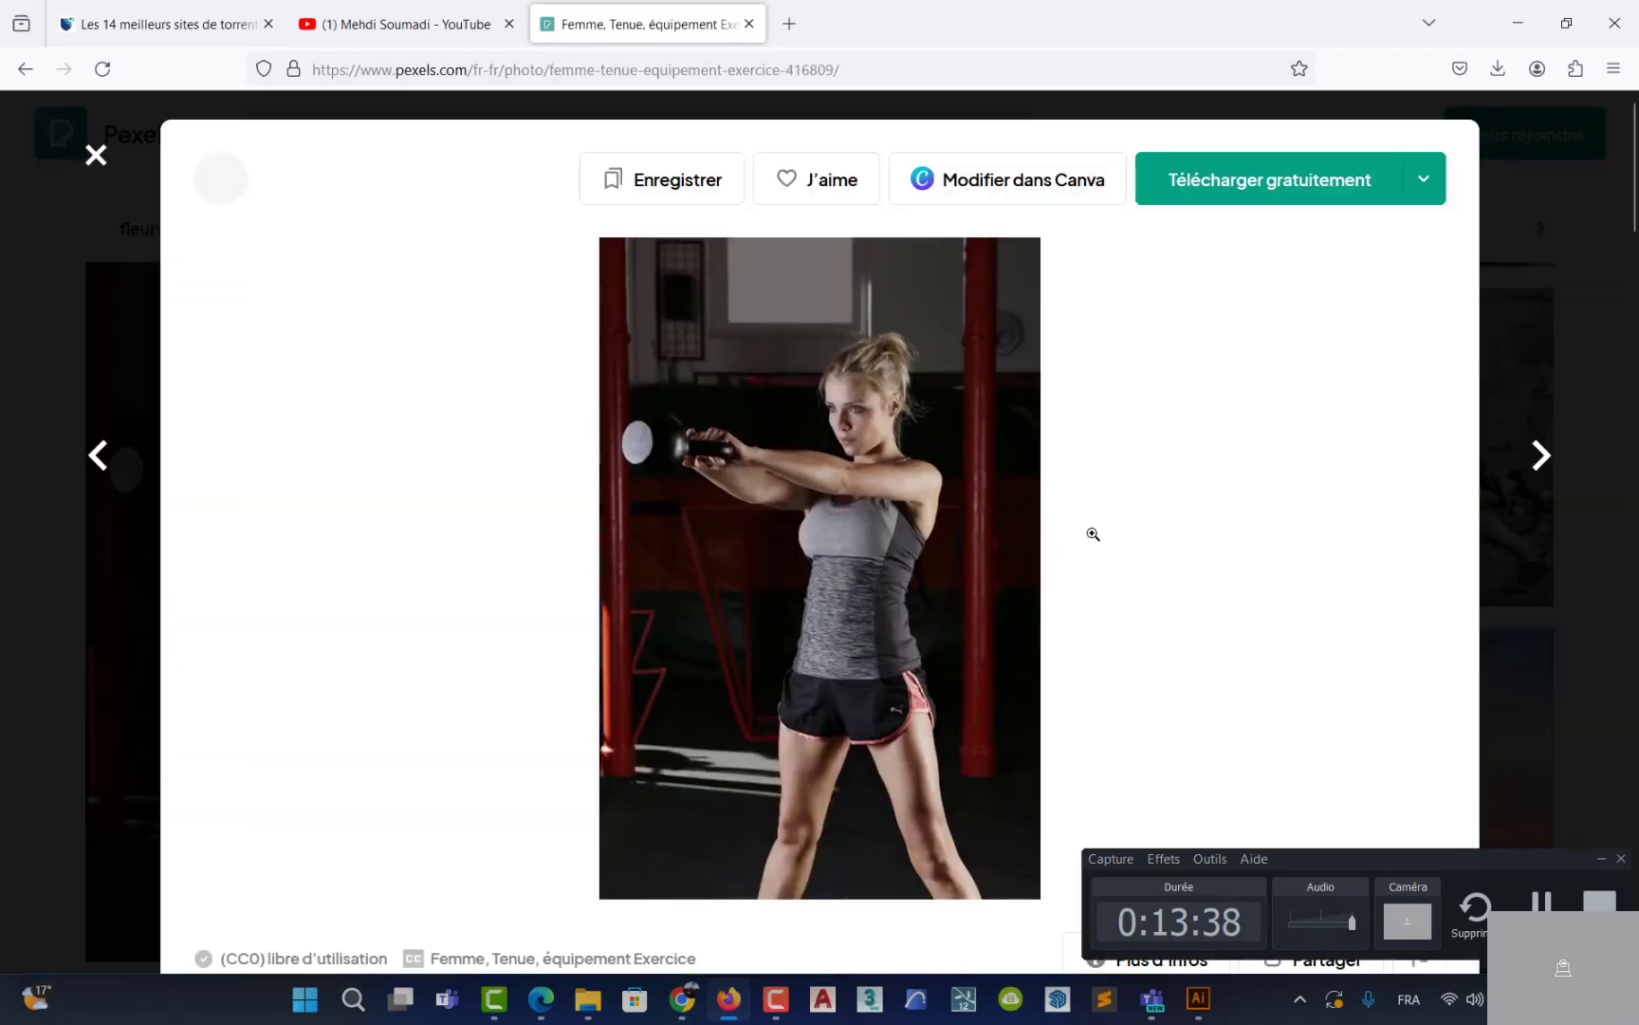
click(1258, 182)
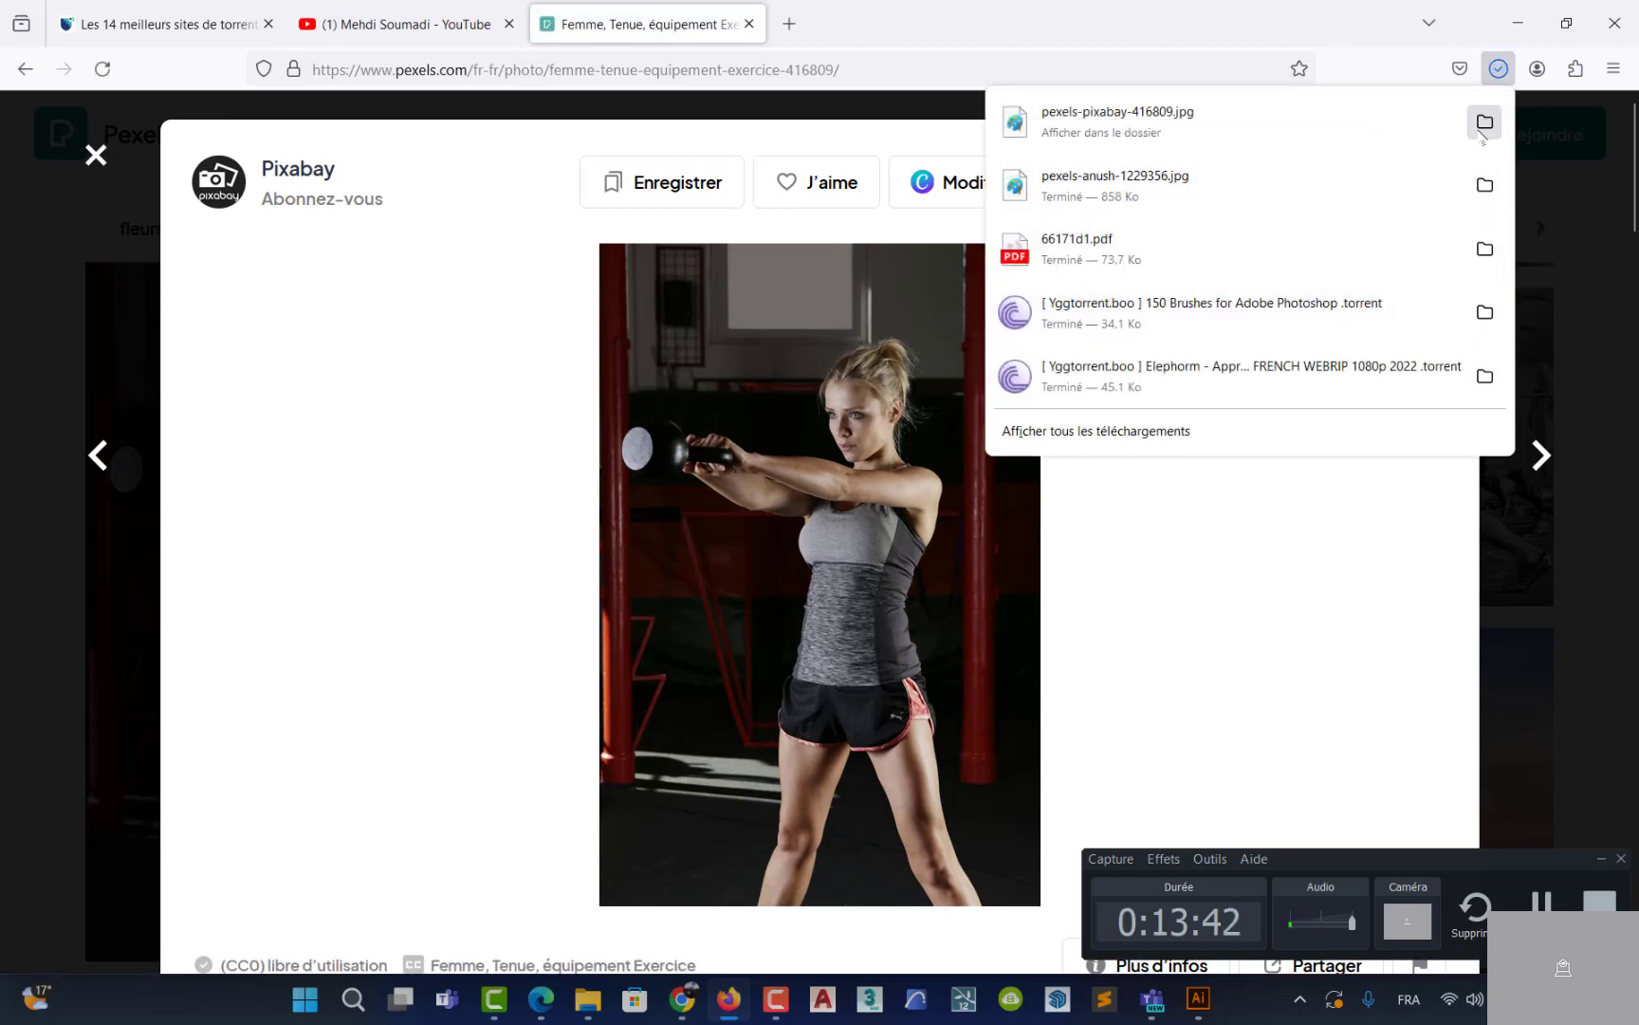
Place pexels-pixabay-416809.jpg from the downloads folder into the Illustrator flyer document
click(1475, 137)
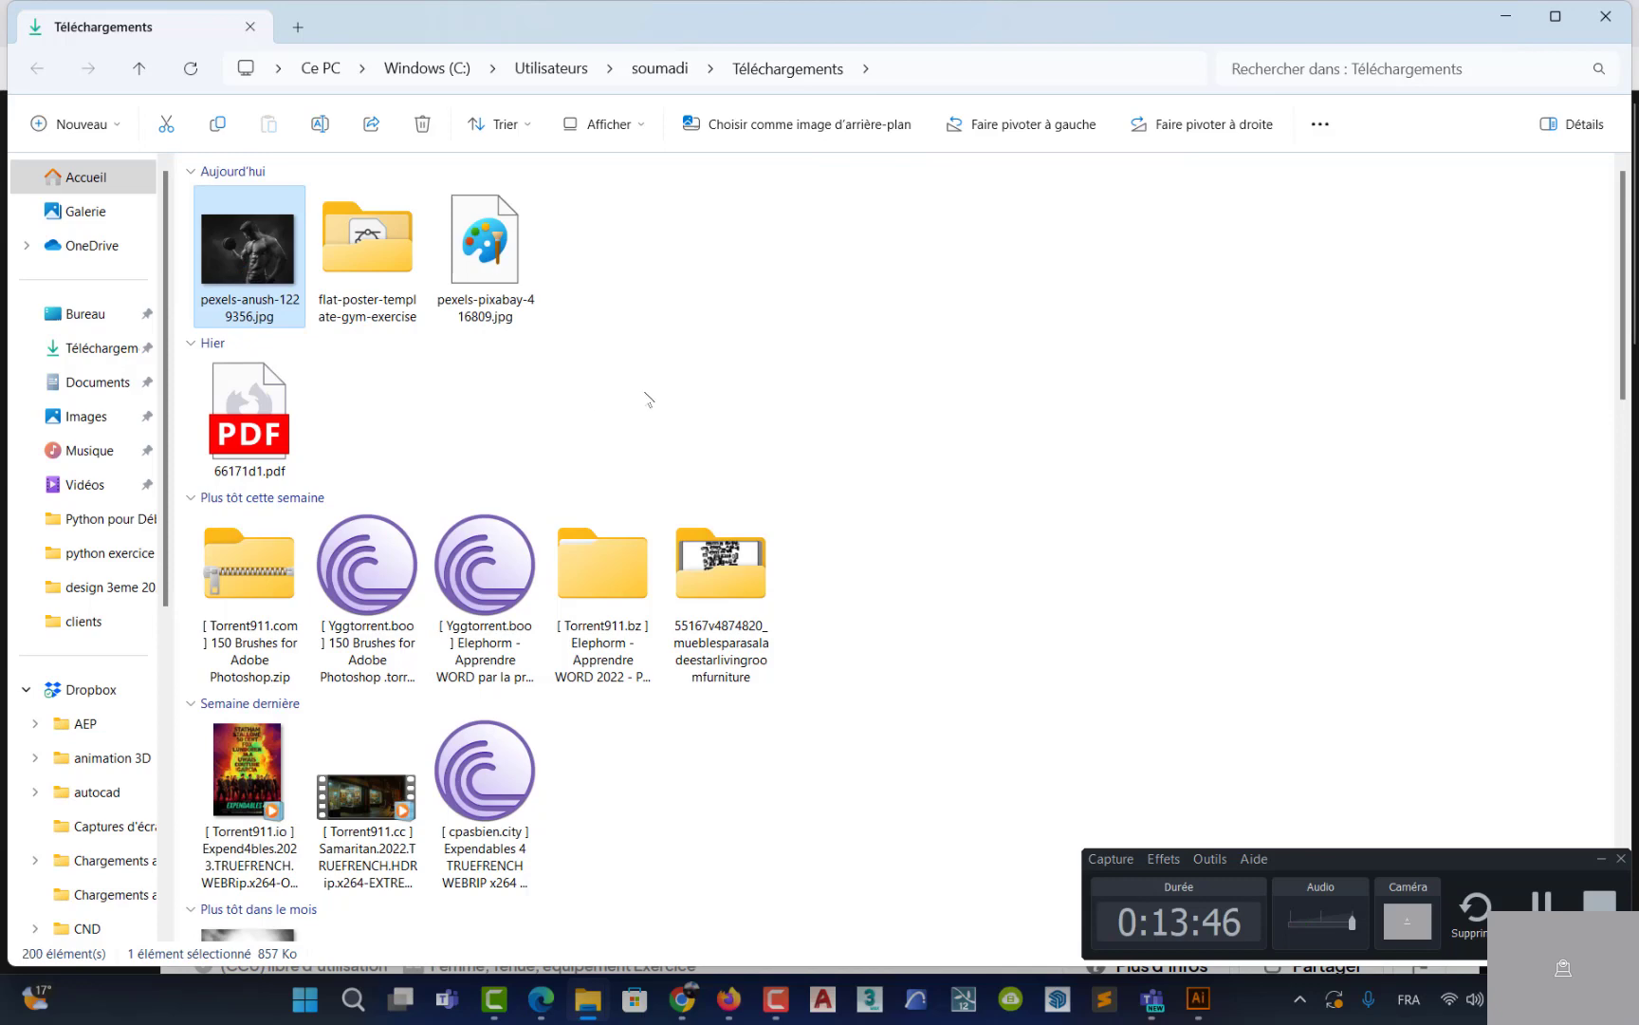
drag(504, 264, 679, 578)
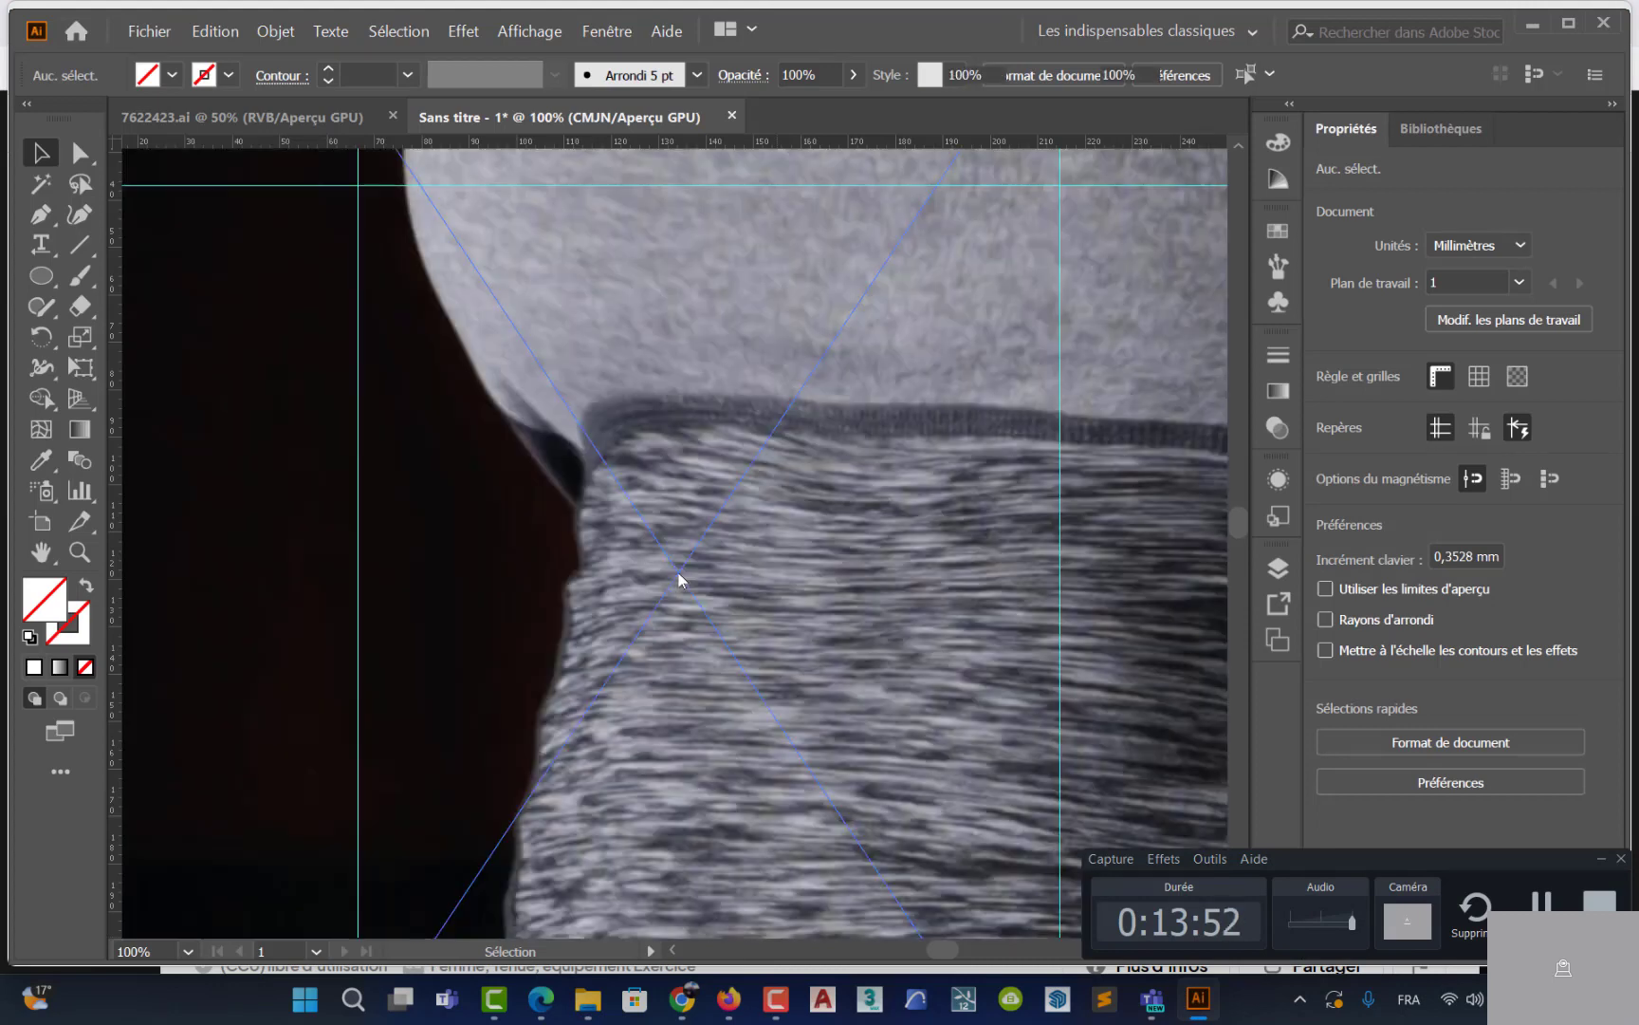
scroll(689, 576, down, 8)
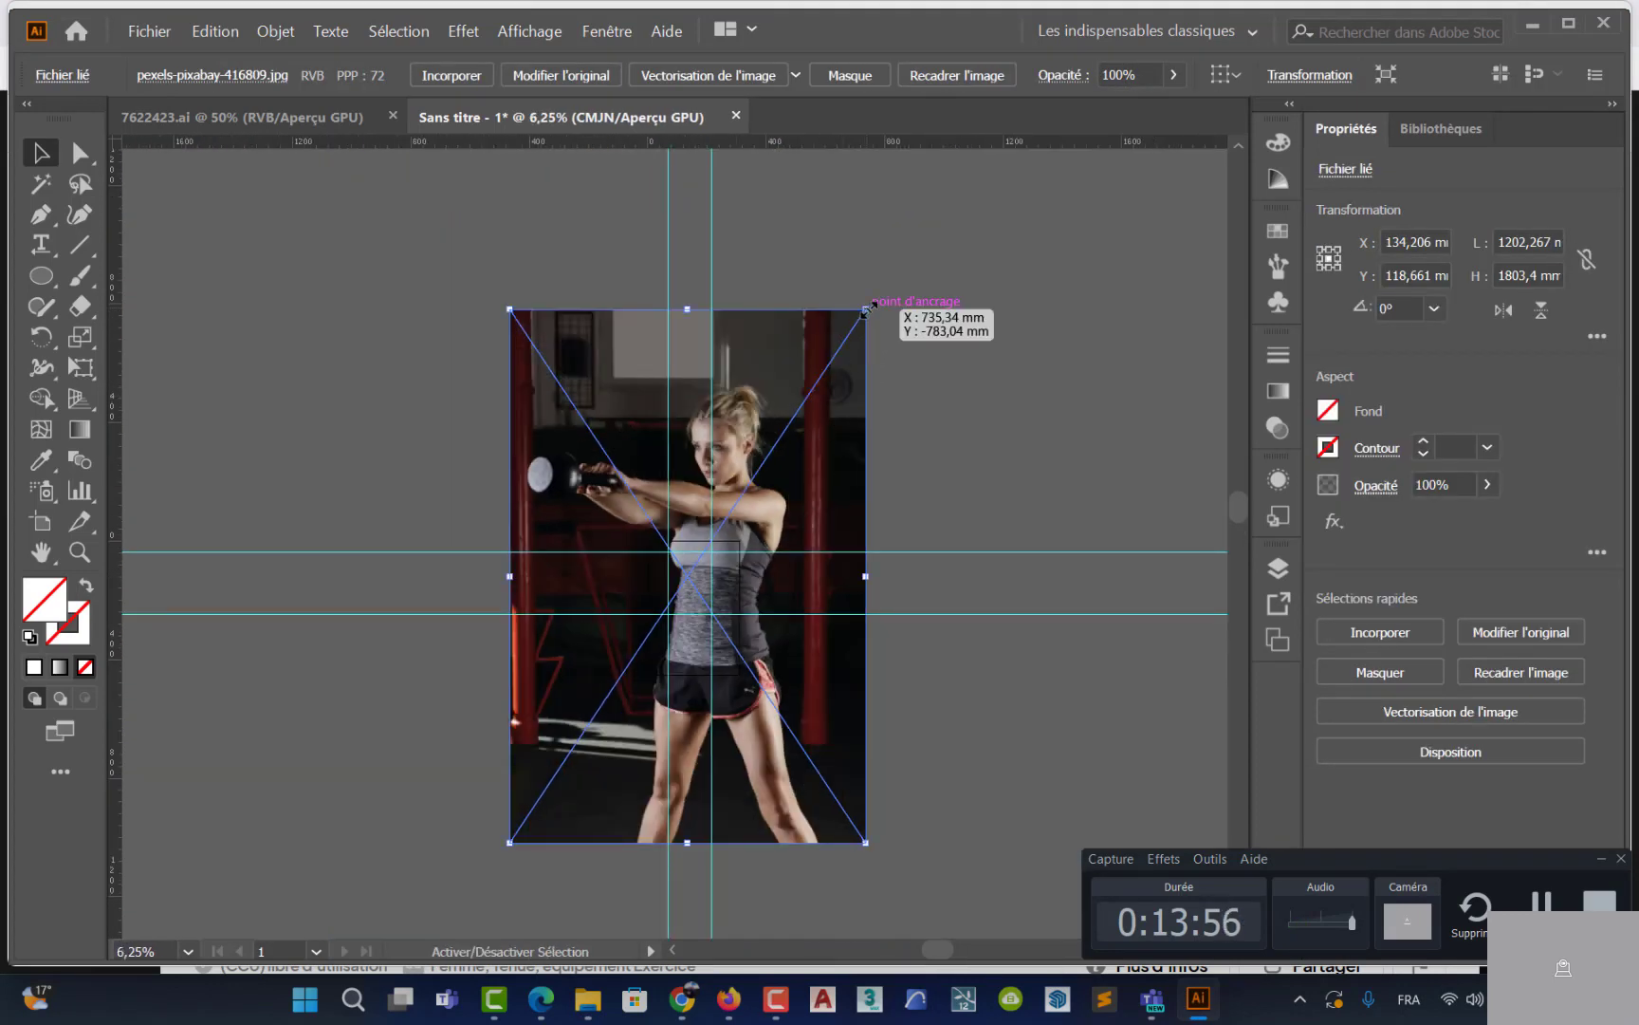
Scale the kettlebell photo down to about 50 mm wide and move it over the small white circle so it covers it
drag(865, 308, 707, 560)
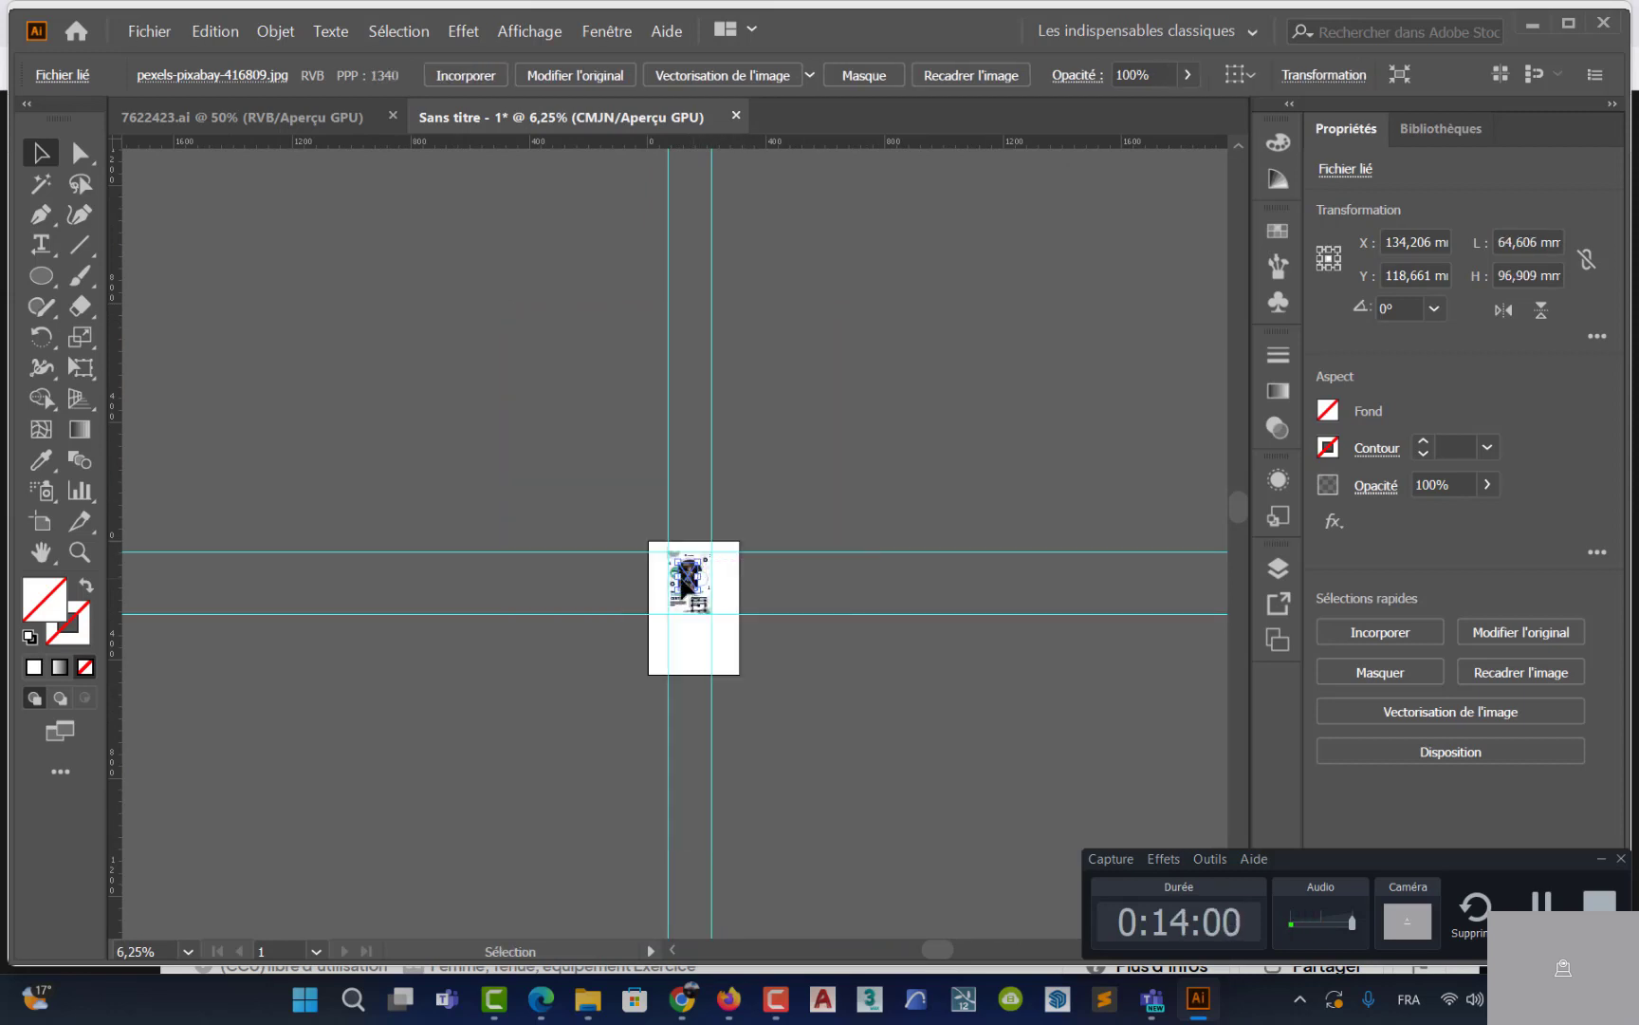
scroll(681, 575, up, 10)
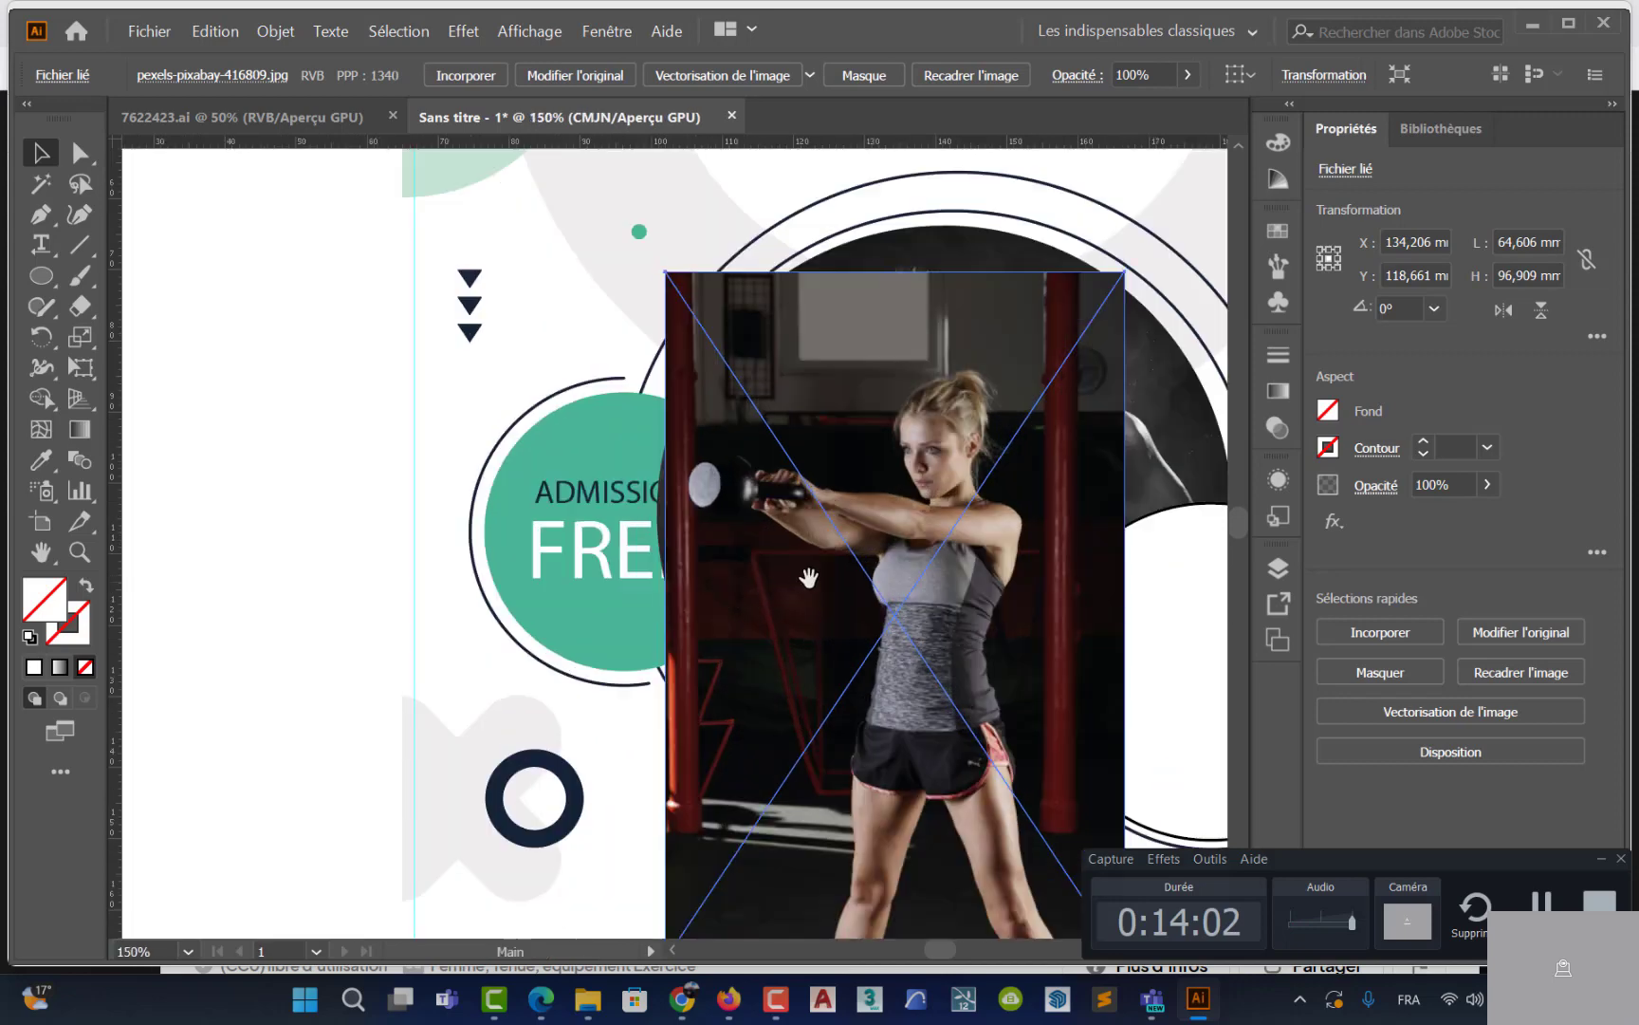
scroll(351, 346, up, 4)
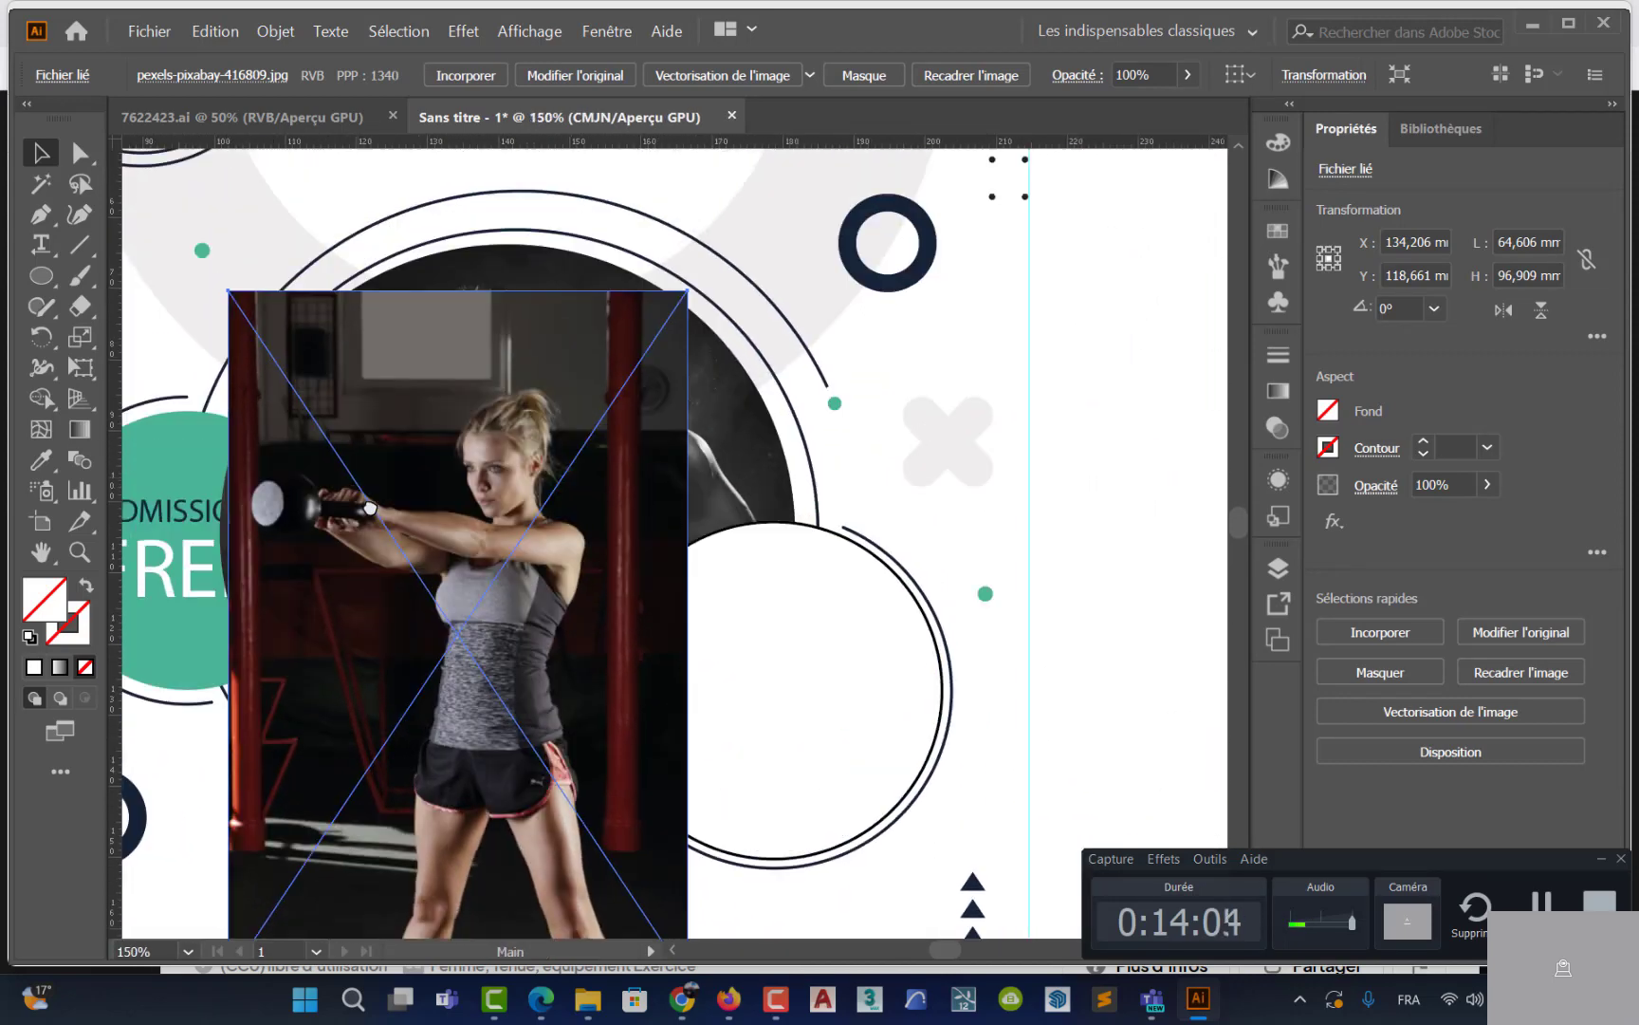
drag(245, 327, 396, 522)
drag(547, 805, 808, 804)
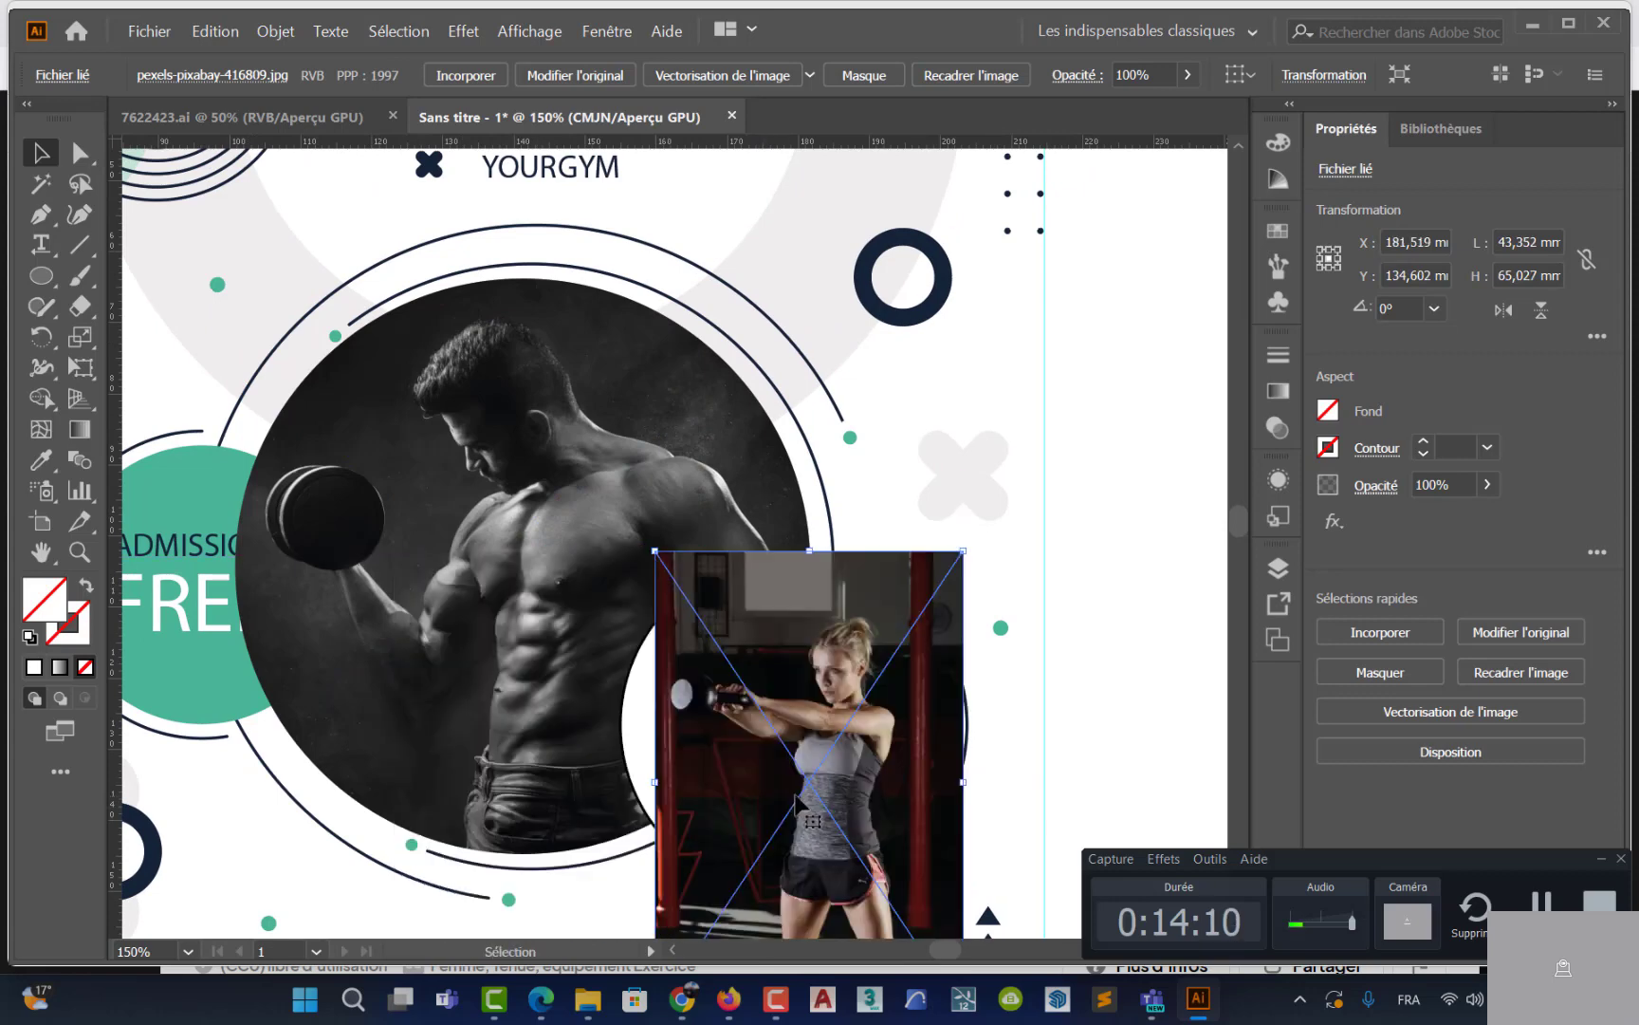
scroll(815, 792, down, 3)
scroll(814, 792, right, 1)
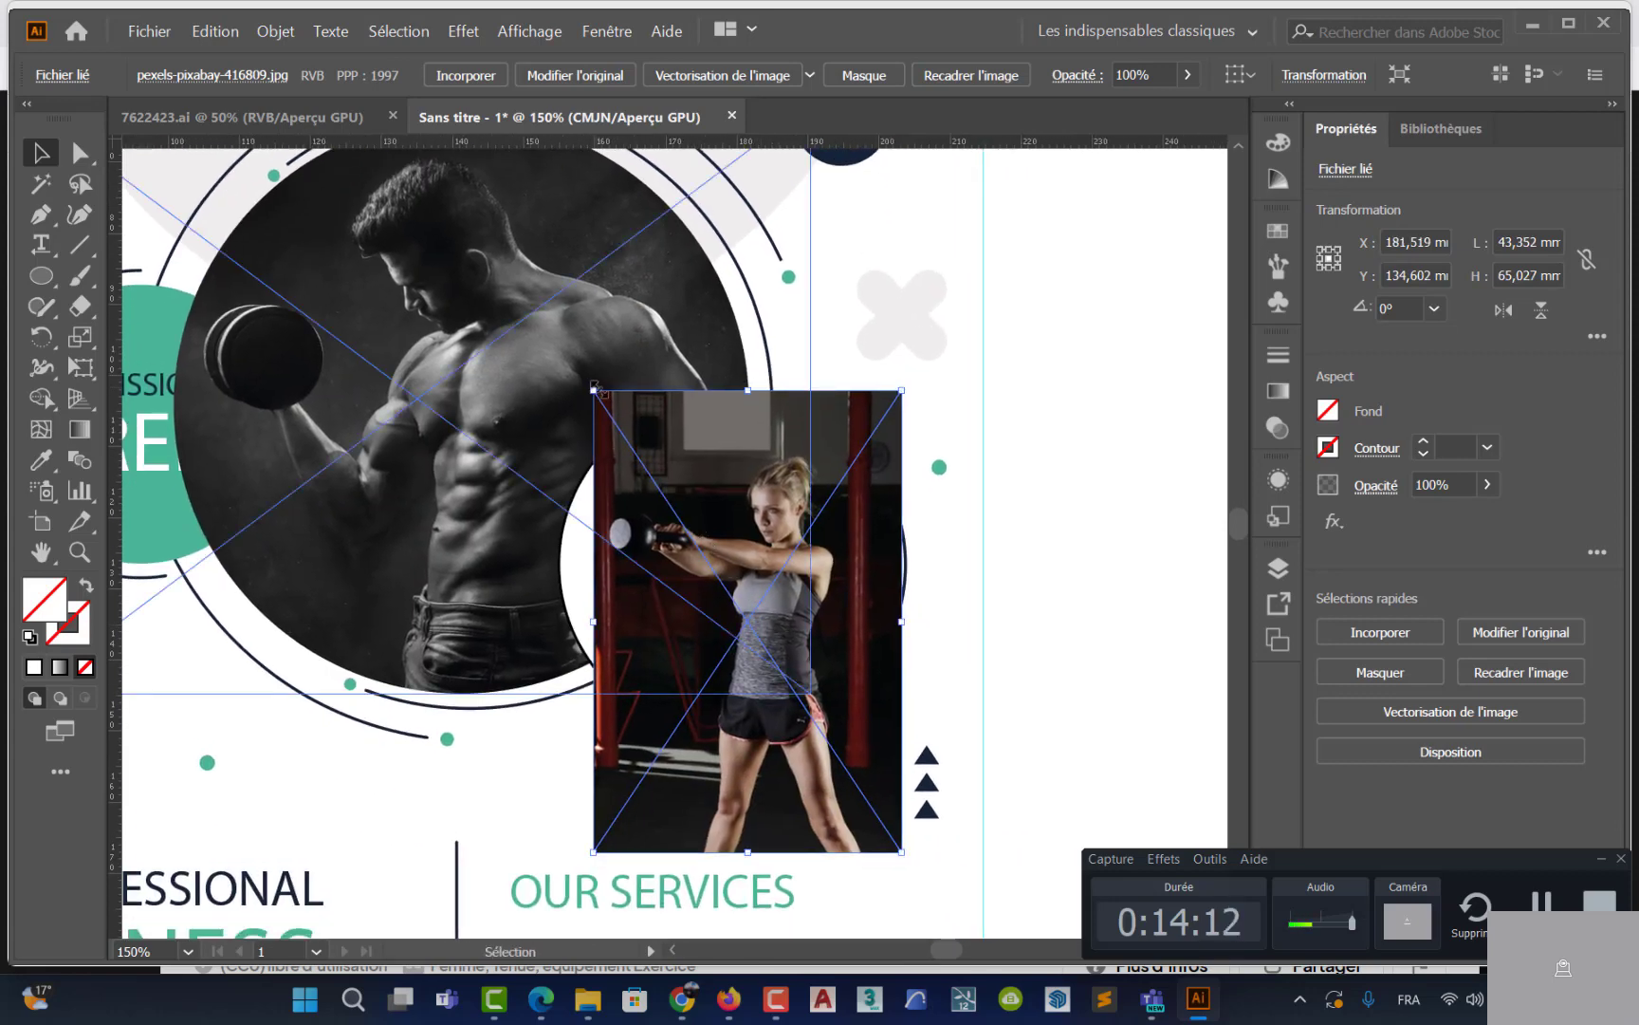
drag(593, 389, 555, 332)
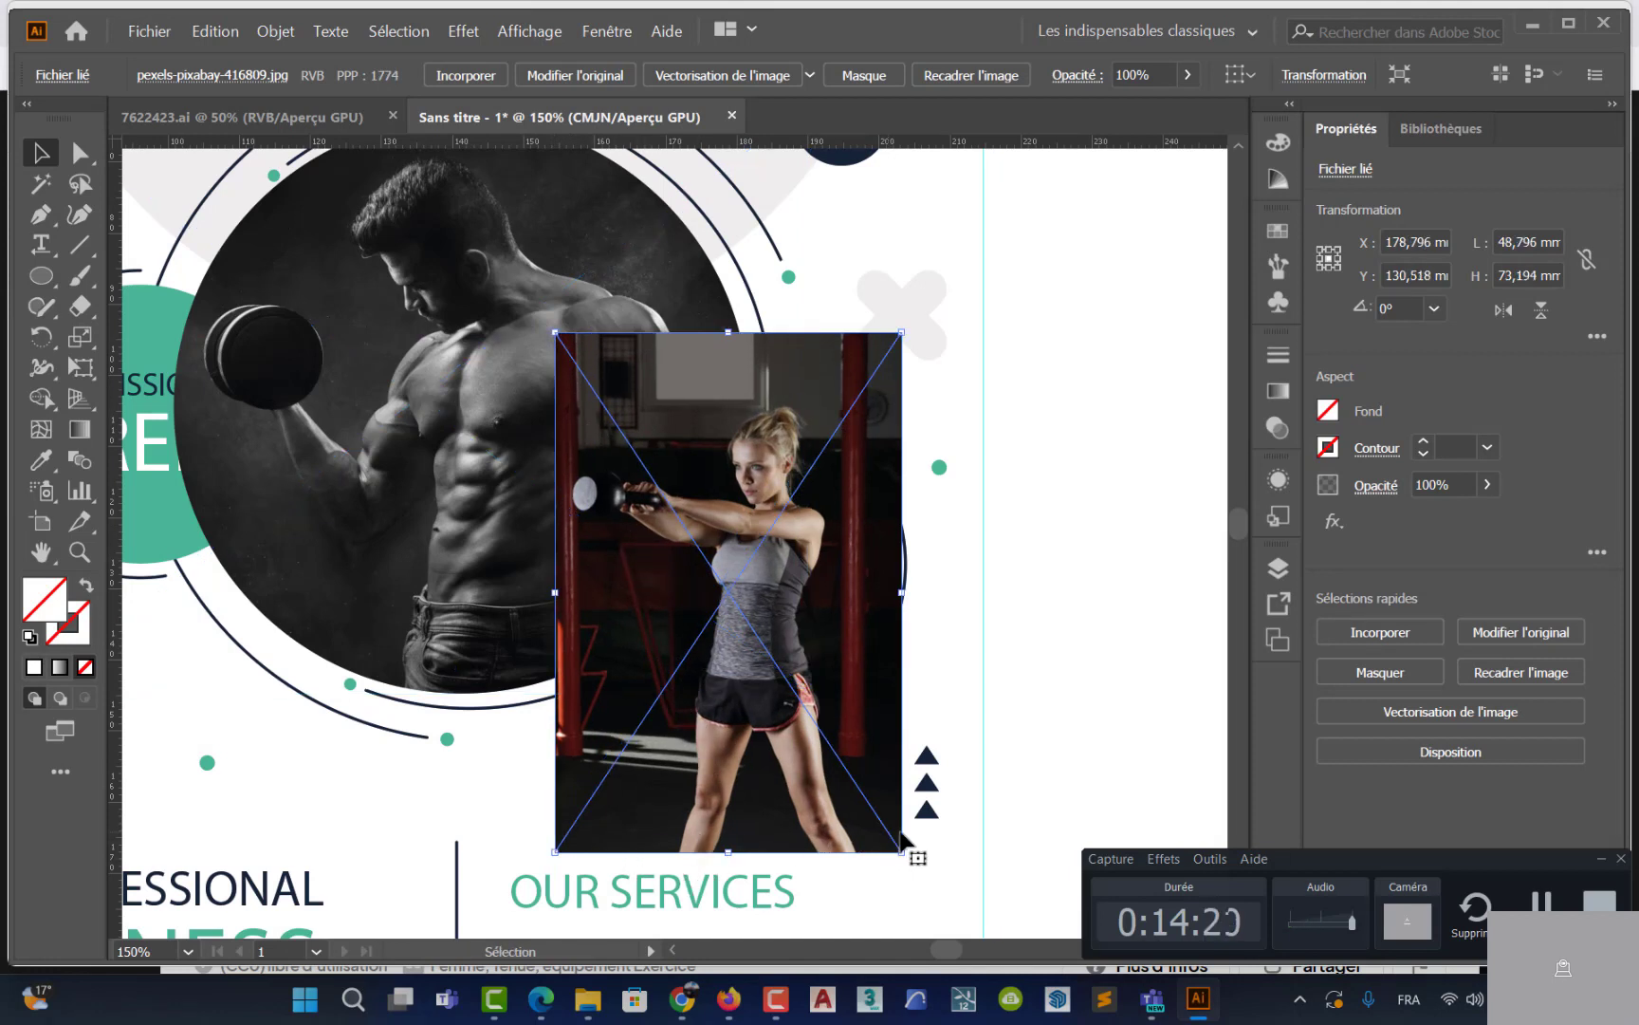
drag(902, 853, 911, 865)
Shift the kettlebell photo to the left to uncover the small white circle, and bring that circle to the front
drag(767, 410, 671, 394)
click(863, 574)
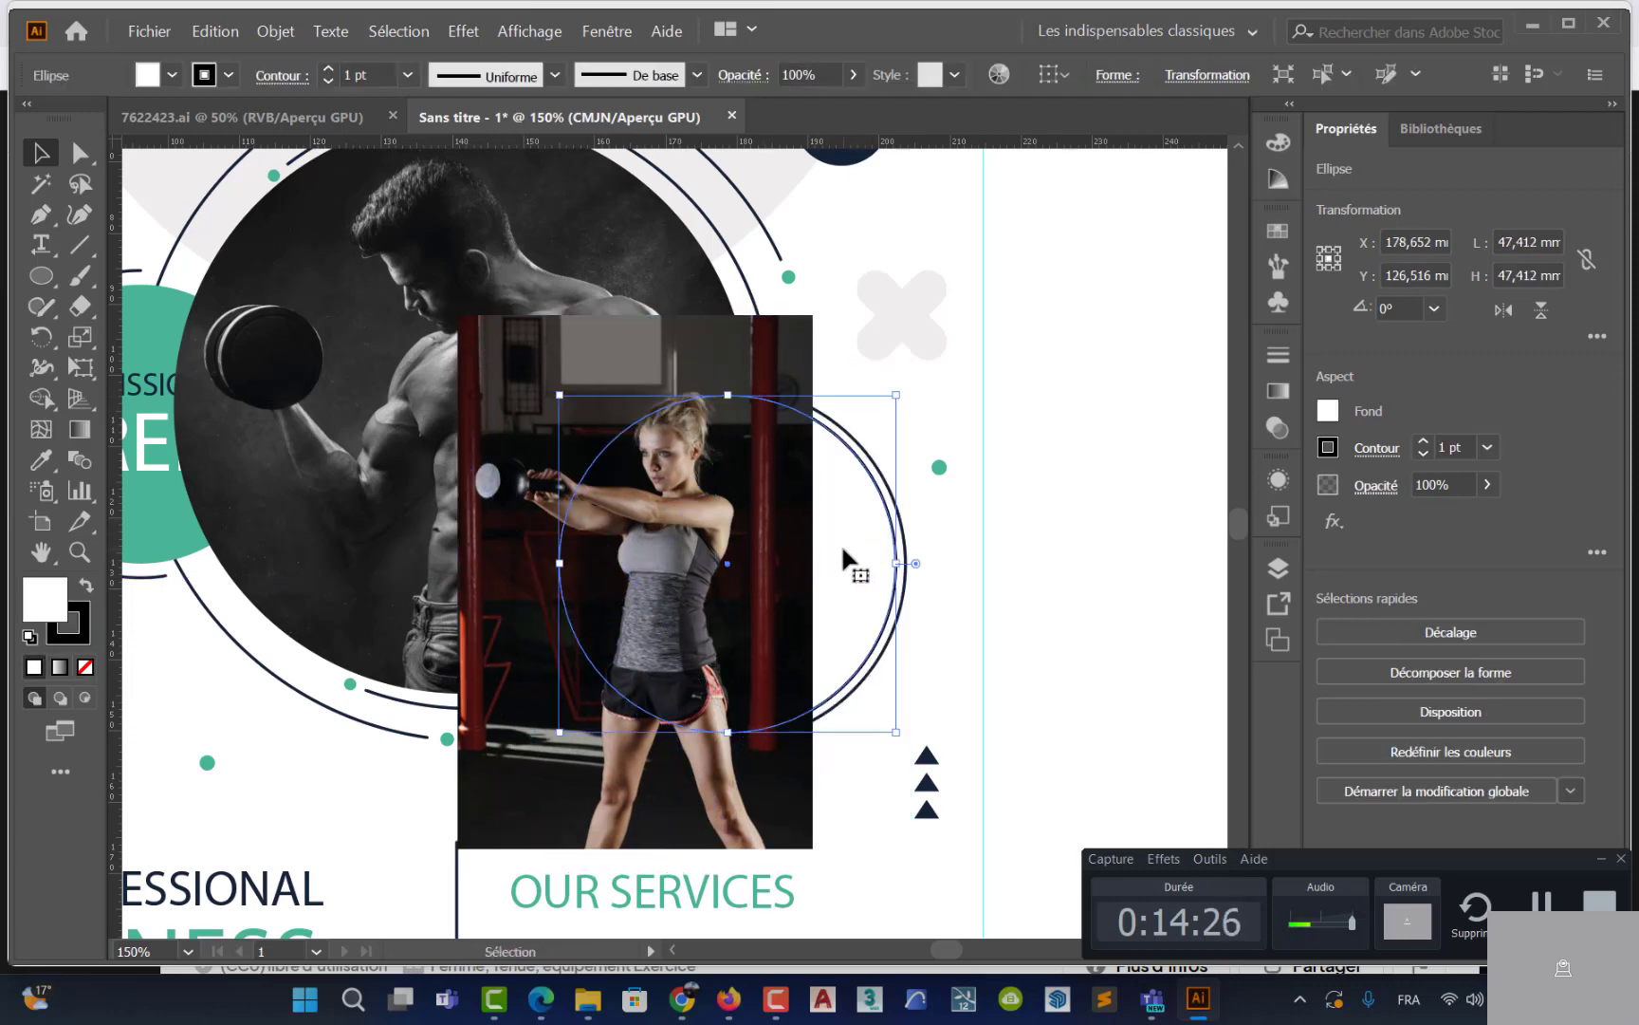
right_click(841, 546)
mouse_move(984, 455)
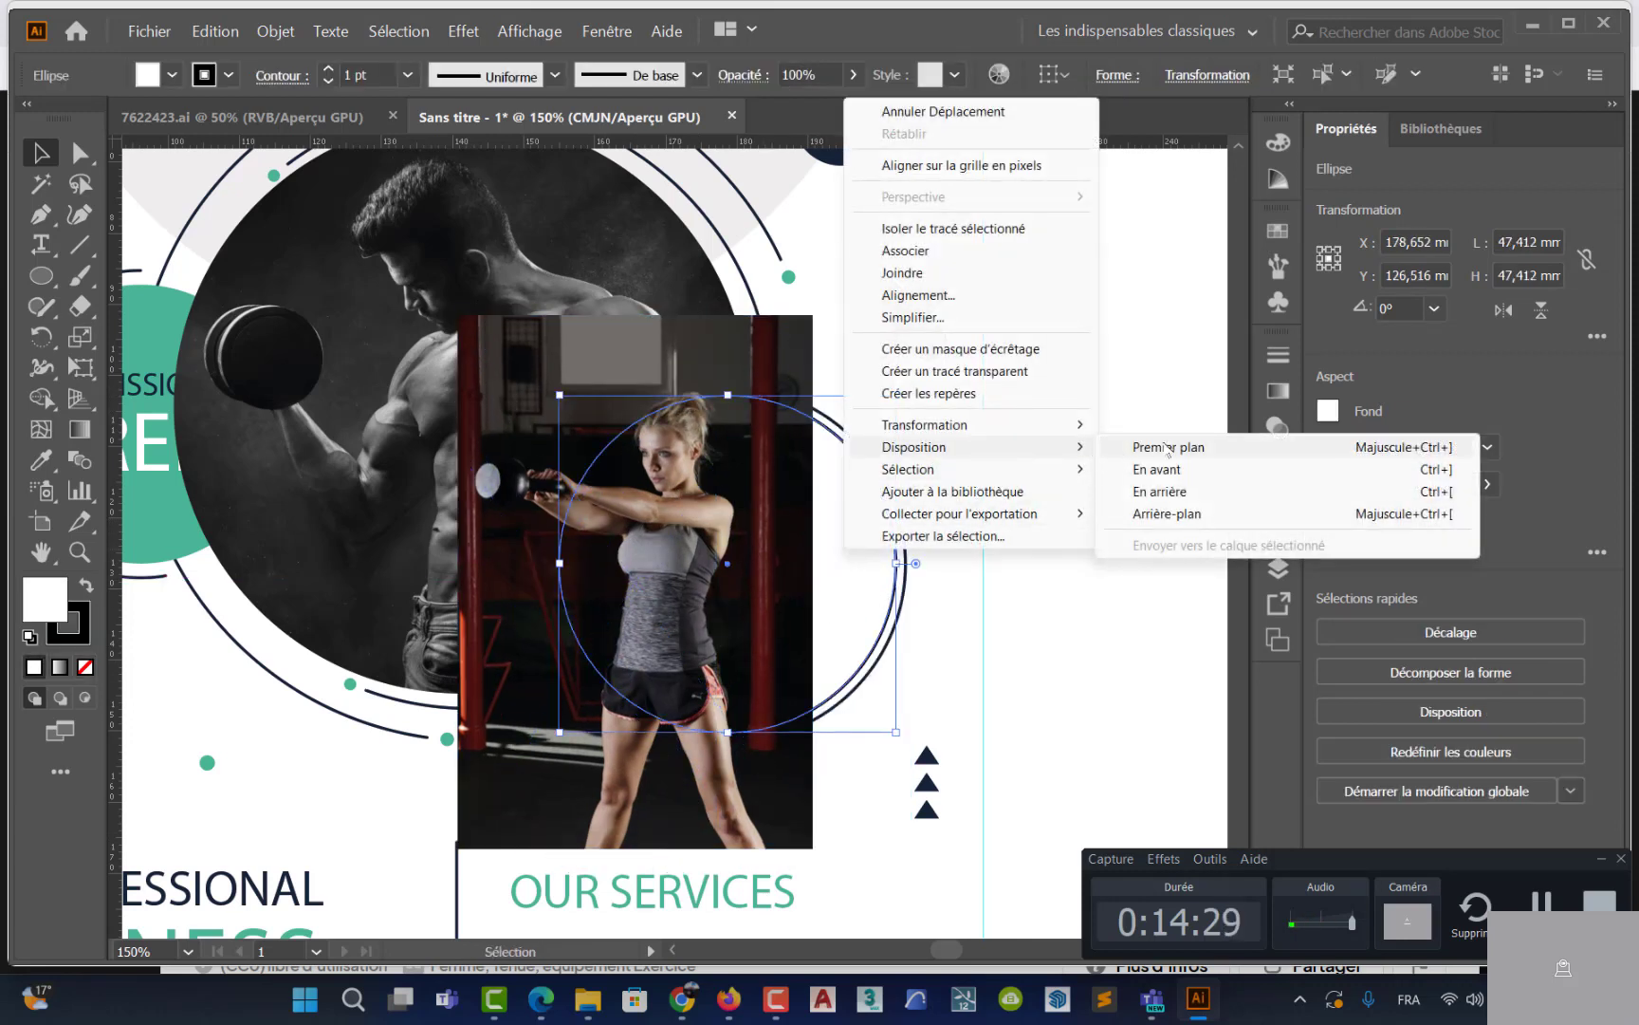
click(1129, 446)
Reposition the kettlebell photo behind the small white circle at about X 179.7, Y 131.8 mm and clip it to the circle with a clipping mask
drag(640, 780, 697, 816)
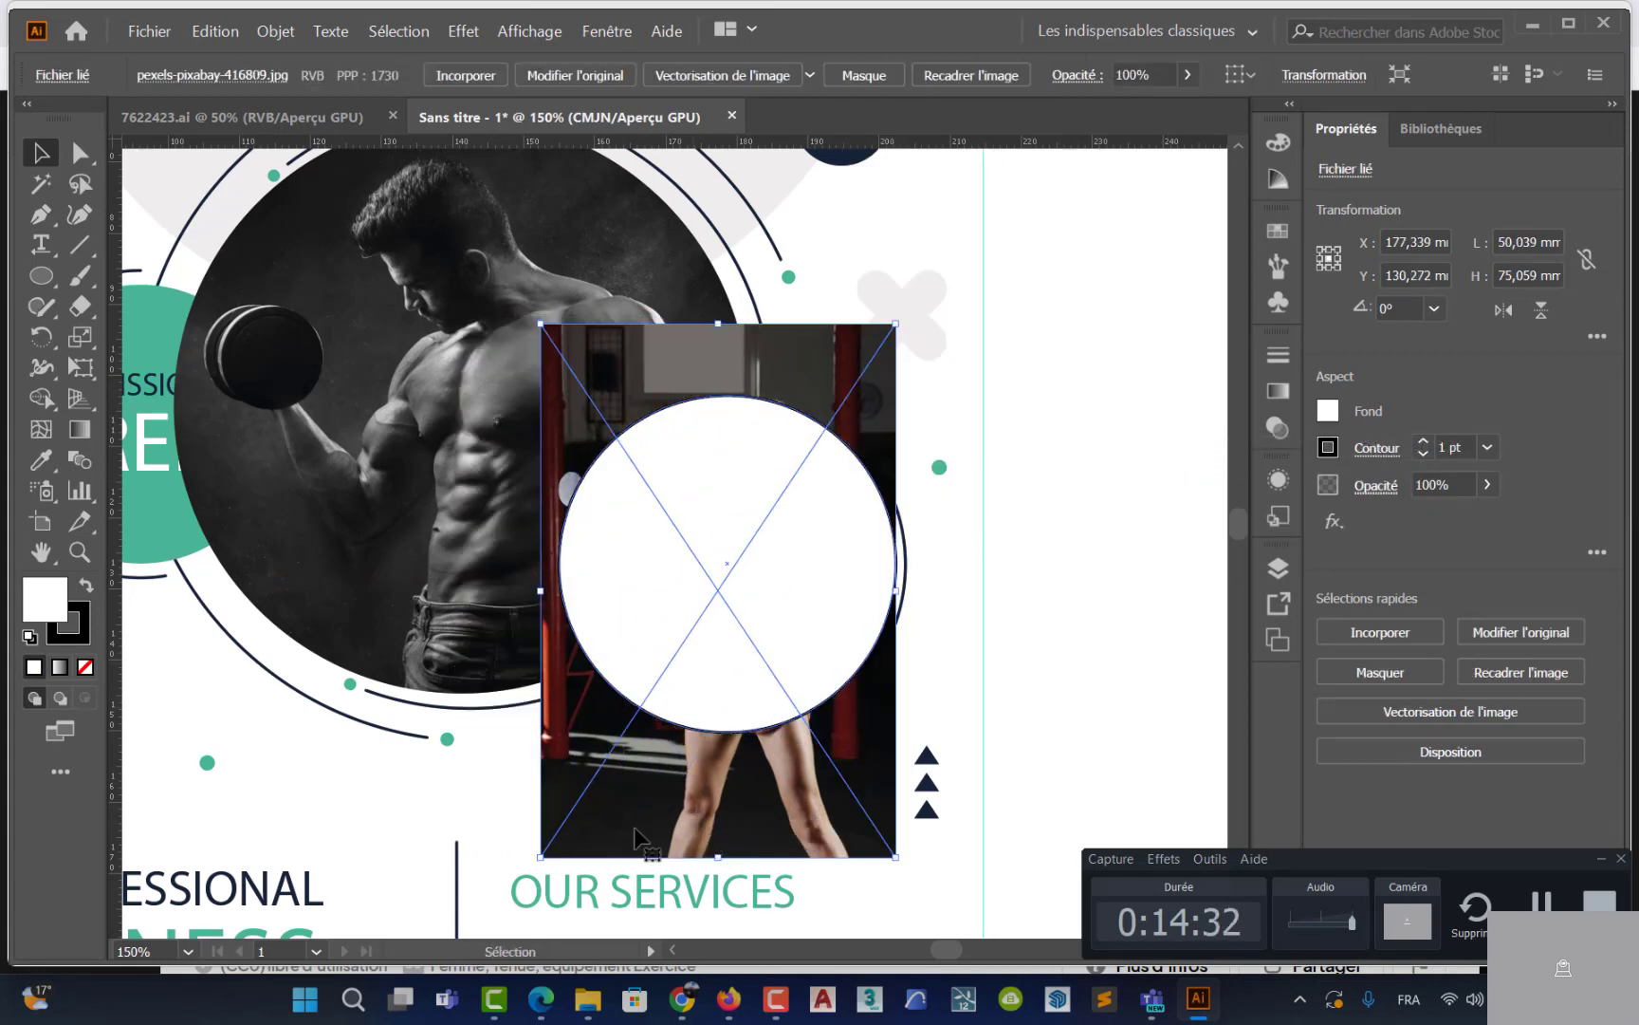
drag(798, 781, 815, 791)
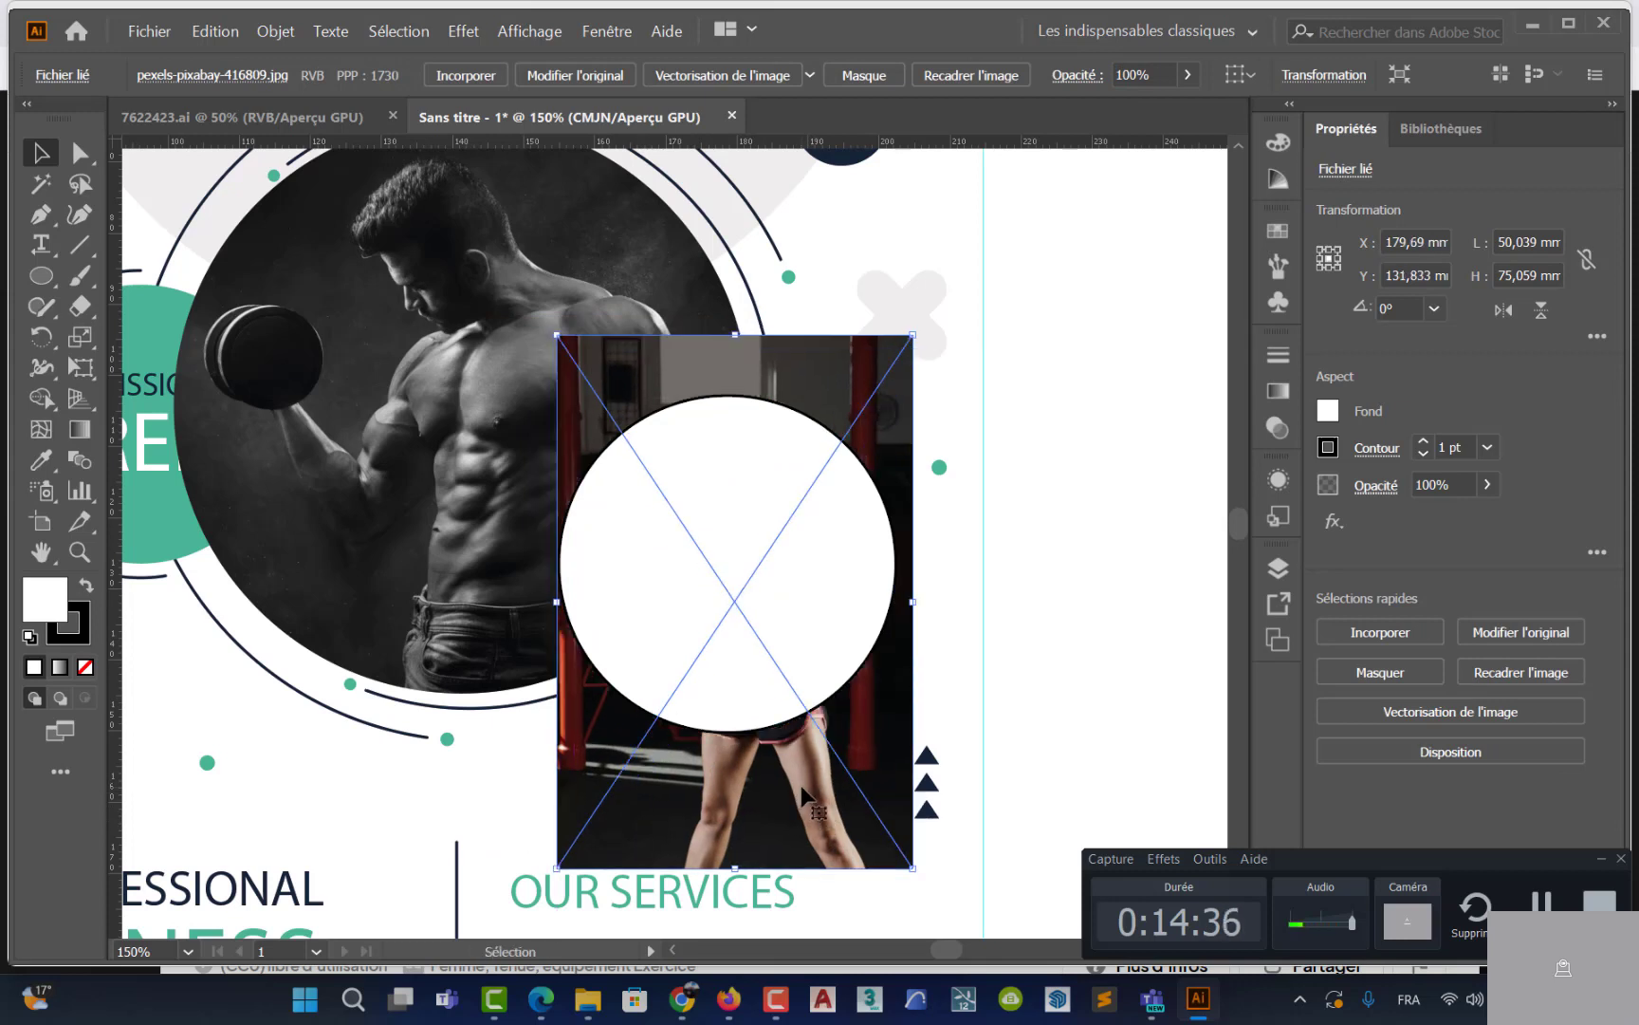
shift+click(797, 626)
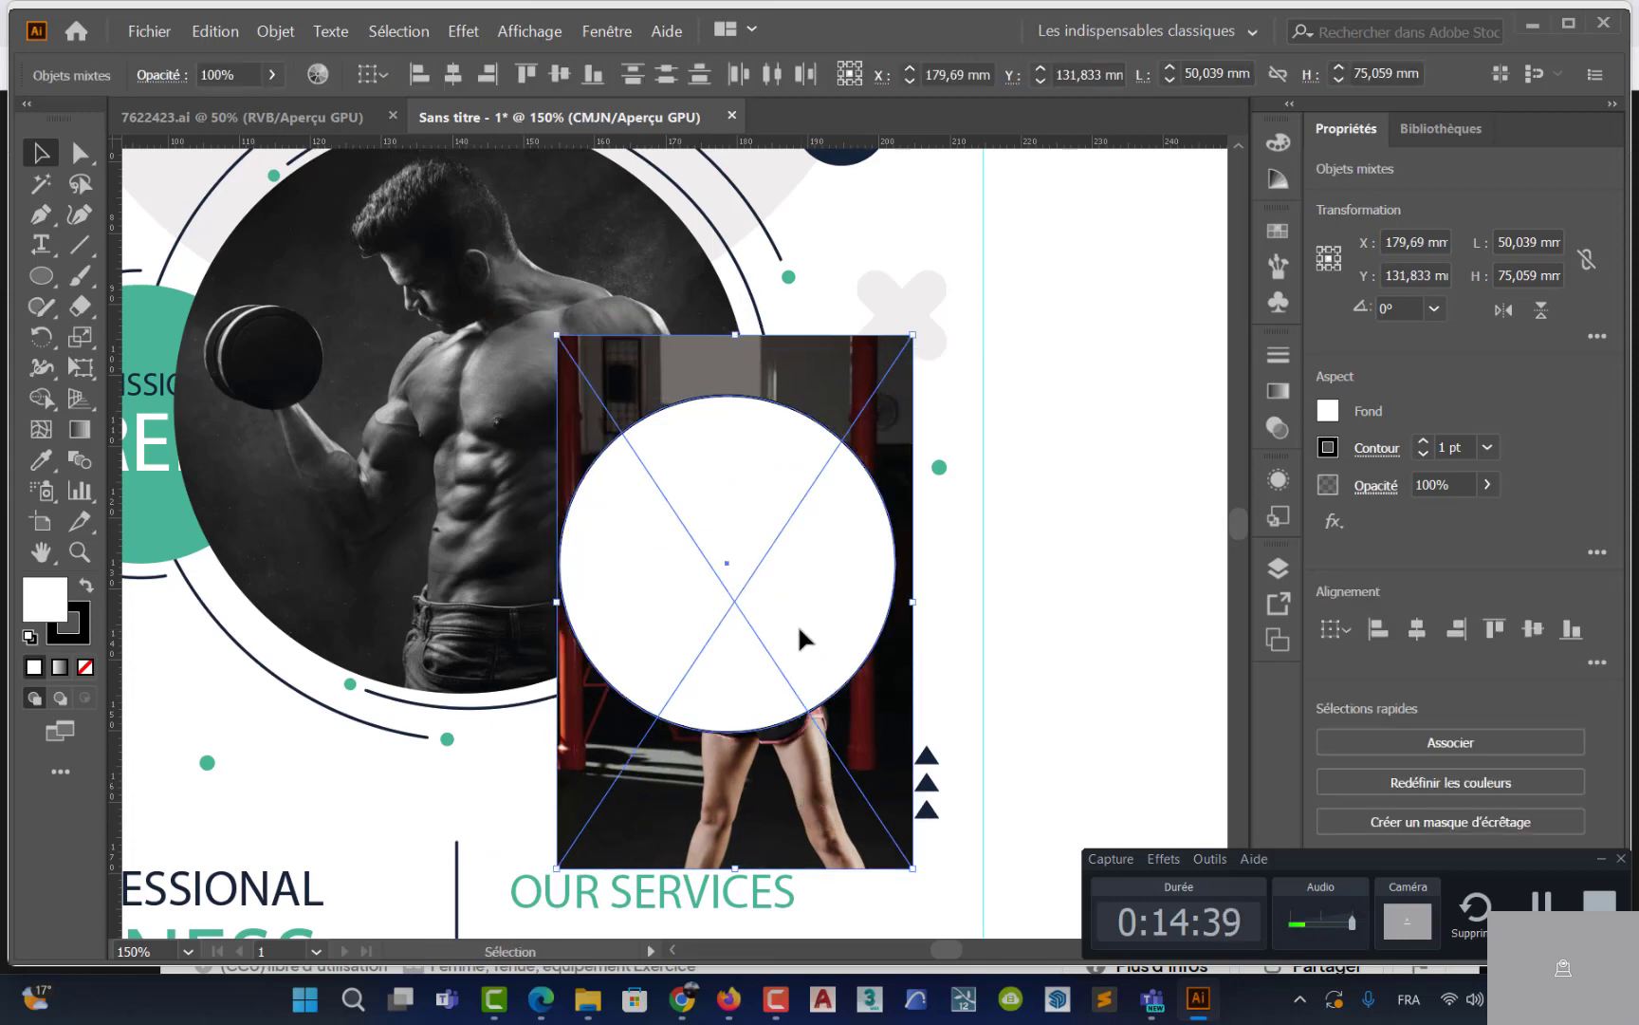
right_click(797, 624)
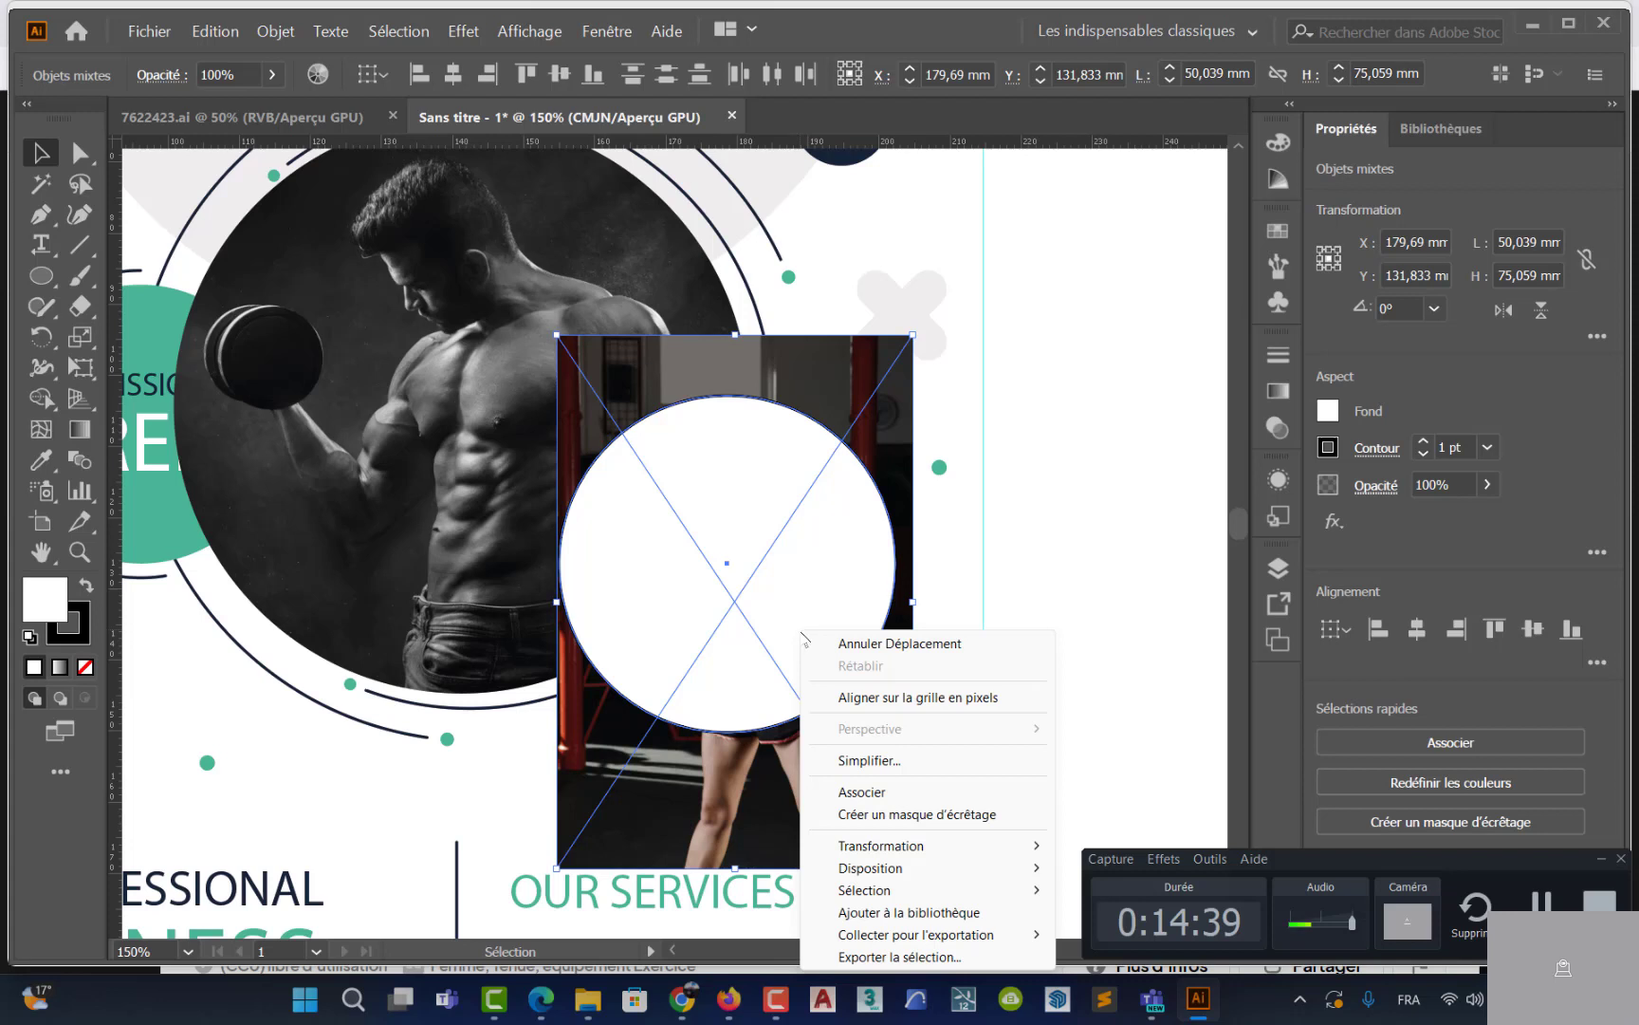
click(919, 814)
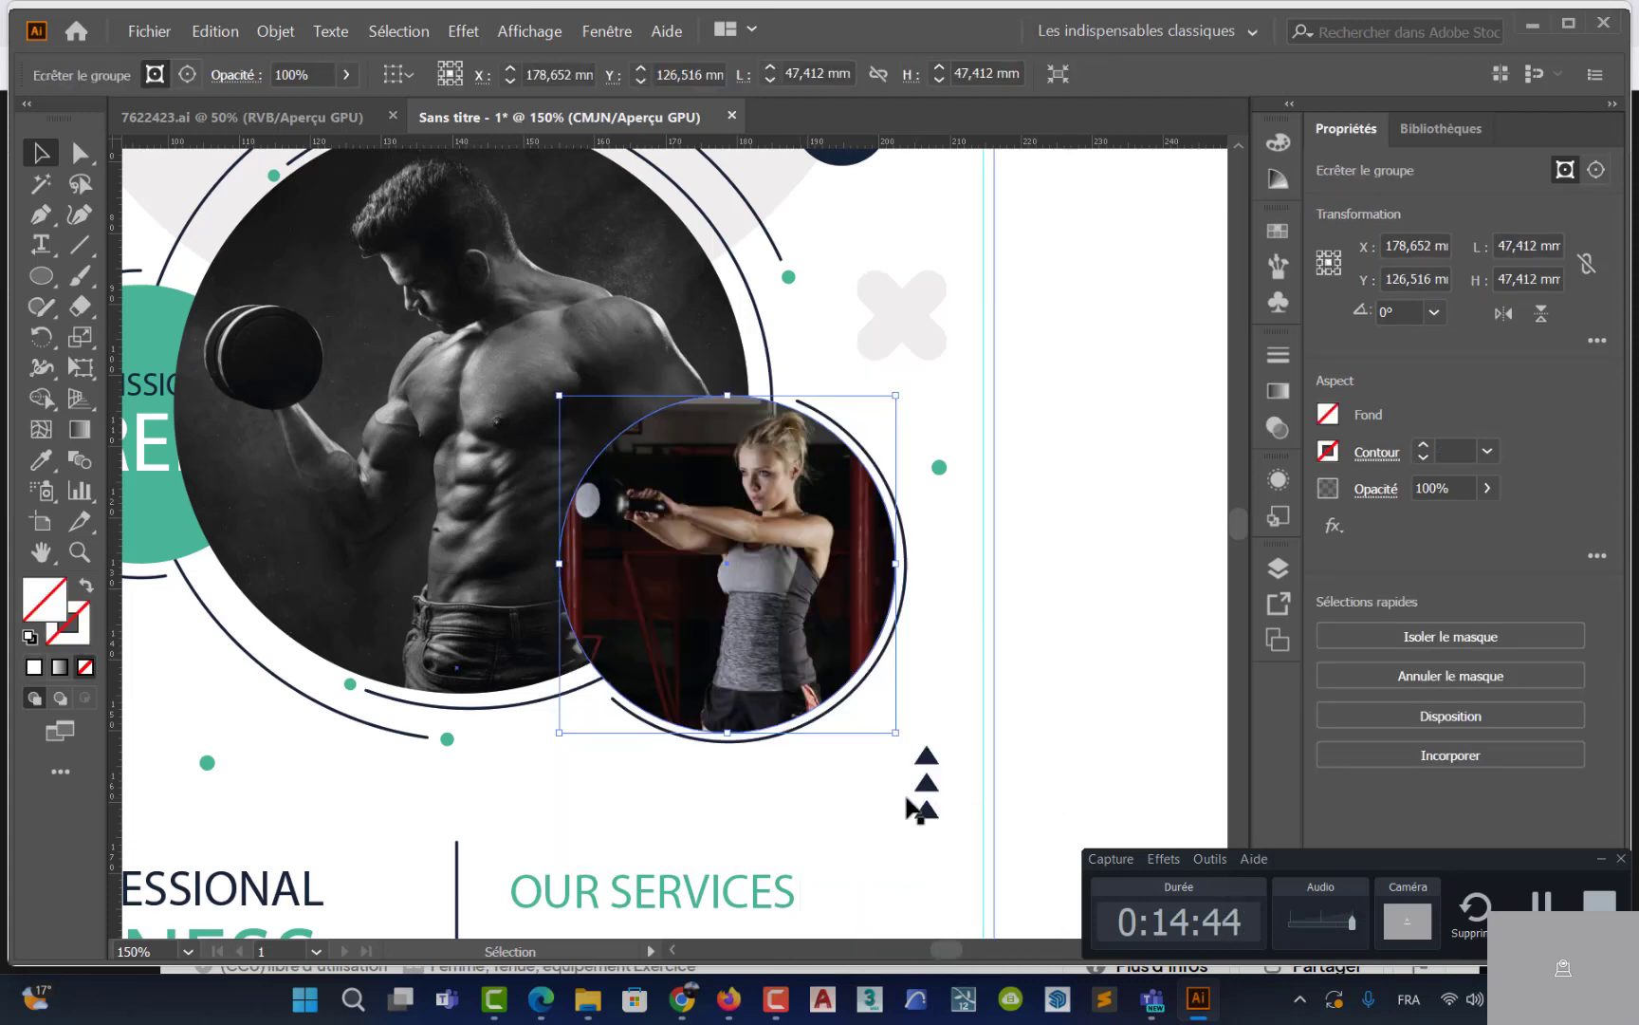
click(927, 347)
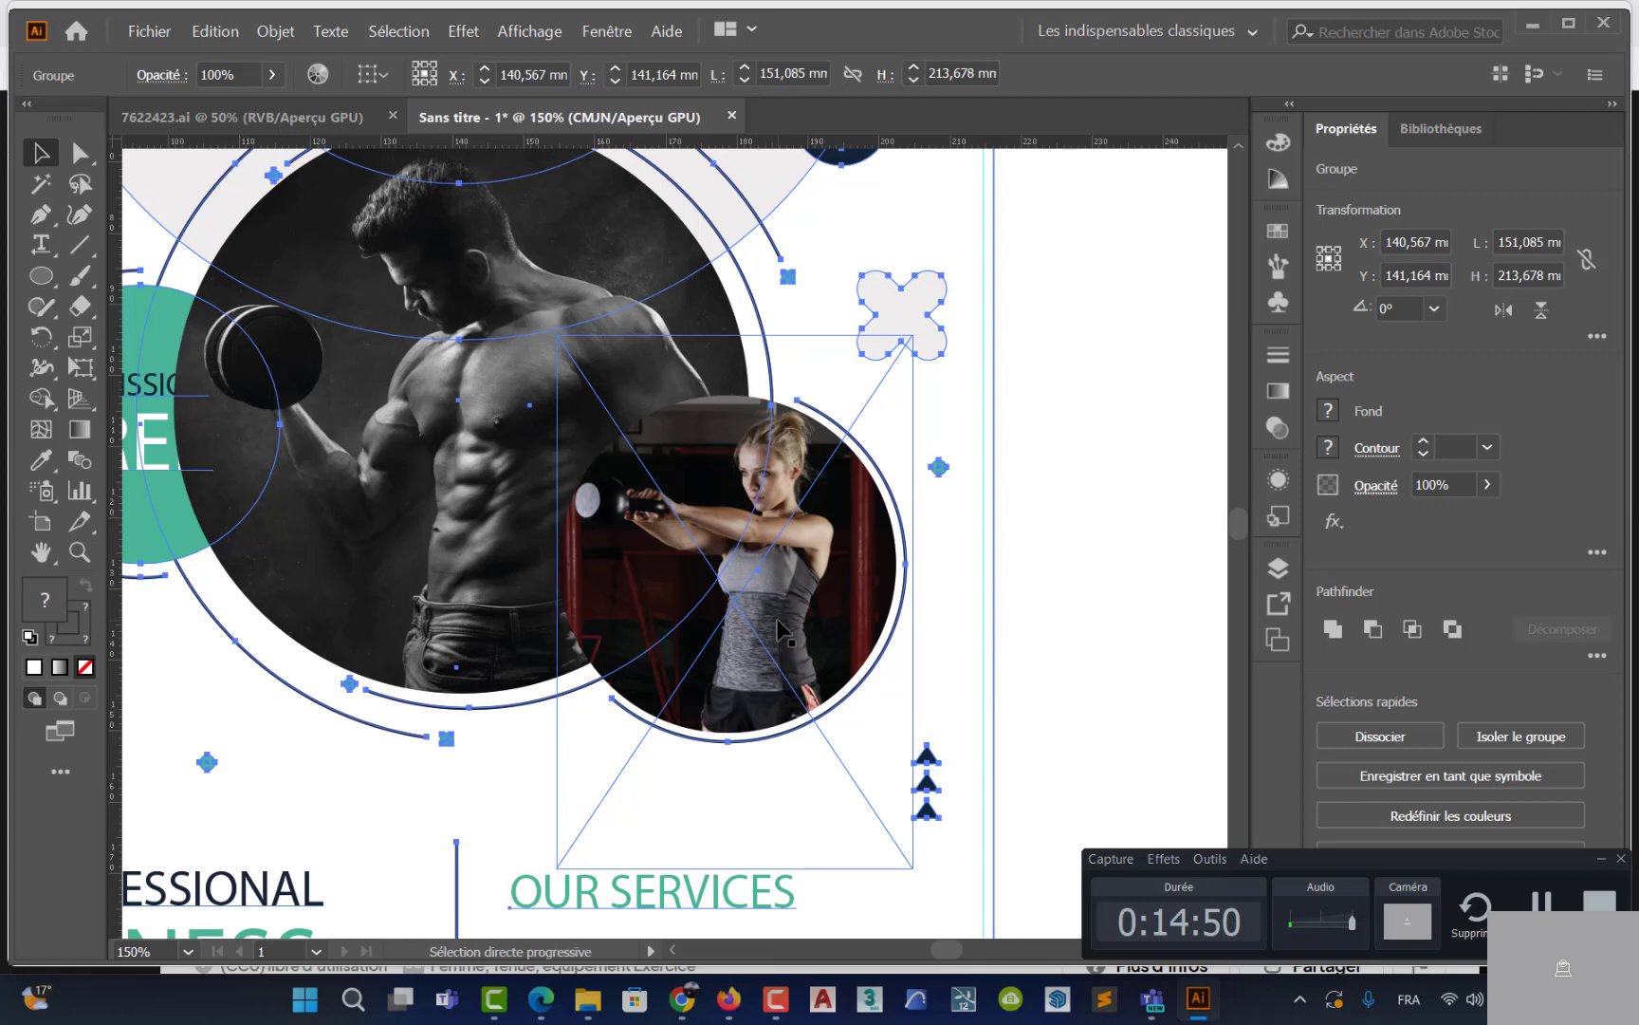
scroll(773, 621, down, 3)
drag(771, 608, 741, 572)
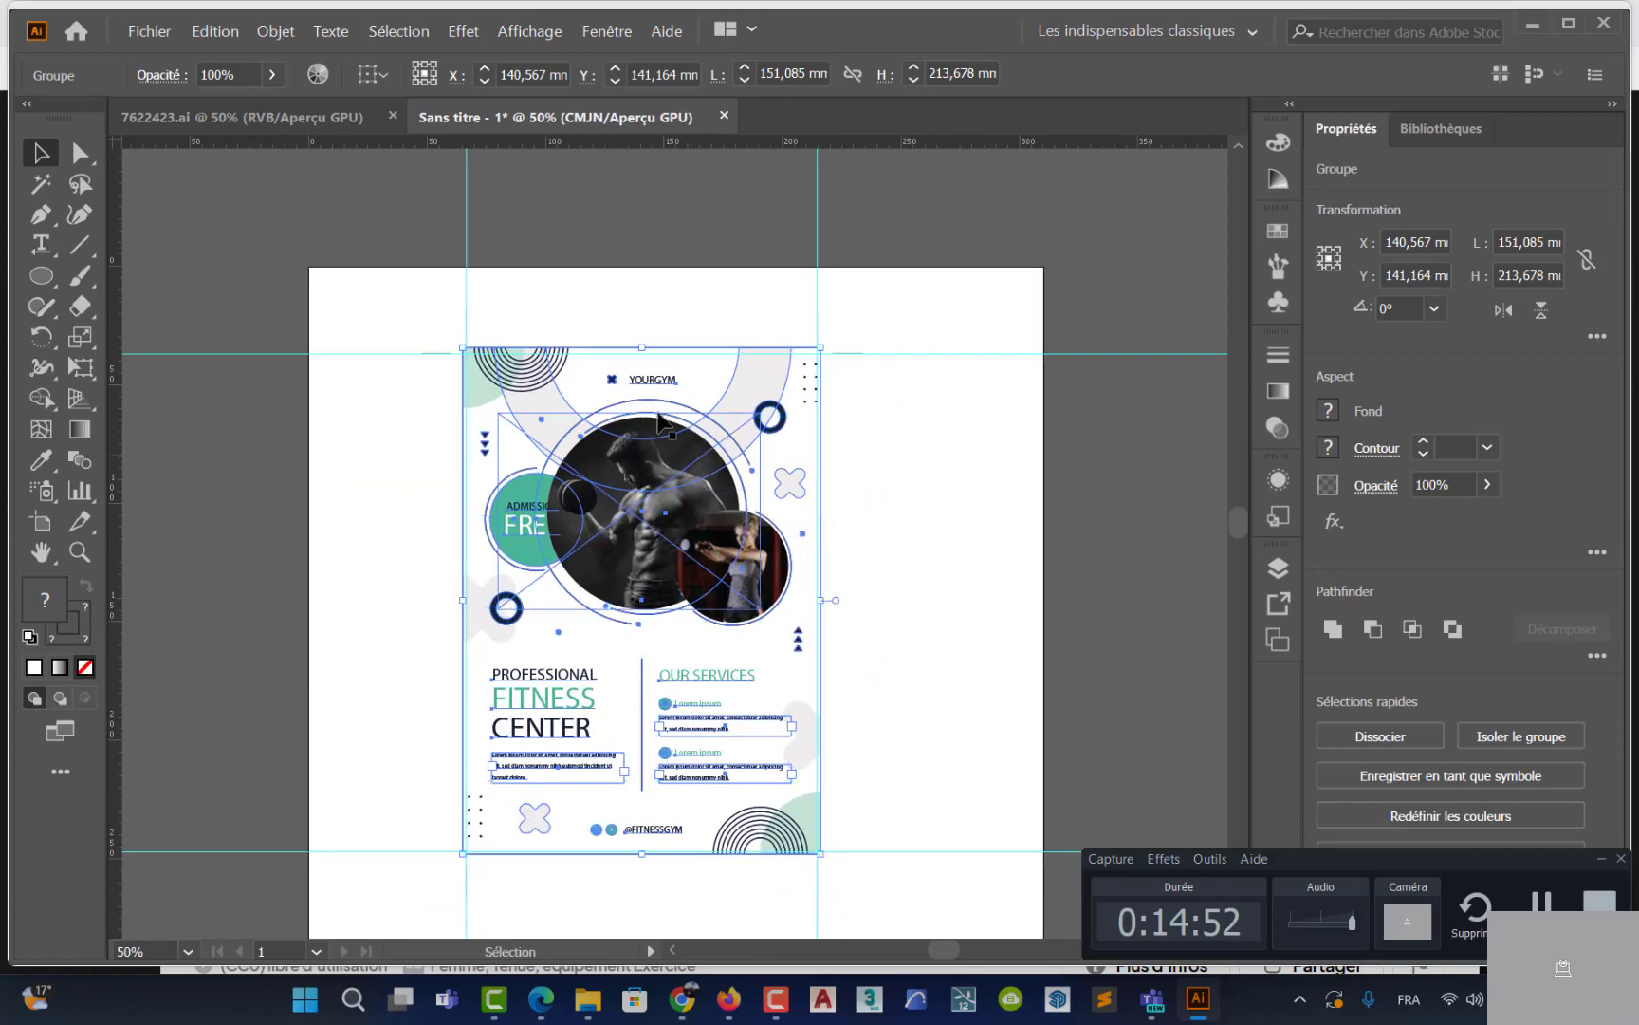
click(967, 476)
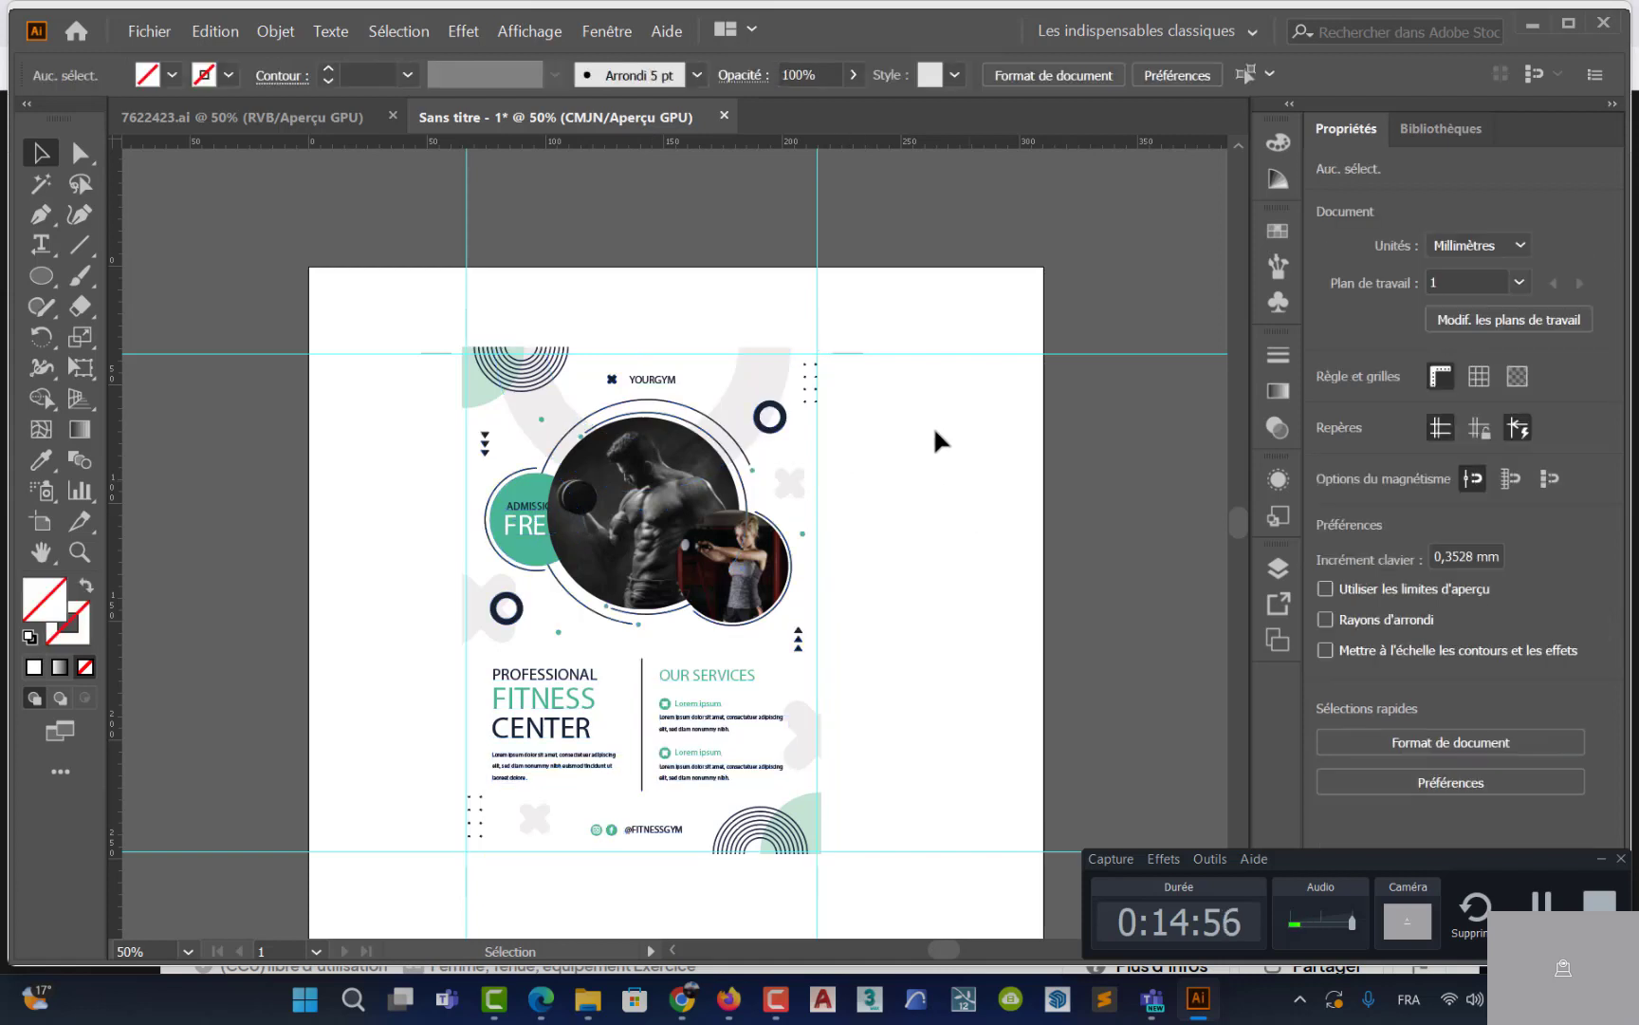
Isolate the flyer group, replace the YOURGYM heading with "Salle de sport", and move it about 3.5 mm right, clear of the cross icon
click(626, 380)
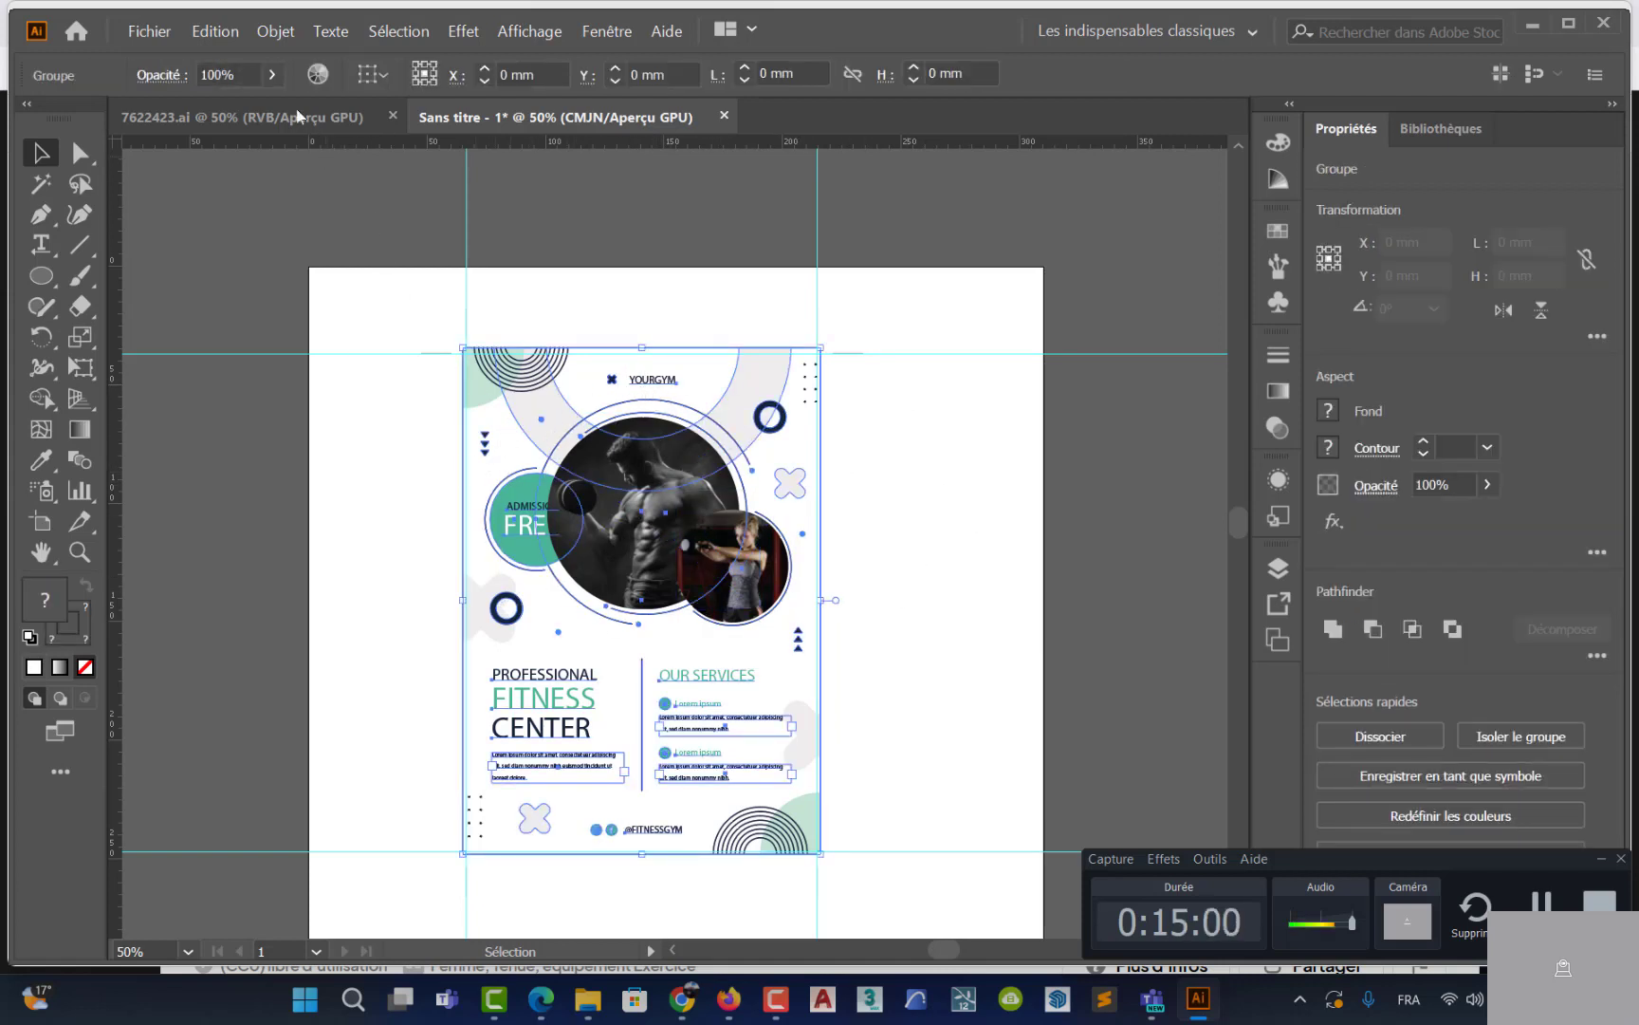
double_click(650, 381)
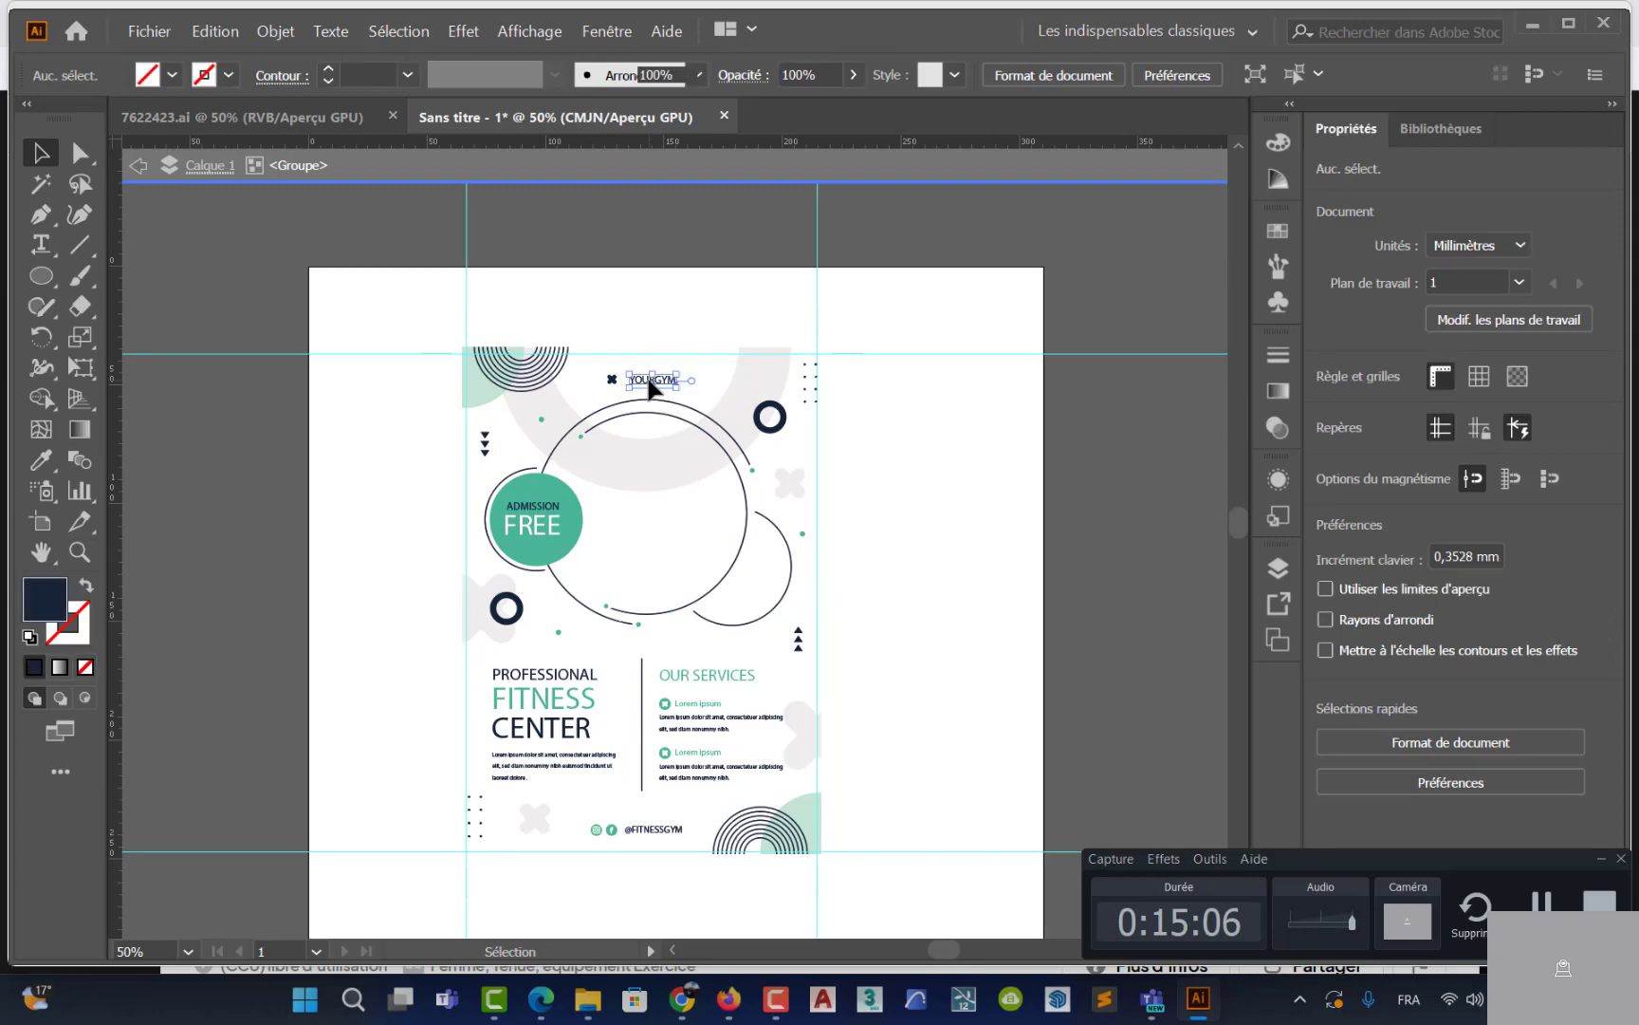
scroll(650, 384, up, 5)
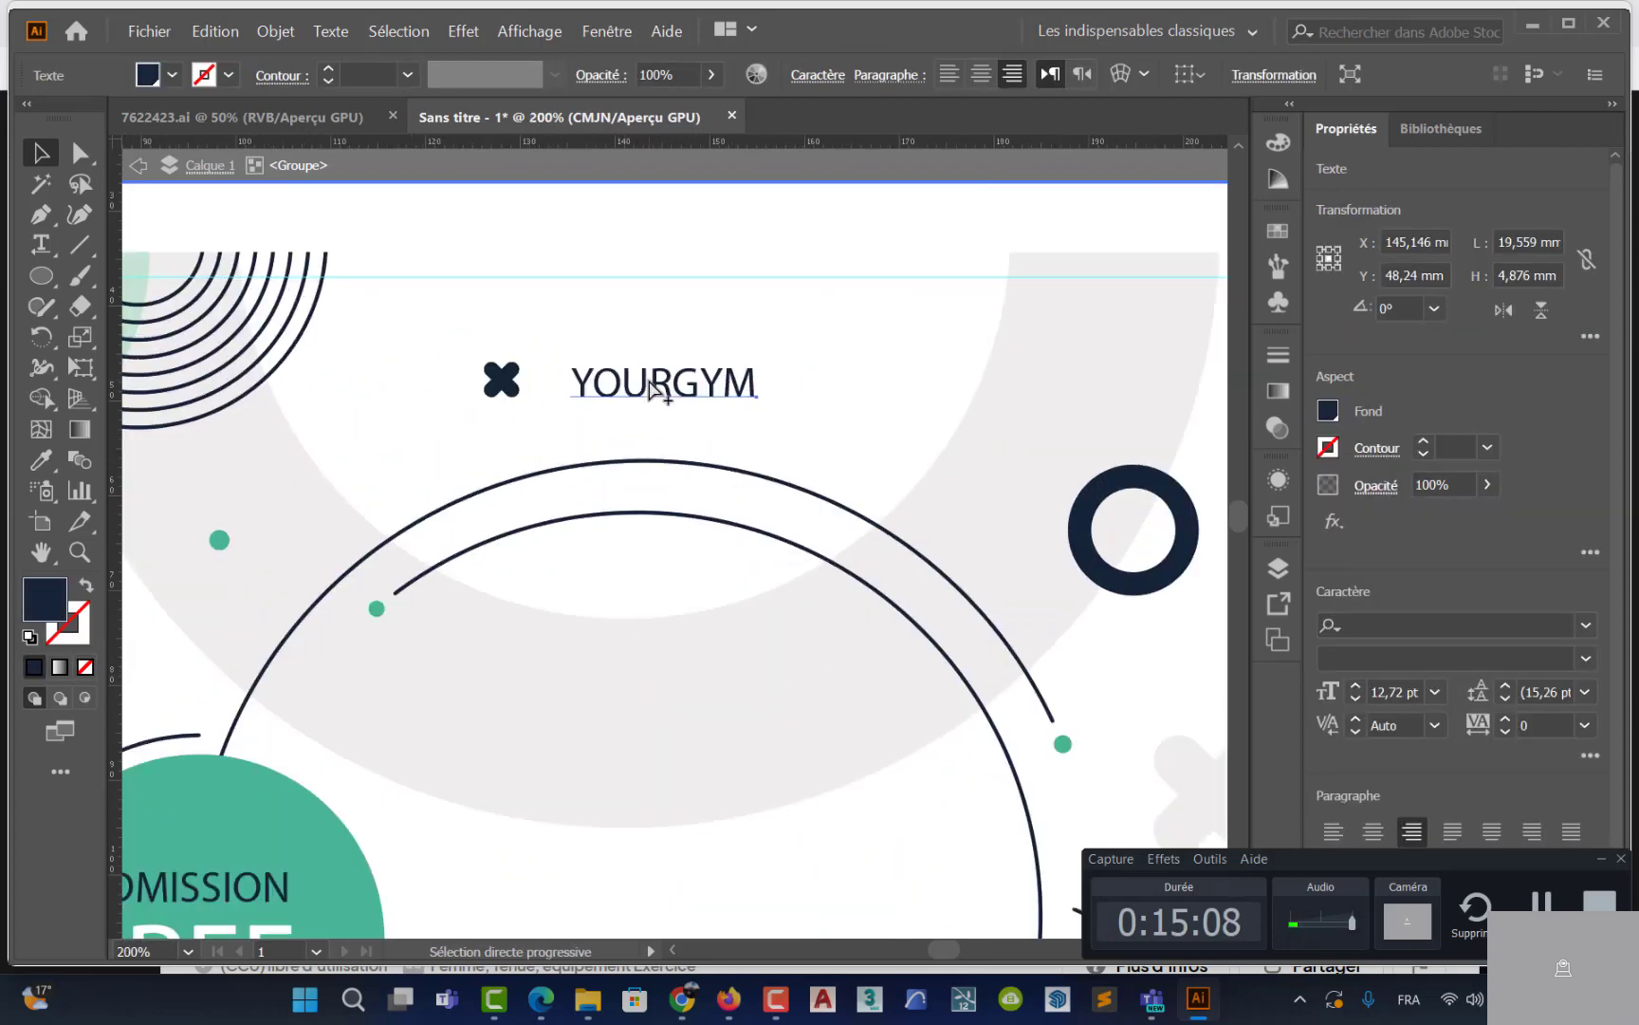
double_click(650, 385)
double_click(651, 387)
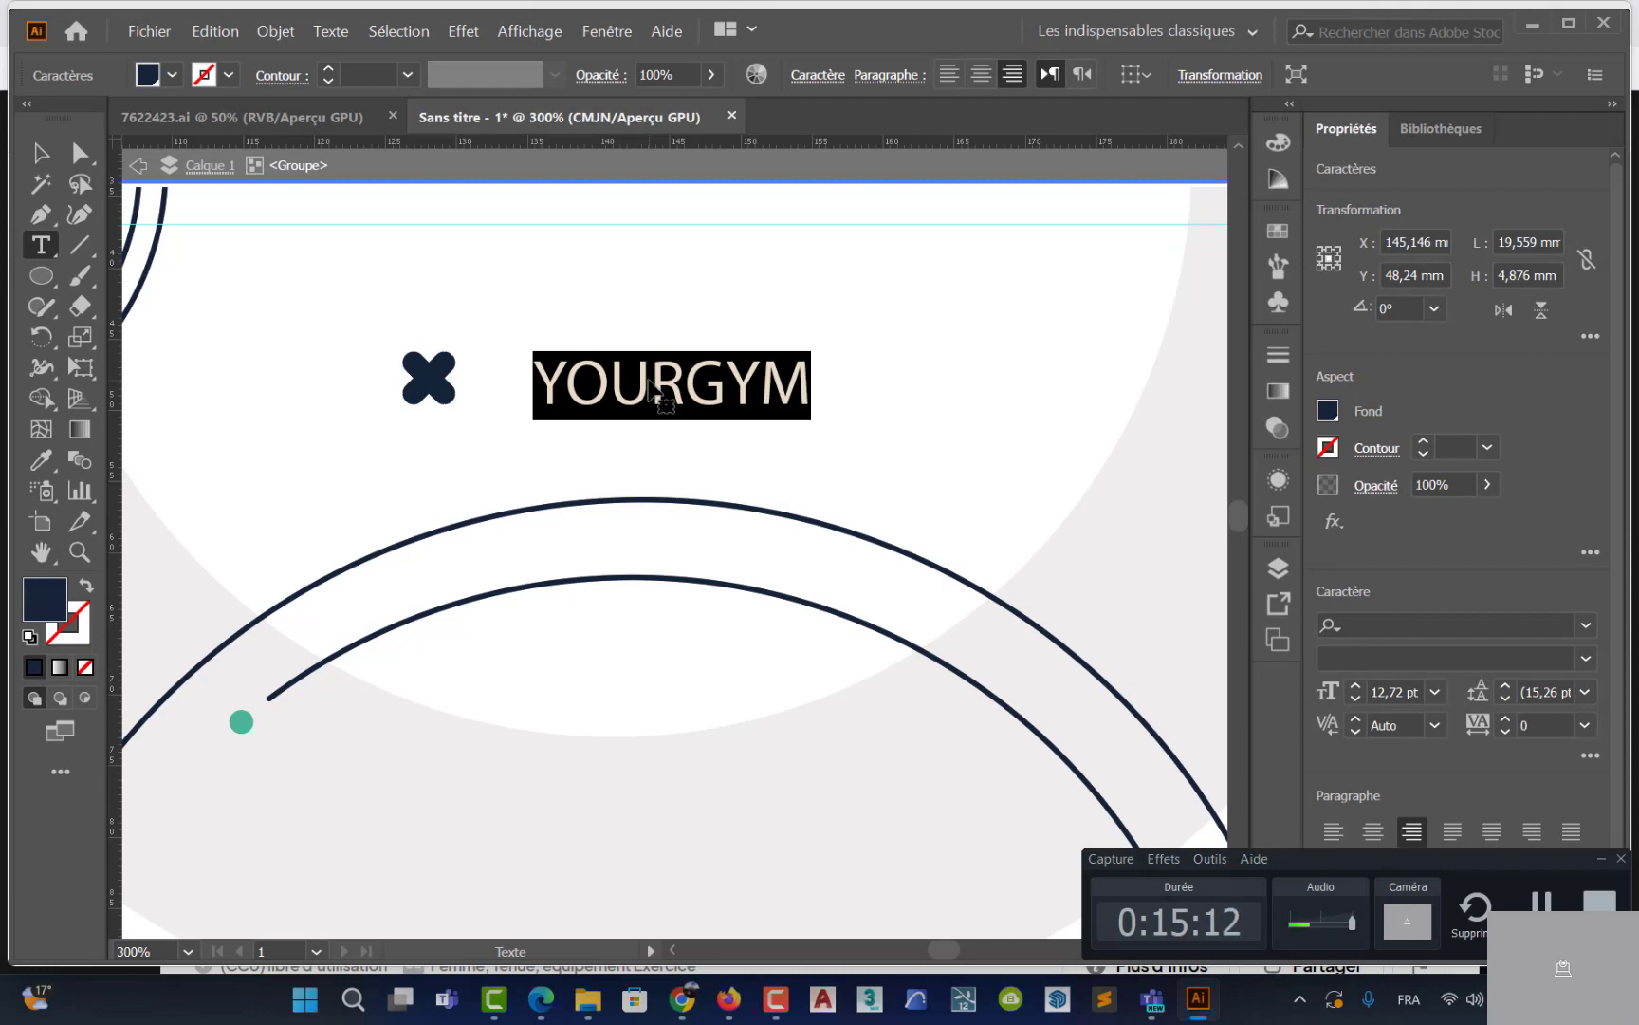
text(S)
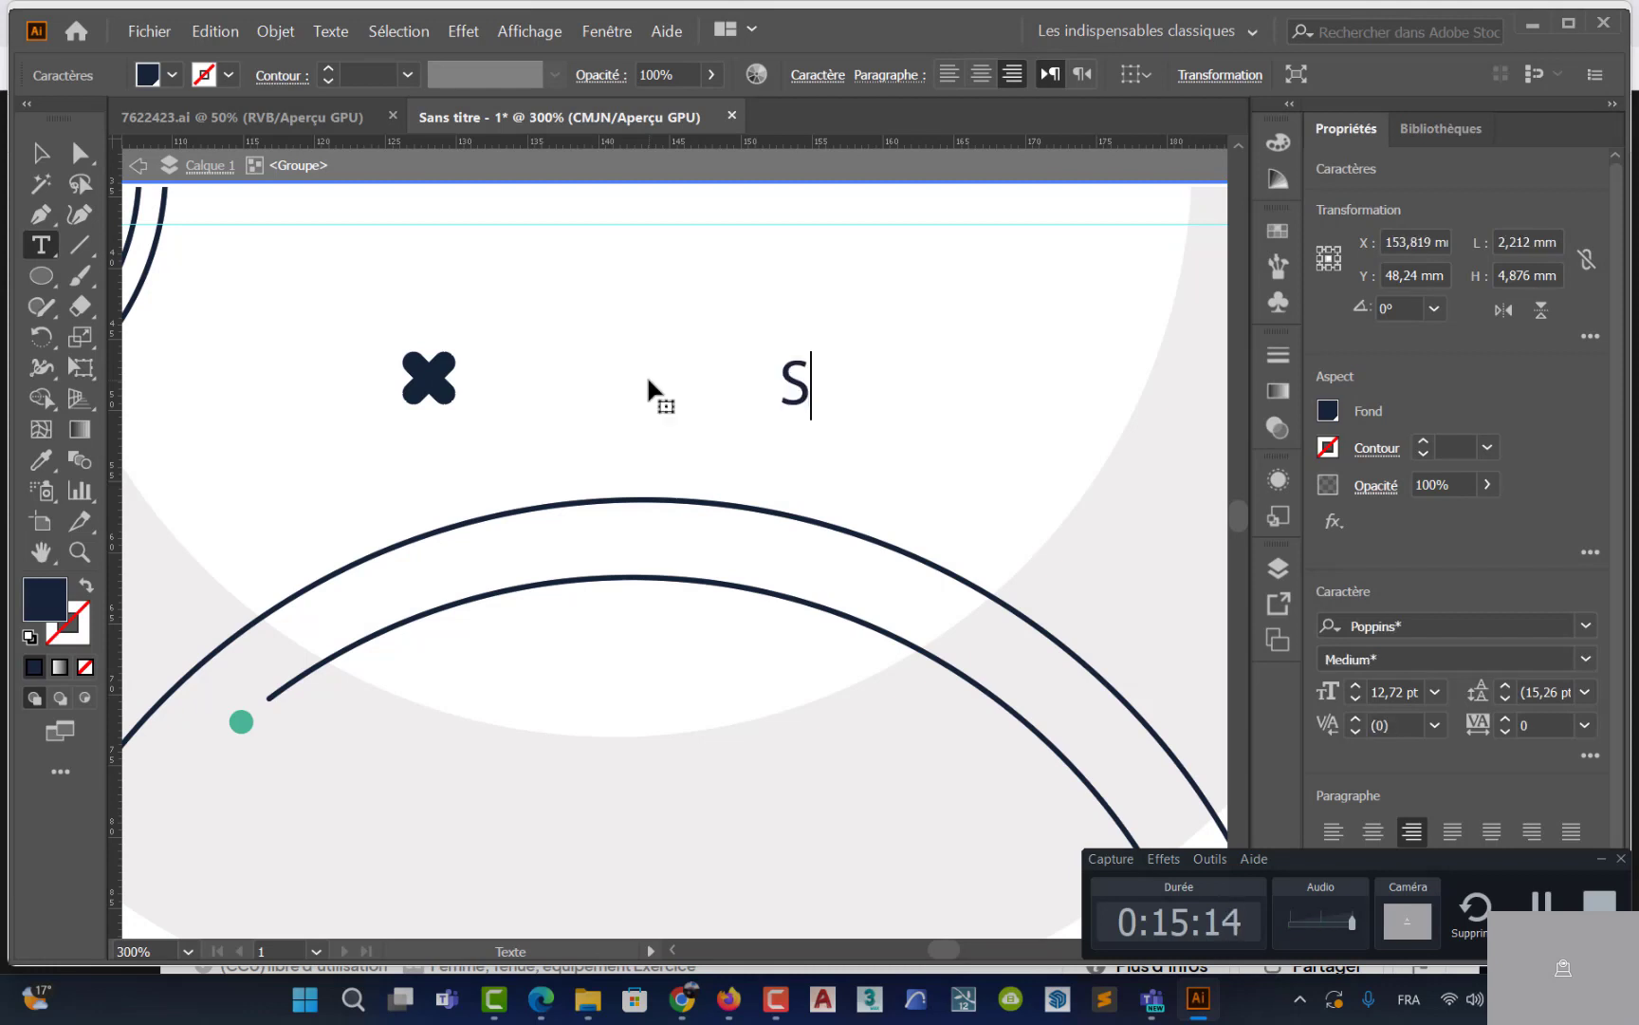
text(alle de)
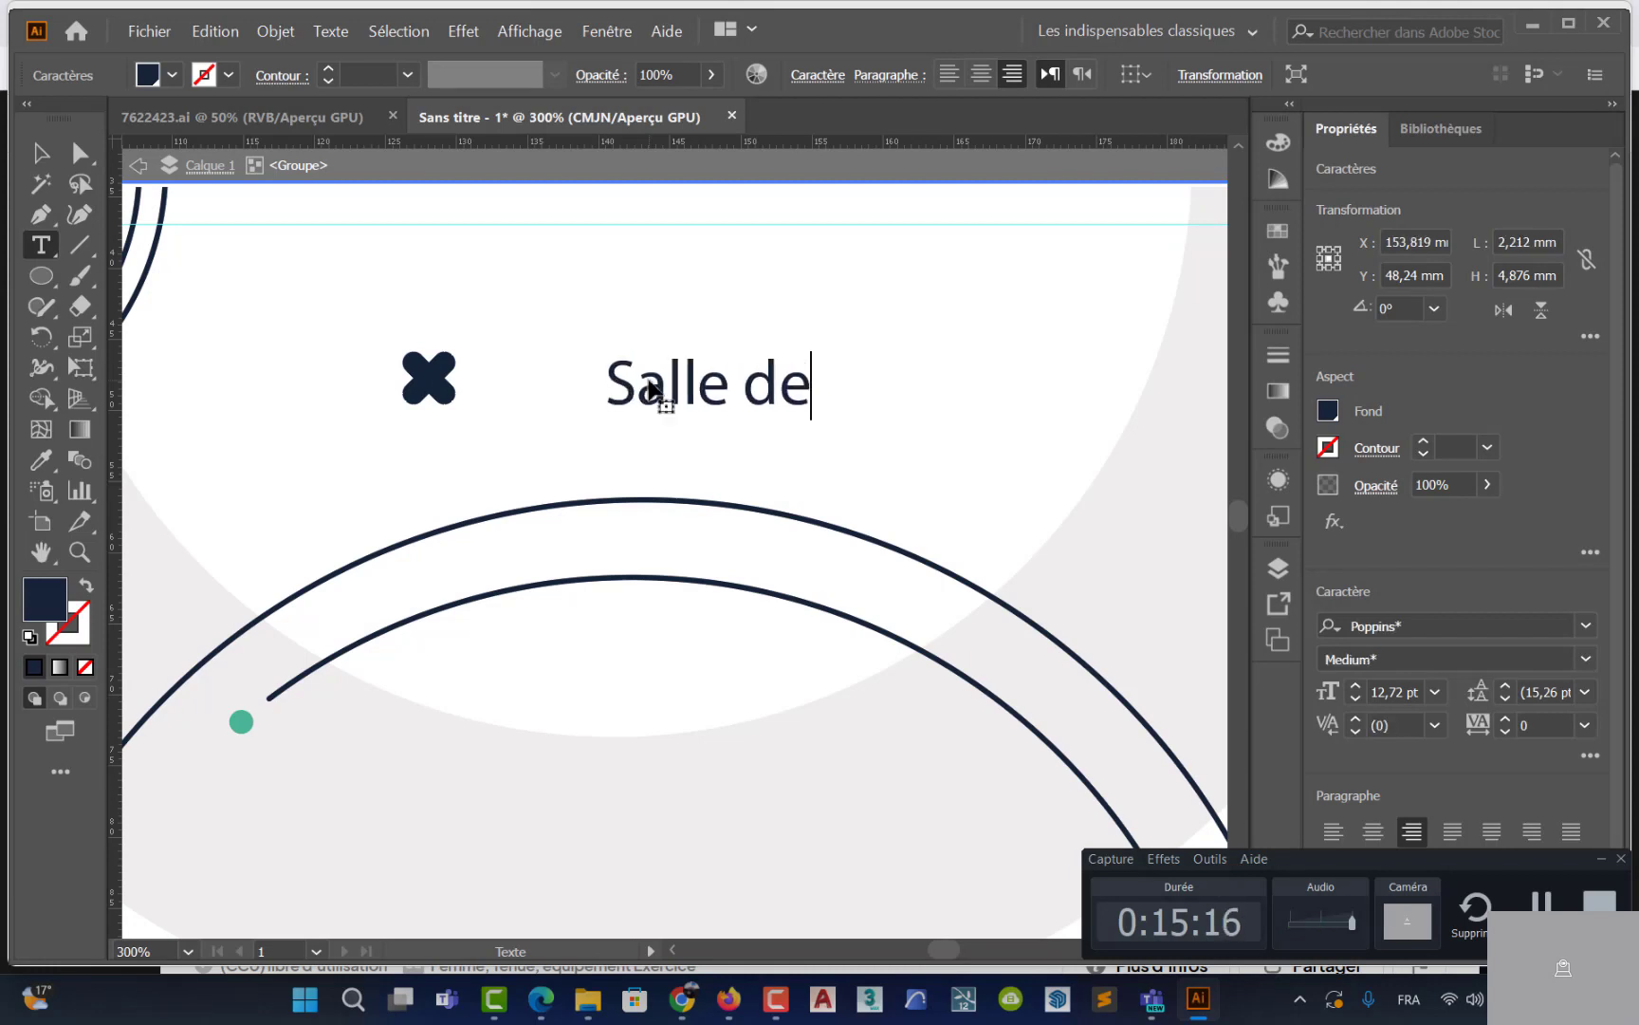
text( sport)
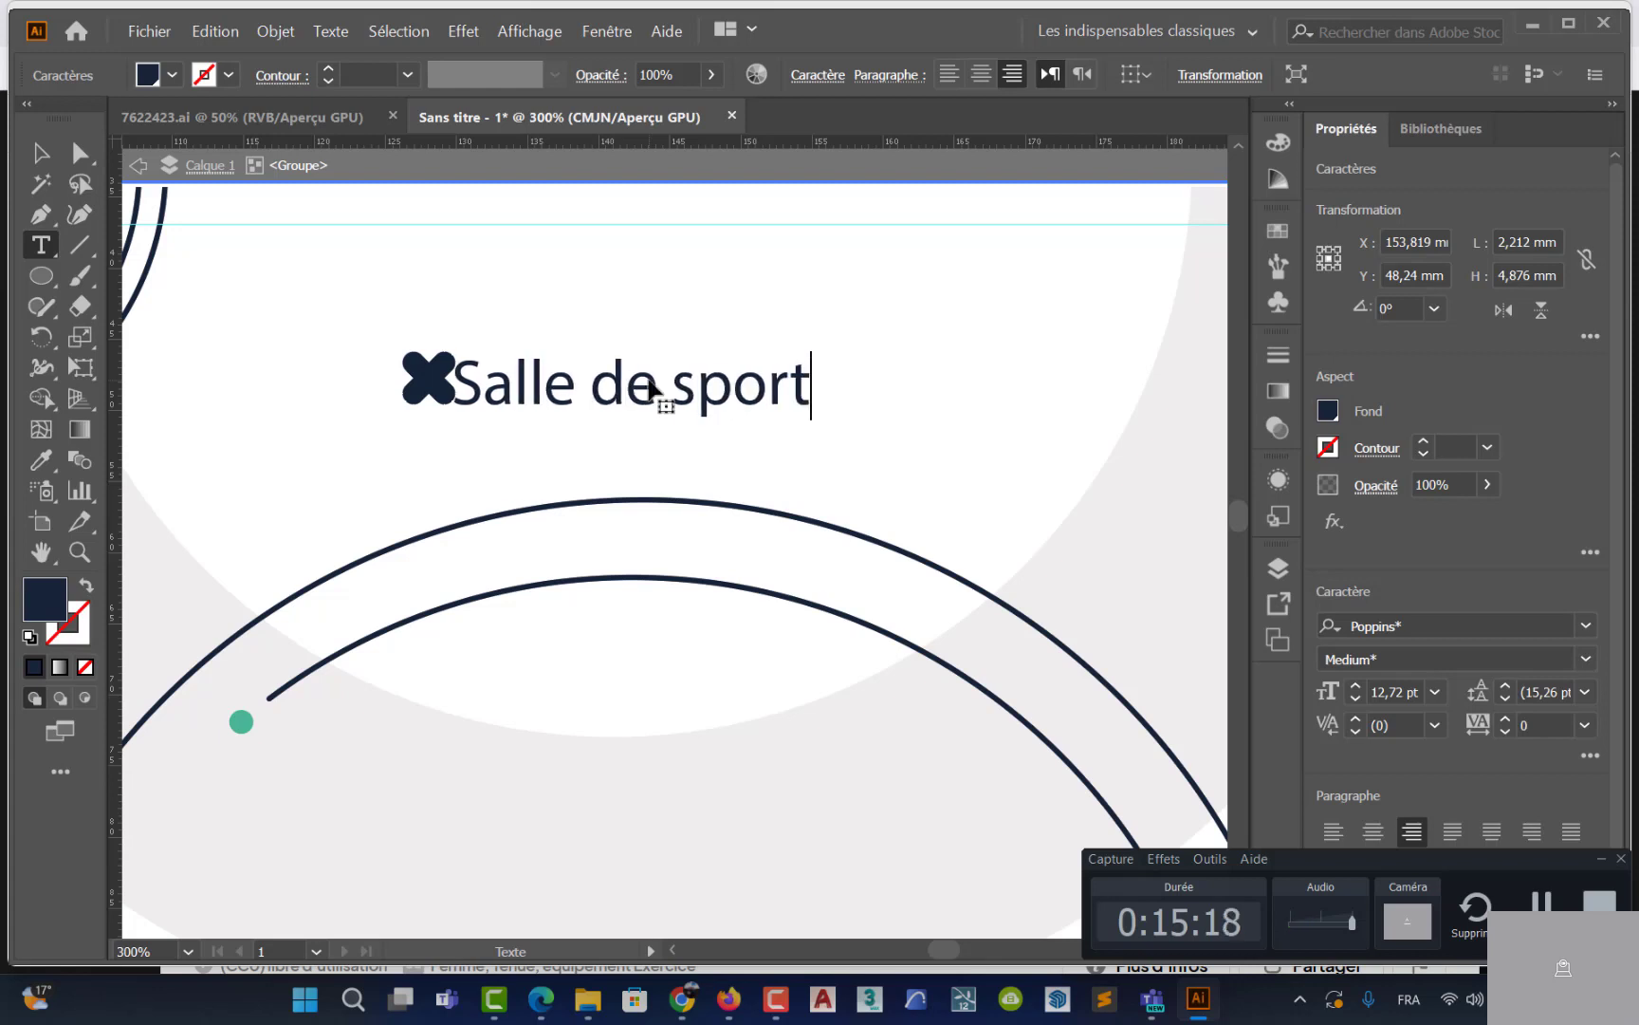
key(Escape)
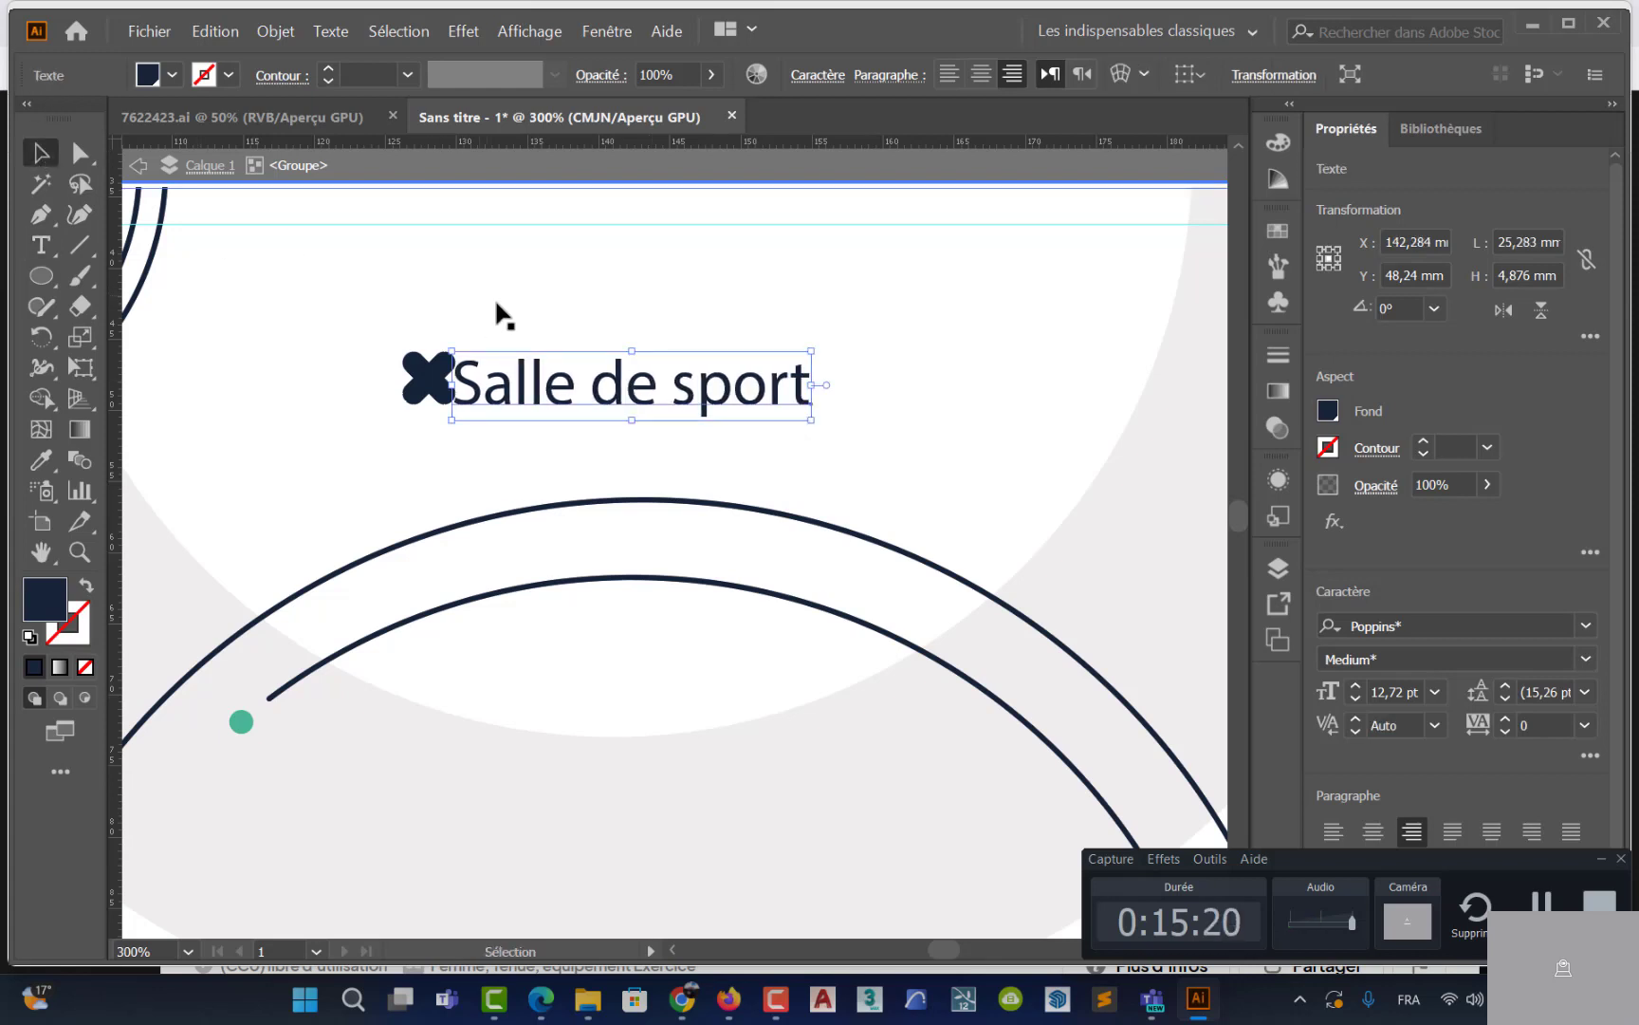
key(shift+Right)
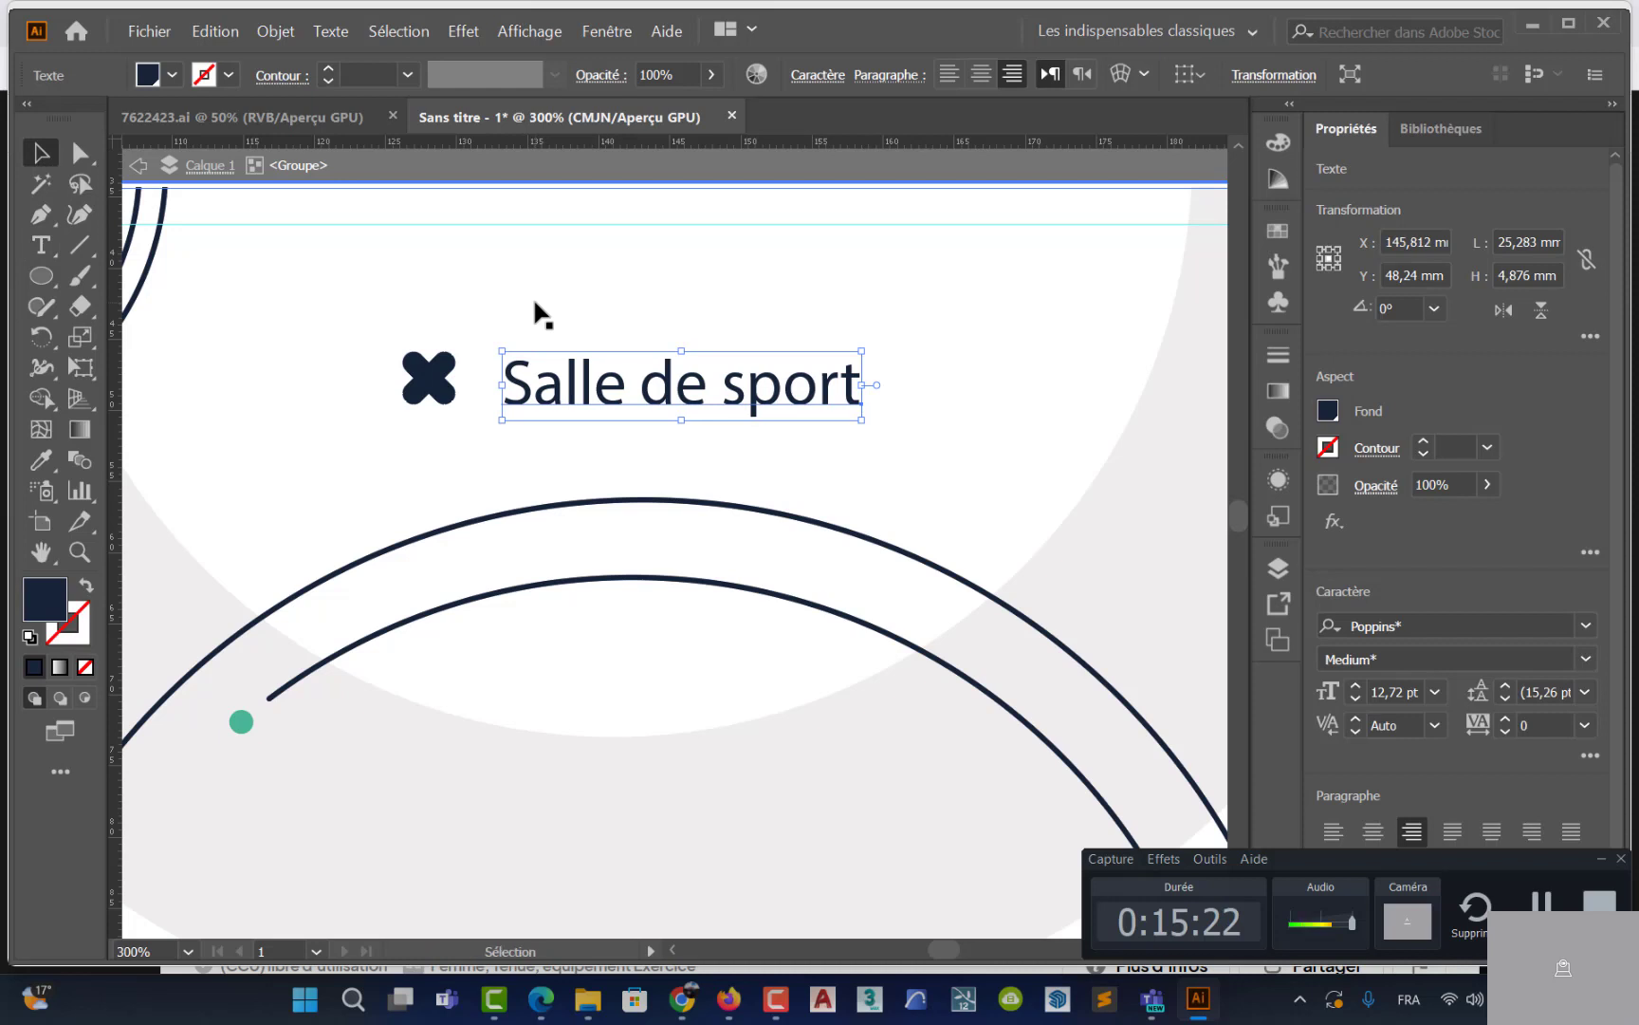
Capitalise the last word of the heading so it reads "Salle de Sport", and exit the flyer group's isolation
double_click(753, 393)
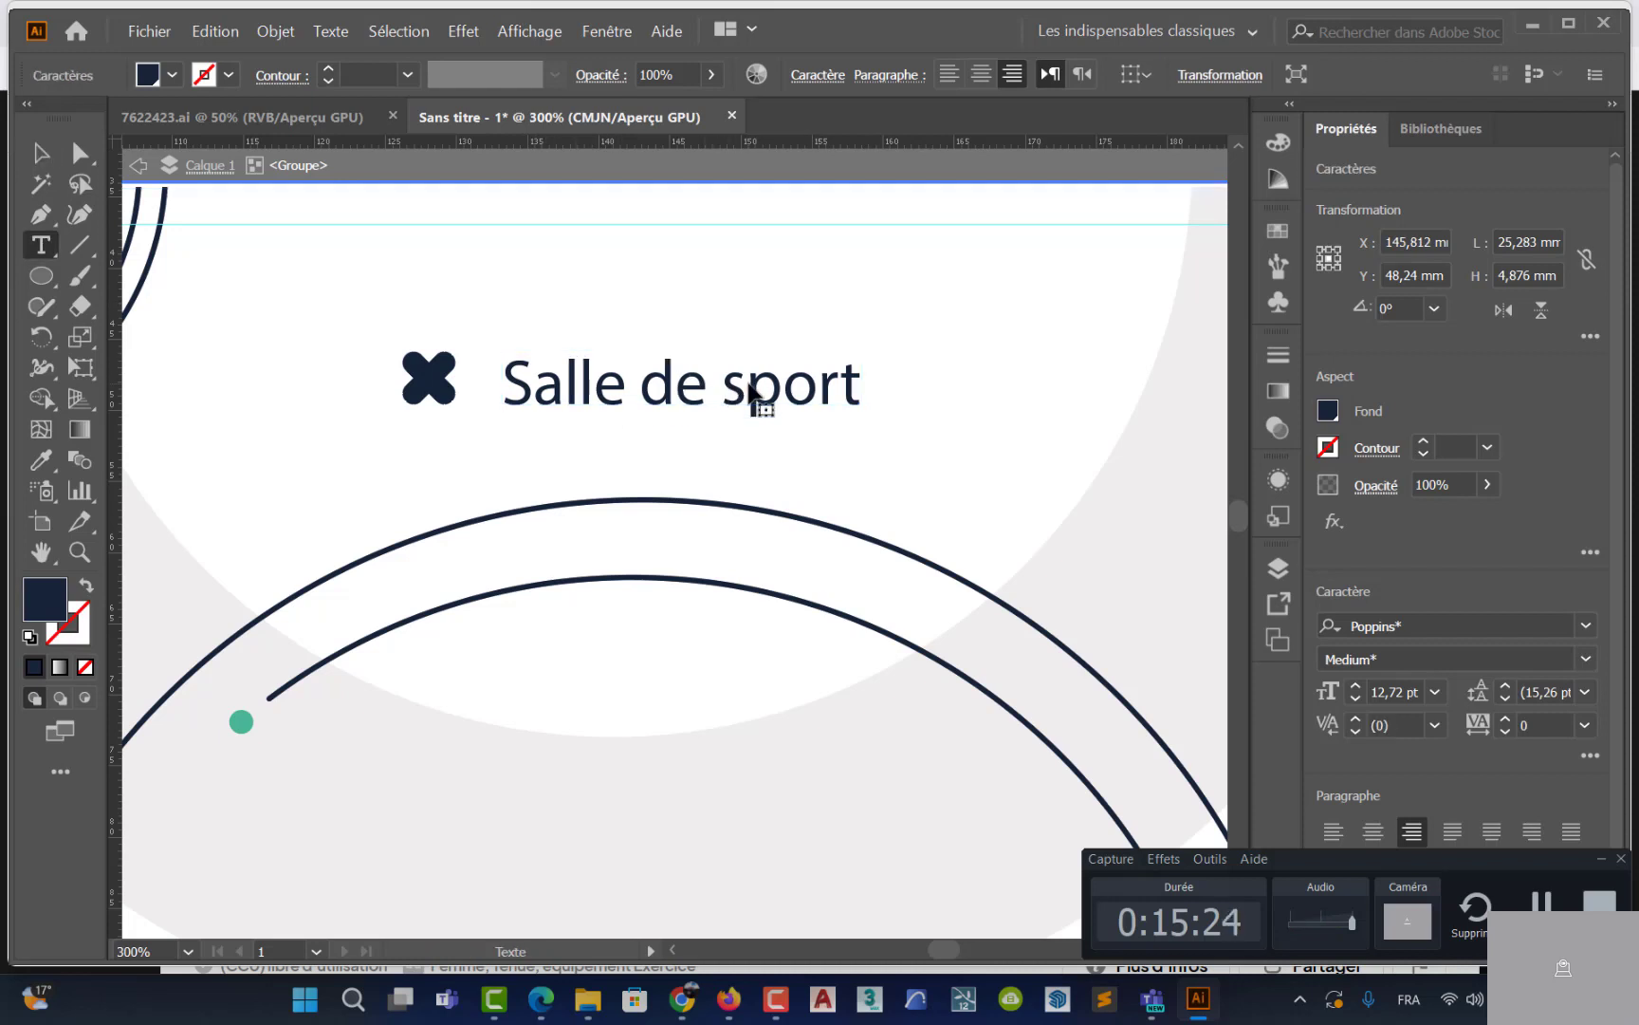
key(BackSpace)
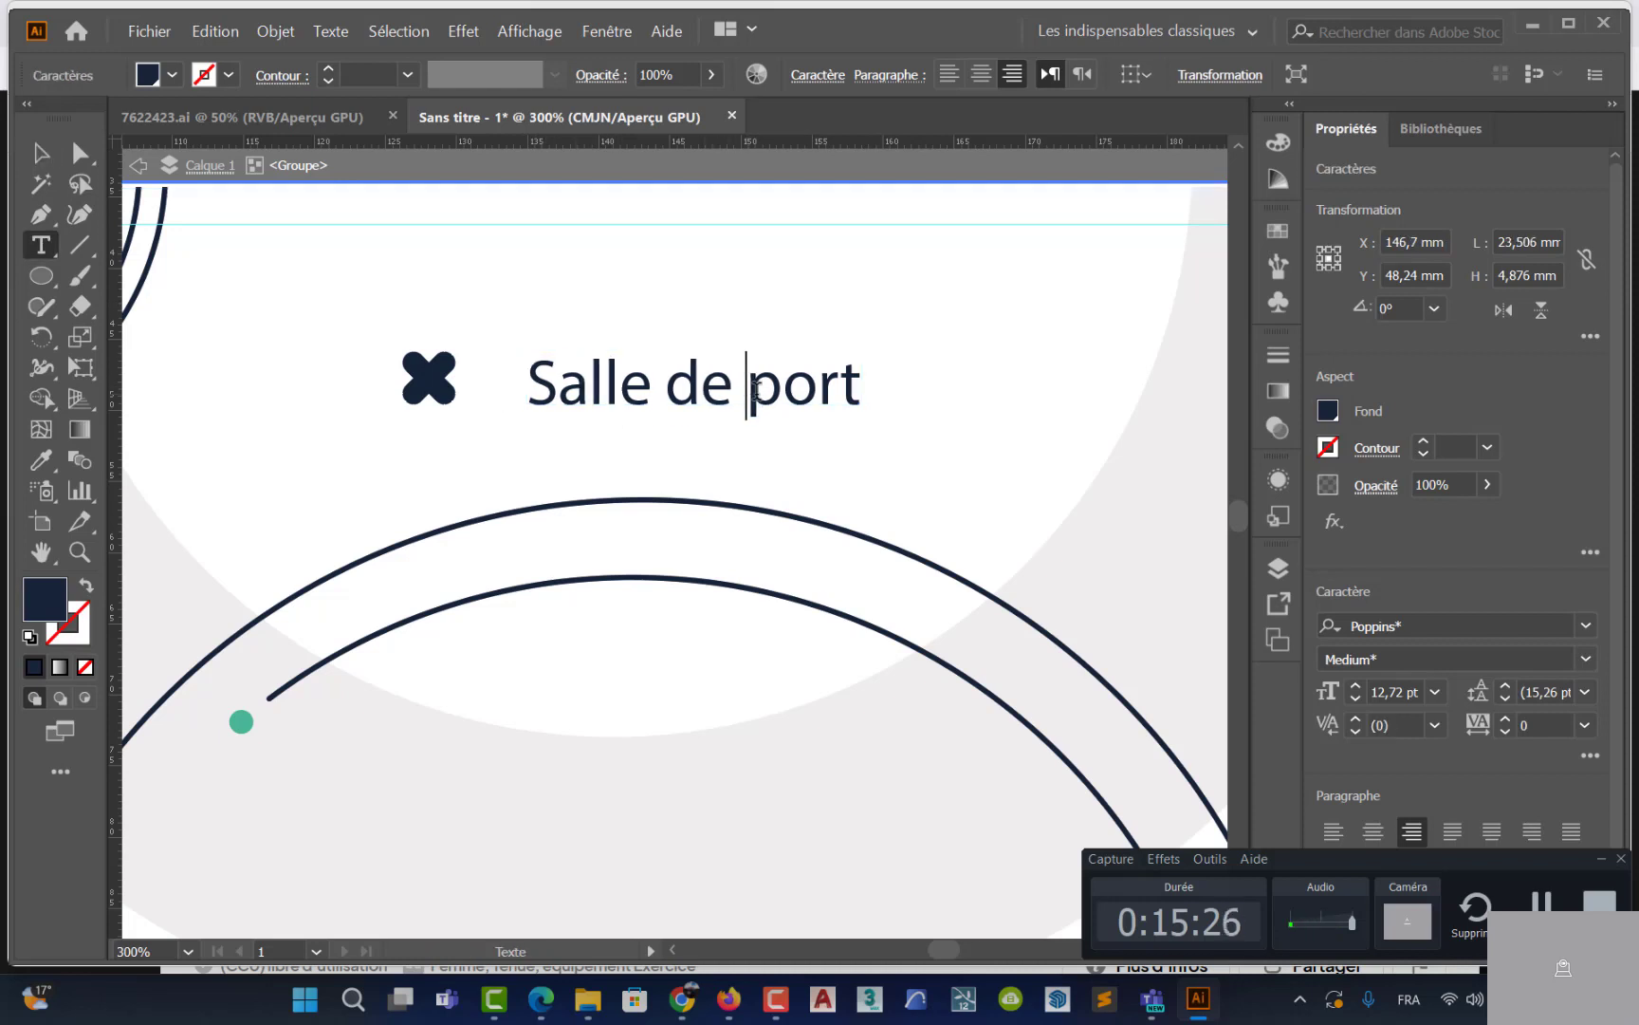
text(S)
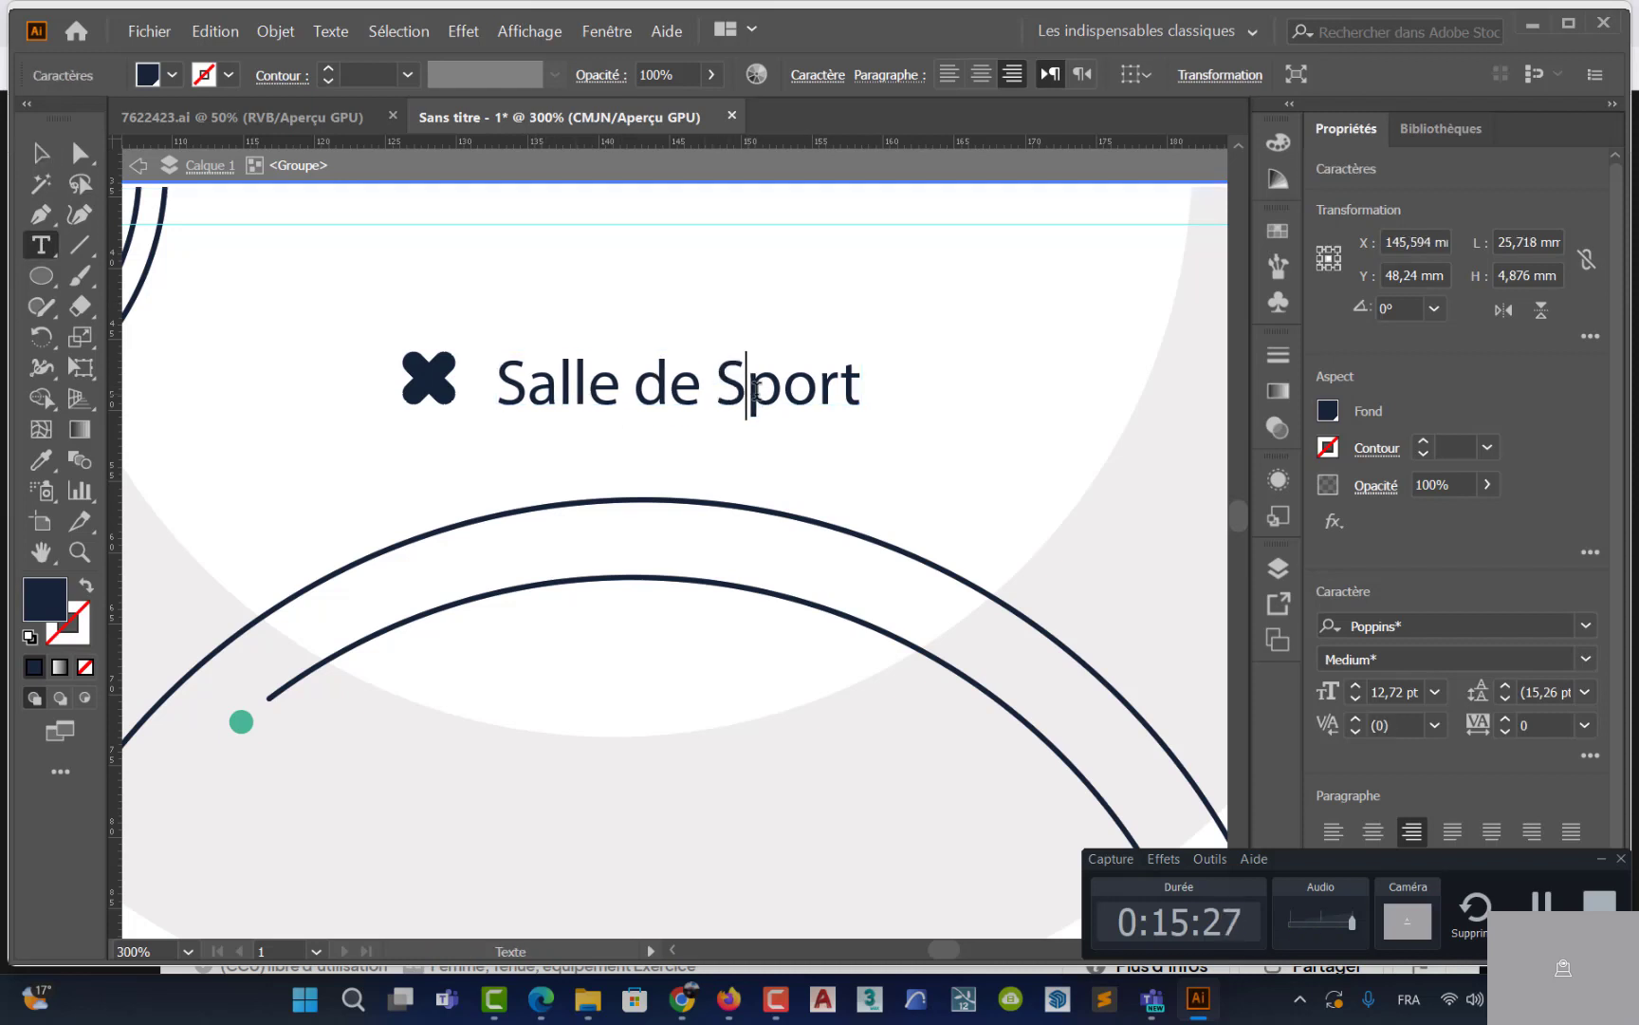
click(526, 381)
key(BackSpace)
scroll(525, 380, down, 5)
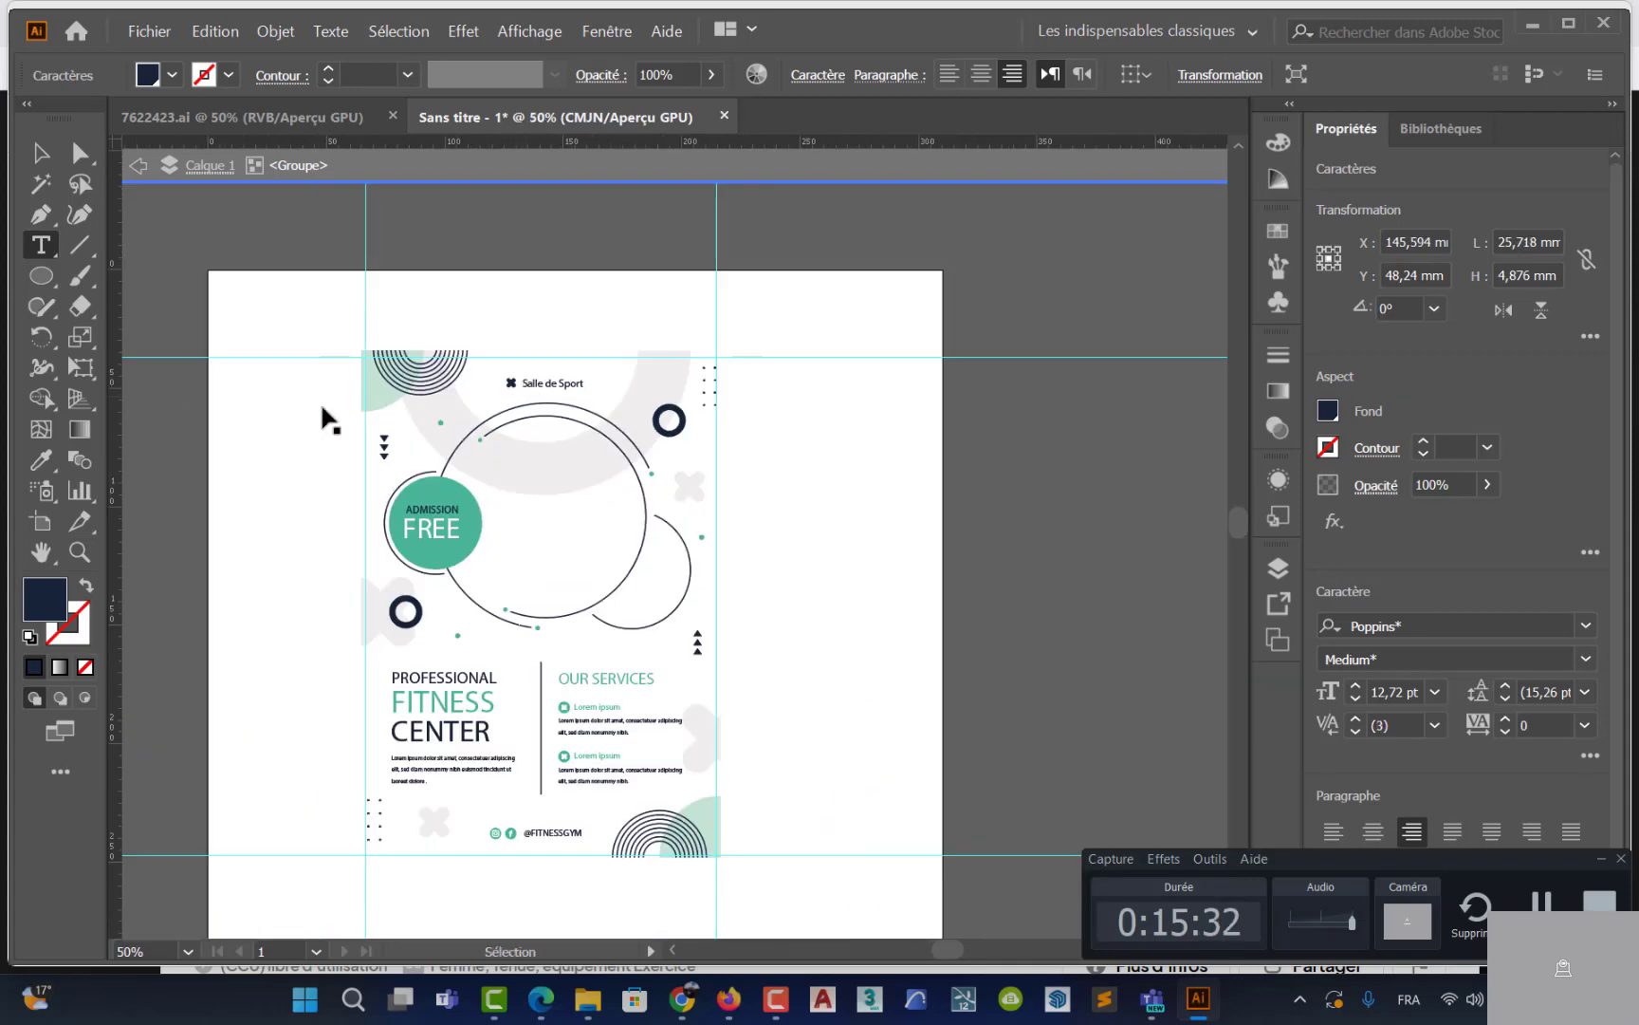
click(41, 154)
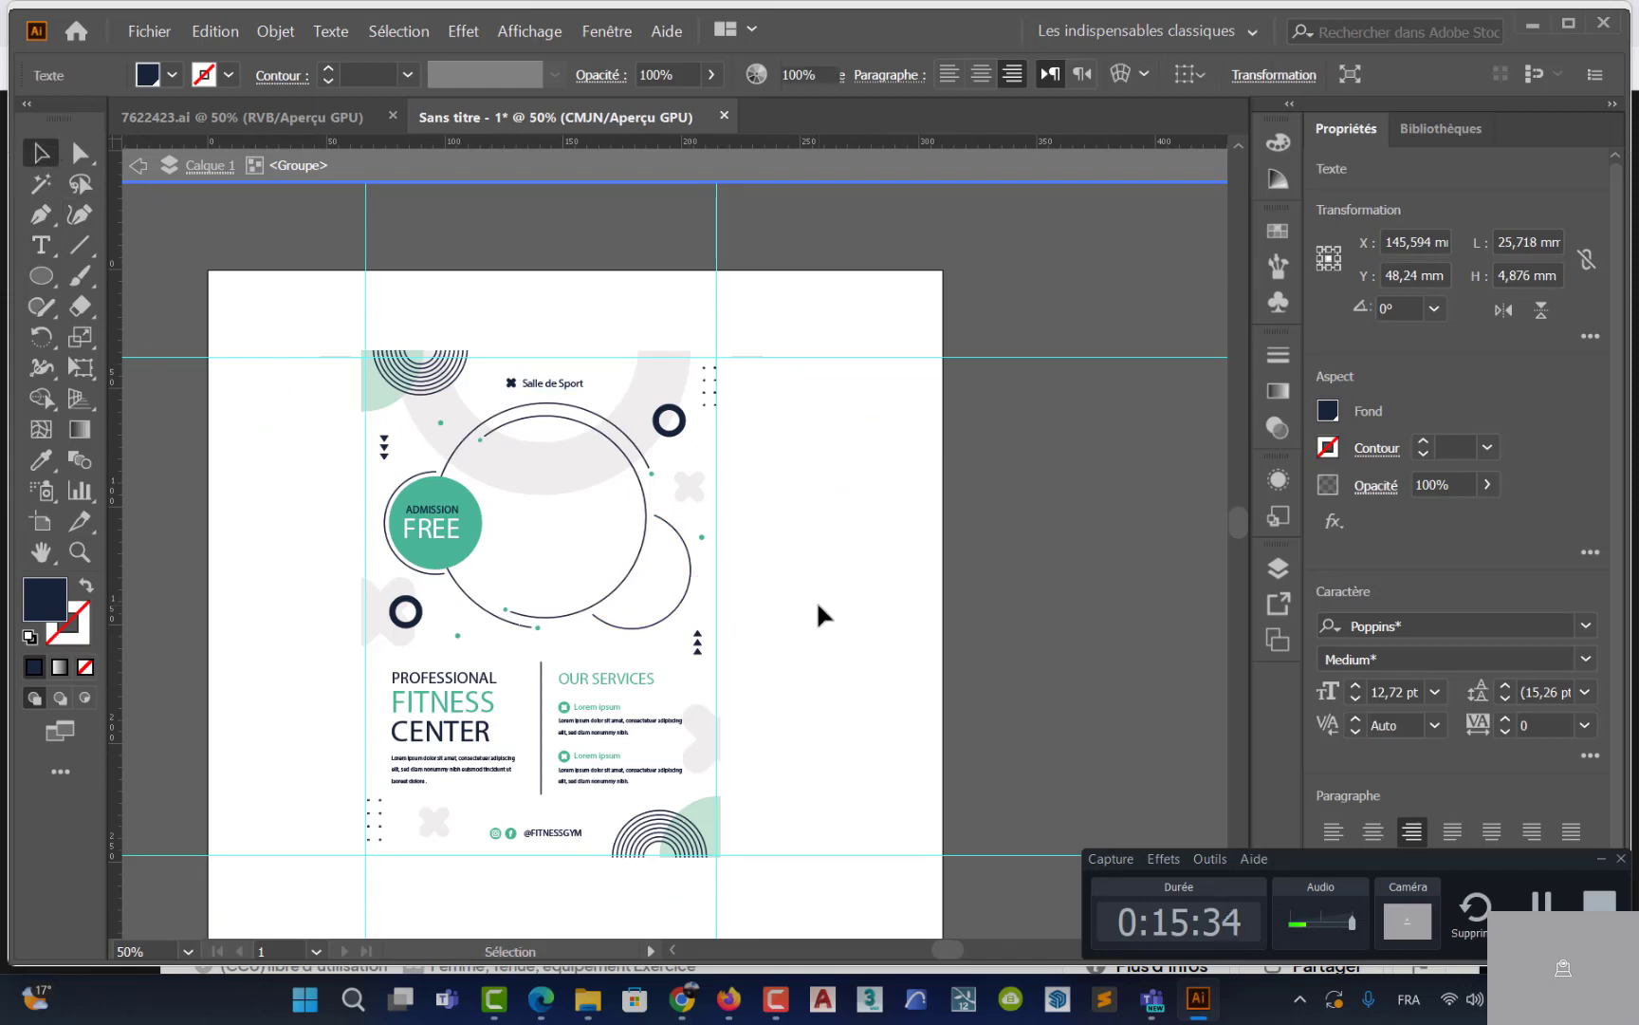
click(531, 770)
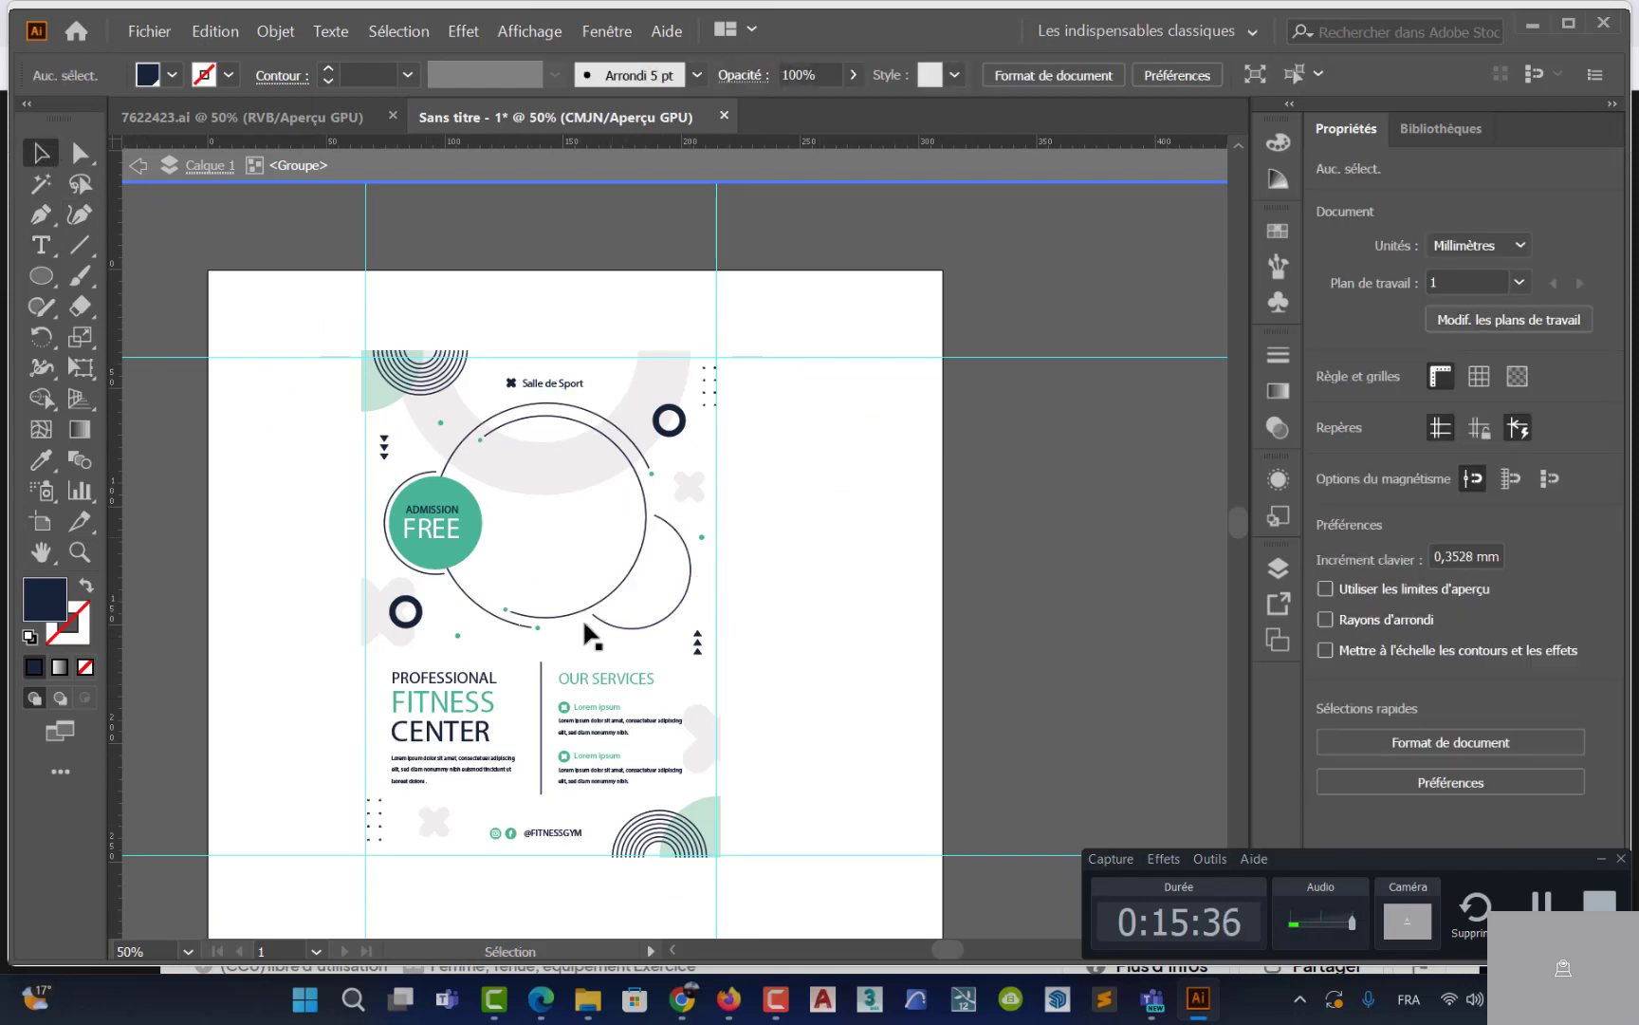
double_click(1101, 427)
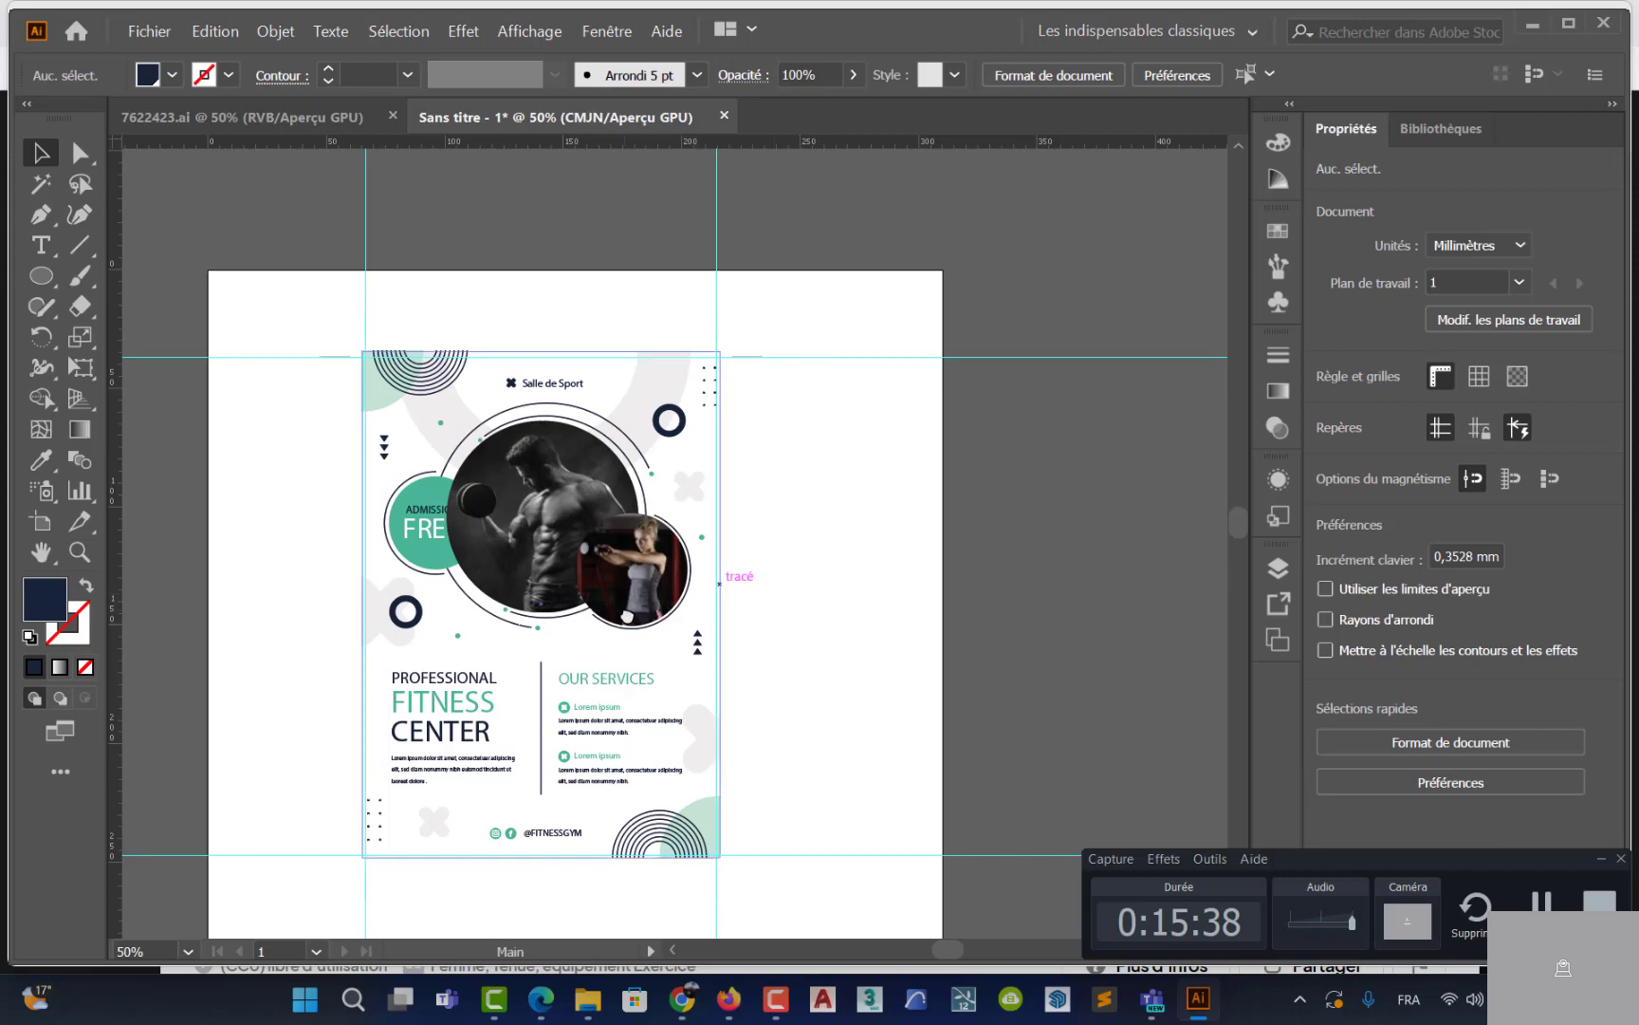
drag(627, 617, 678, 580)
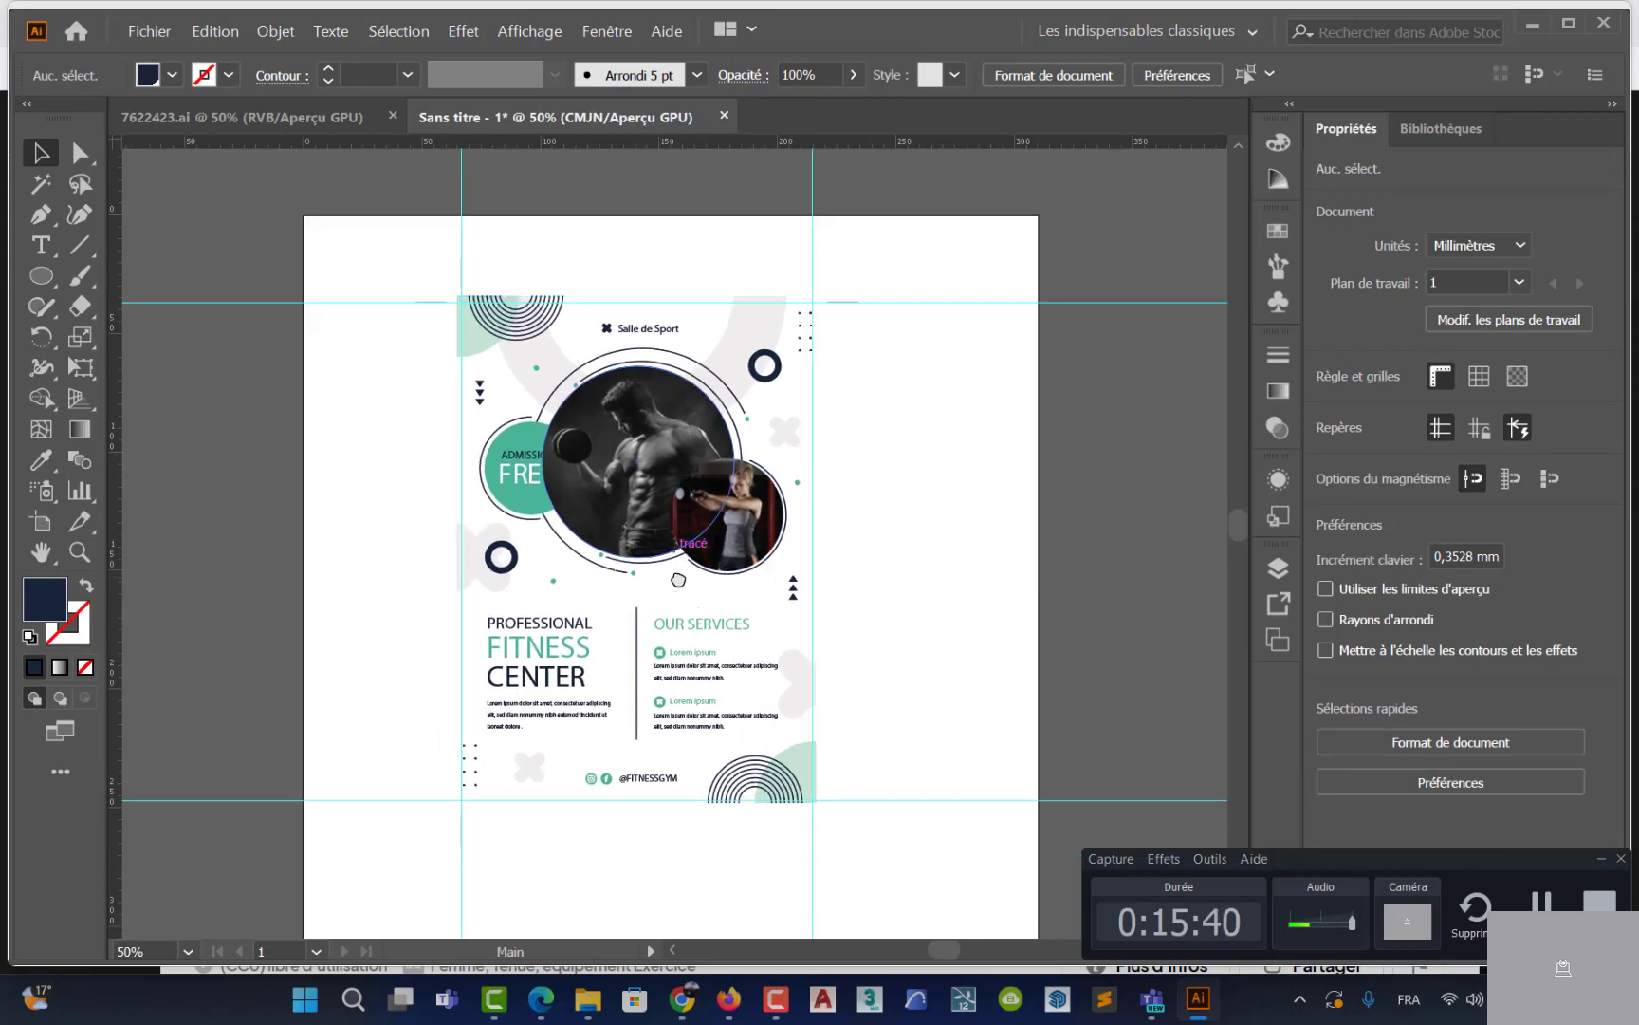
alt+scroll(679, 580, up, 1)
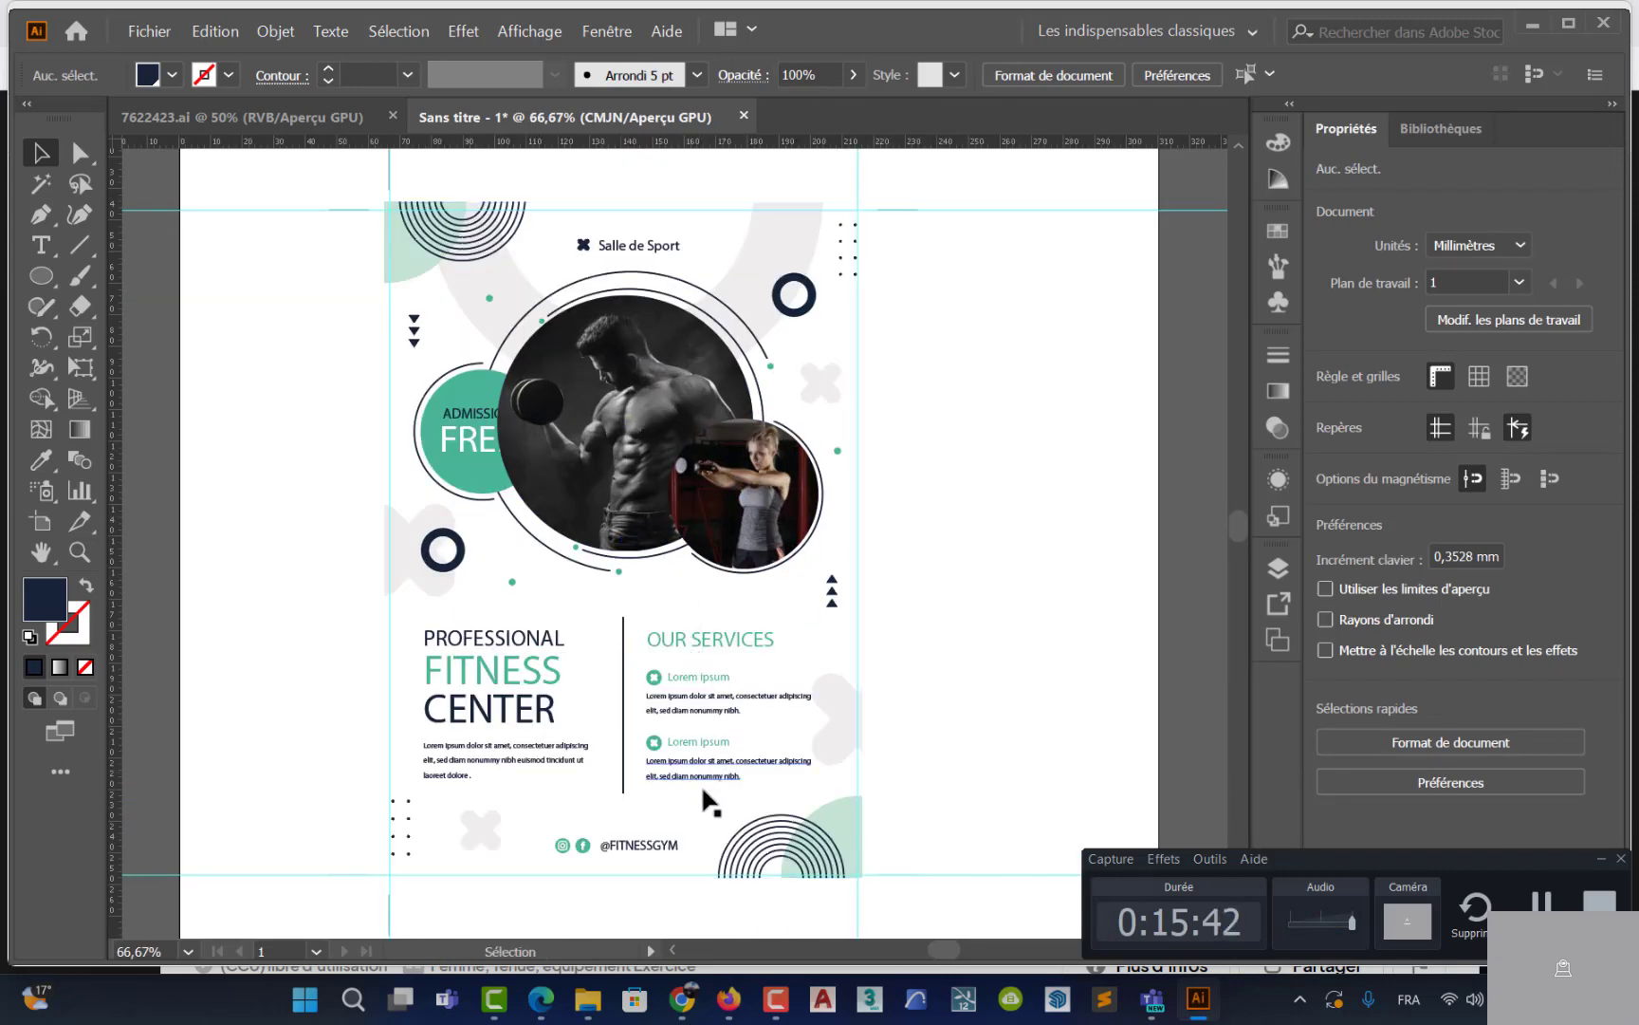